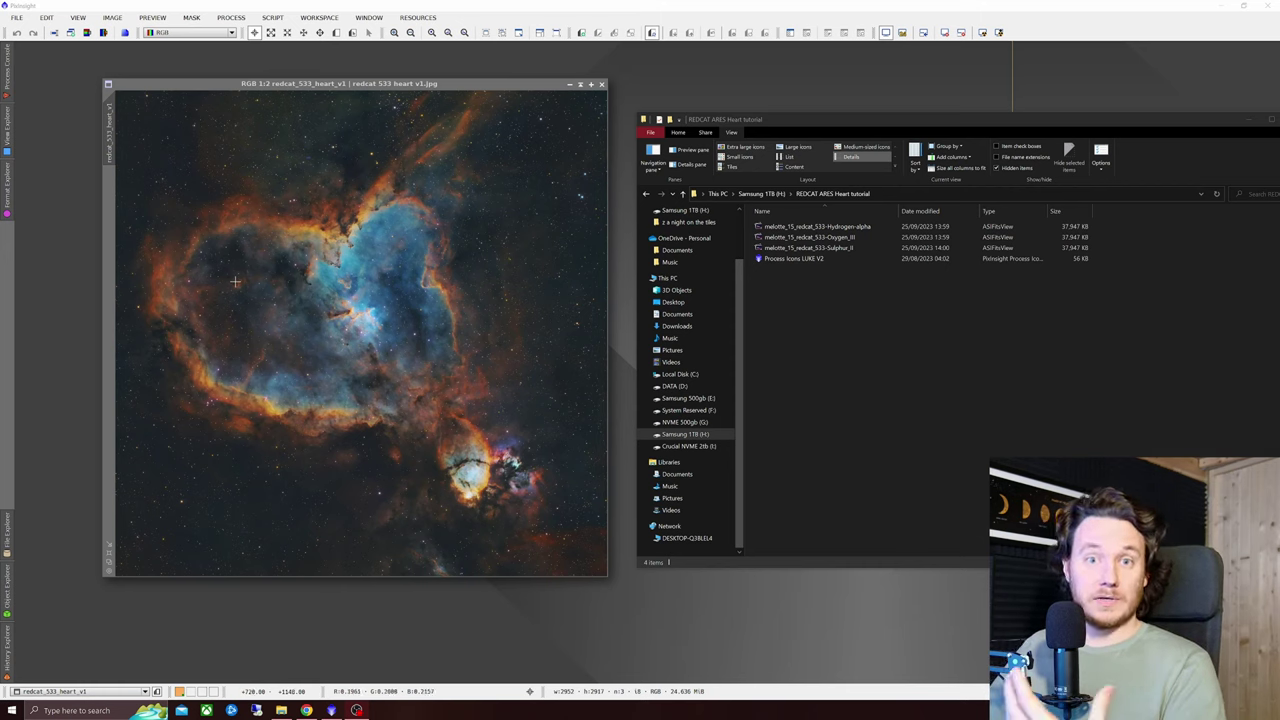
Step: Drag the REDCAT ARES Heart tutorial folder window left over the finished Heart Nebula image
left_click_drag(948, 120, 629, 127)
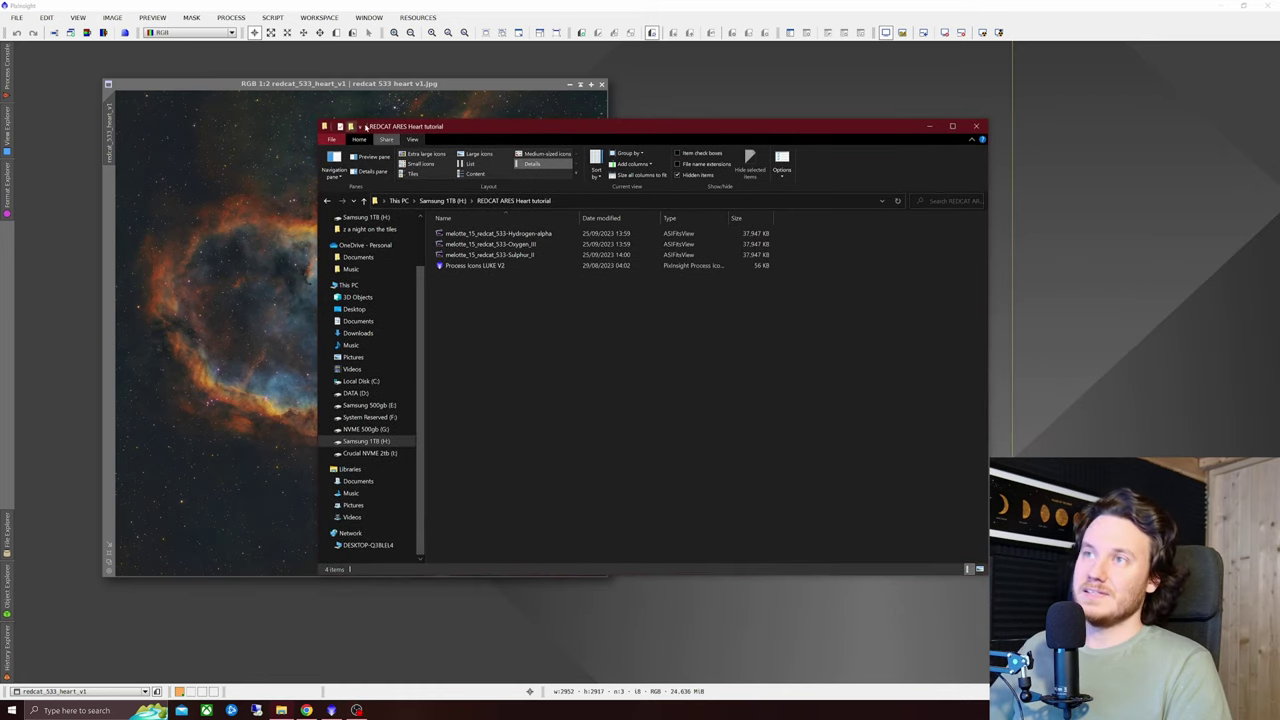
Step: Minimize the finished image and load the Hydrogen-alpha, Oxygen-III and Sulphur-II masters from the tutorial folder
left_click(570, 85)
left_click(281, 710)
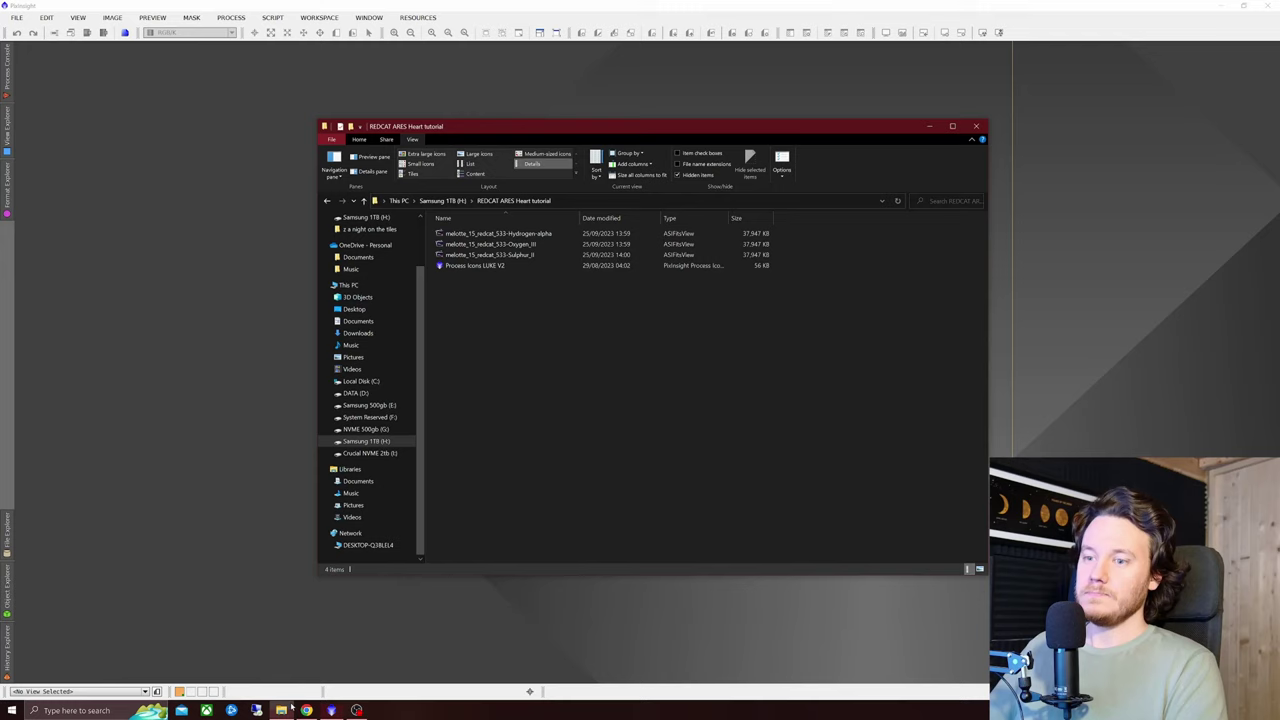
left_click_drag(476, 305, 137, 257)
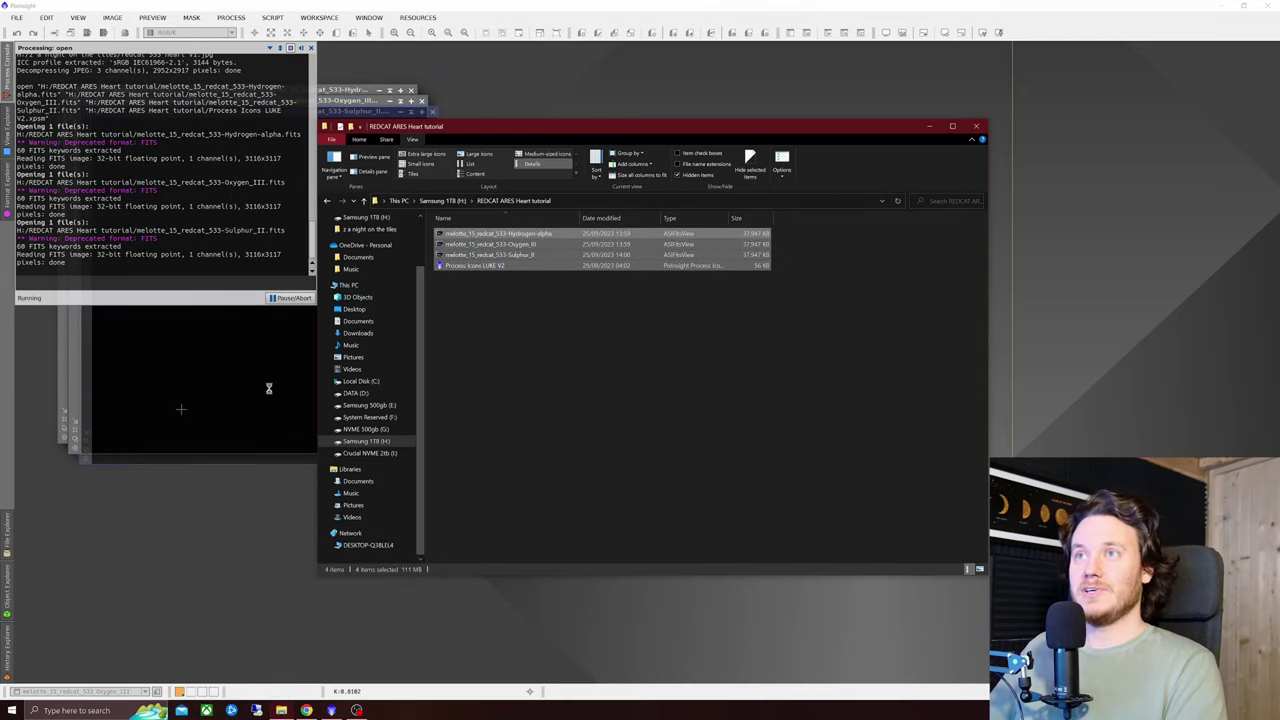
left_click(929, 127)
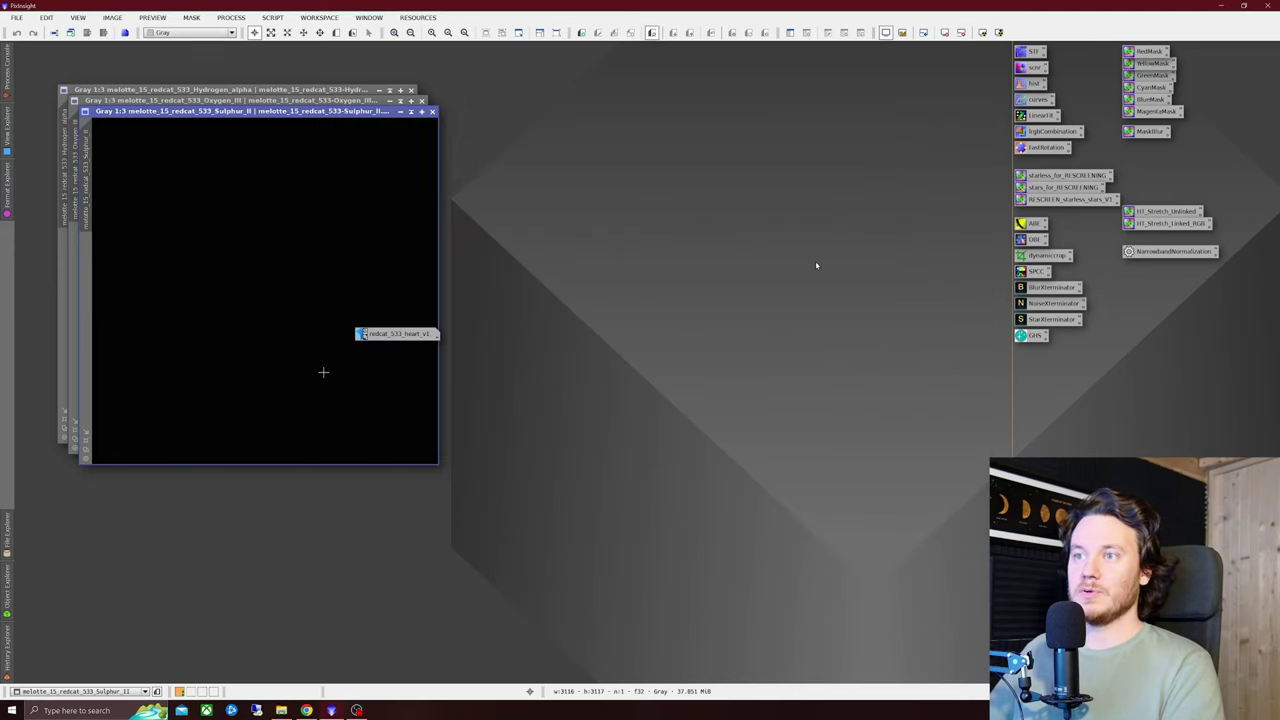
Step: Check the workspace right-click menu options, then dismiss them
left_click(363, 334)
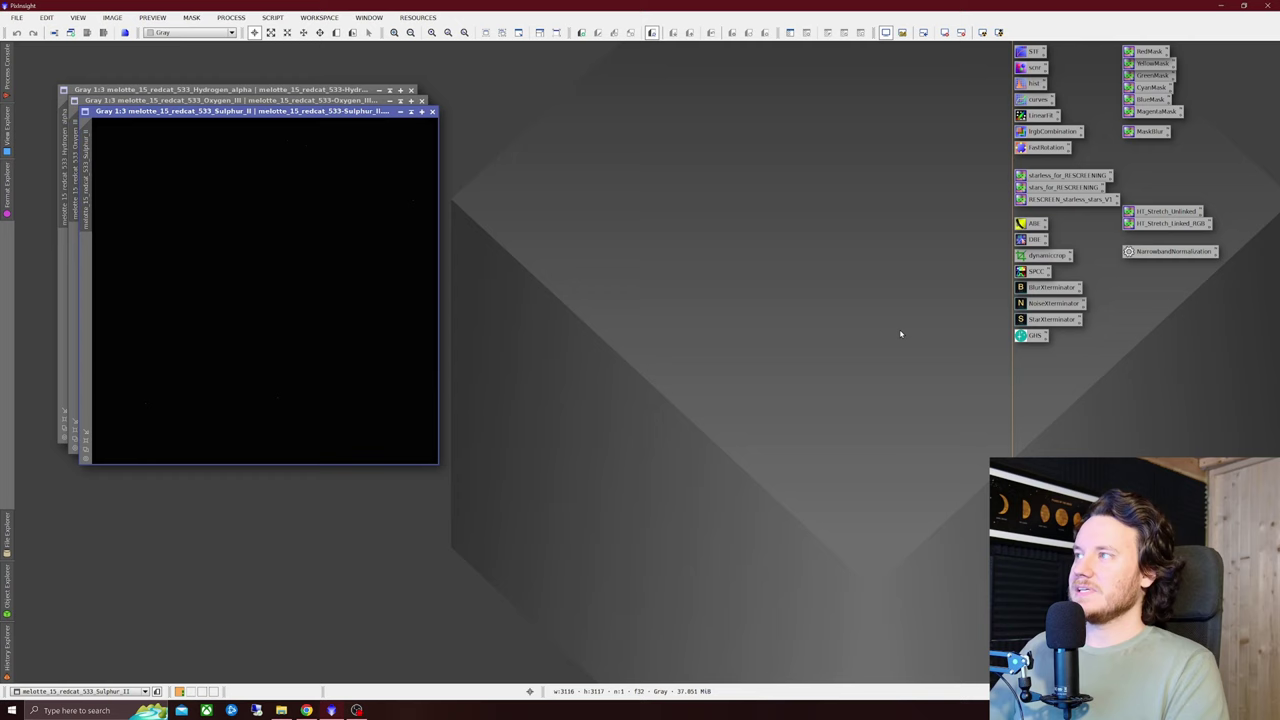
right_click(525, 332)
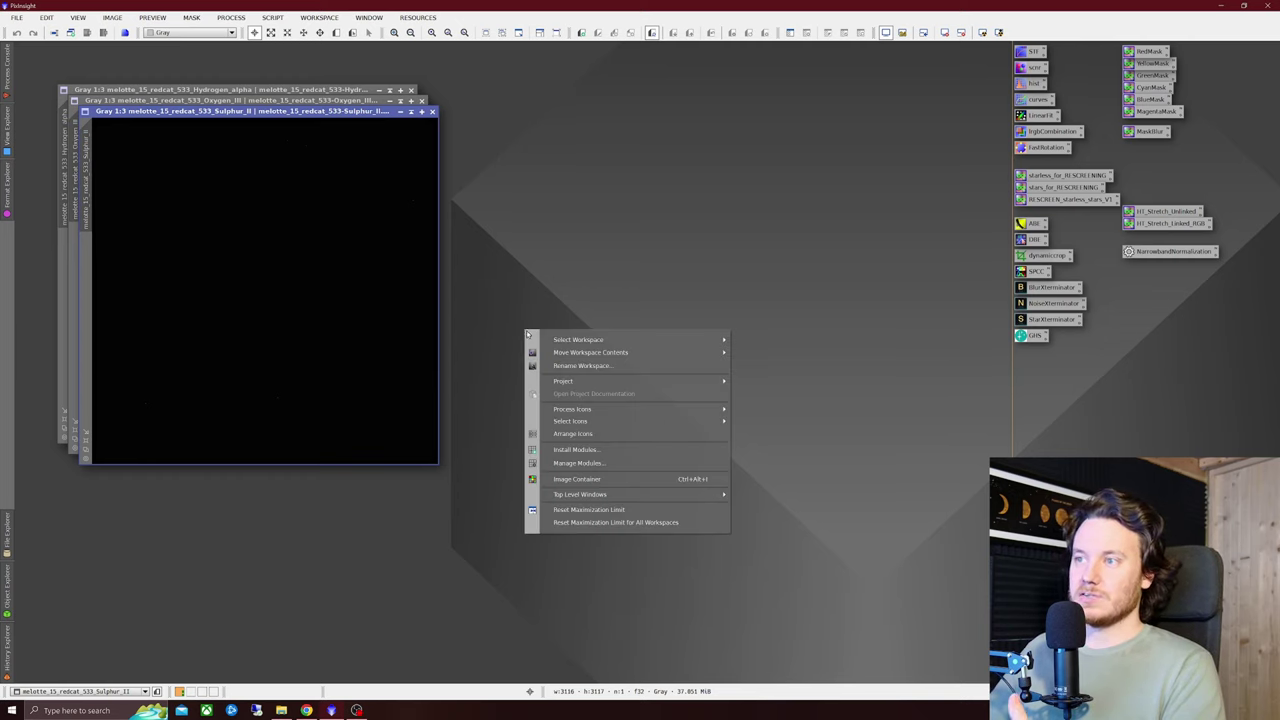
mouse_move(627, 411)
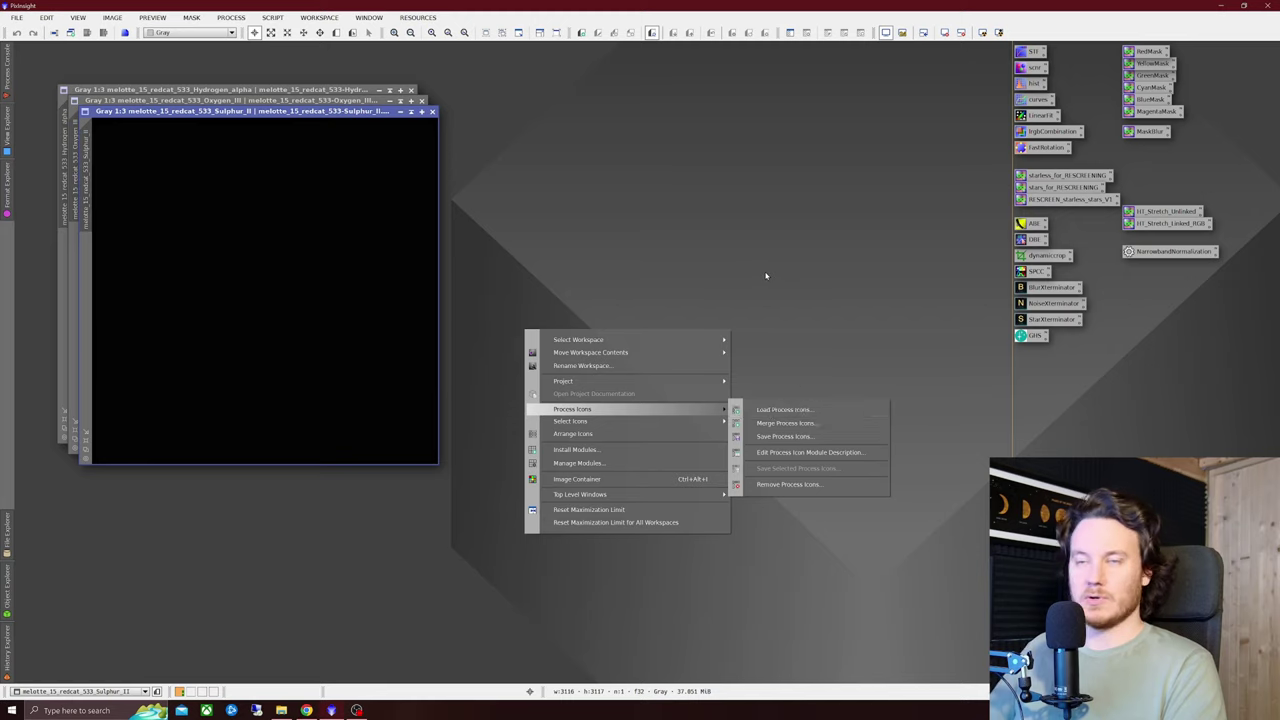
key("Escape")
key("Escape")
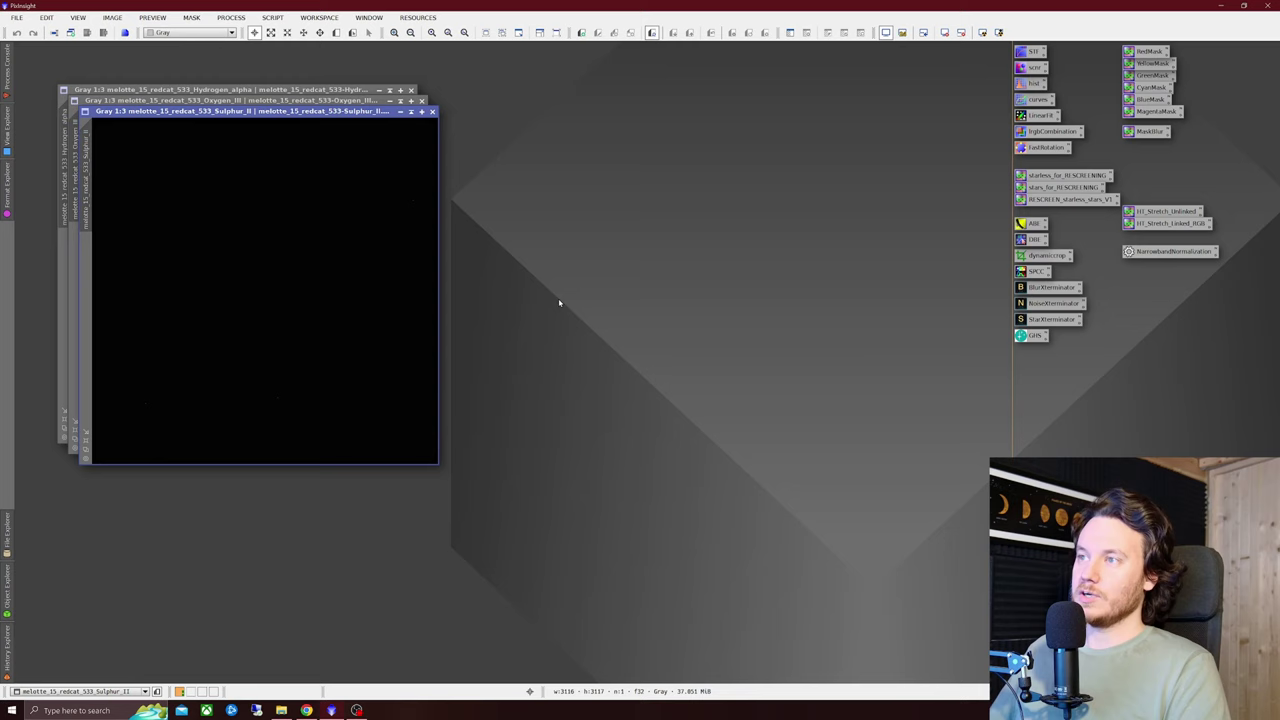
right_click(589, 302)
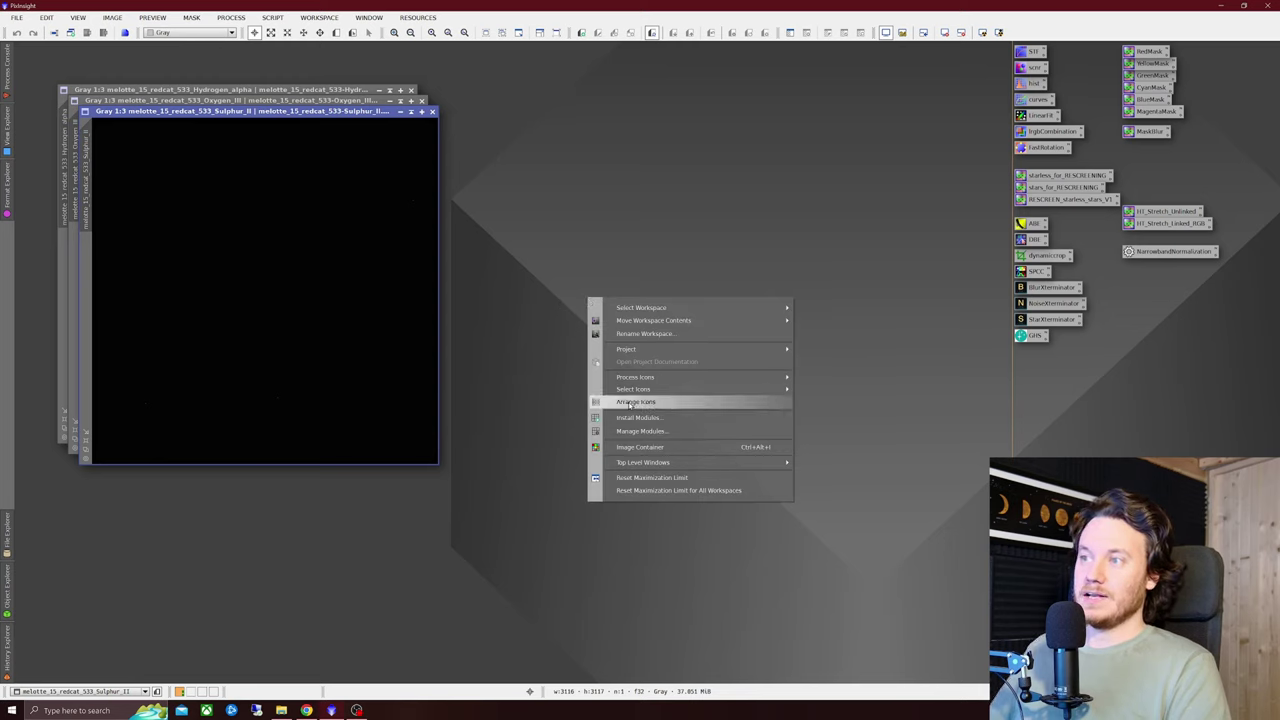
left_click(669, 246)
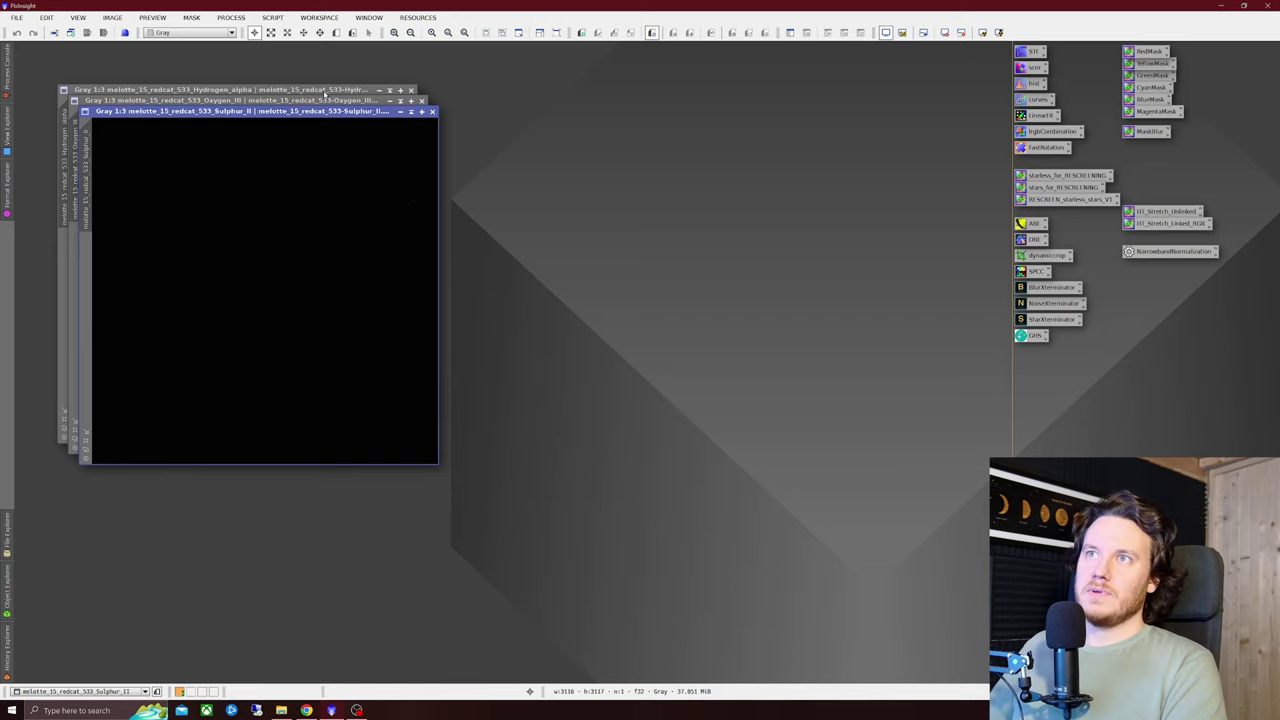
Step: Tile the three master windows side by side and zoom them out to 1:4
left_click(328, 90)
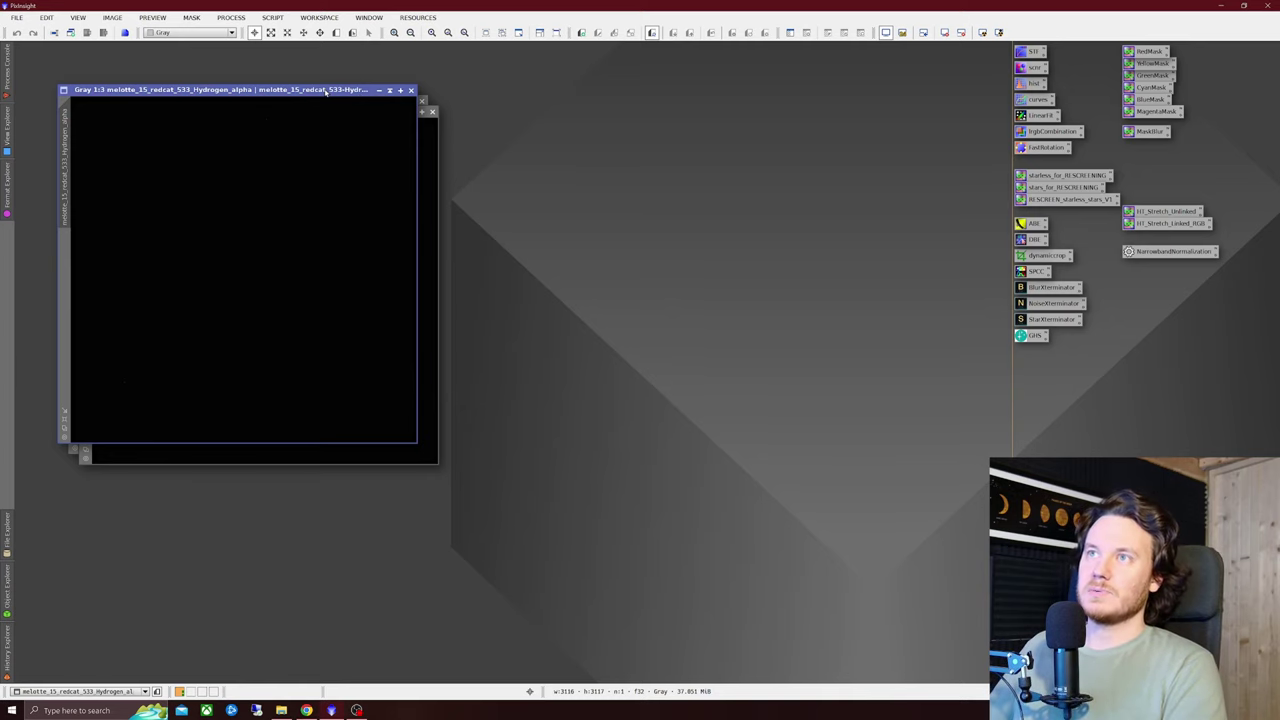
left_click(368, 17)
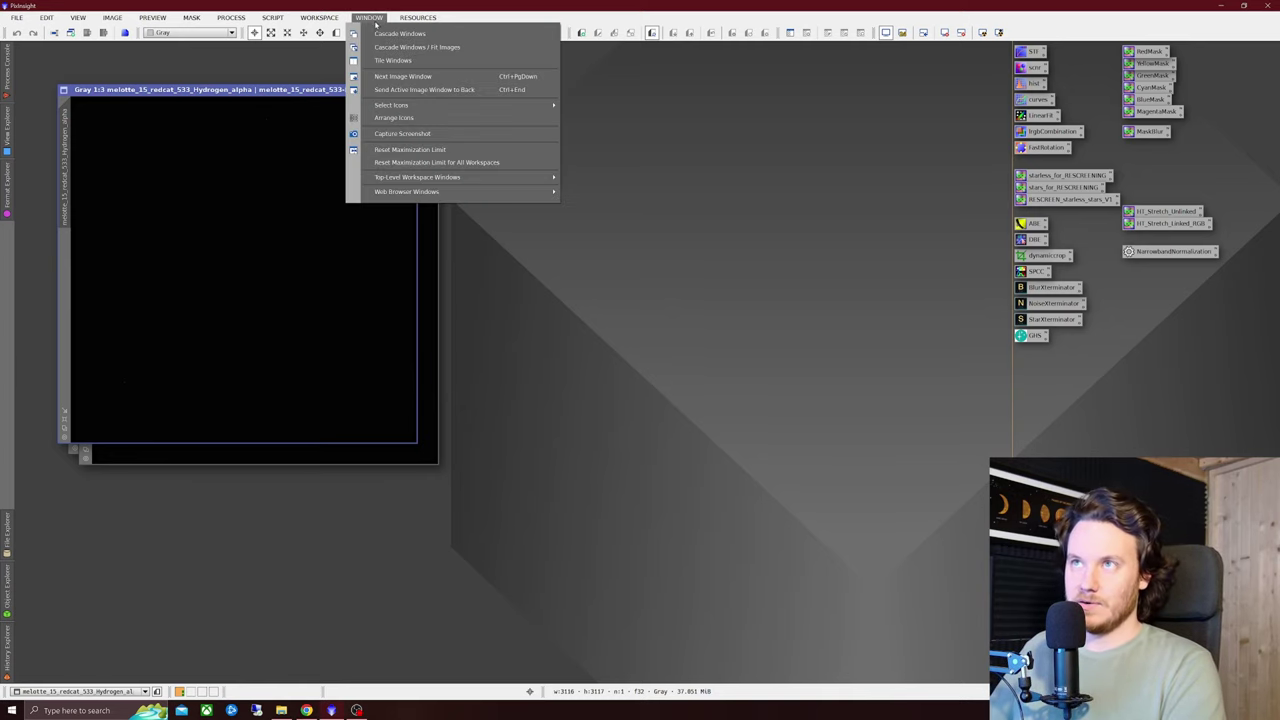
left_click(397, 61)
scroll(368, 251, "down", 1)
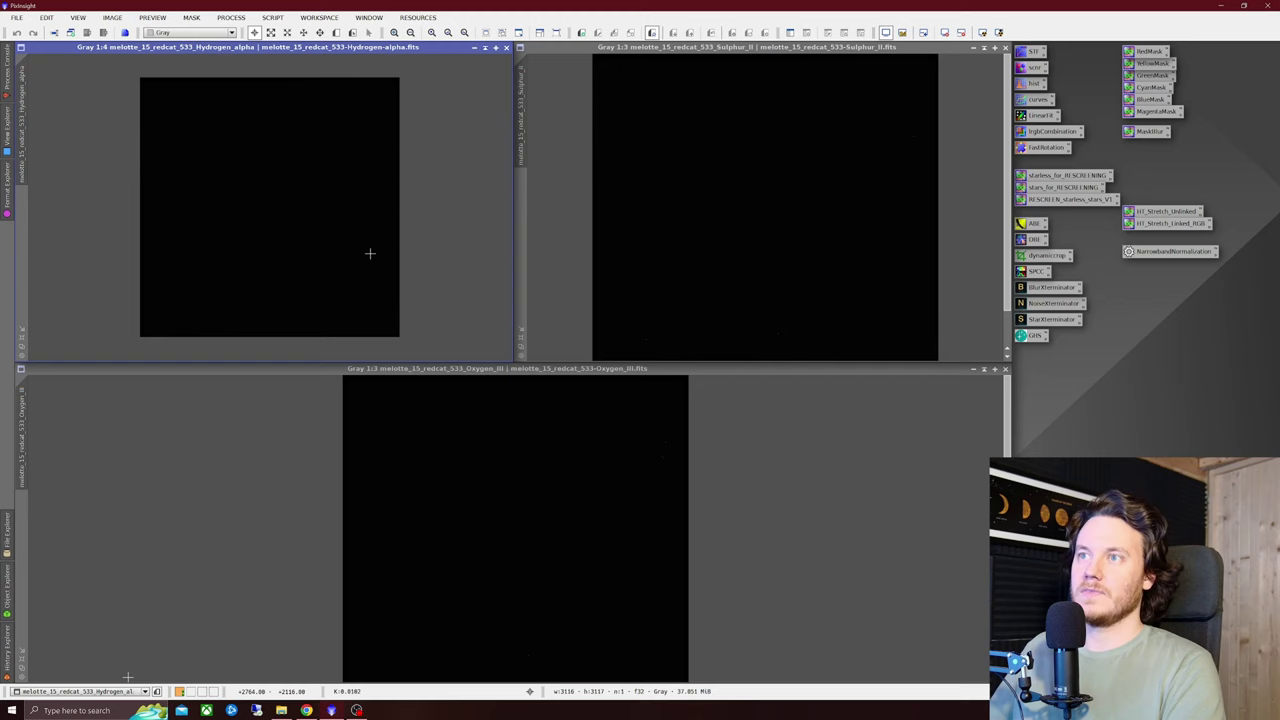
scroll(705, 343, "down", 1)
scroll(700, 466, "down", 1)
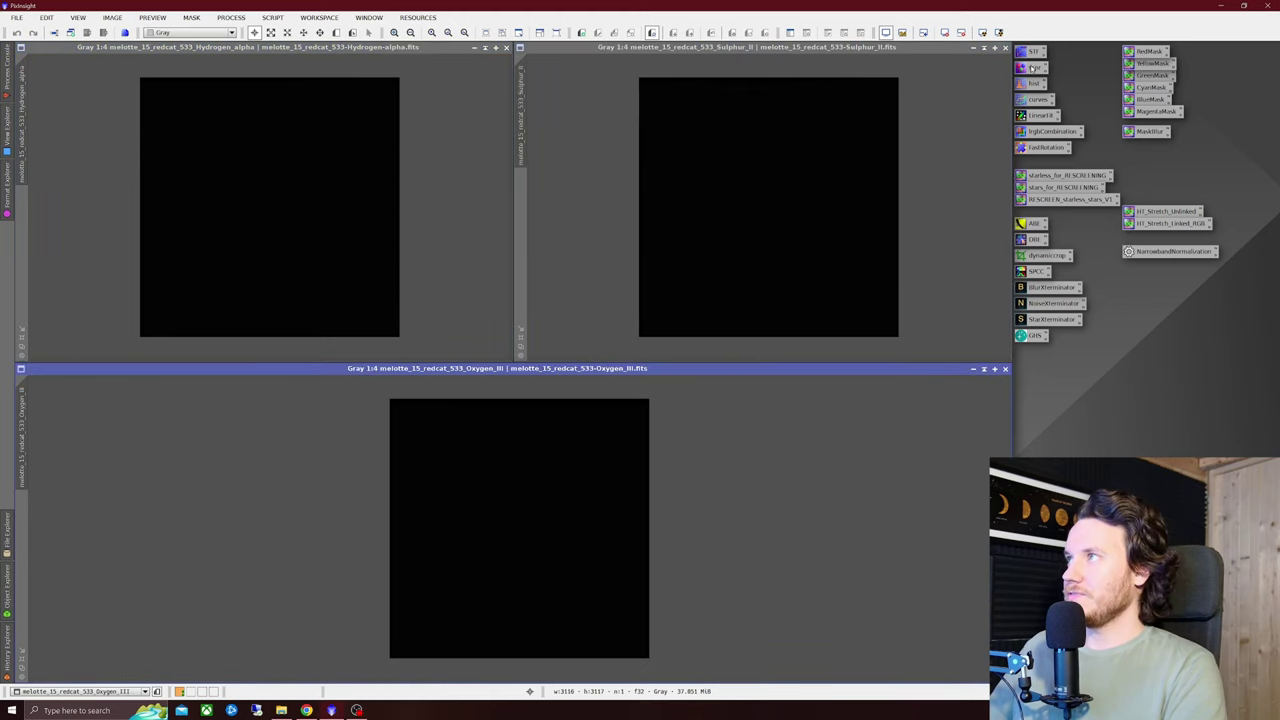
Step: Auto-stretch the Oxygen_III, Sulphur_II and Hydrogen_alpha views with ScreenTransferFunction
double_click(1030, 52)
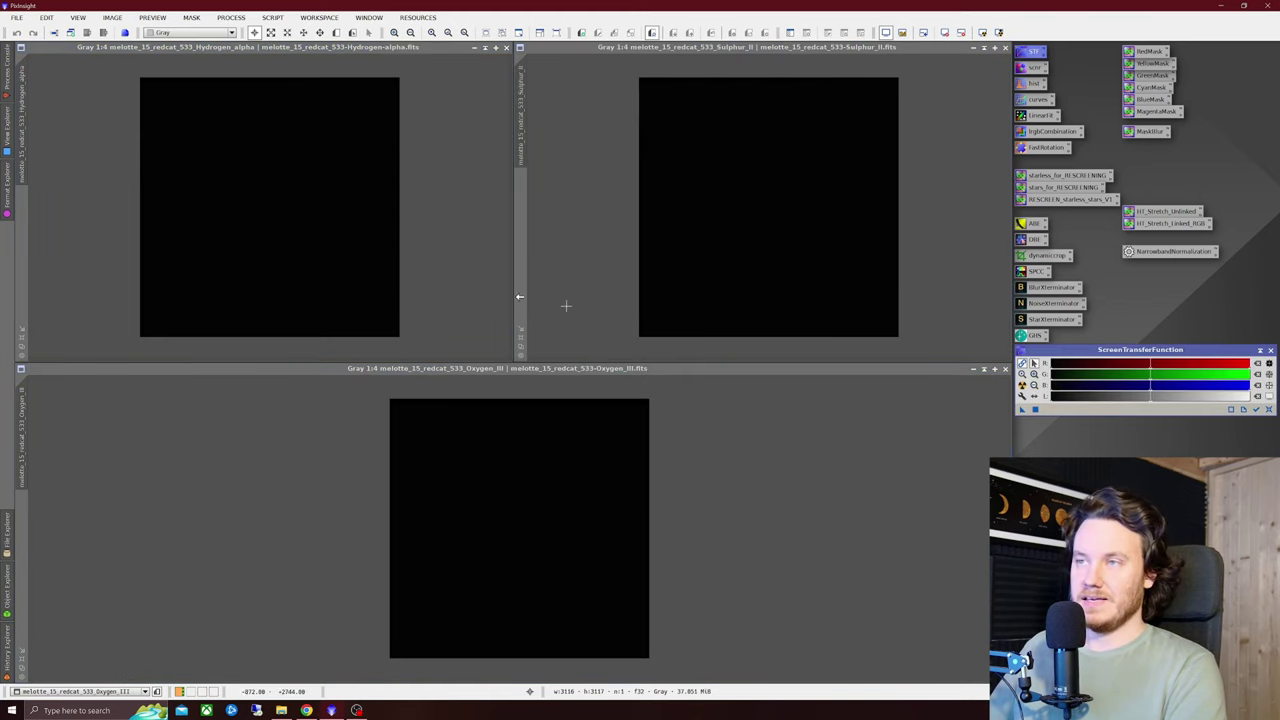
left_click(1021, 385)
left_click(878, 300)
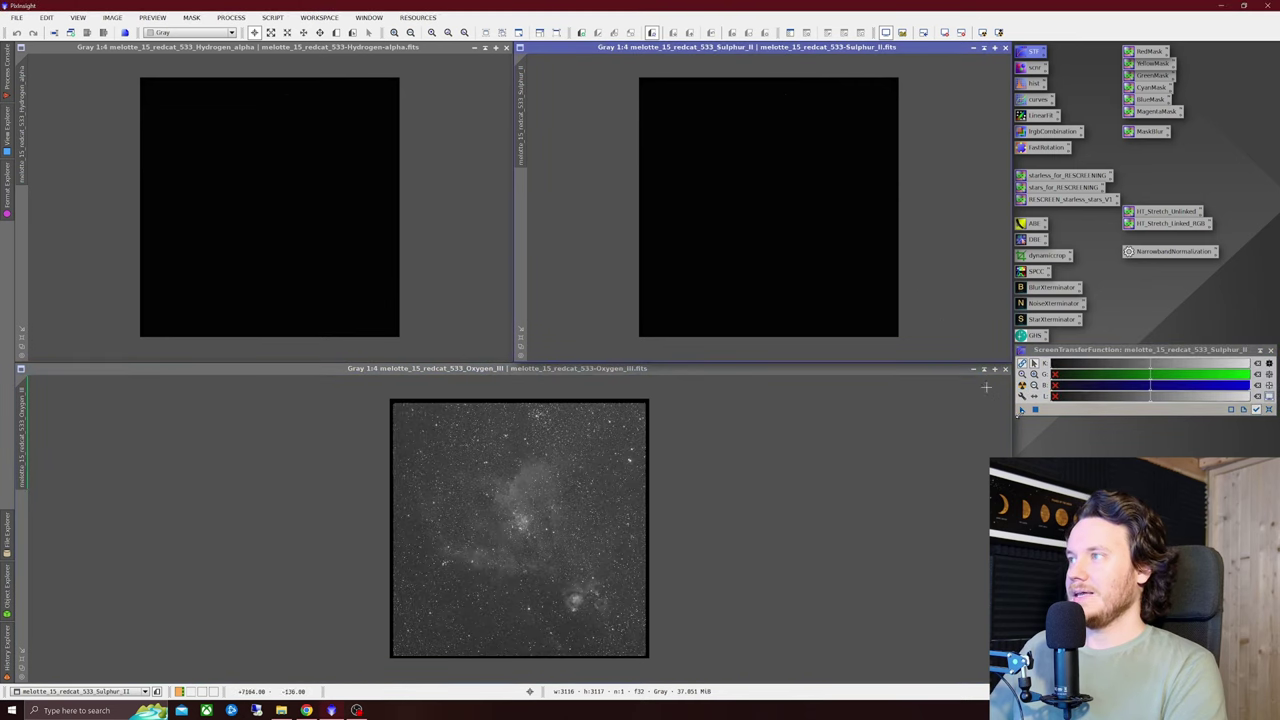
left_click(1021, 385)
left_click(492, 312)
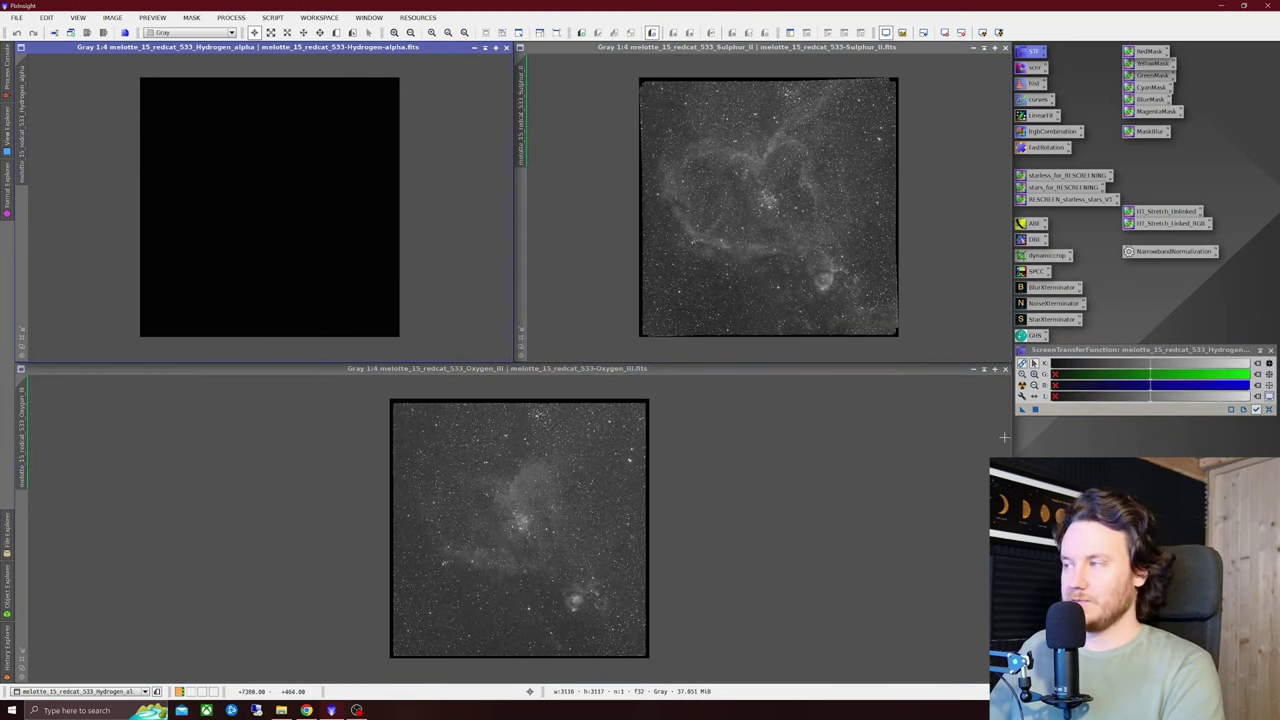
left_click(1021, 385)
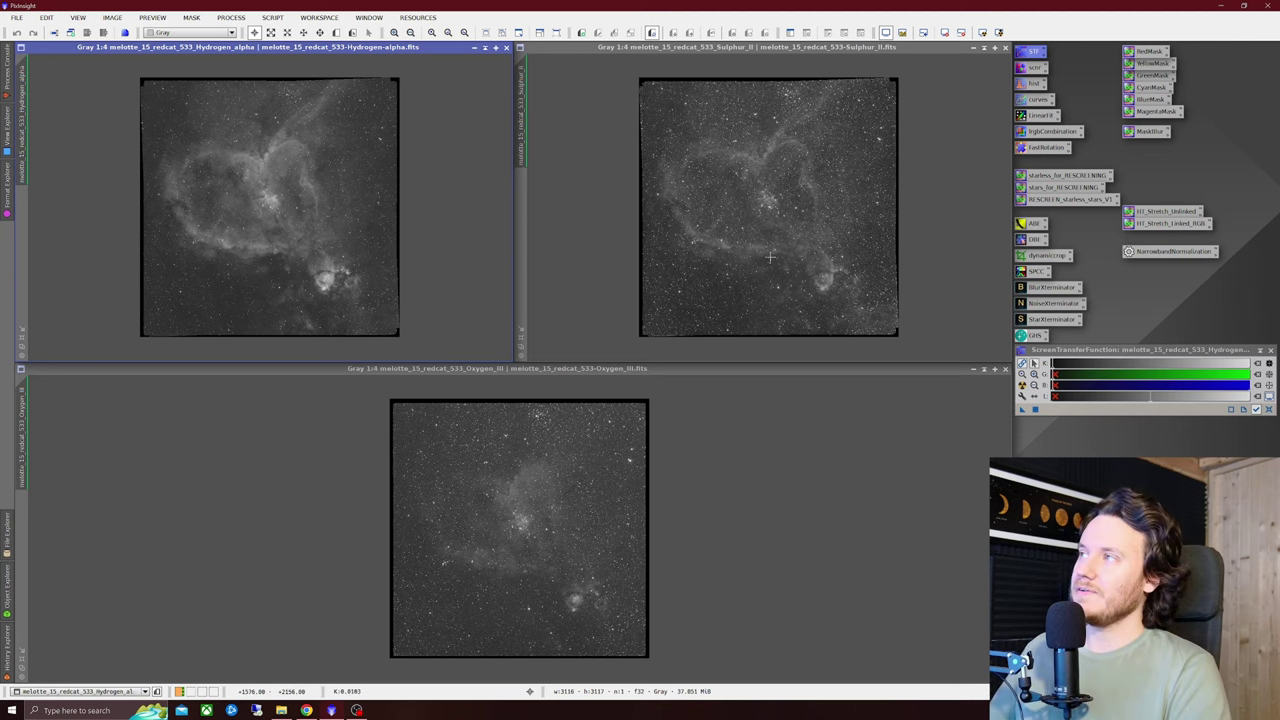
Step: Set a DynamicCrop frame on Sulphur_II that trims the black top-right and bottom-left borders
left_click(579, 276)
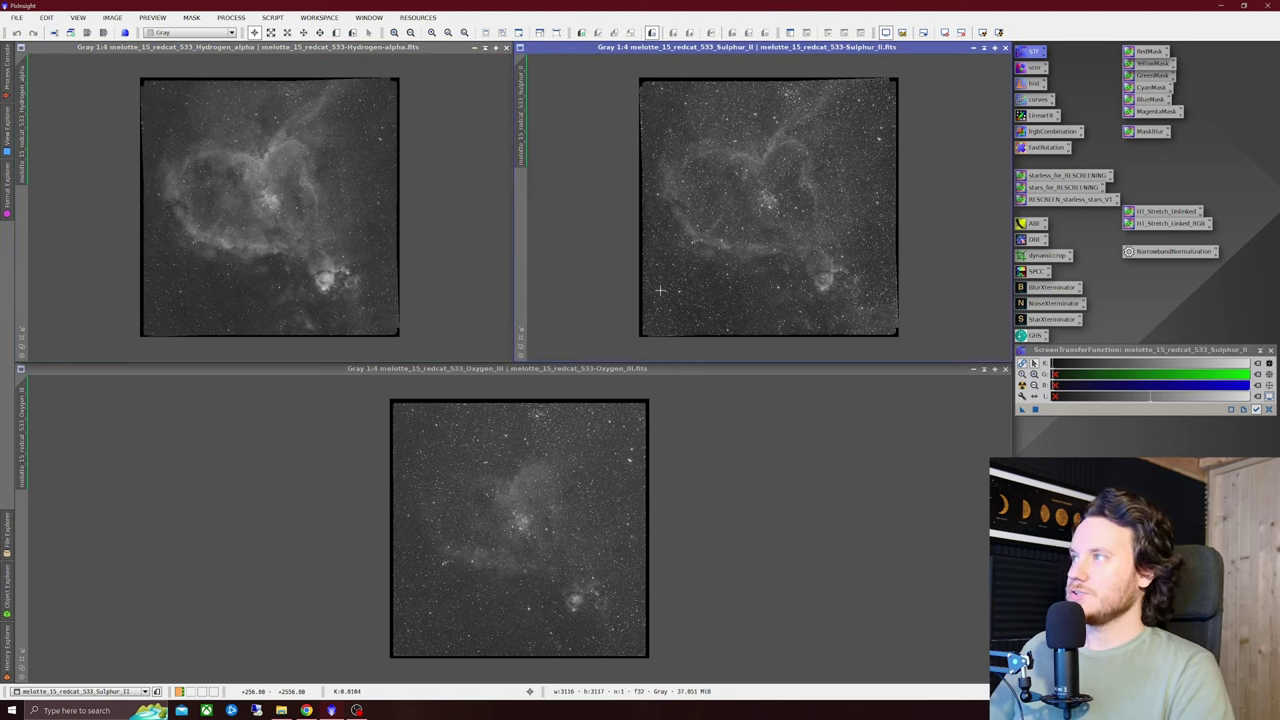
double_click(1045, 256)
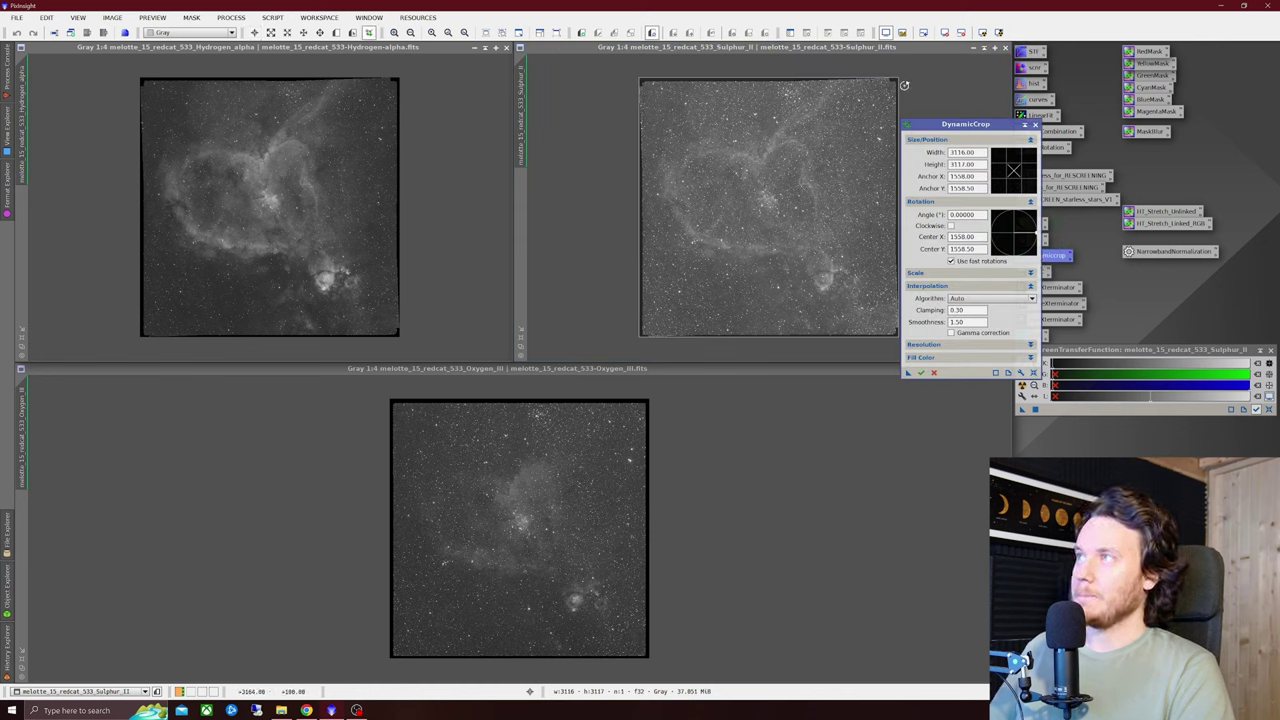
left_click_drag(897, 76, 891, 85)
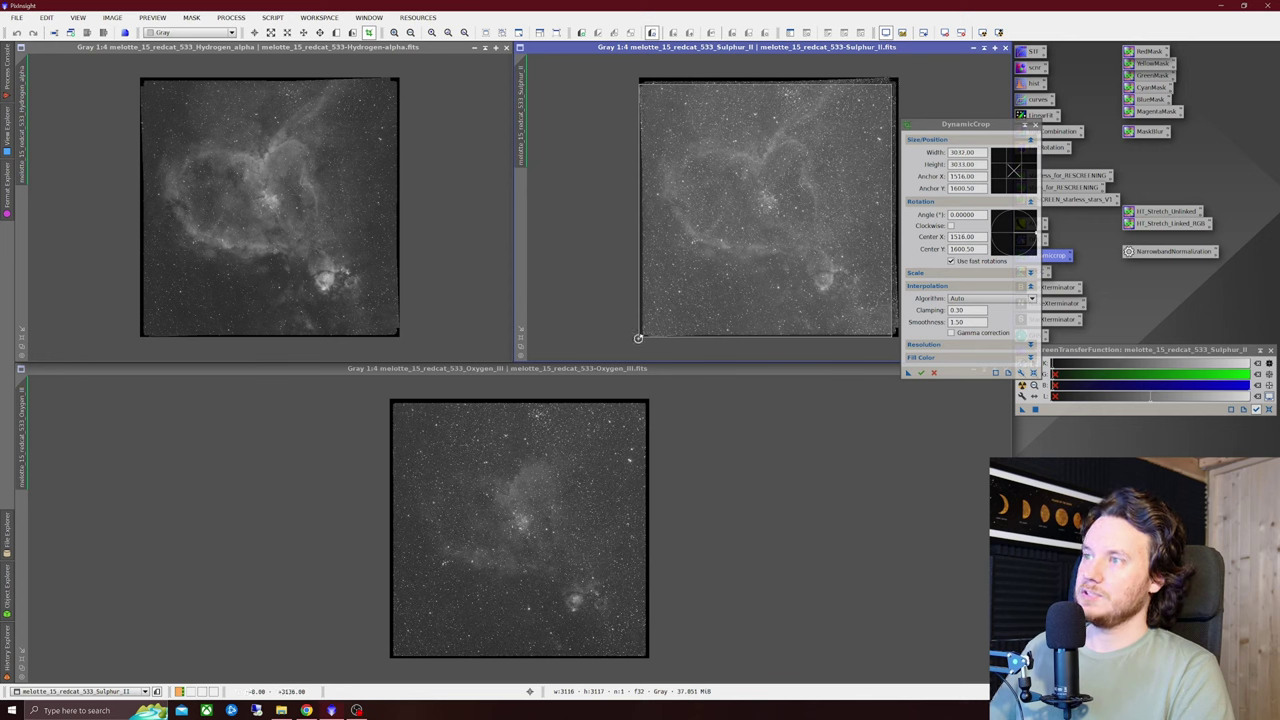
left_click_drag(638, 336, 647, 331)
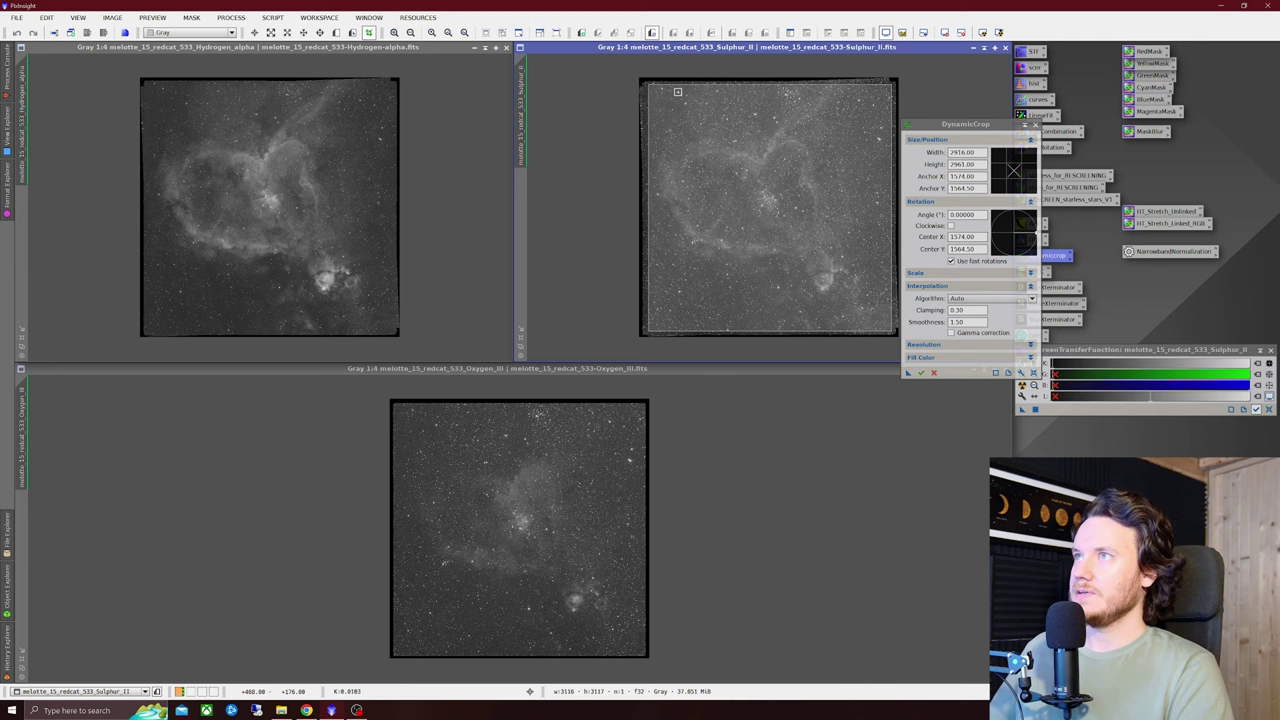
left_click_drag(968, 125, 945, 153)
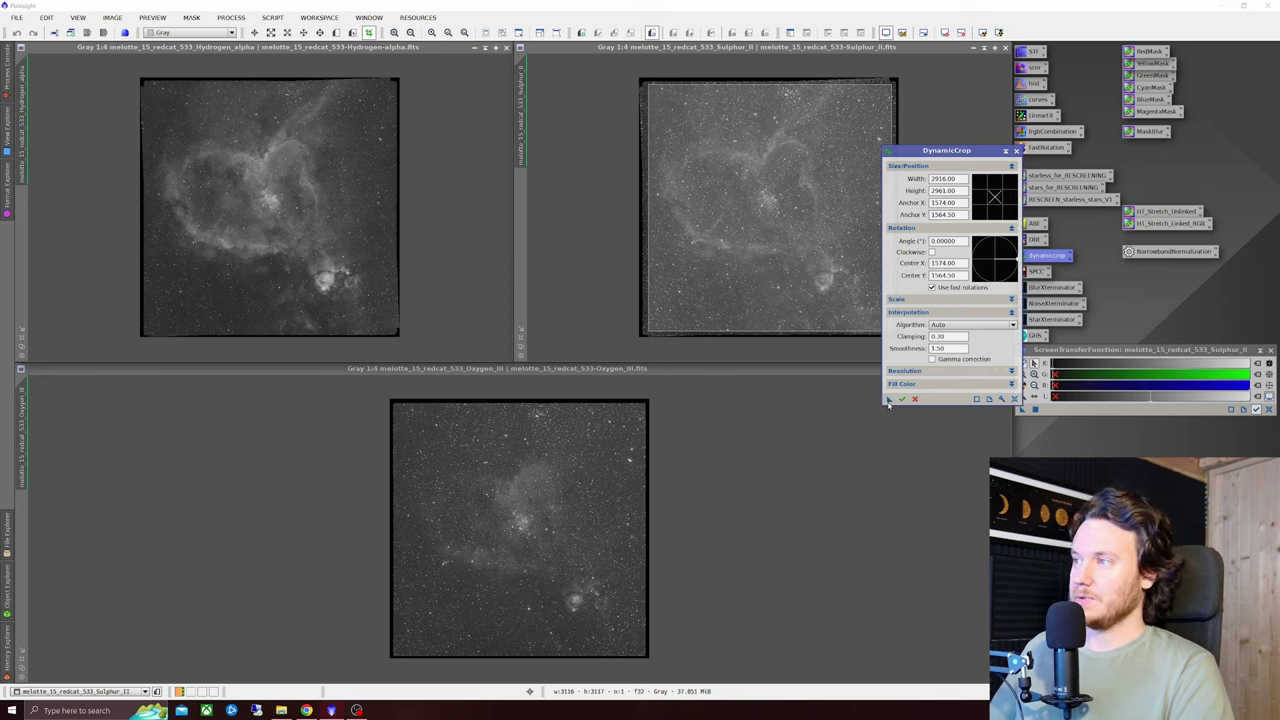
Step: Apply the same crop to Oxygen_III, Hydrogen_alpha and Sulphur_II, leaving each 2916 × 2961 pixels
left_click_drag(613, 461, 590, 476)
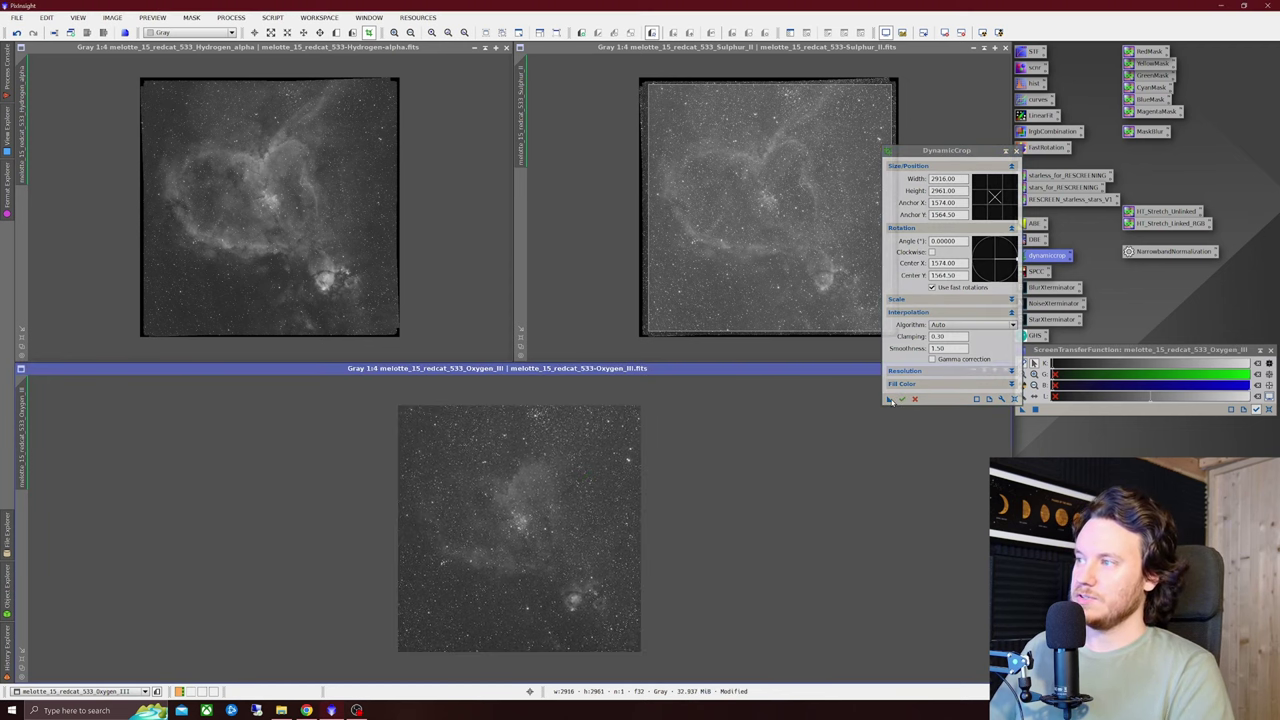
left_click_drag(893, 400, 365, 251)
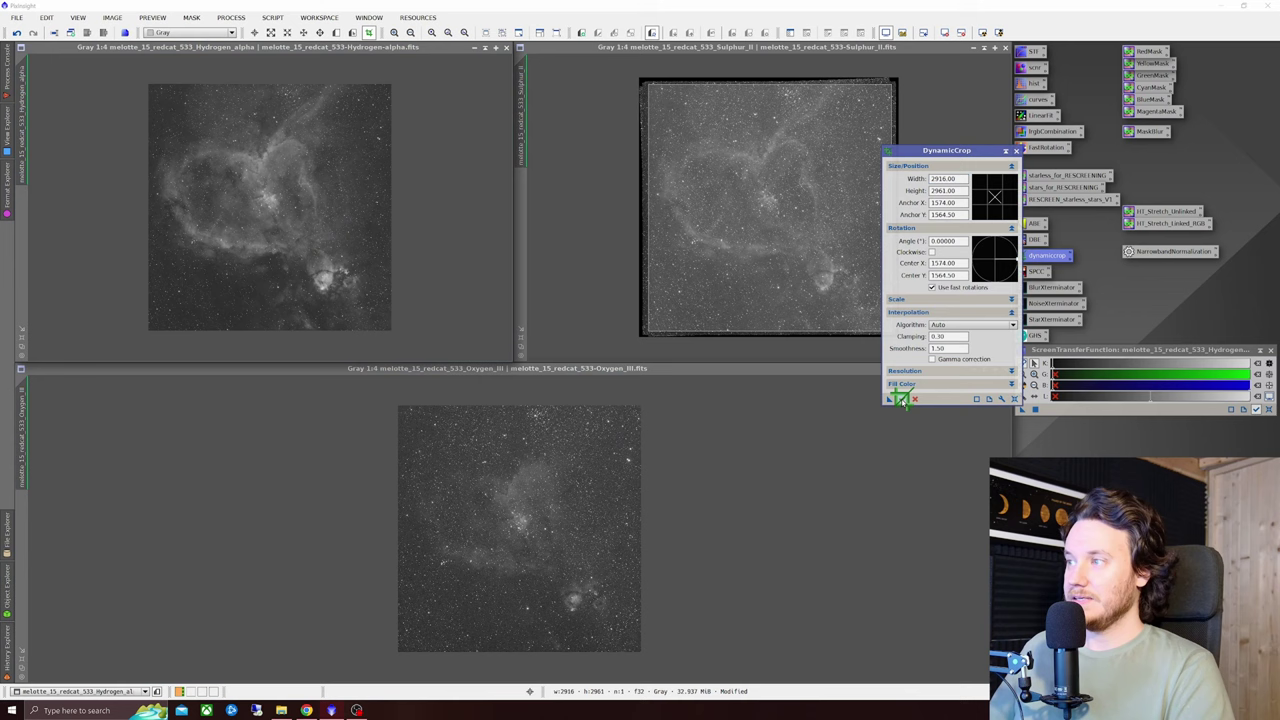
left_click_drag(893, 399, 640, 350)
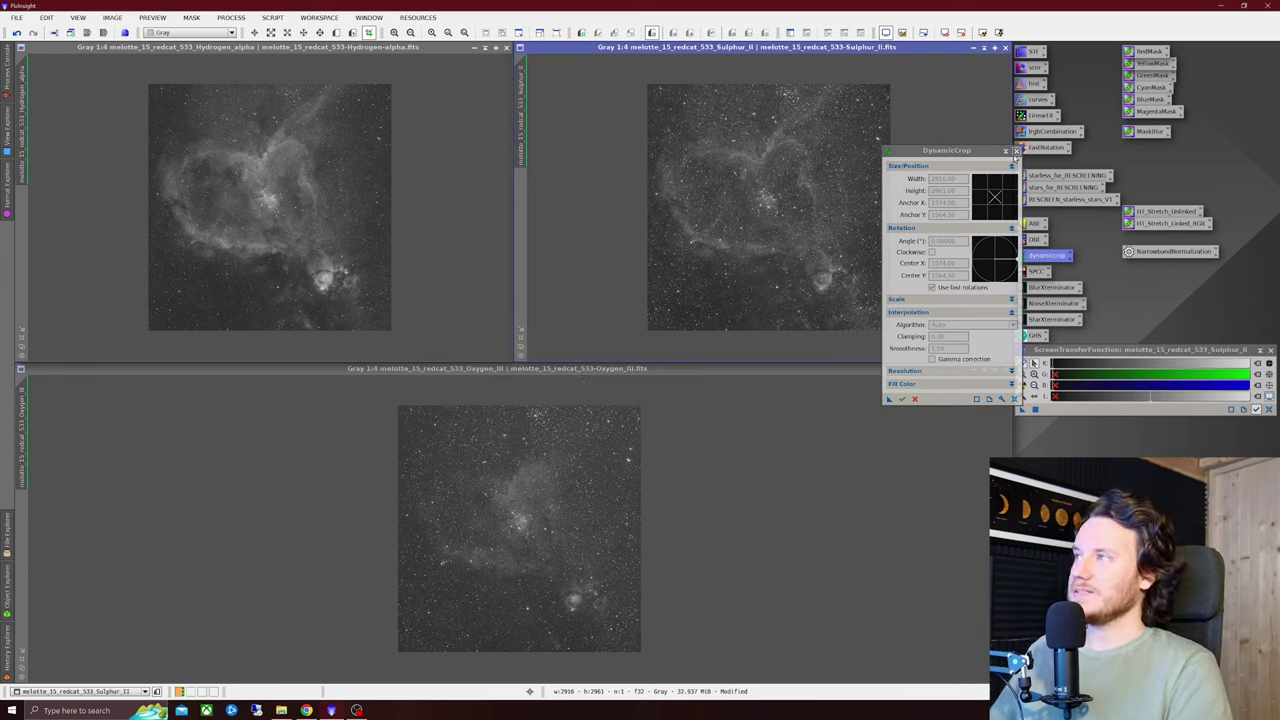
left_click(1016, 151)
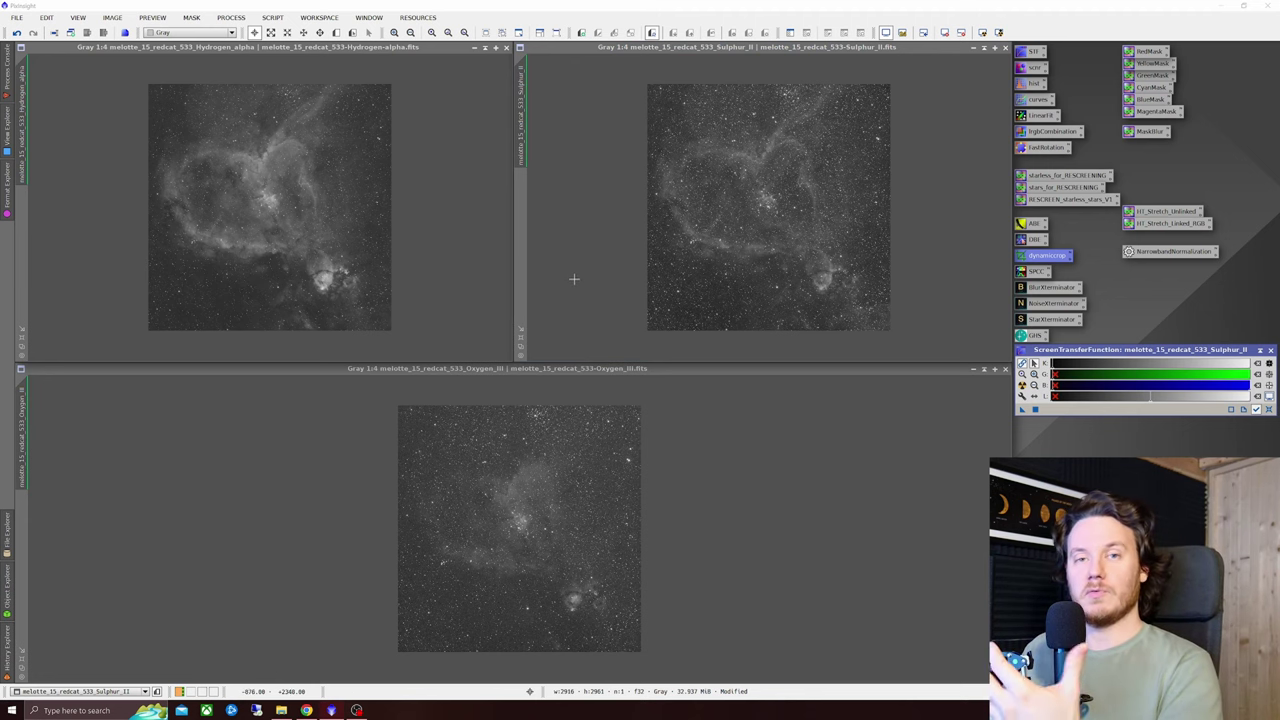
left_click(471, 268)
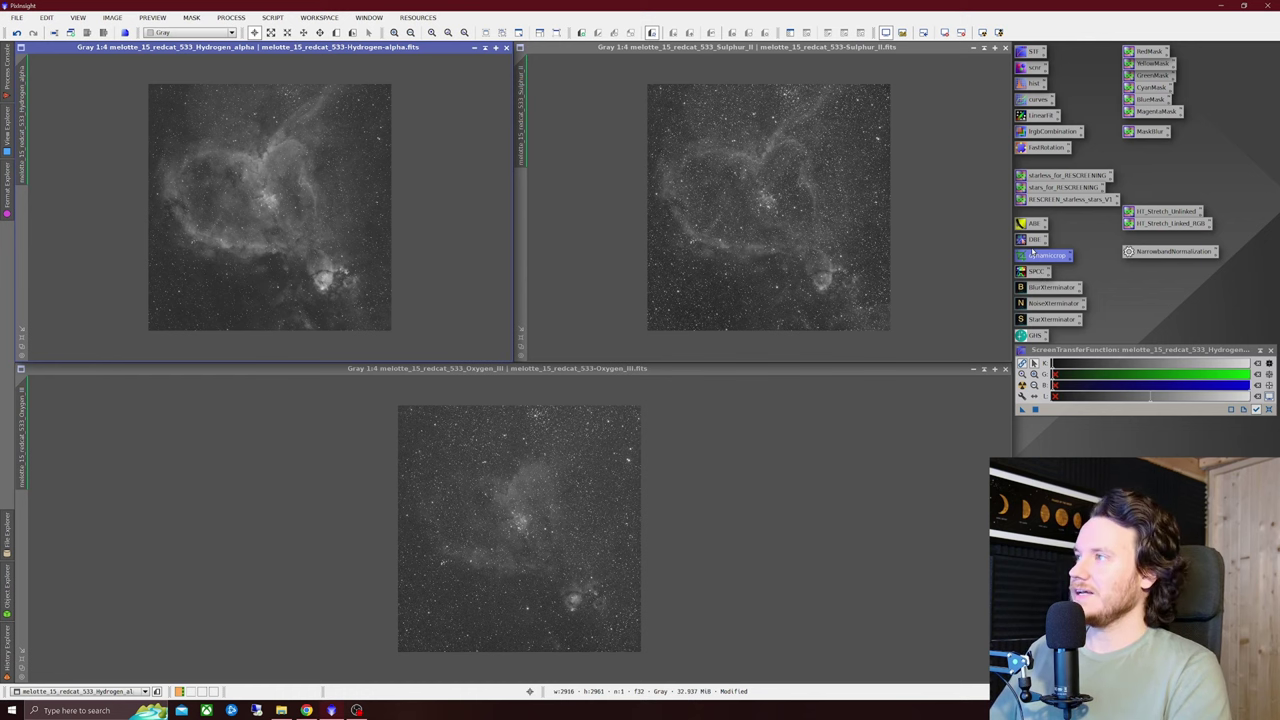
left_click(765, 418)
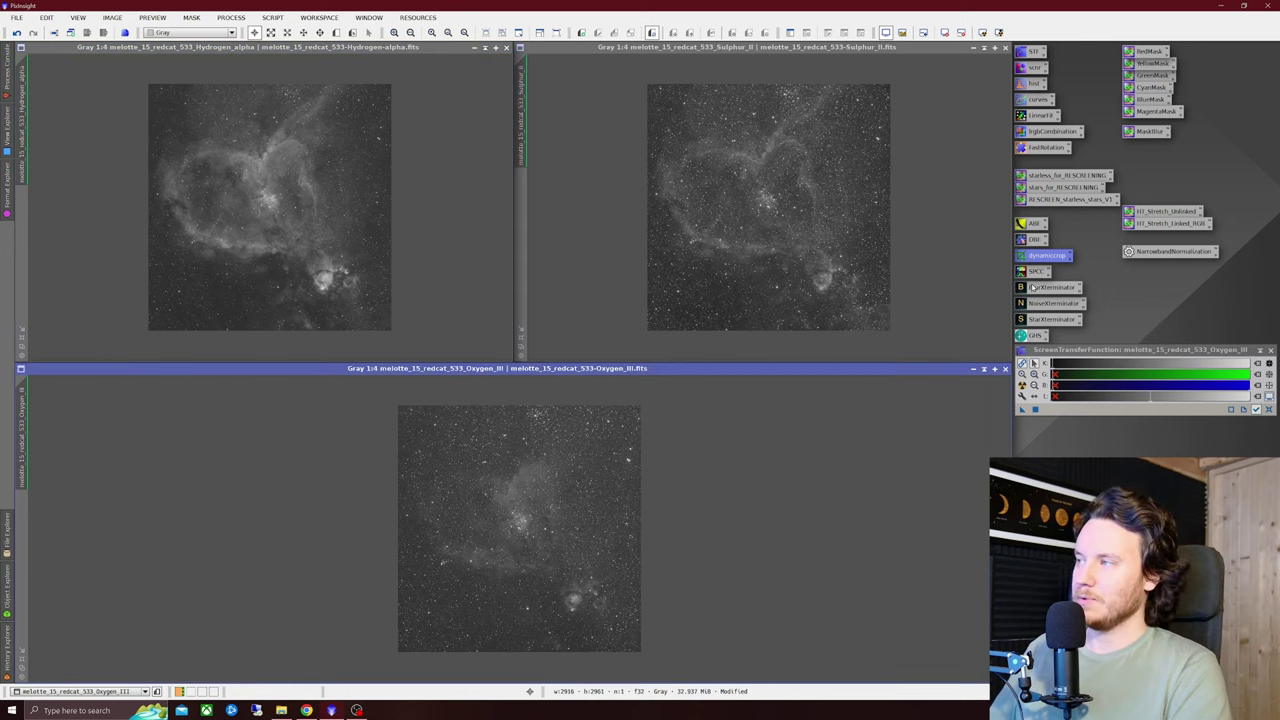
Step: Open DynamicBackgroundExtraction with Subtraction correction and Normalize enabled
double_click(1033, 240)
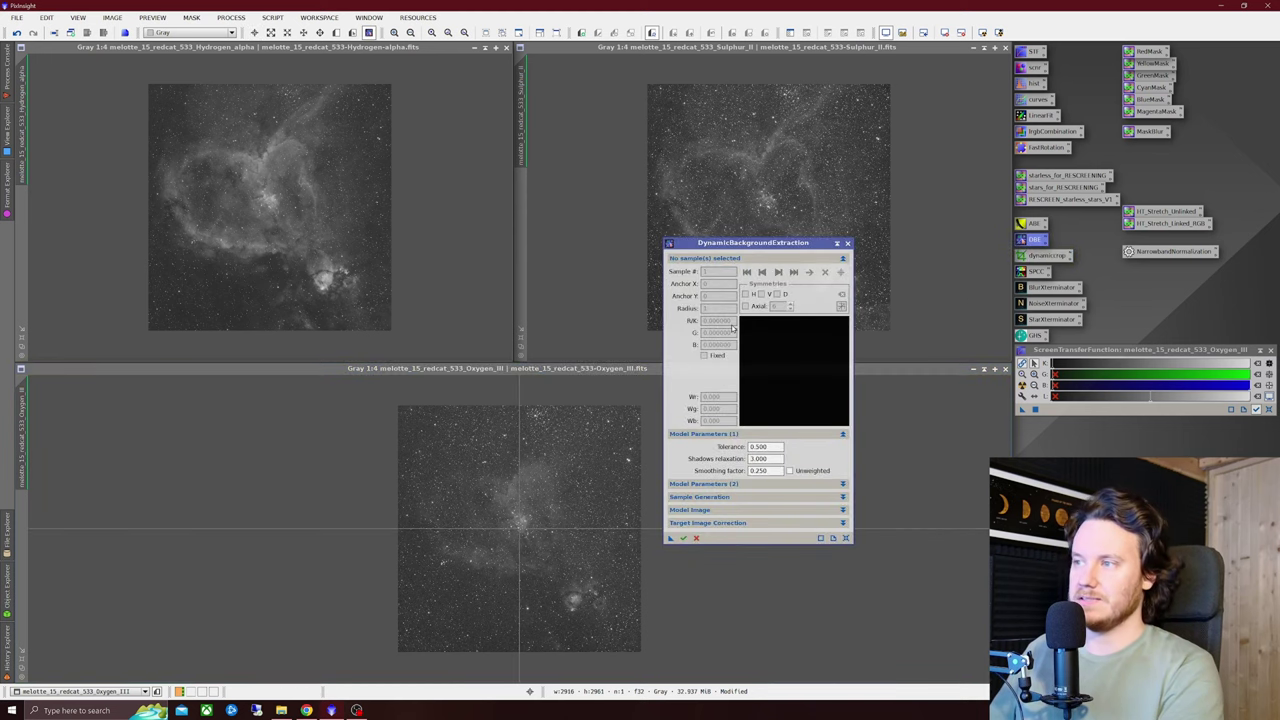
left_click_drag(769, 247, 847, 191)
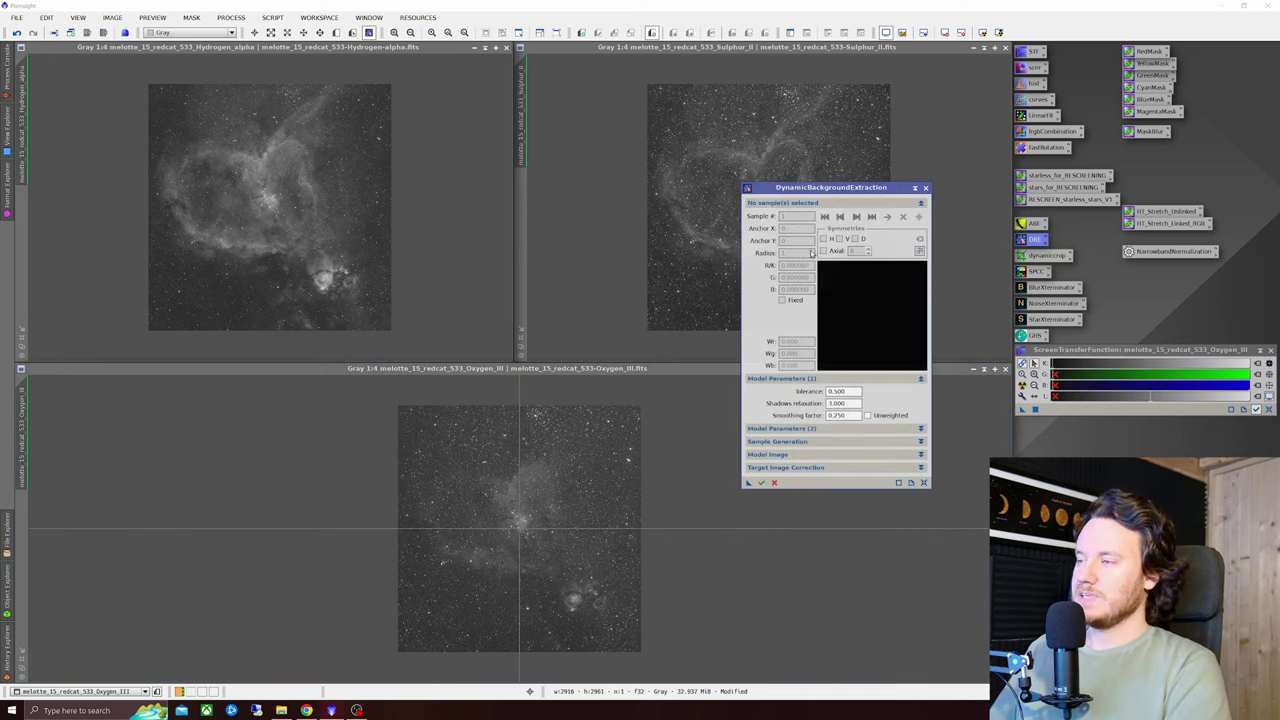
left_click(813, 467)
left_click(820, 482)
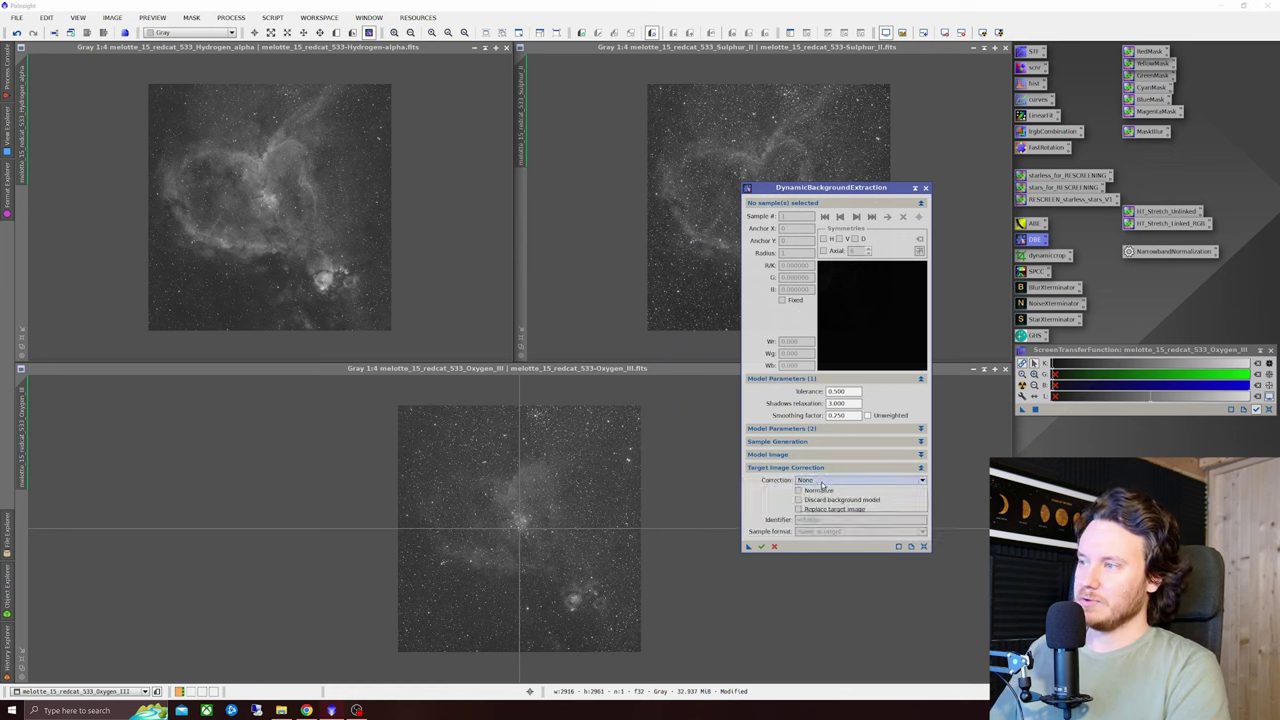
left_click(814, 497)
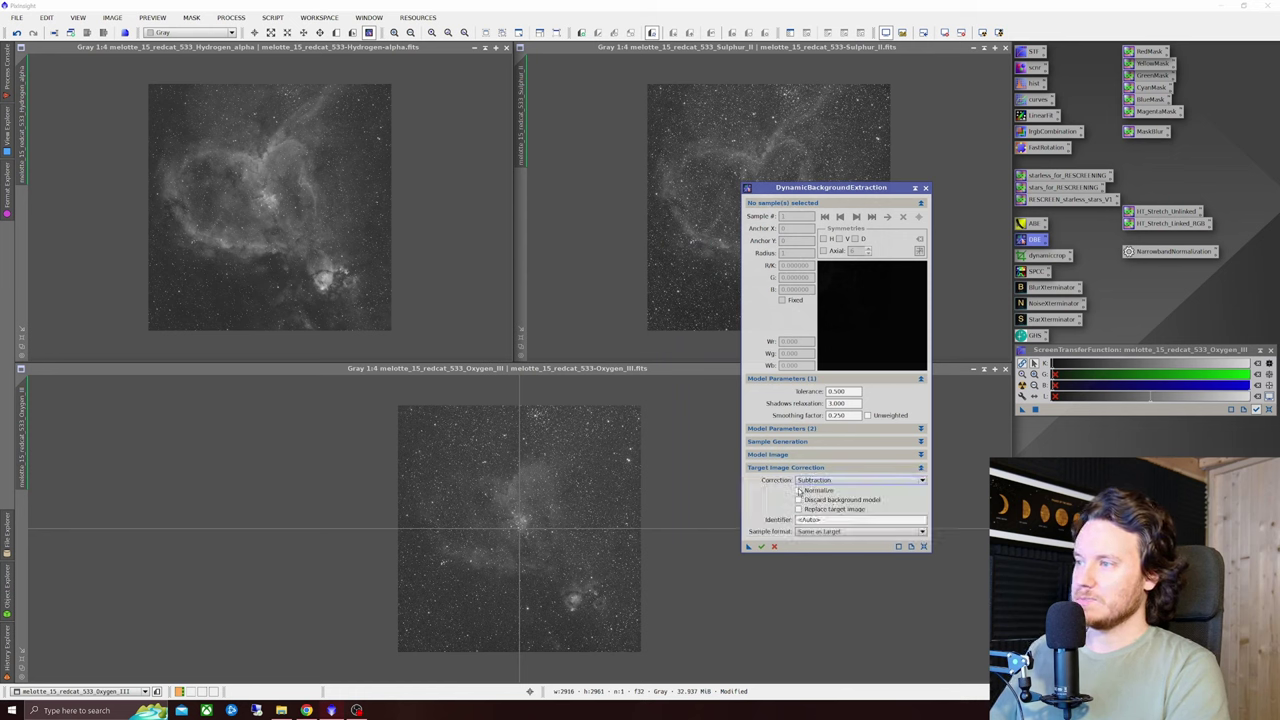
left_click(799, 491)
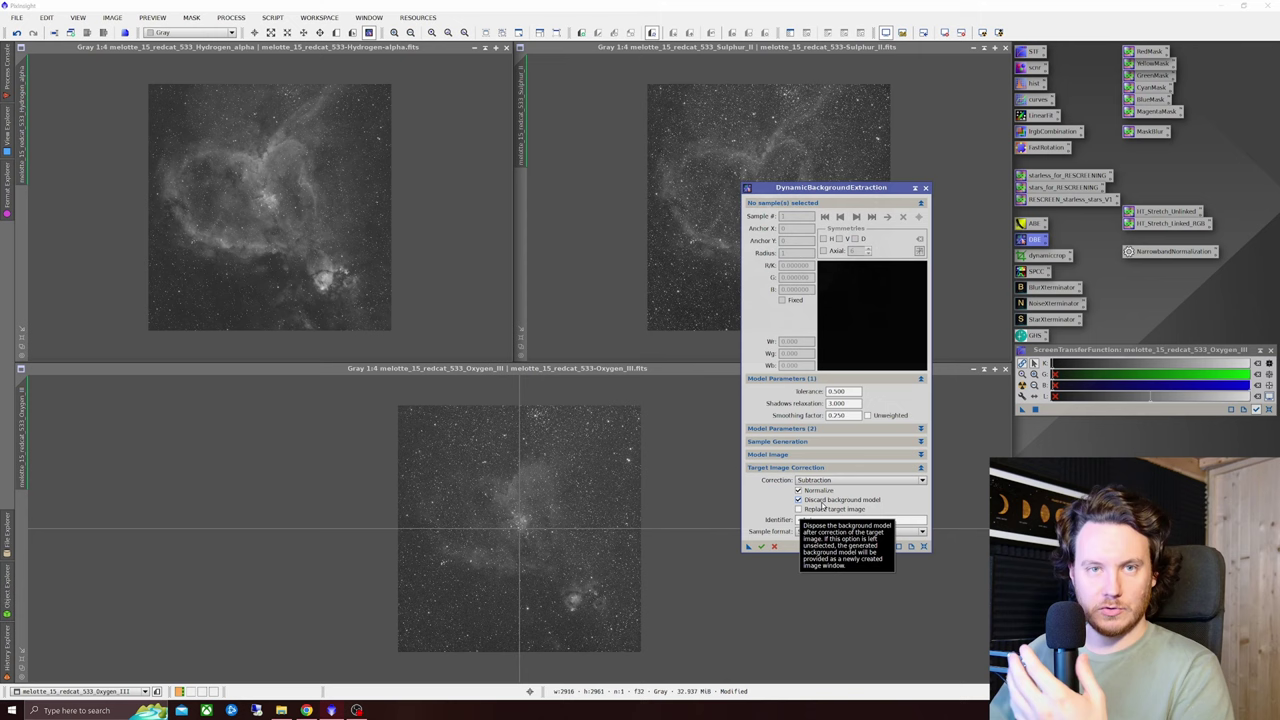
Step: Fit the Oxygen III view and place five background samples across the lower field
double_click(652, 368)
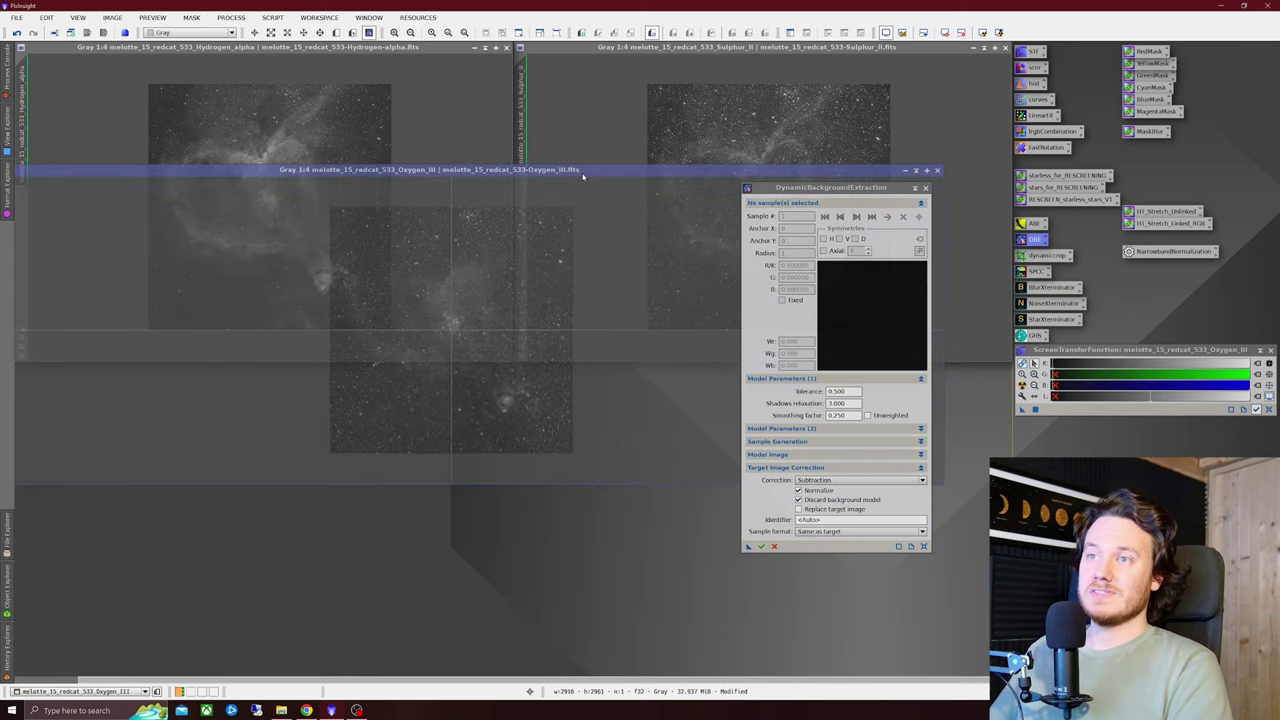
scroll(486, 354, "up", 2)
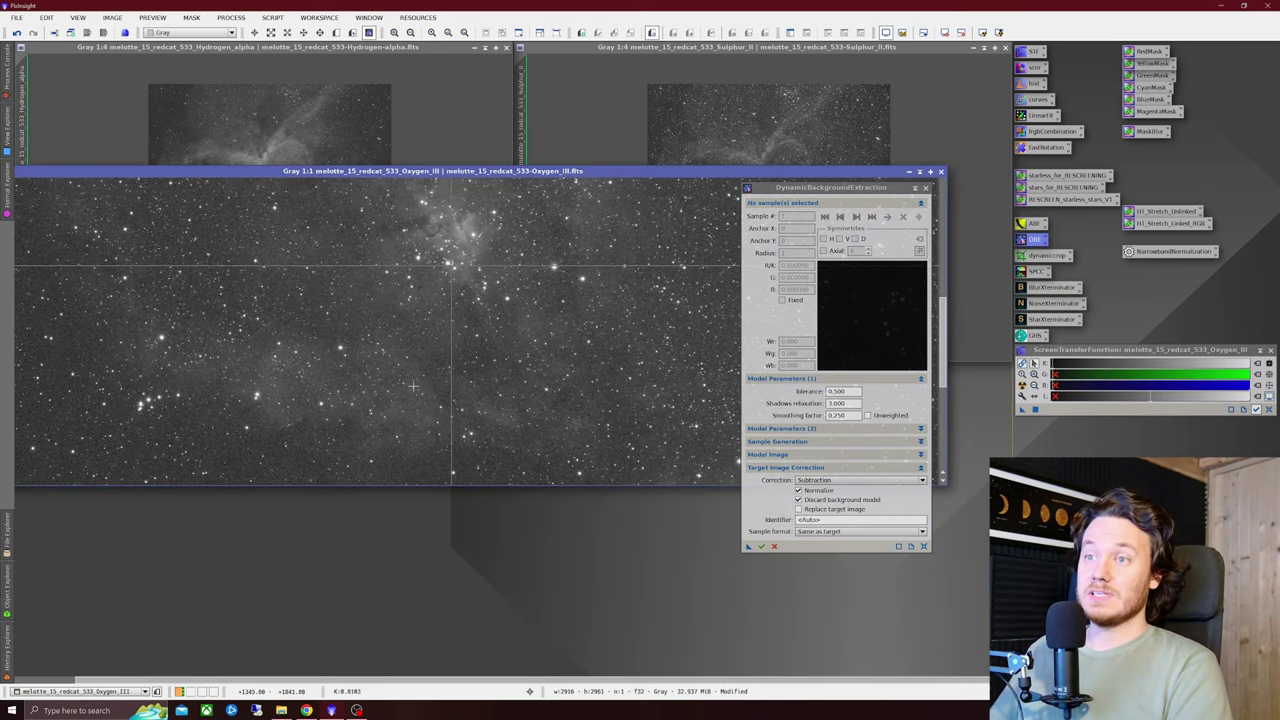
scroll(202, 346, "down", 1)
scroll(202, 346, "up", 1)
scroll(202, 346, "down", 1)
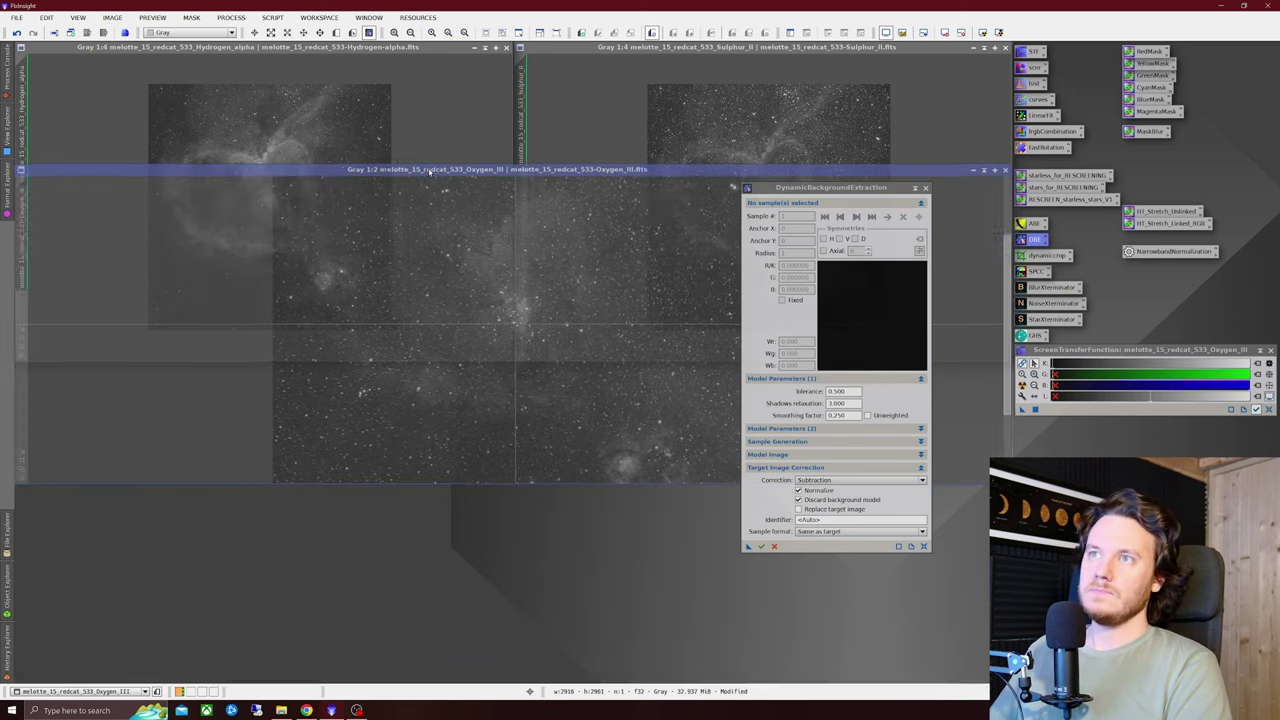
key("ctrl+f")
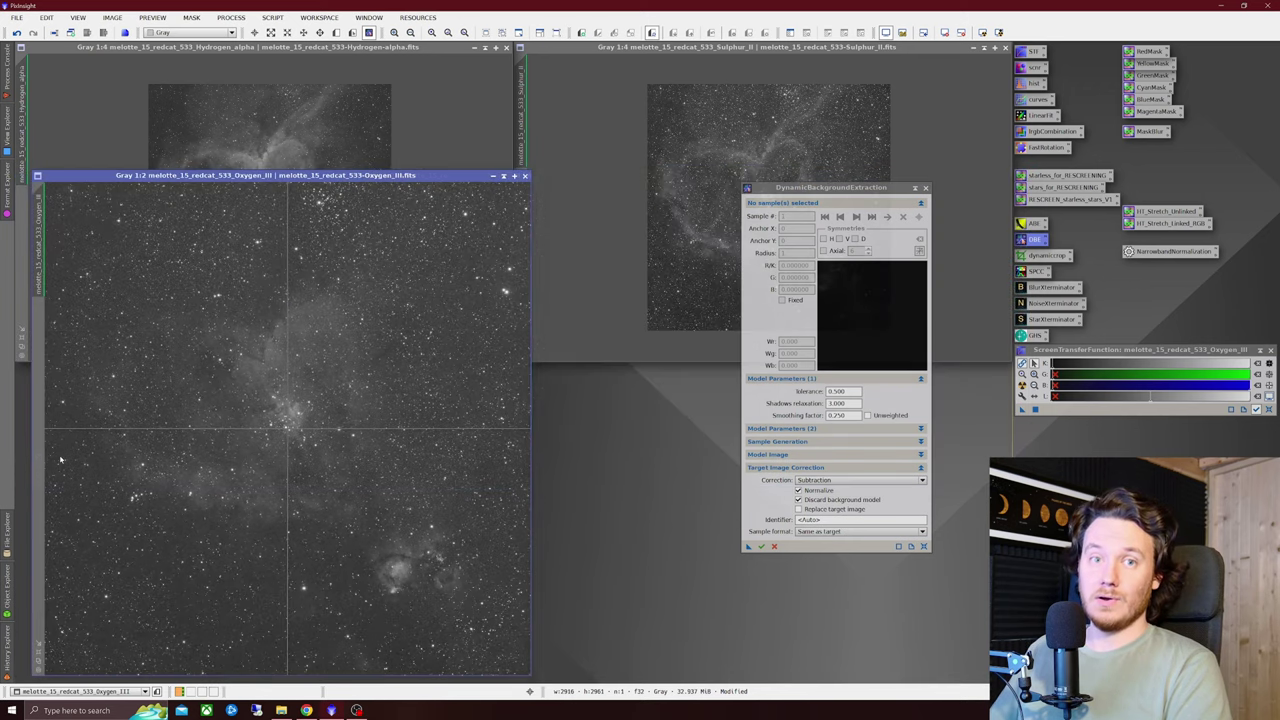
left_click_drag(413, 178, 476, 135)
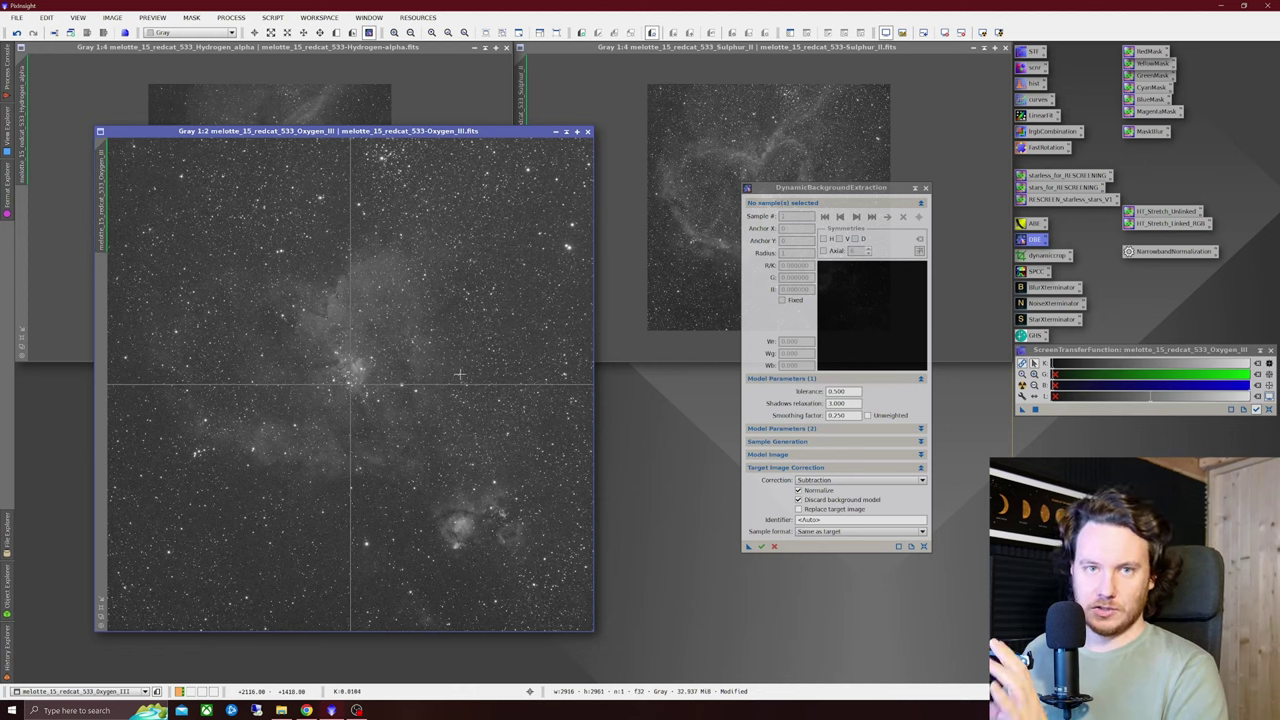
left_click(118, 620)
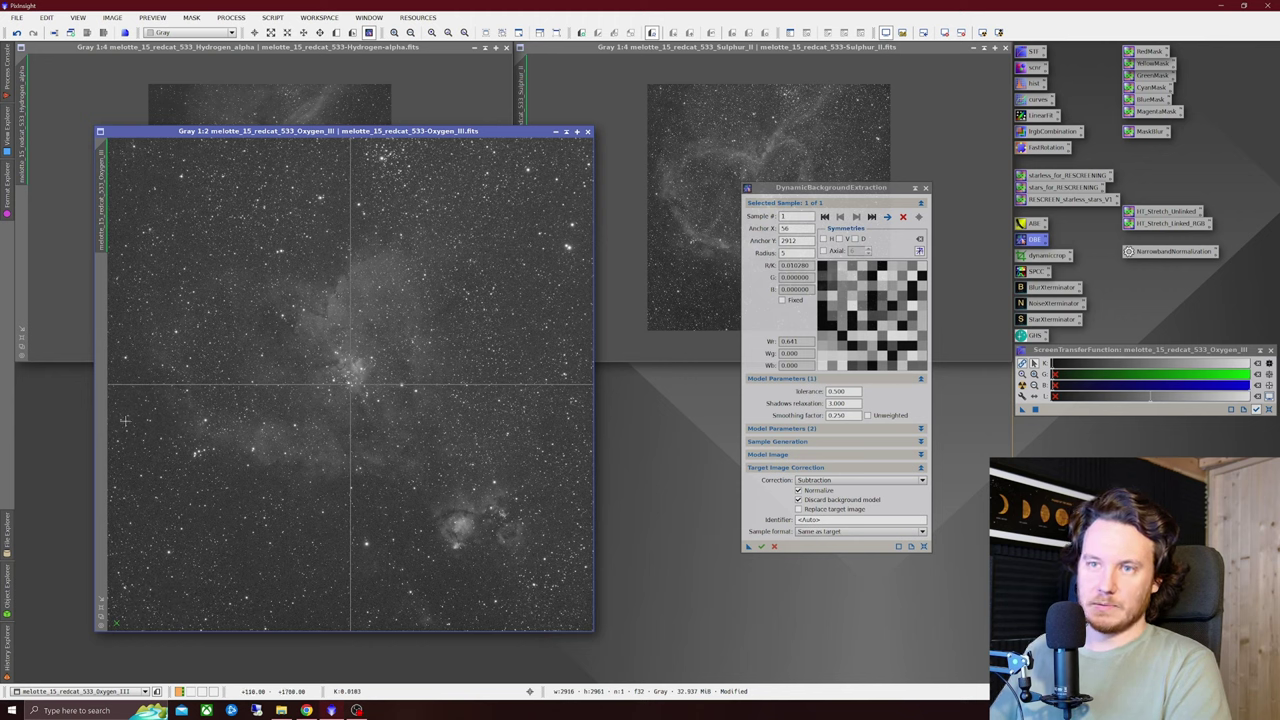
left_click(237, 540)
left_click(296, 619)
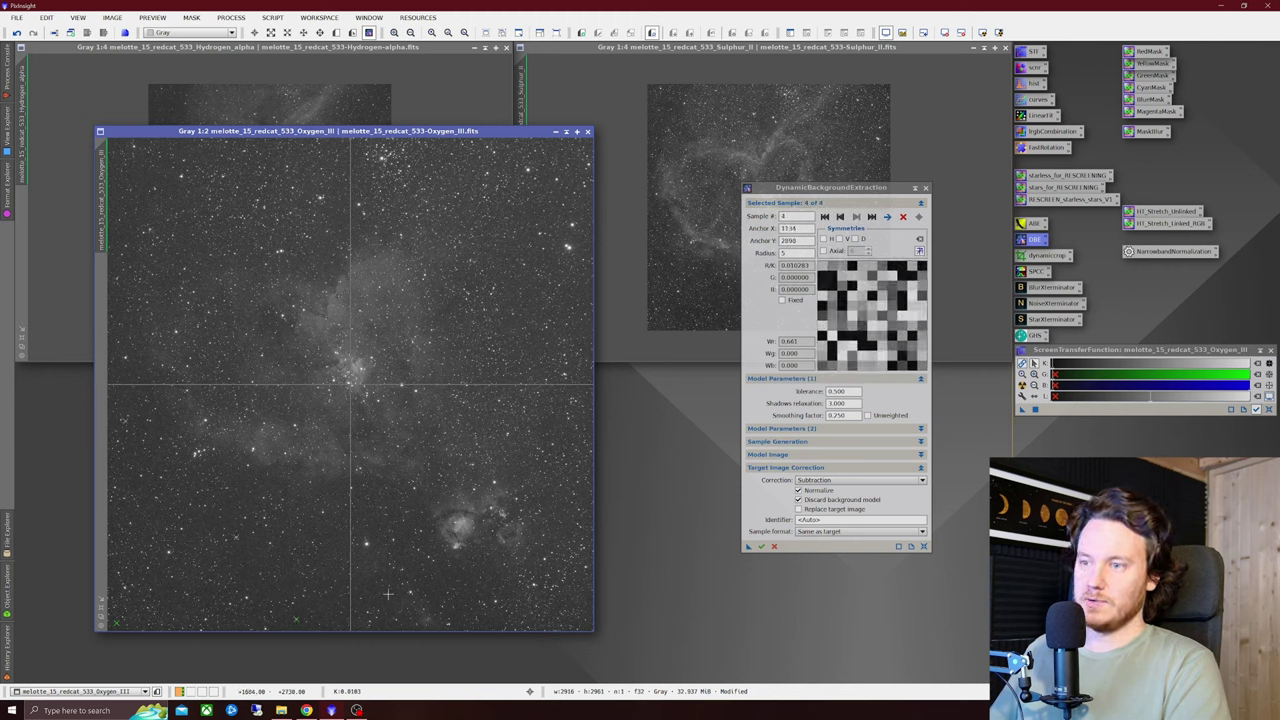
left_click(480, 606)
left_click(572, 514)
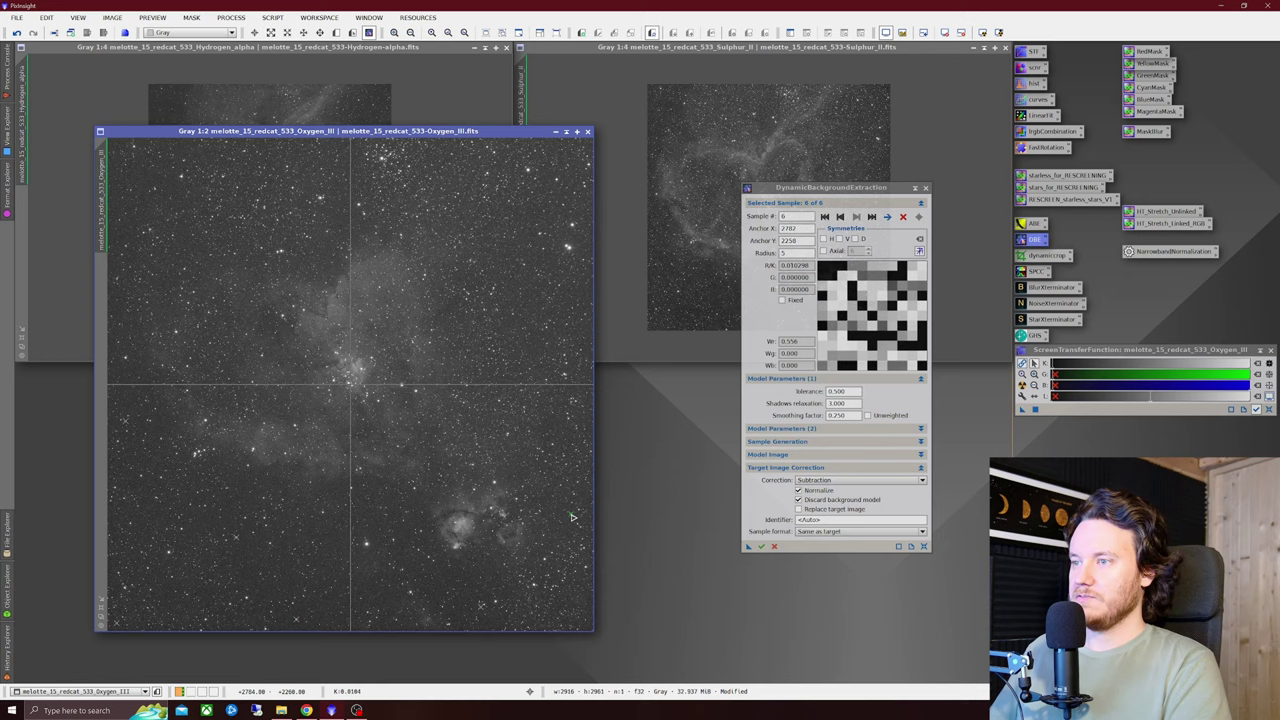
Step: Move sample 6 to the top-right edge and add samples along the right, top and left, totalling 13
scroll(462, 522, "up", 4)
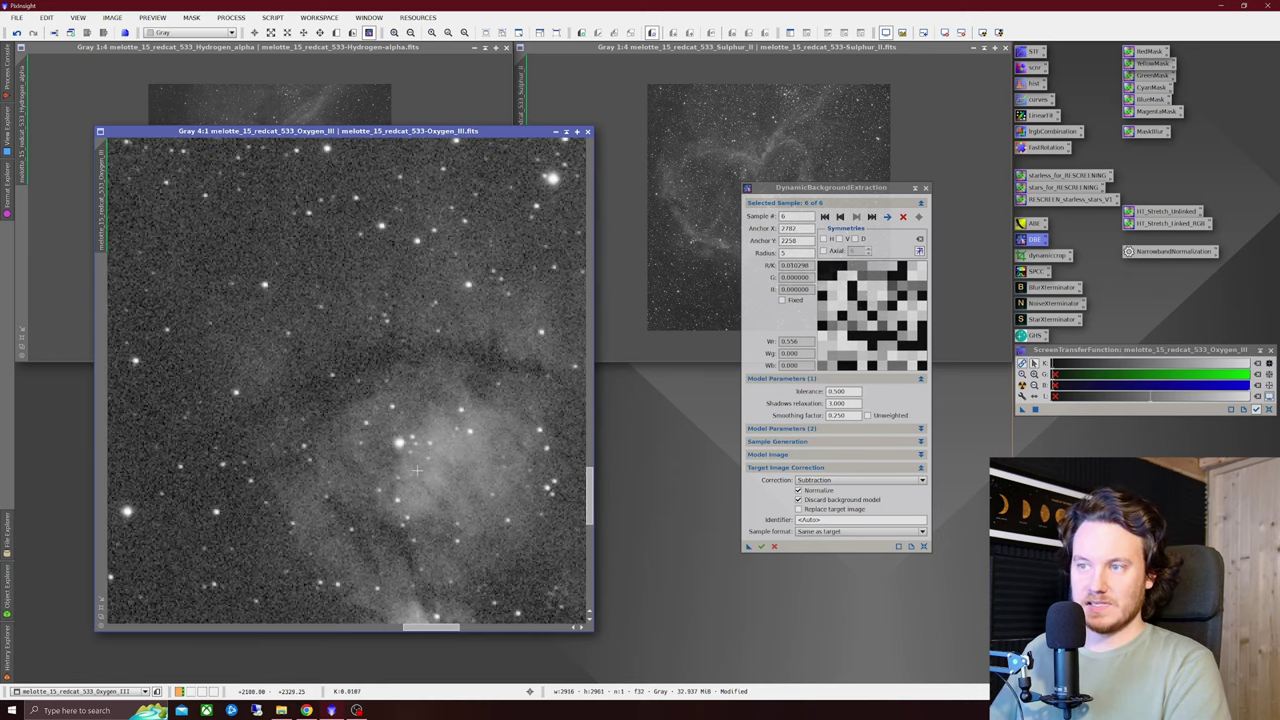
scroll(417, 470, "down", 4)
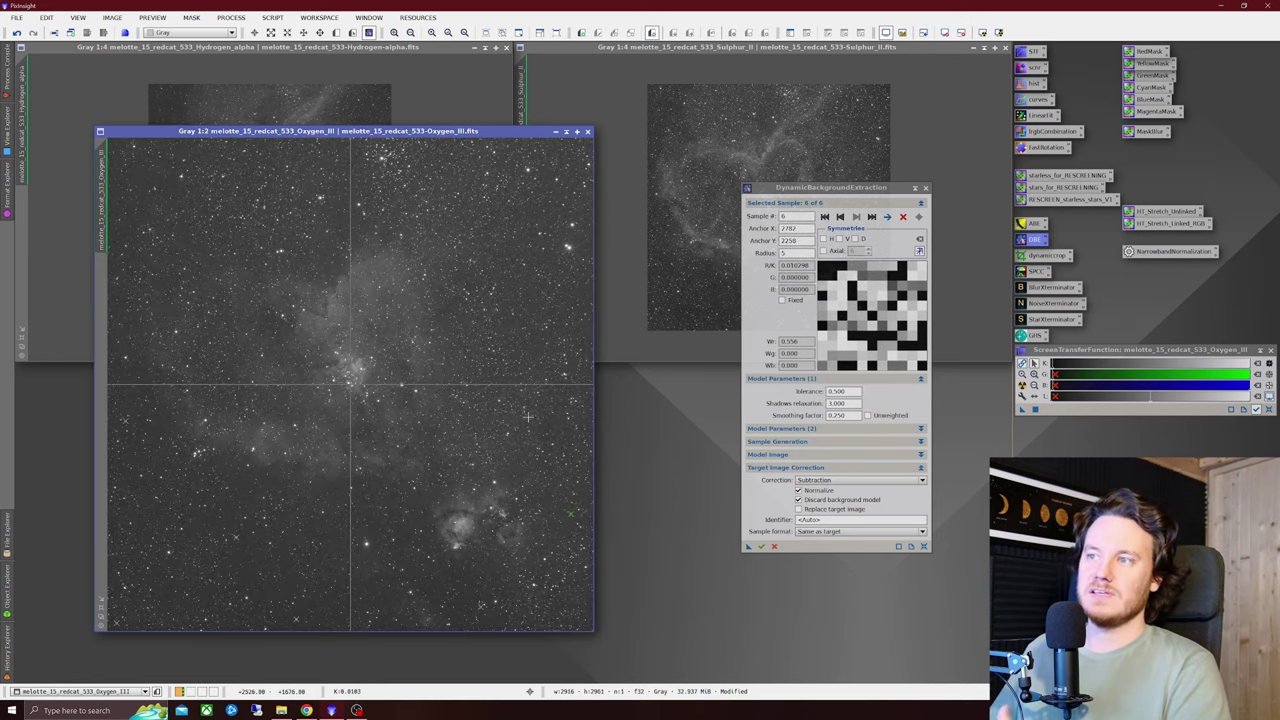
left_click_drag(587, 408, 586, 150)
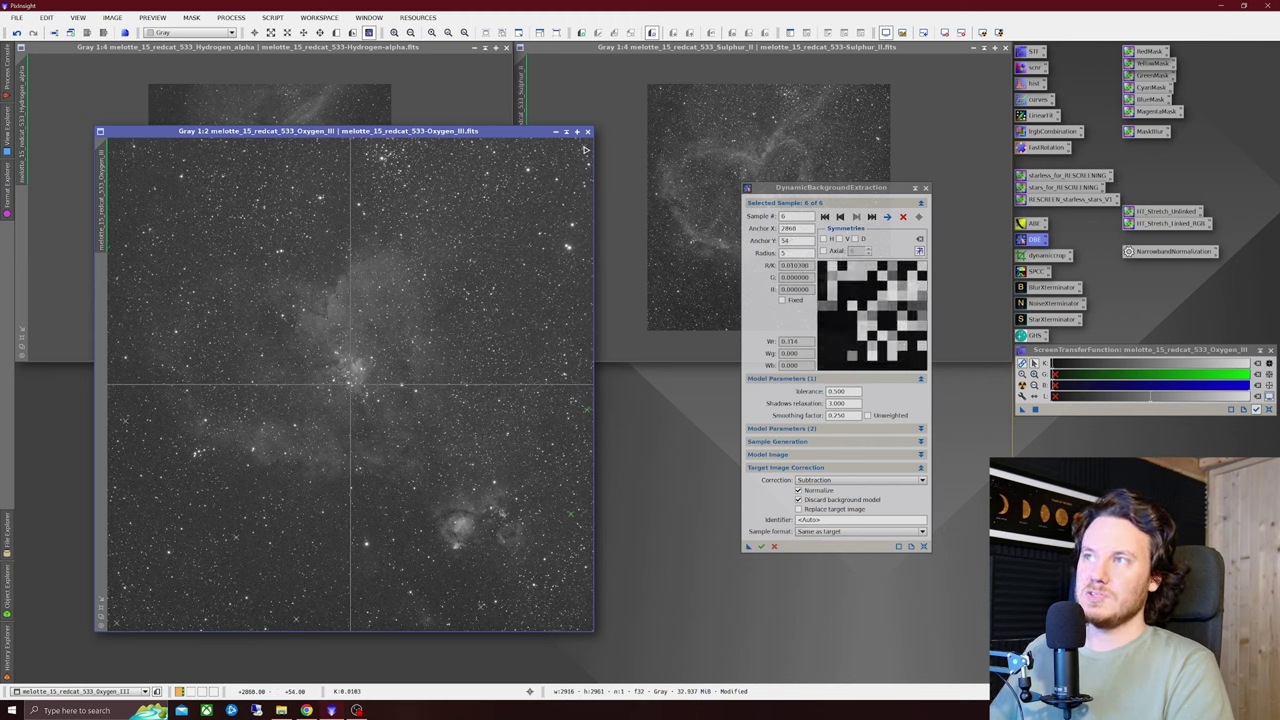
left_click(586, 297)
left_click(345, 146)
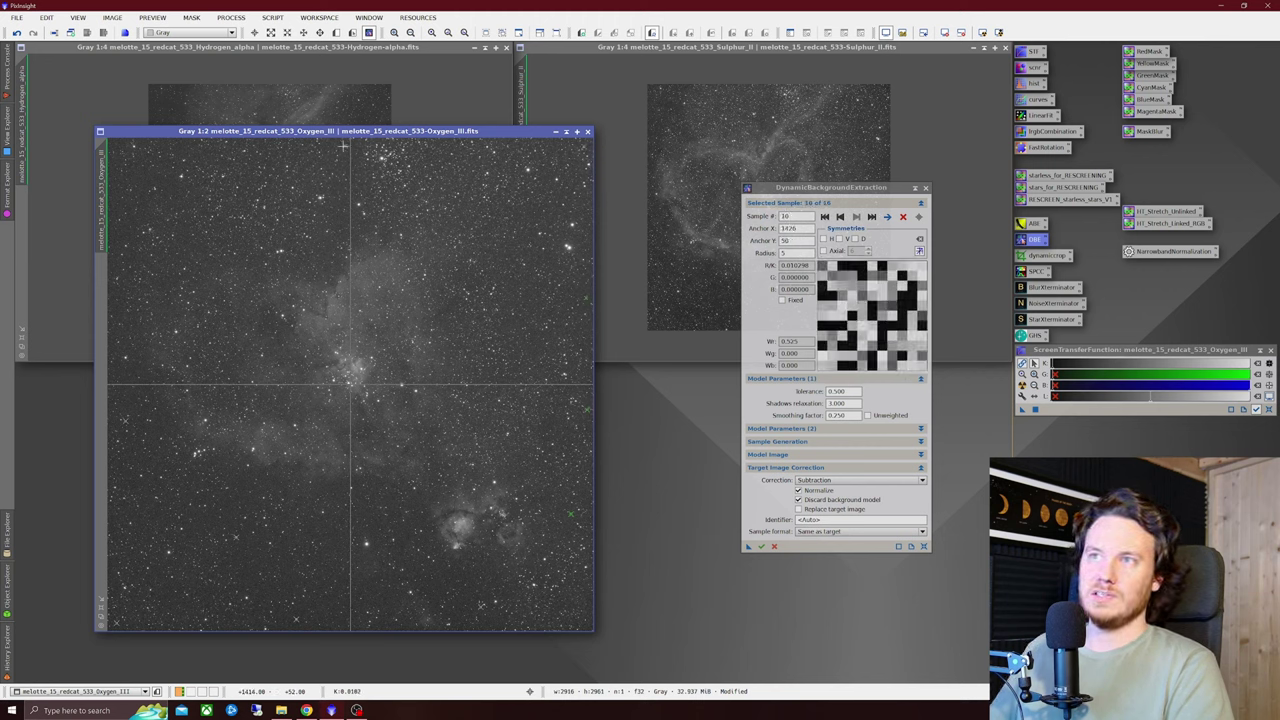
left_click(116, 148)
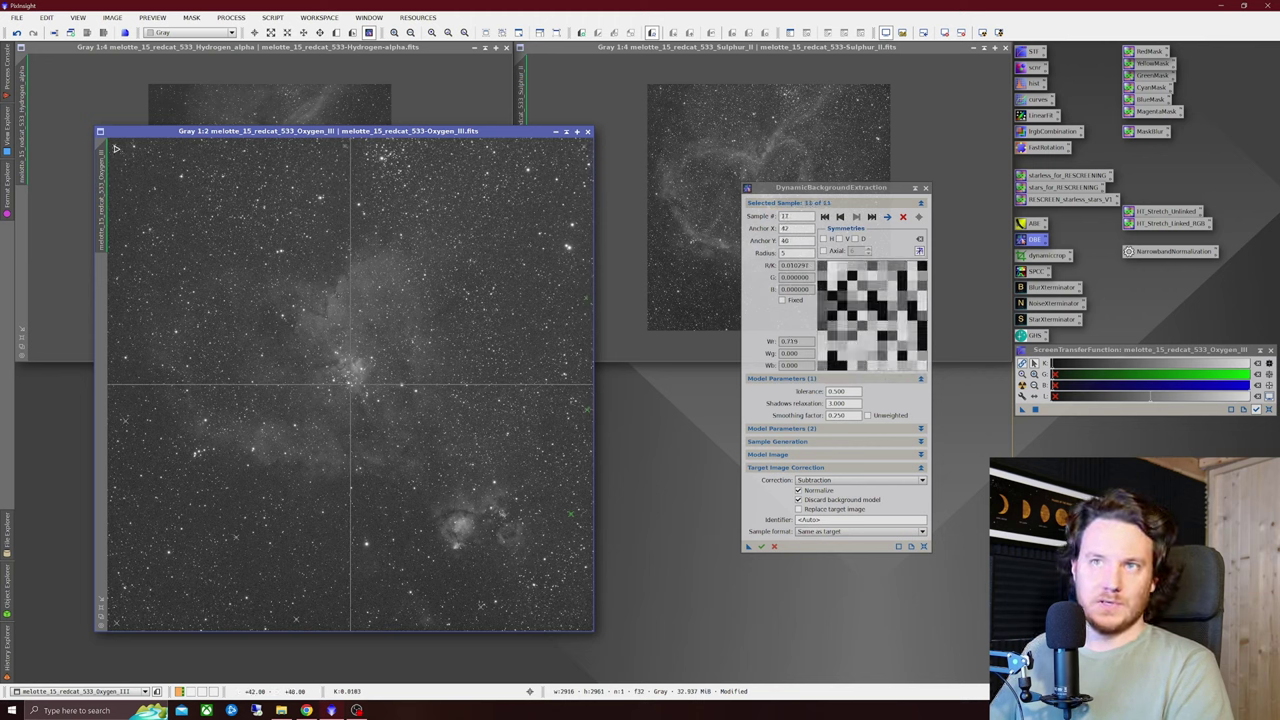
left_click(121, 217)
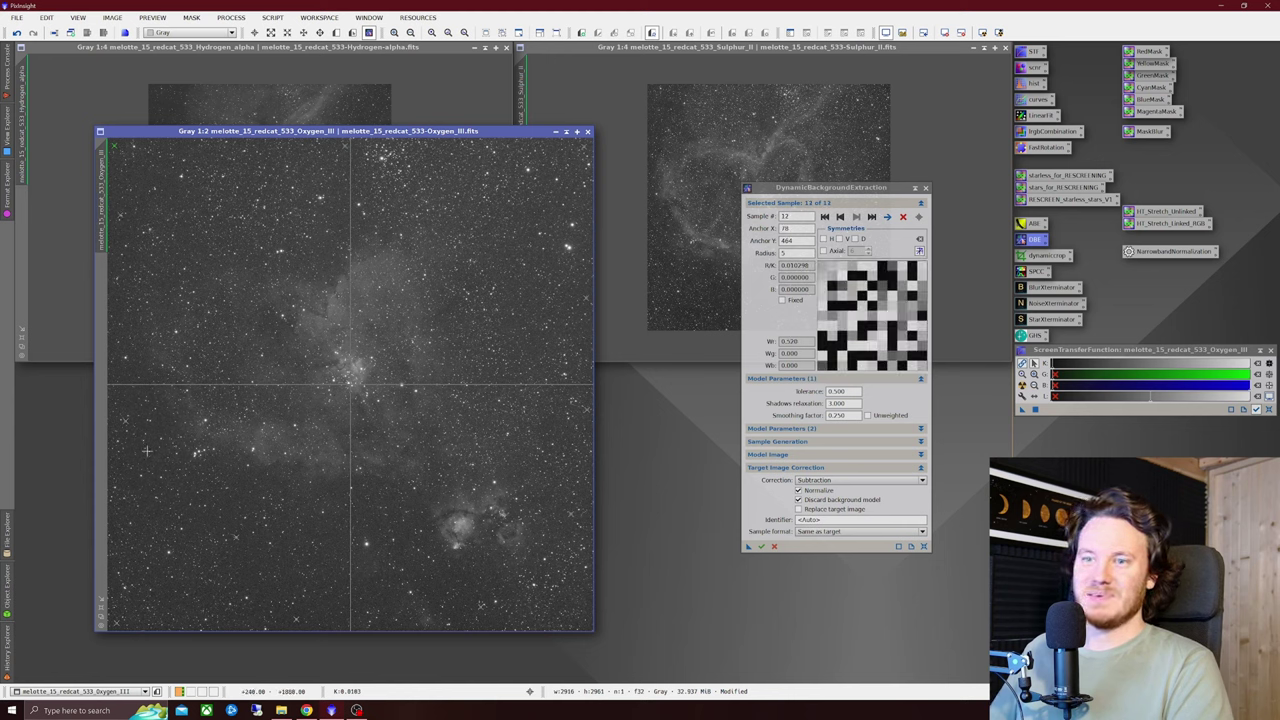
left_click(175, 615)
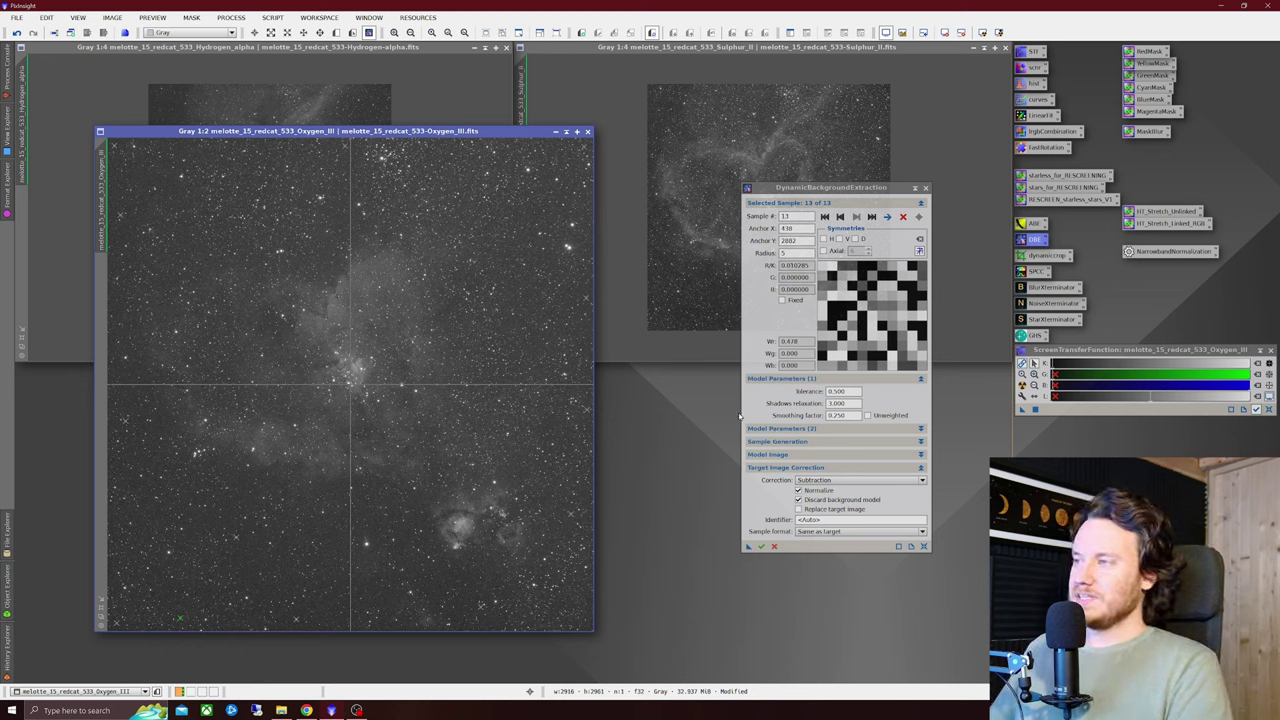
Step: Run the background extraction to produce the Oxygen_III_DBE image
left_click(762, 547)
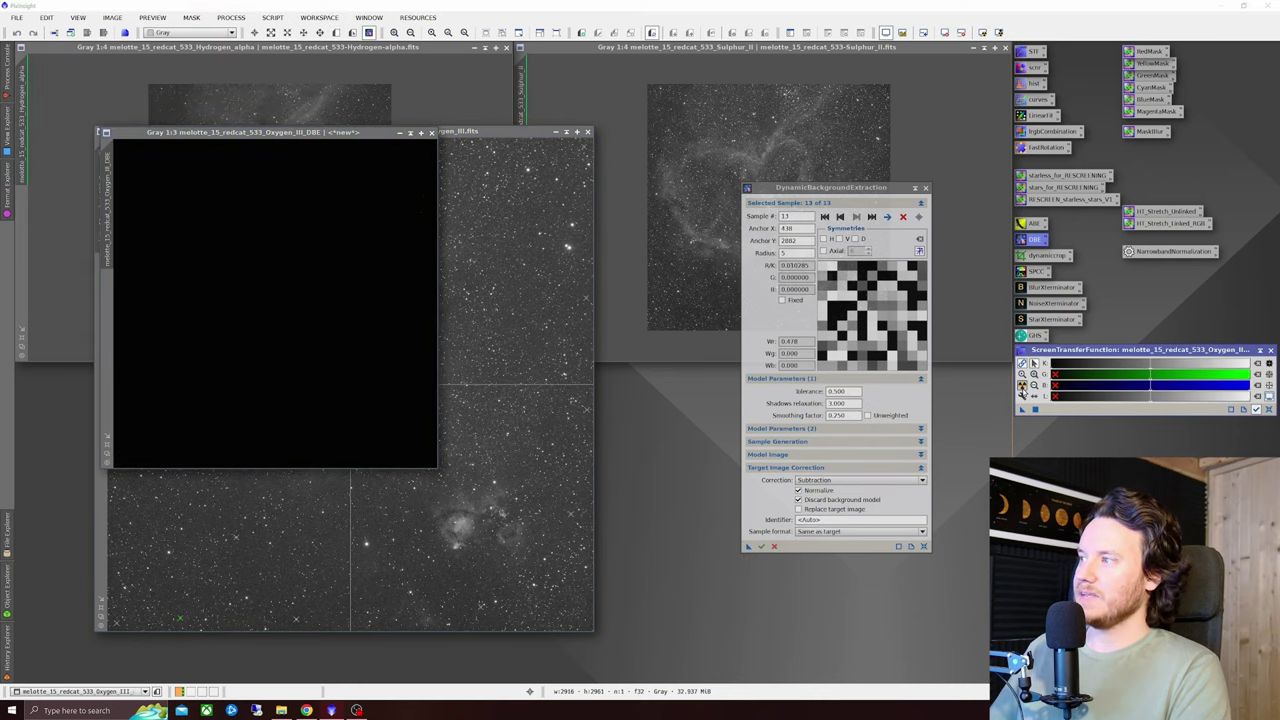
left_click(1033, 363)
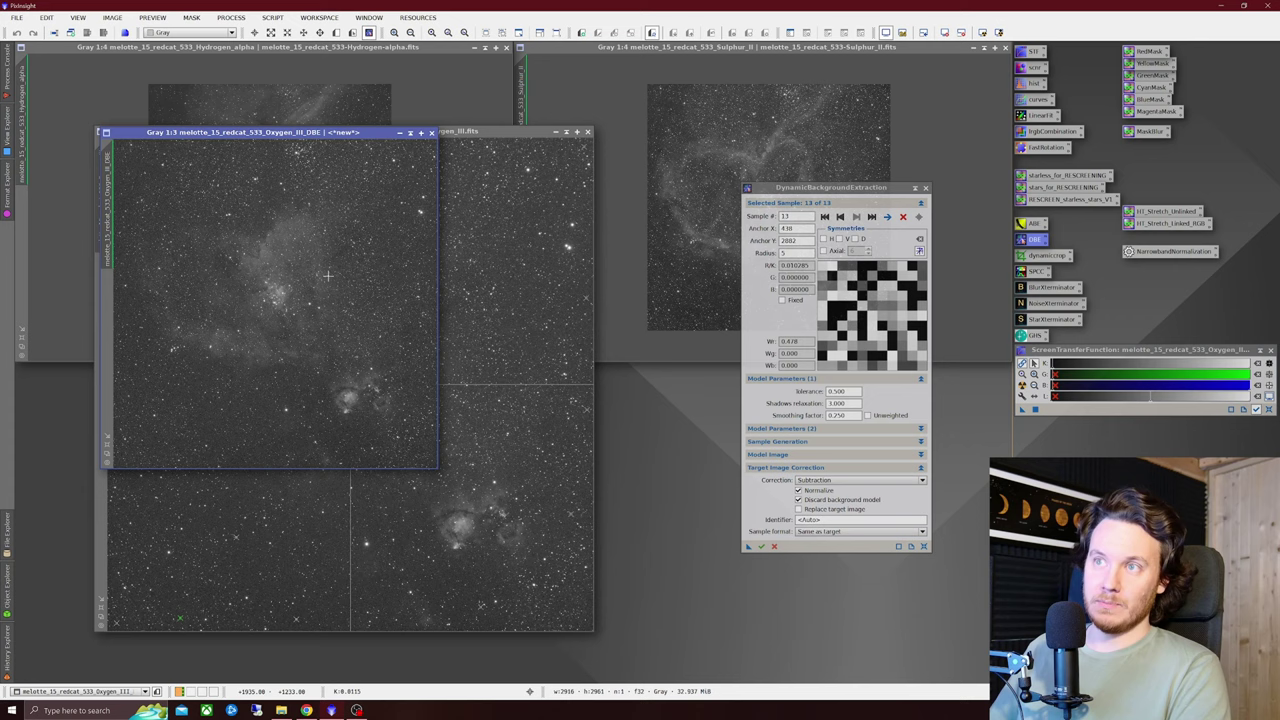
left_click_drag(361, 133, 507, 186)
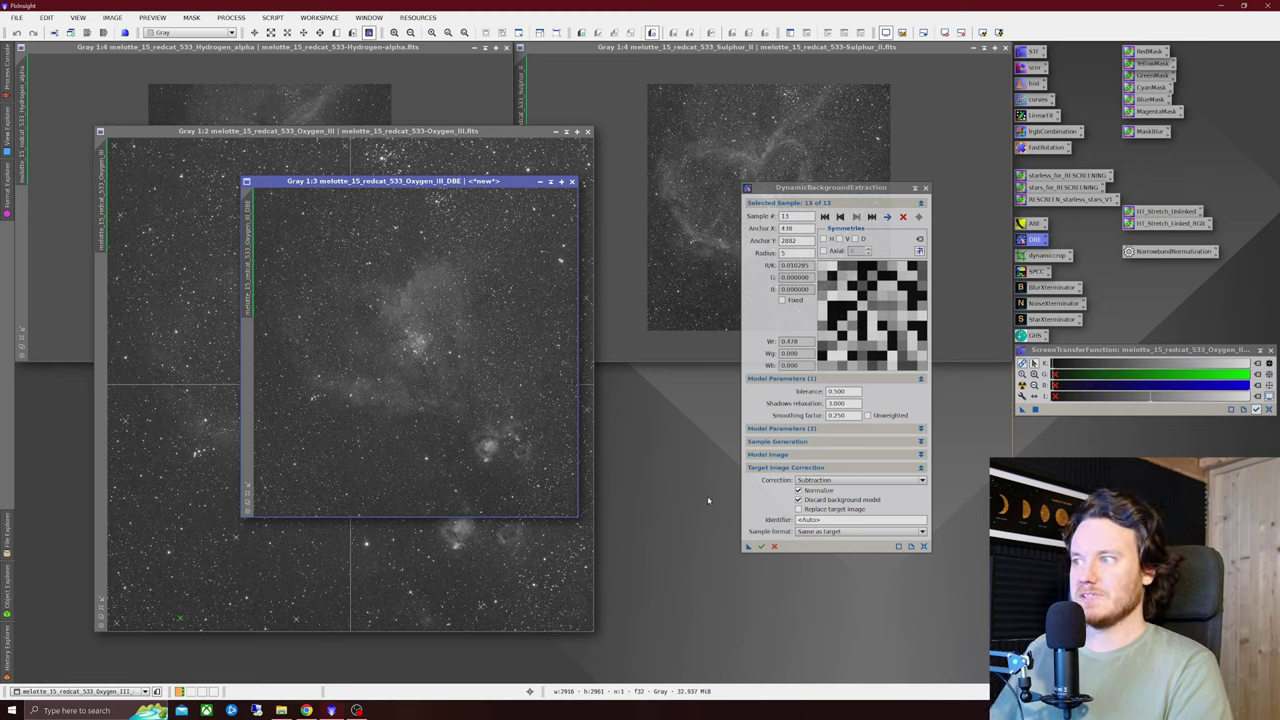
Step: Save the DBE settings as the Process29 workspace icon and close the extraction session
left_click(748, 548)
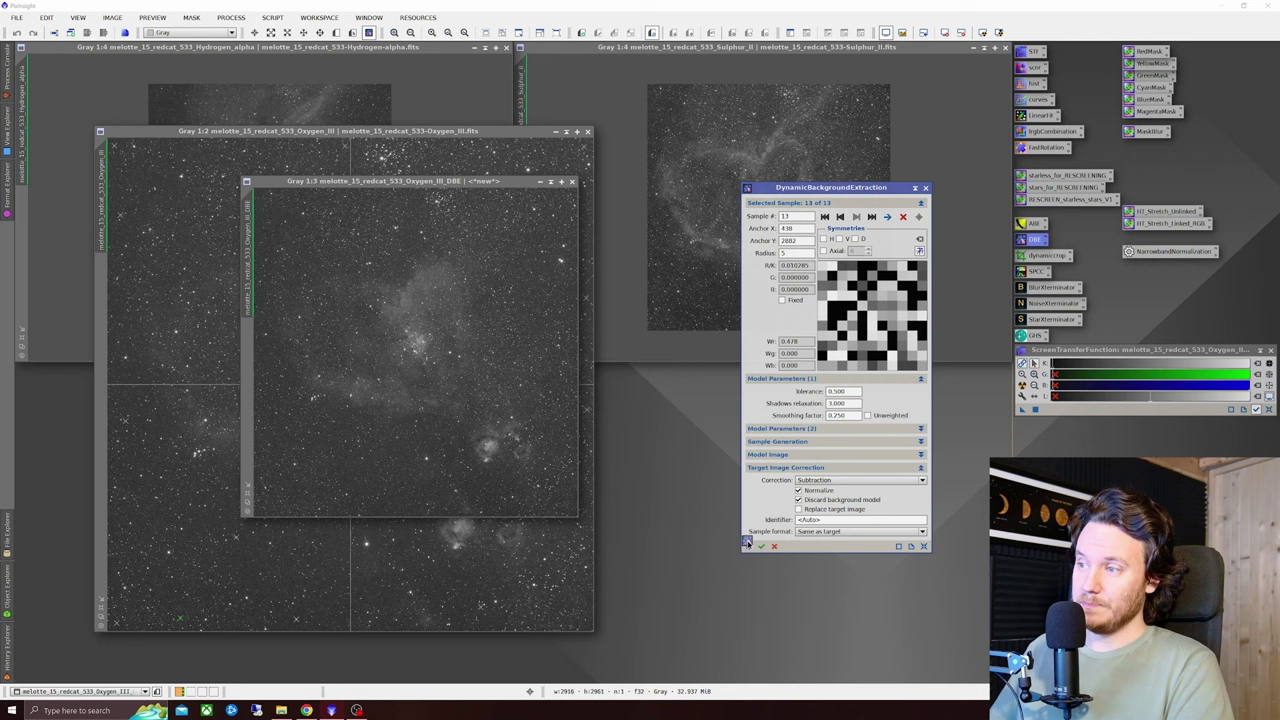
left_click_drag(742, 533, 677, 520)
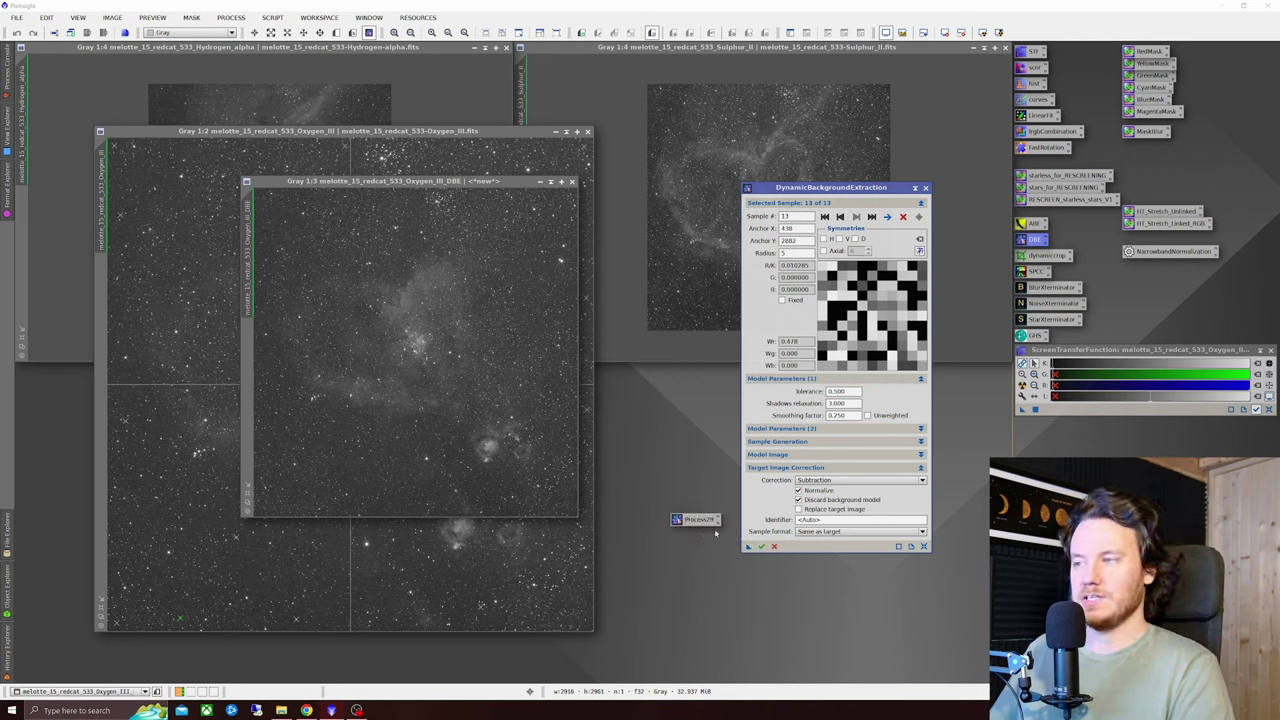
left_click(925, 188)
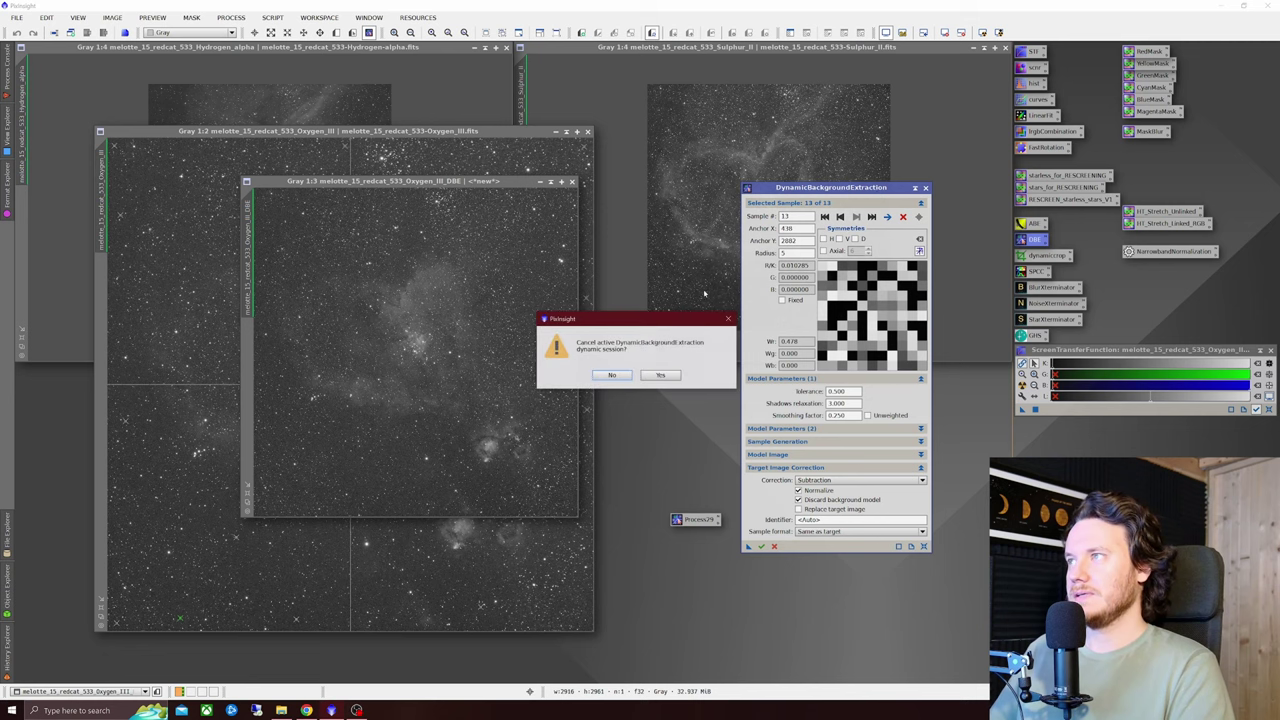
left_click(660, 375)
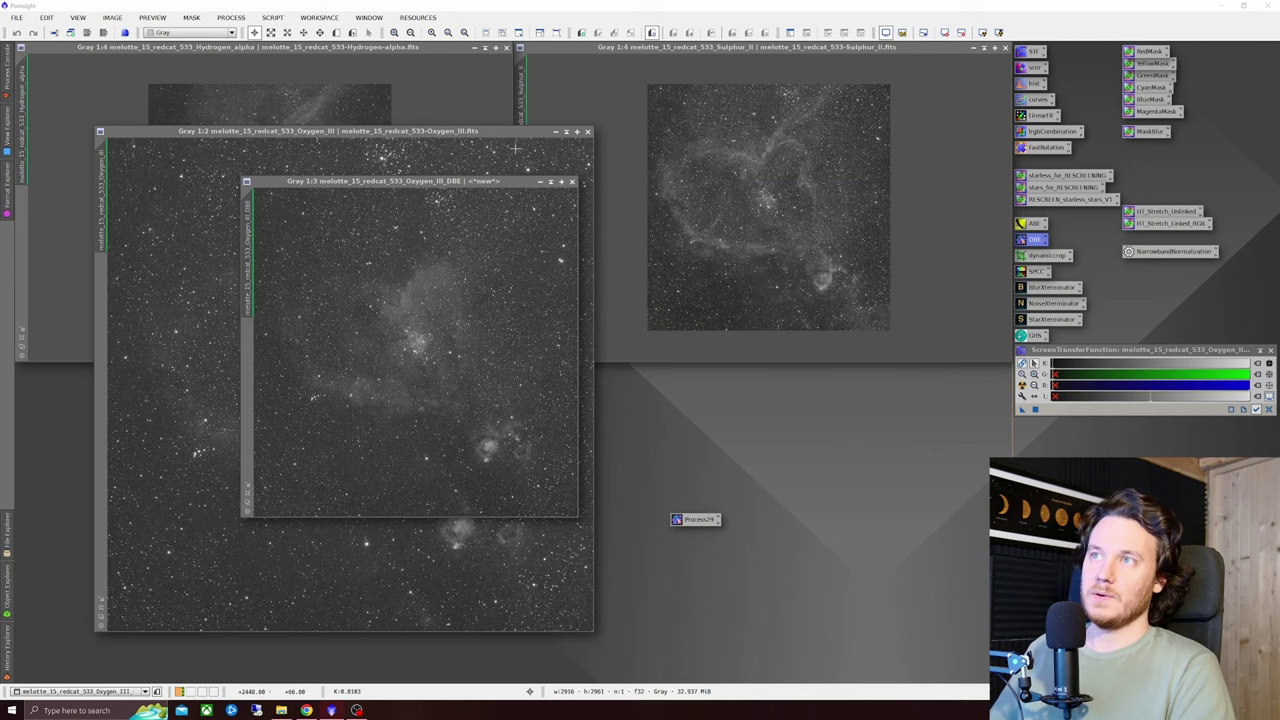
left_click(421, 178)
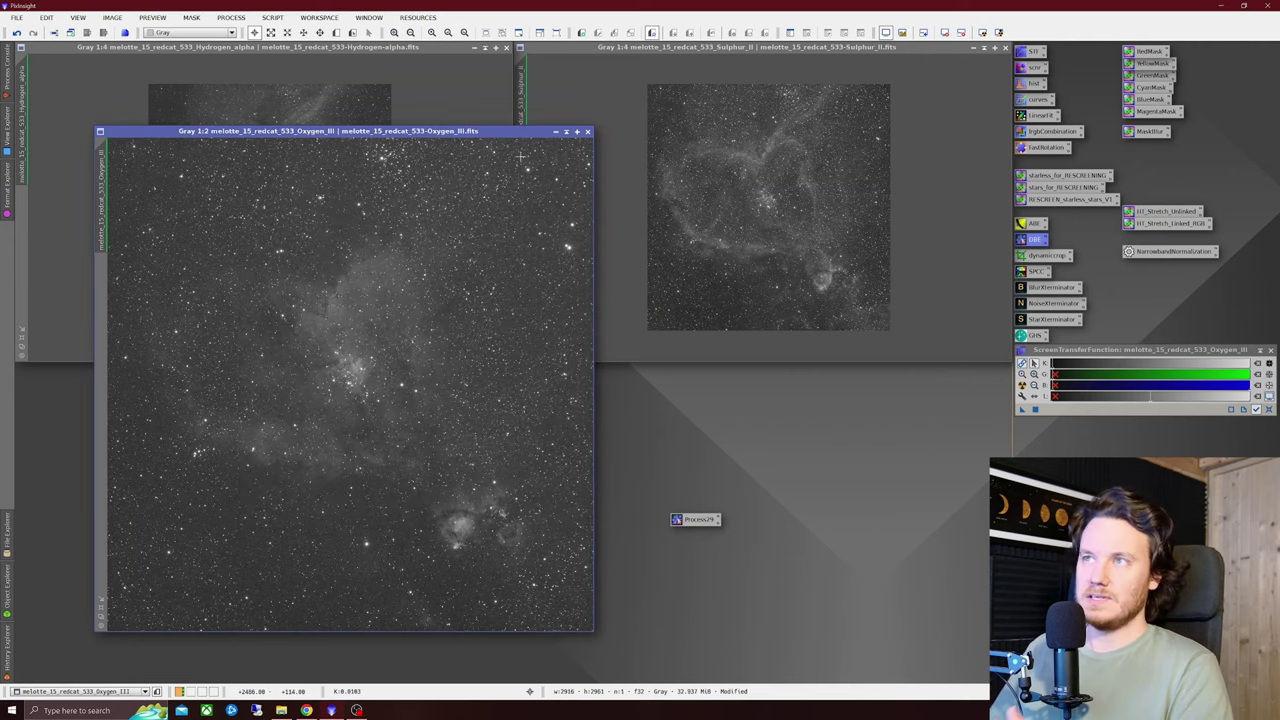
Step: Put away the original Oxygen III window and apply Process29 to Sulphur II, creating Sulphur_II_DBE
left_click(555, 131)
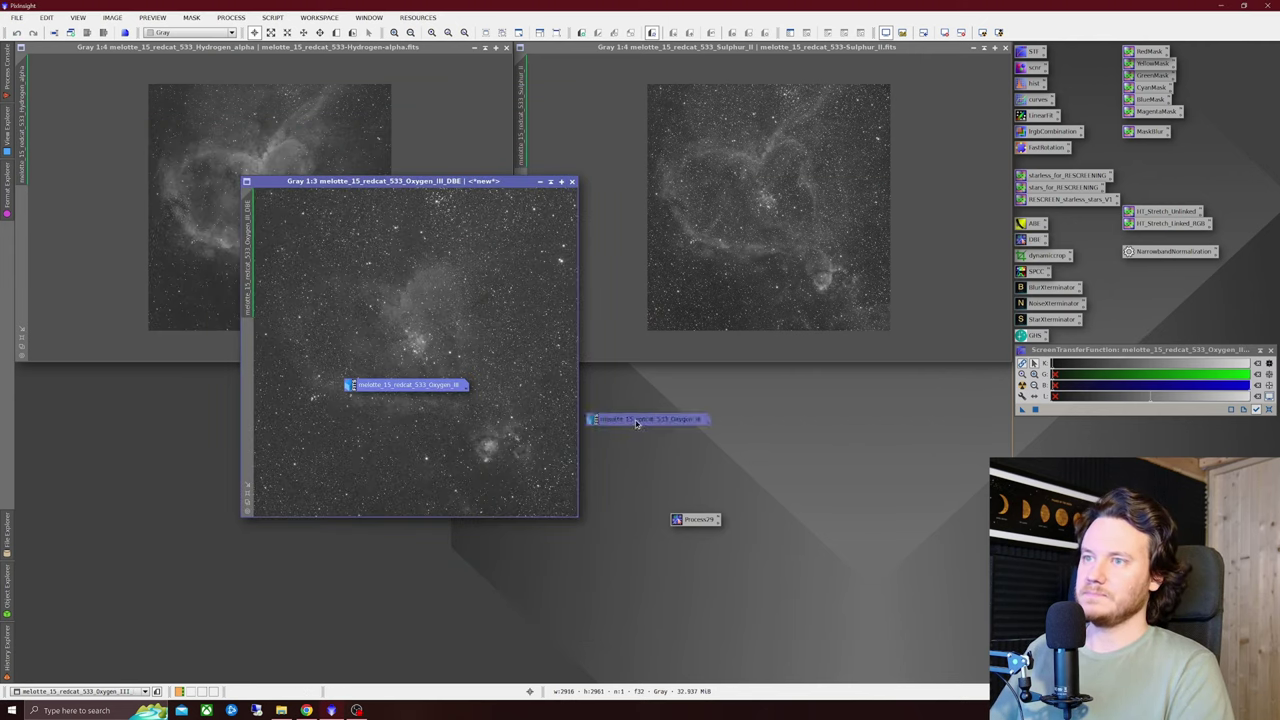
left_click_drag(467, 182, 234, 378)
left_click(430, 212)
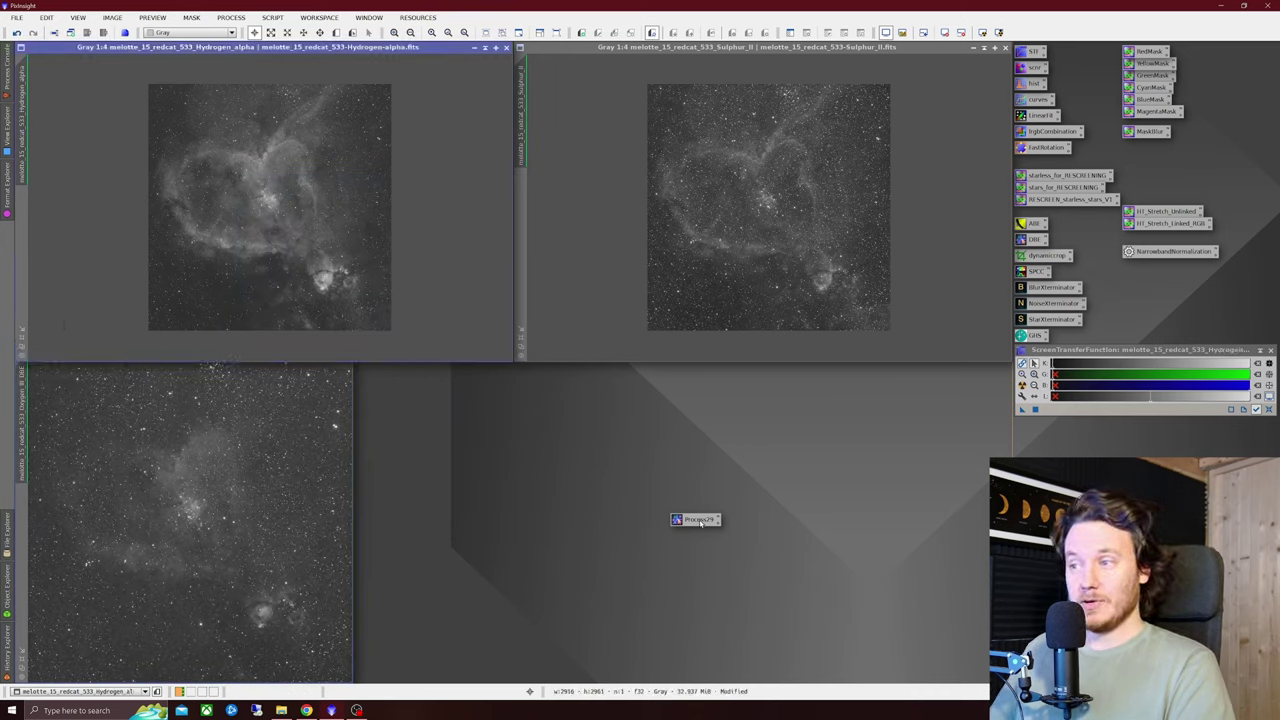
left_click_drag(697, 521, 700, 298)
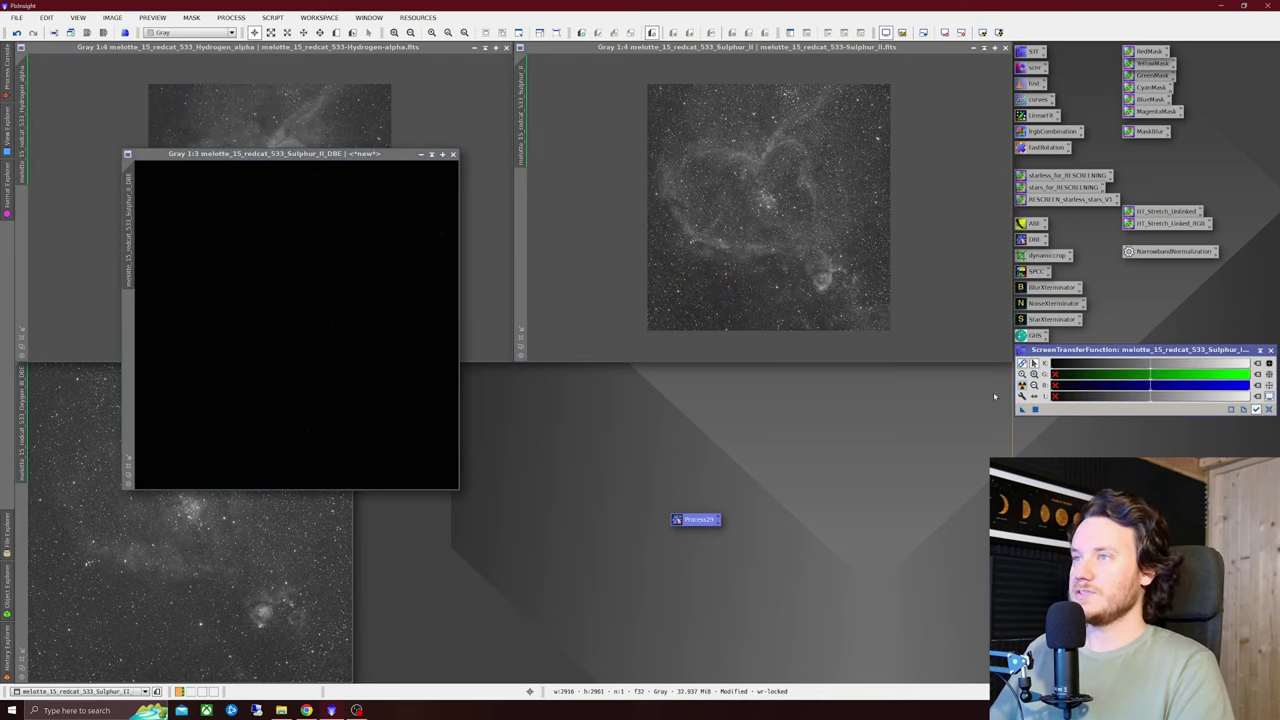
left_click(1022, 385)
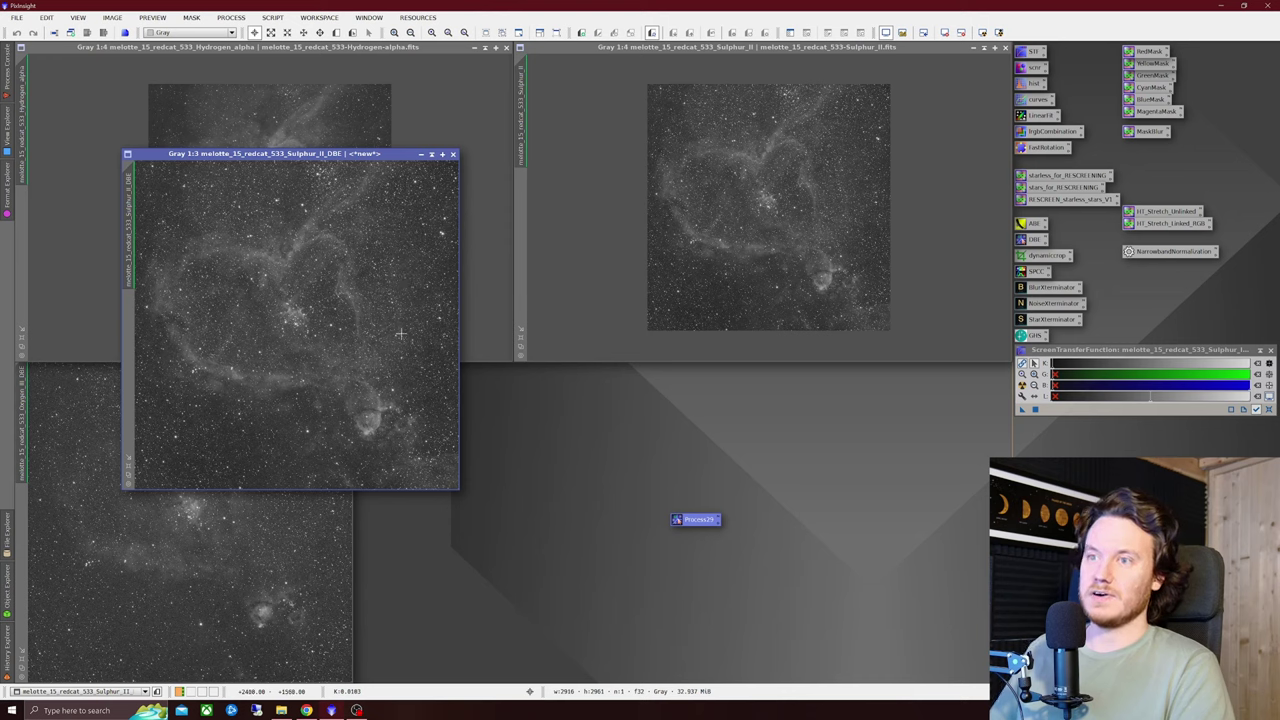
left_click_drag(390, 154, 899, 169)
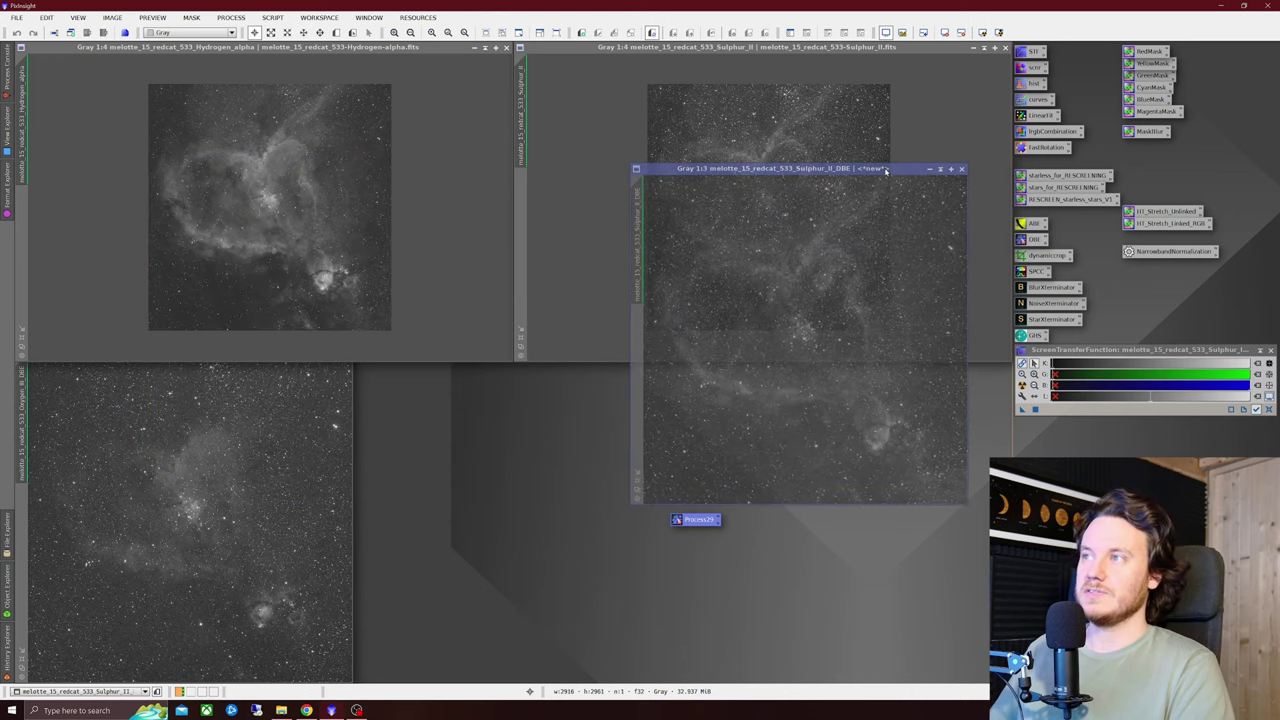
left_click(973, 47)
left_click_drag(825, 207, 1113, 457)
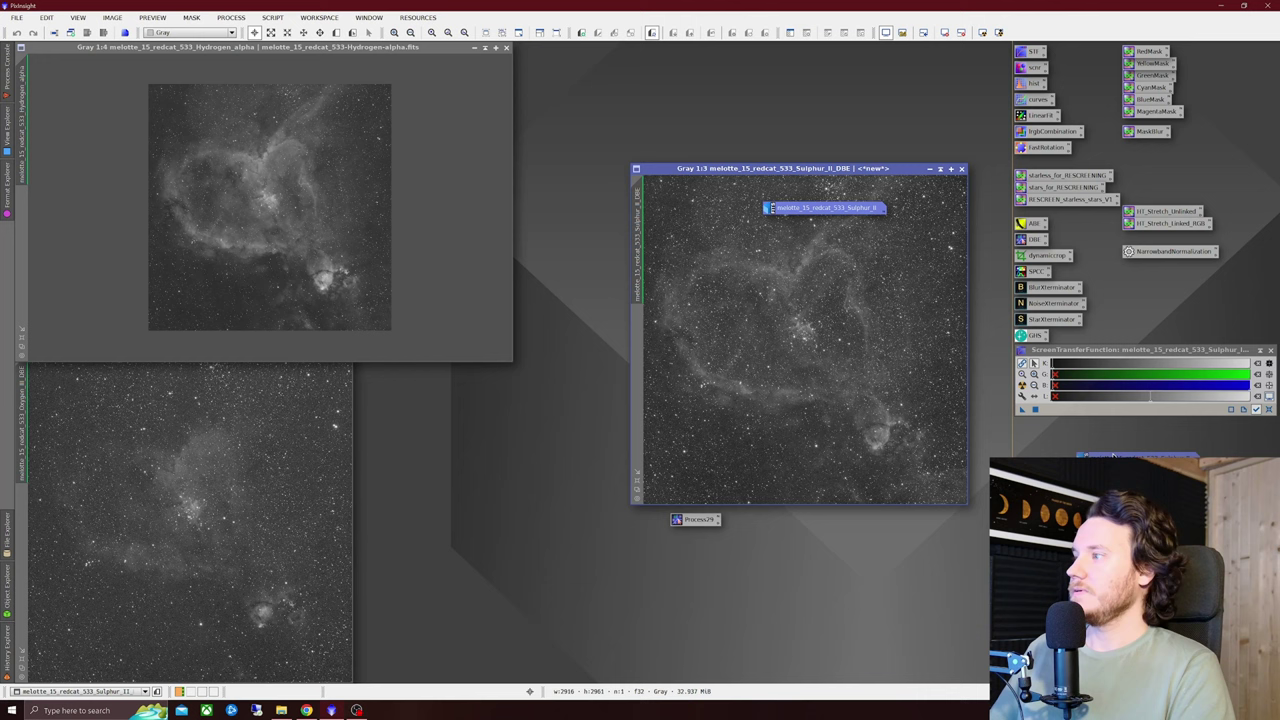
Step: Apply Process29 to Hydrogen-alpha, delete the raw image, and move Hydrogen_alpha_DBE to the top left
left_click_drag(698, 519, 372, 196)
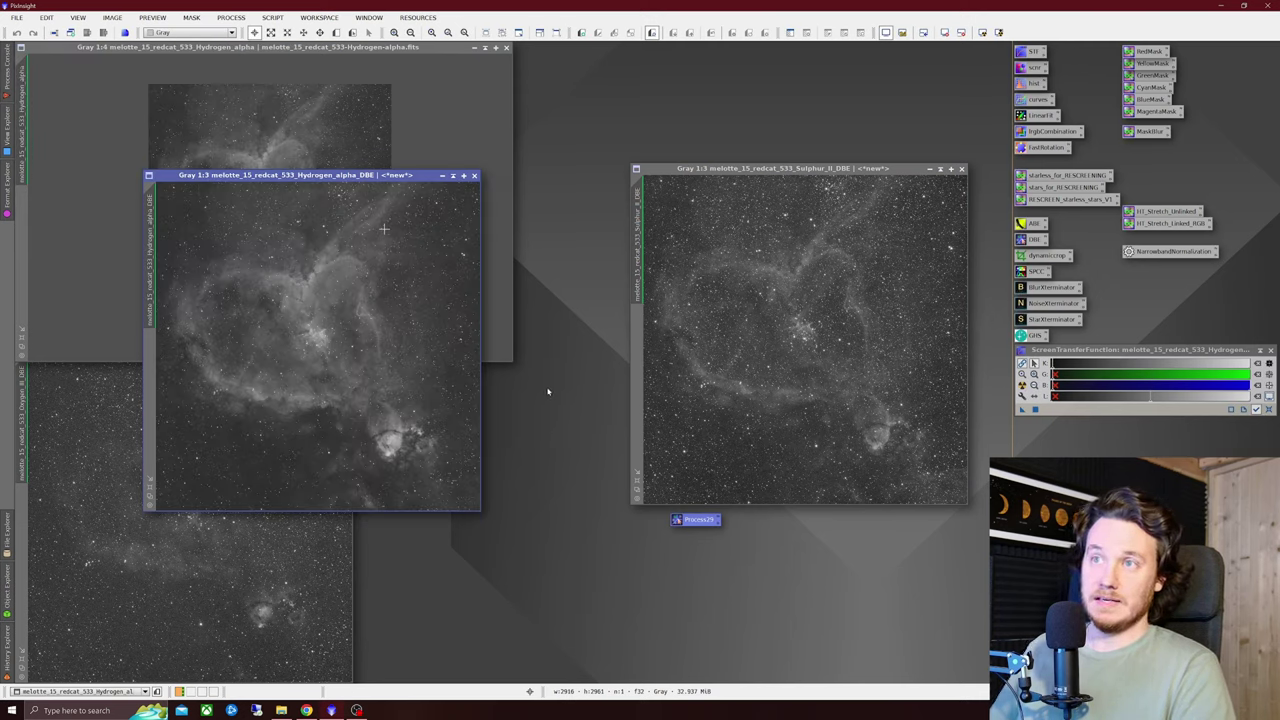
left_click(443, 123)
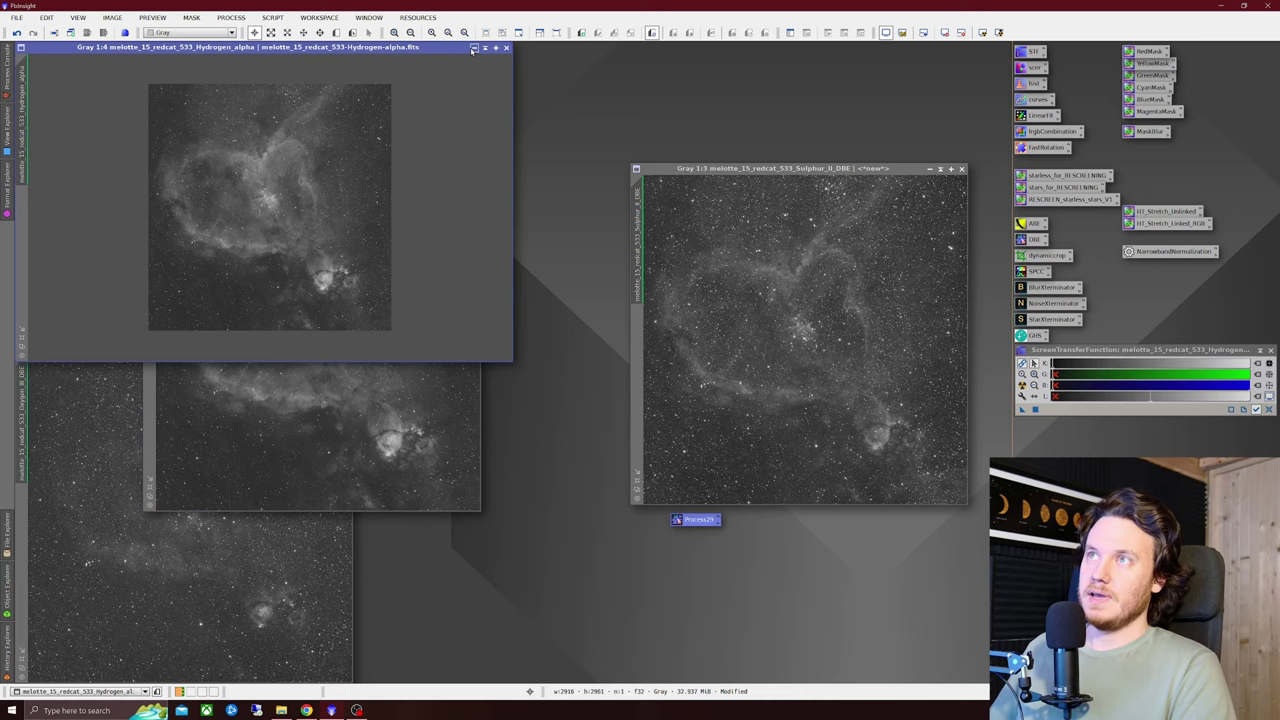
left_click(474, 47)
left_click(335, 207)
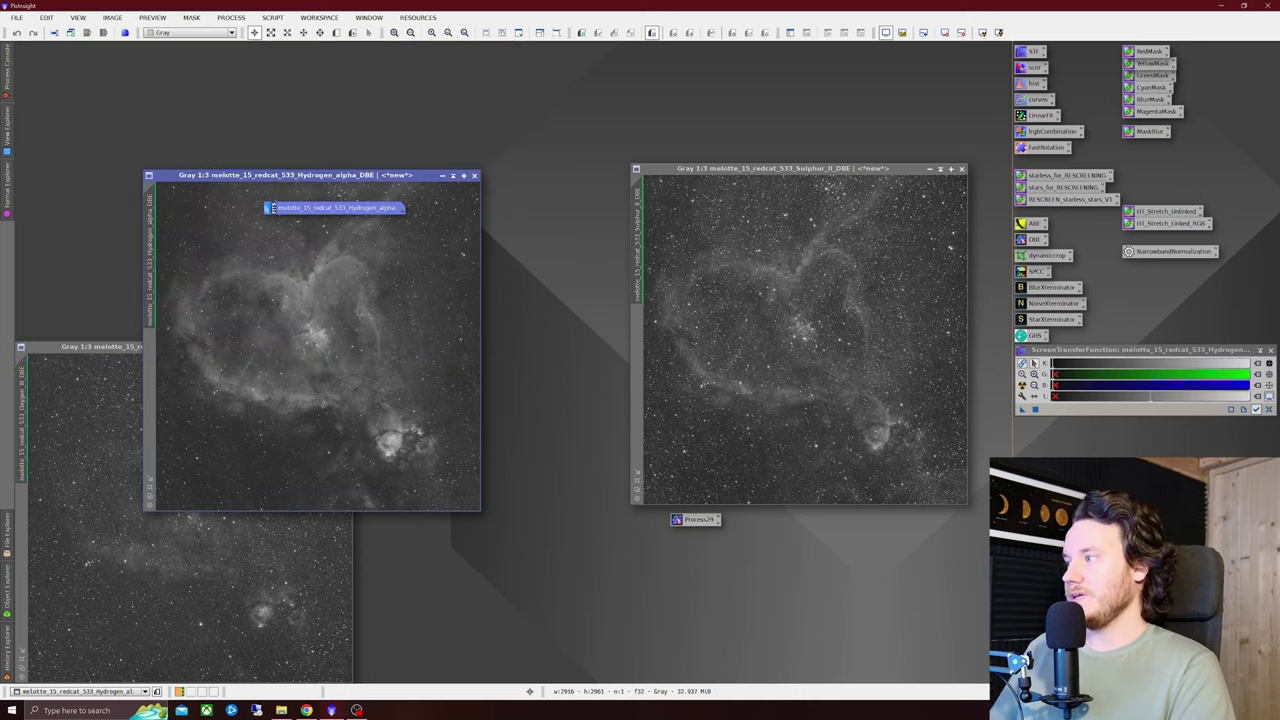
key("Delete")
left_click_drag(377, 182, 247, 54)
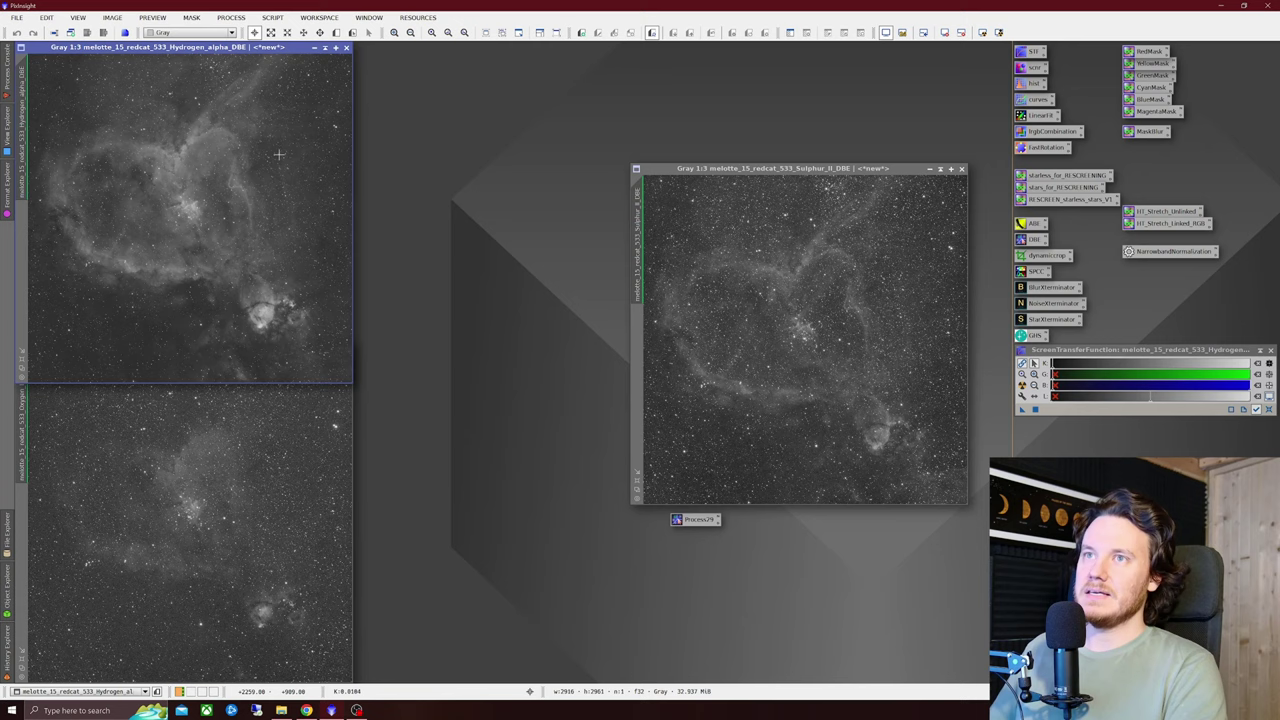
Step: Tile the Hydrogen_alpha, Sulphur_II and Oxygen_III DBE windows and zoom each view out from 1:3 to 1:4
left_click(368, 17)
left_click(400, 68)
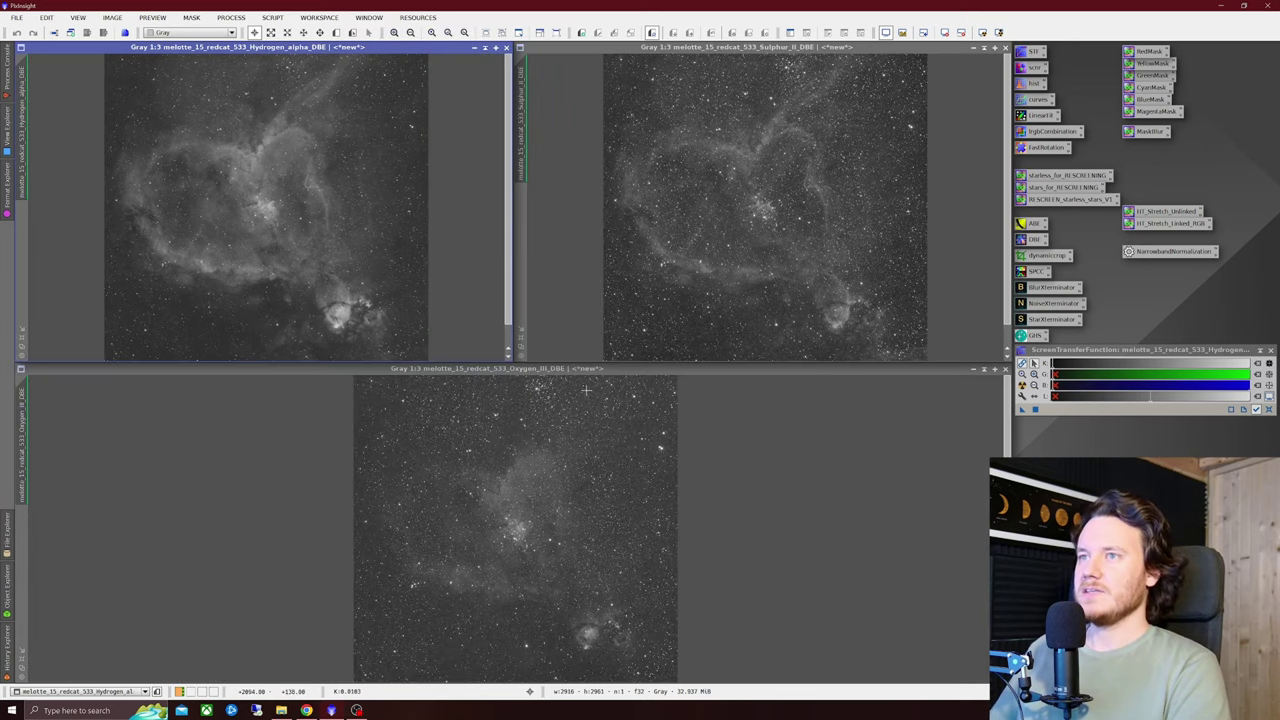
left_click(545, 270)
left_click(814, 473)
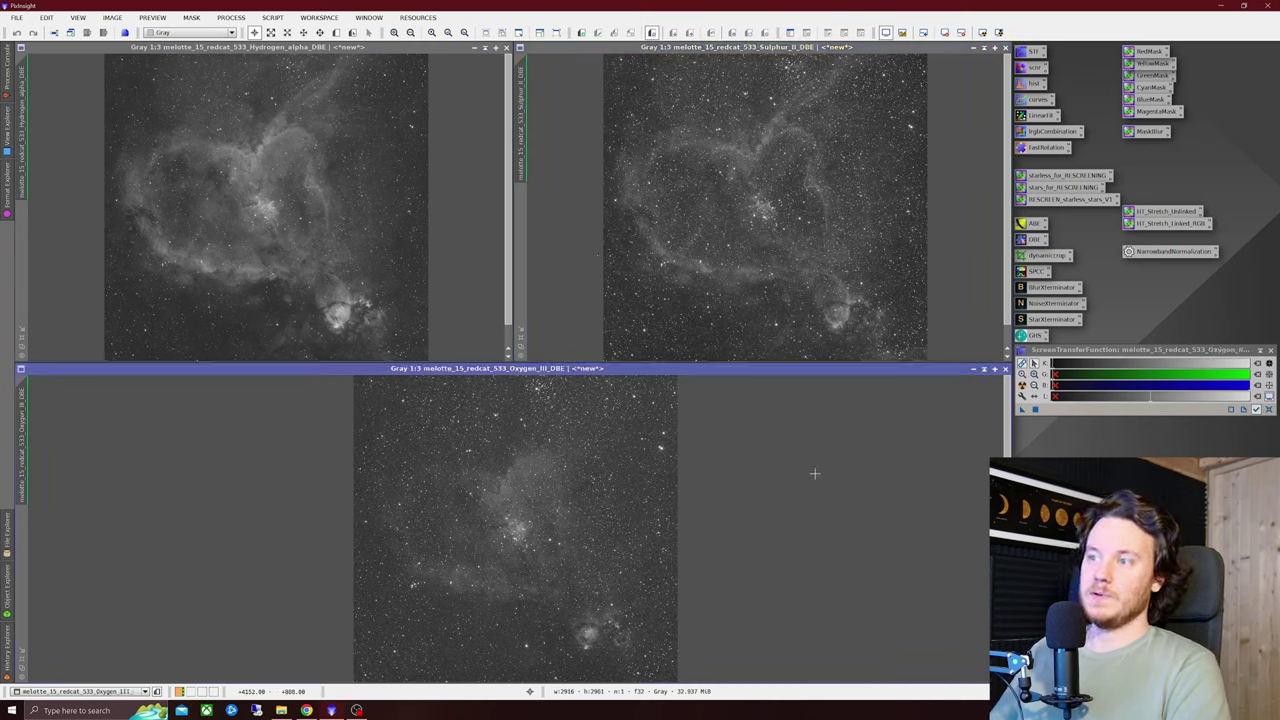
scroll(713, 465, "down", 1)
left_click(625, 292)
scroll(625, 292, "down", 1)
left_click(474, 218)
scroll(369, 212, "down", 1)
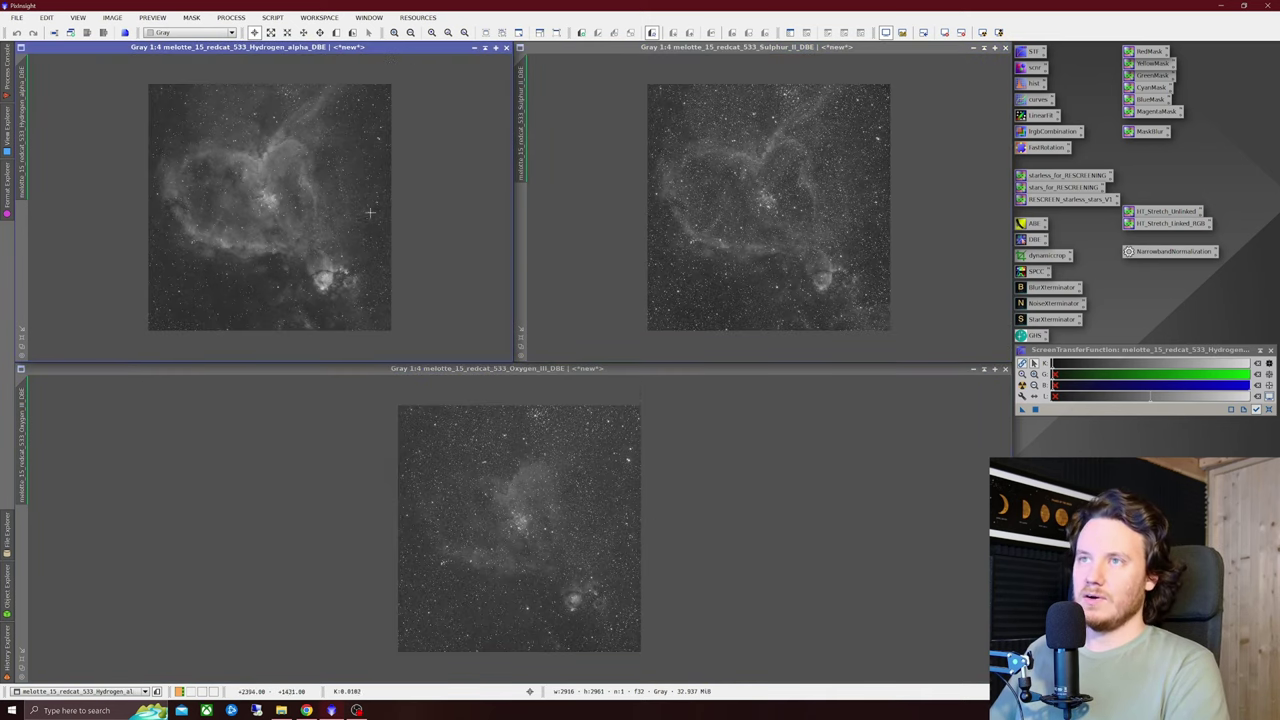
left_click(903, 225)
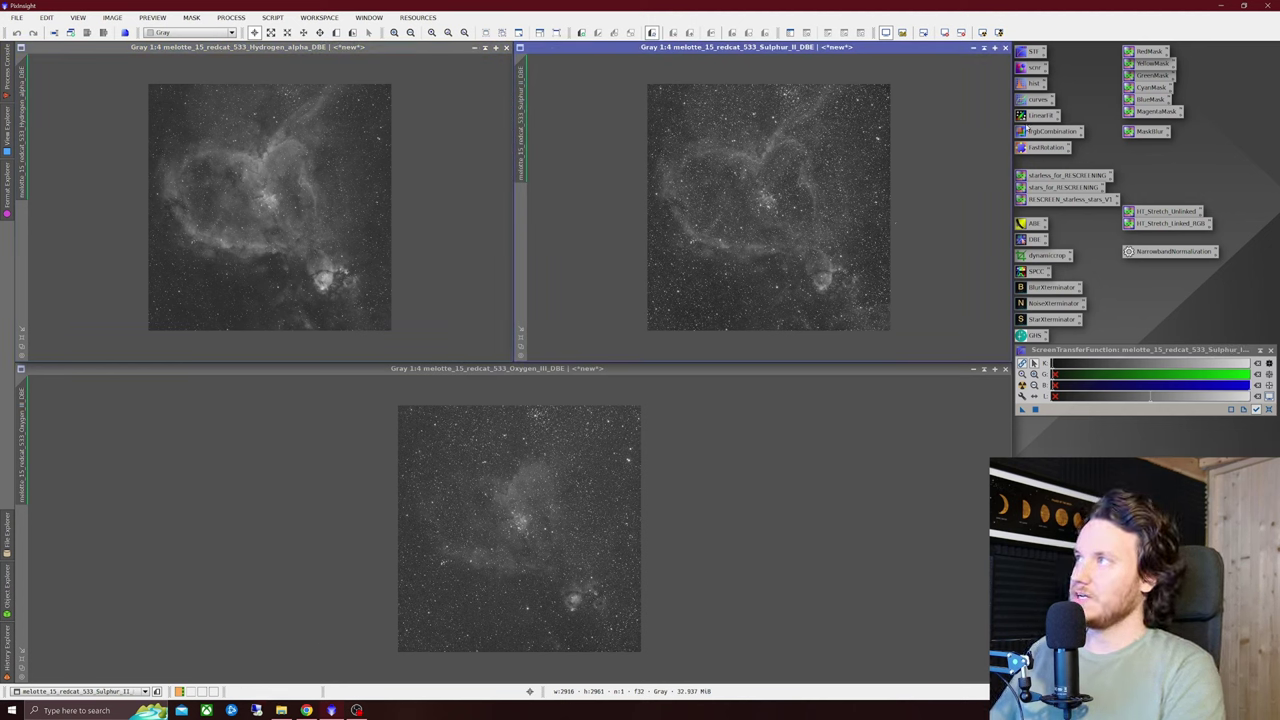
Step: Open LinearFit with Sulphur_II_DBE as the reference image
double_click(1040, 115)
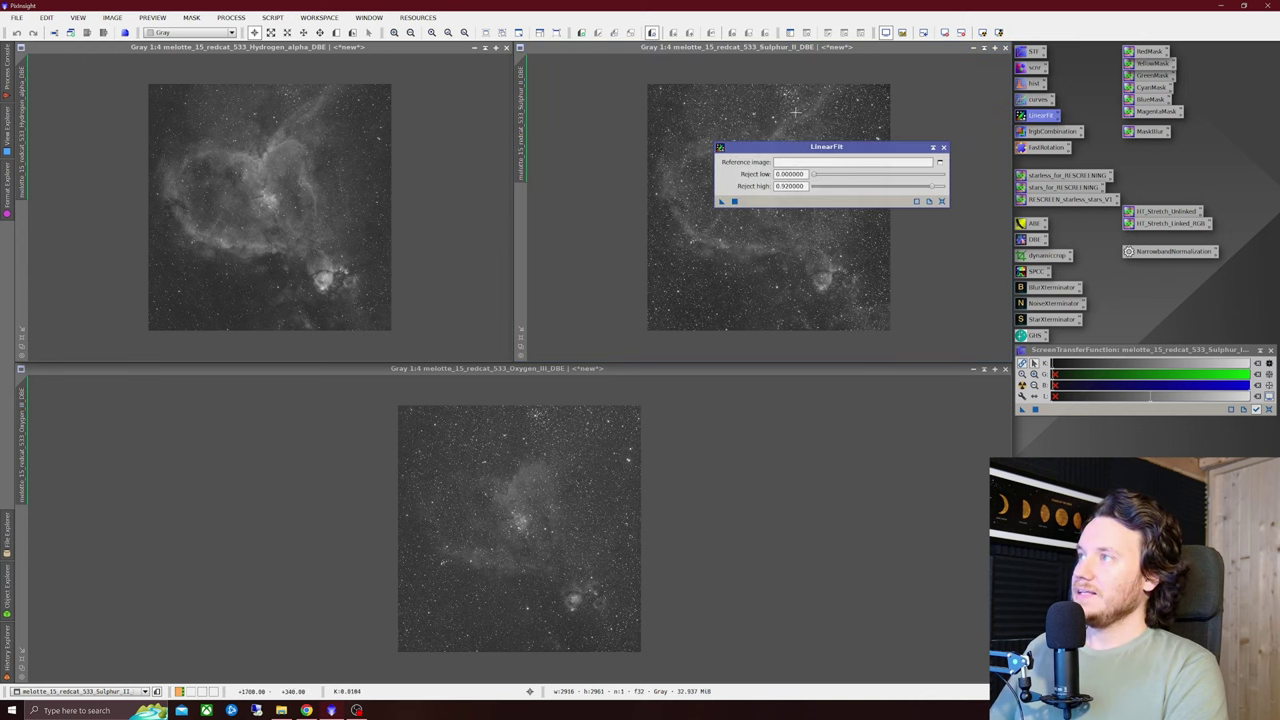
left_click(939, 162)
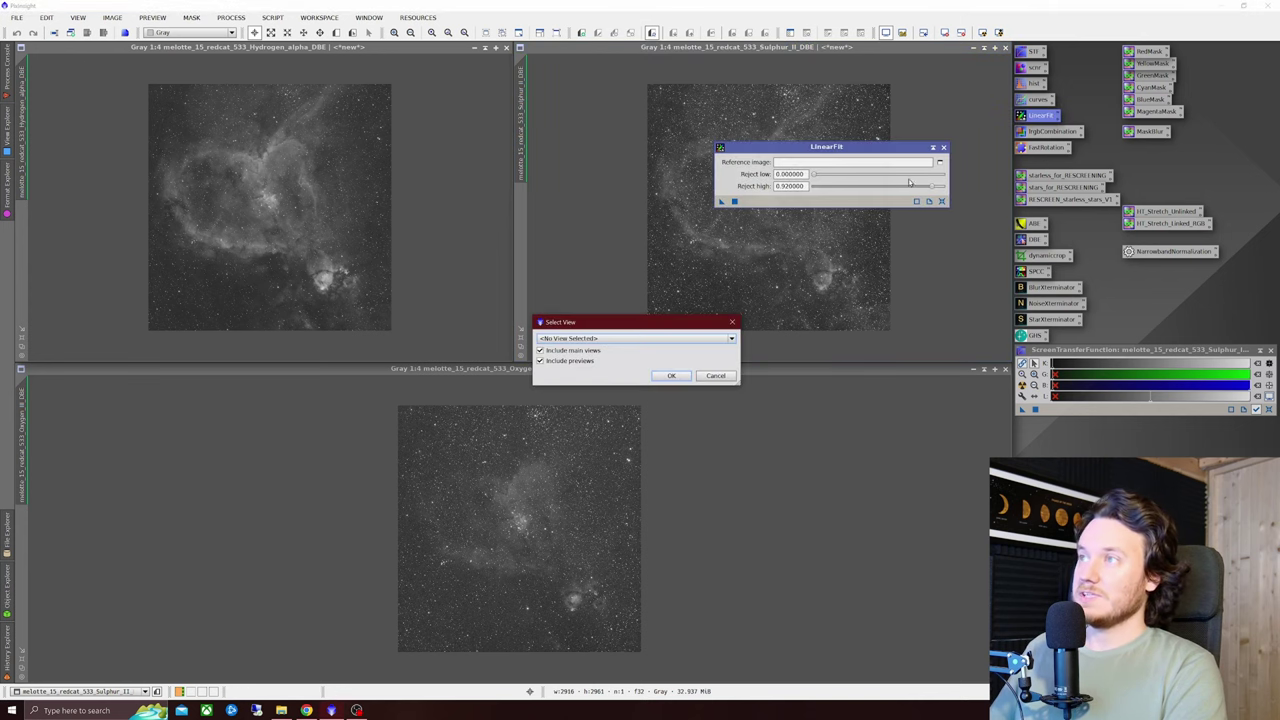
left_click(632, 339)
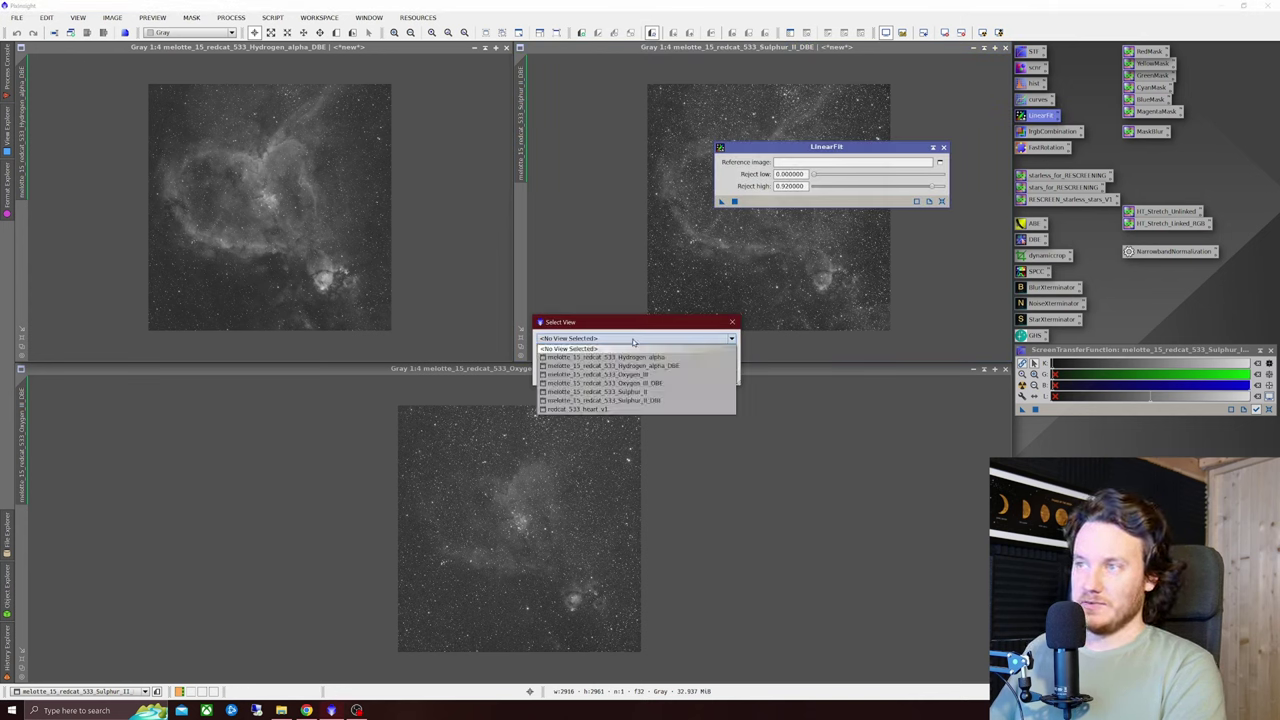
left_click(656, 401)
left_click(667, 374)
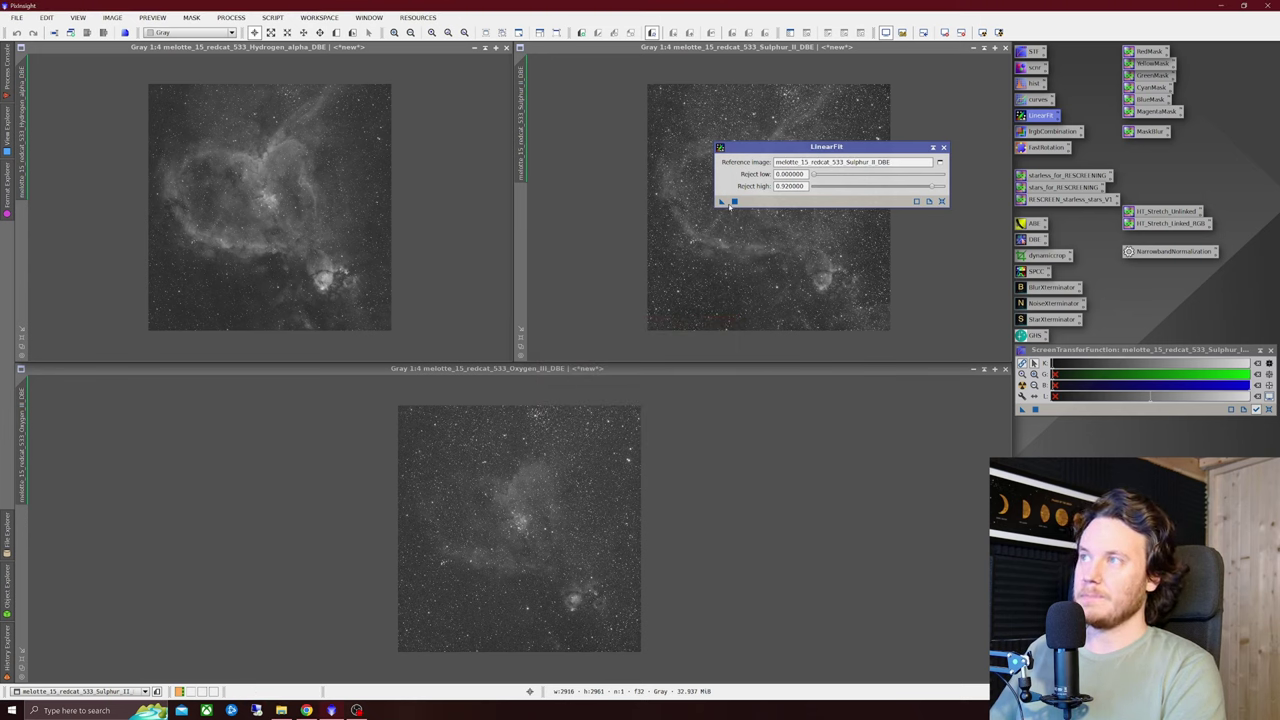
Step: Linear-fit Hydrogen_alpha_DBE and Oxygen_III_DBE, re-stretch the Hydrogen view, and close LinearFit
left_click_drag(721, 202, 630, 188)
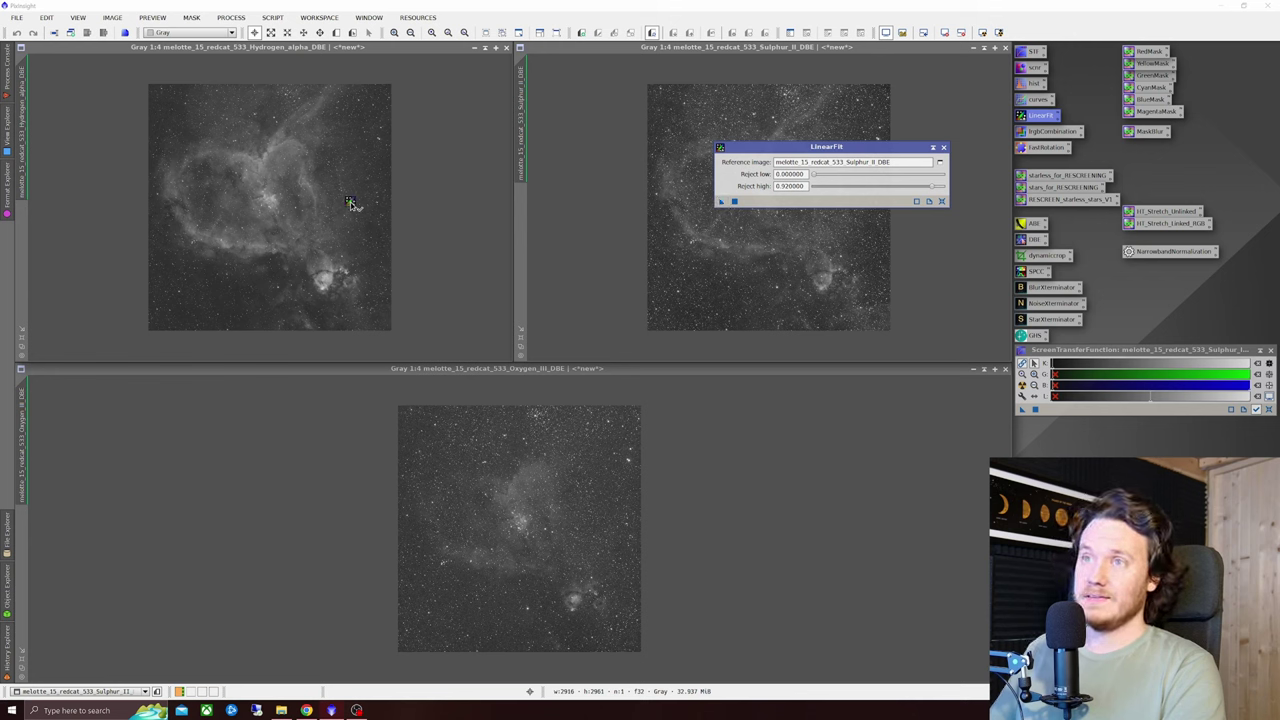
left_click_drag(350, 203, 352, 206)
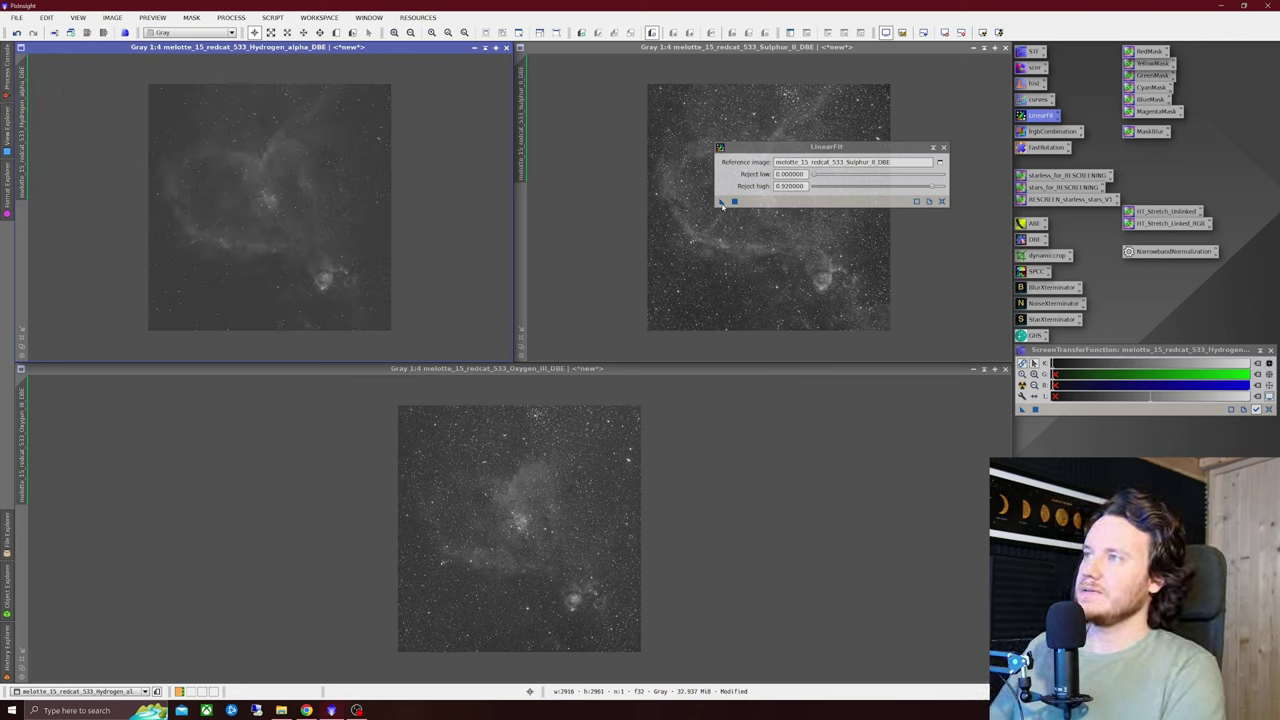
left_click_drag(721, 204, 343, 403)
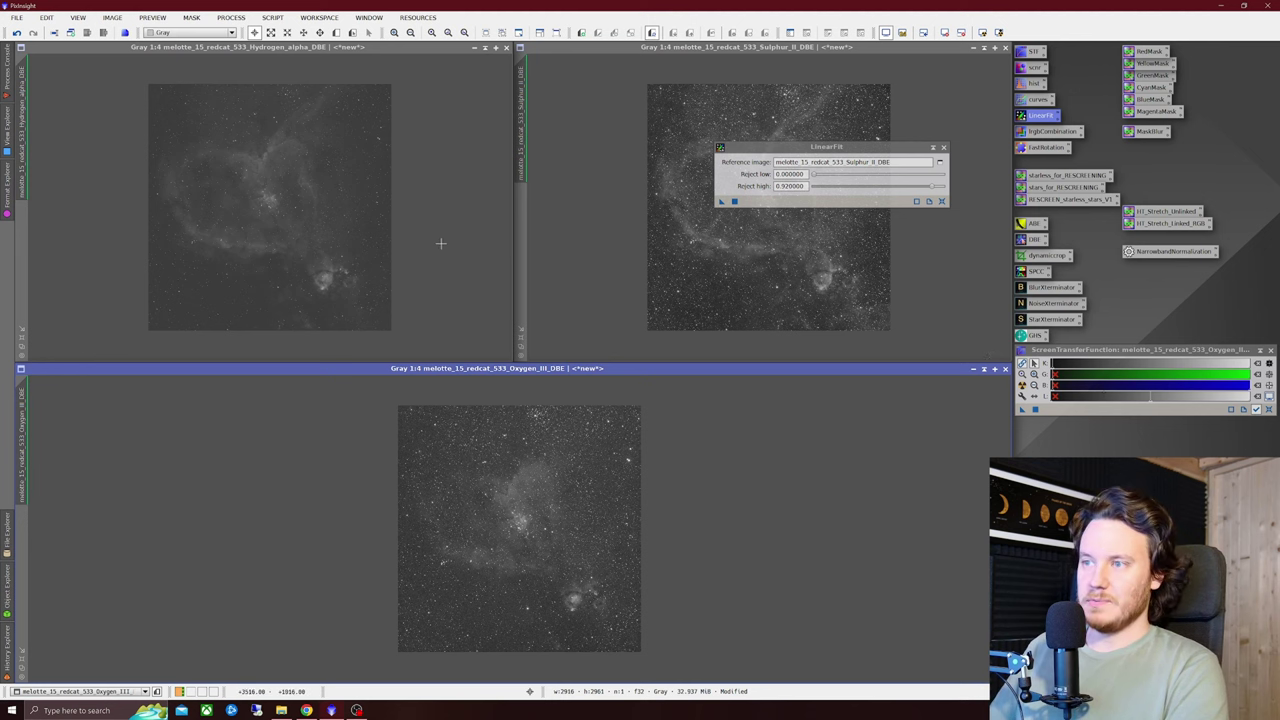
left_click(440, 243)
left_click(1021, 385)
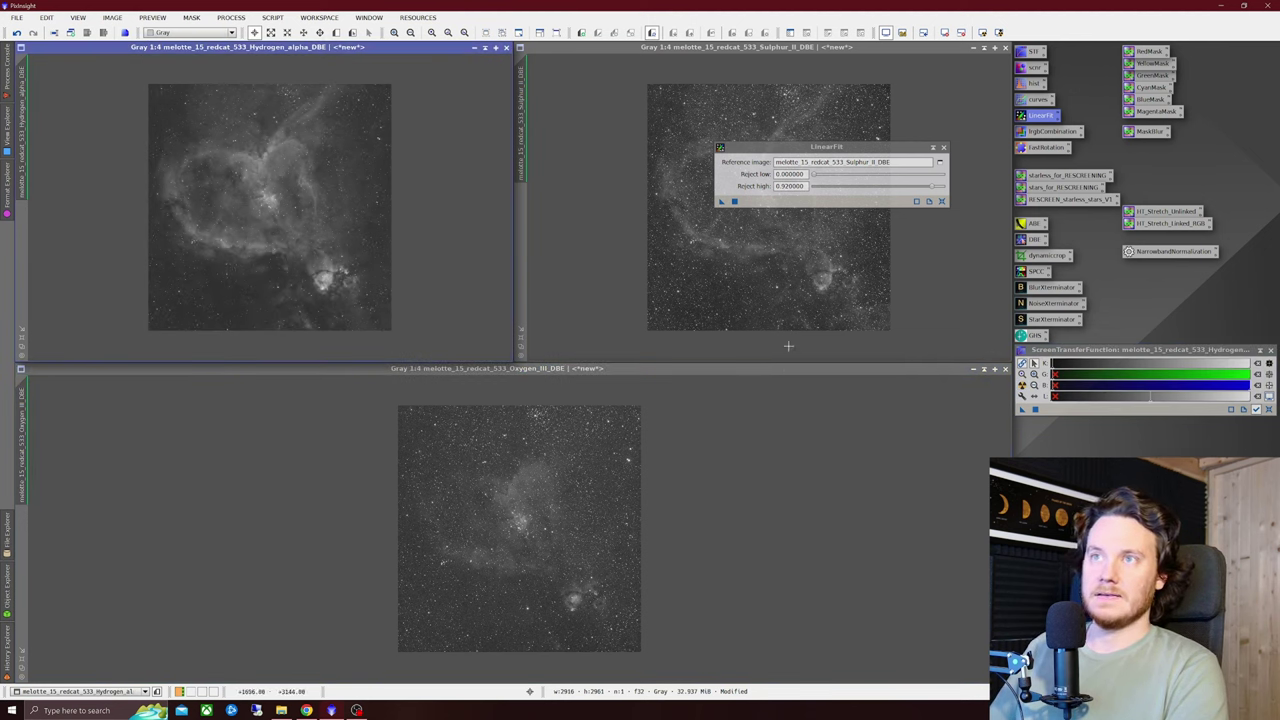
left_click(943, 147)
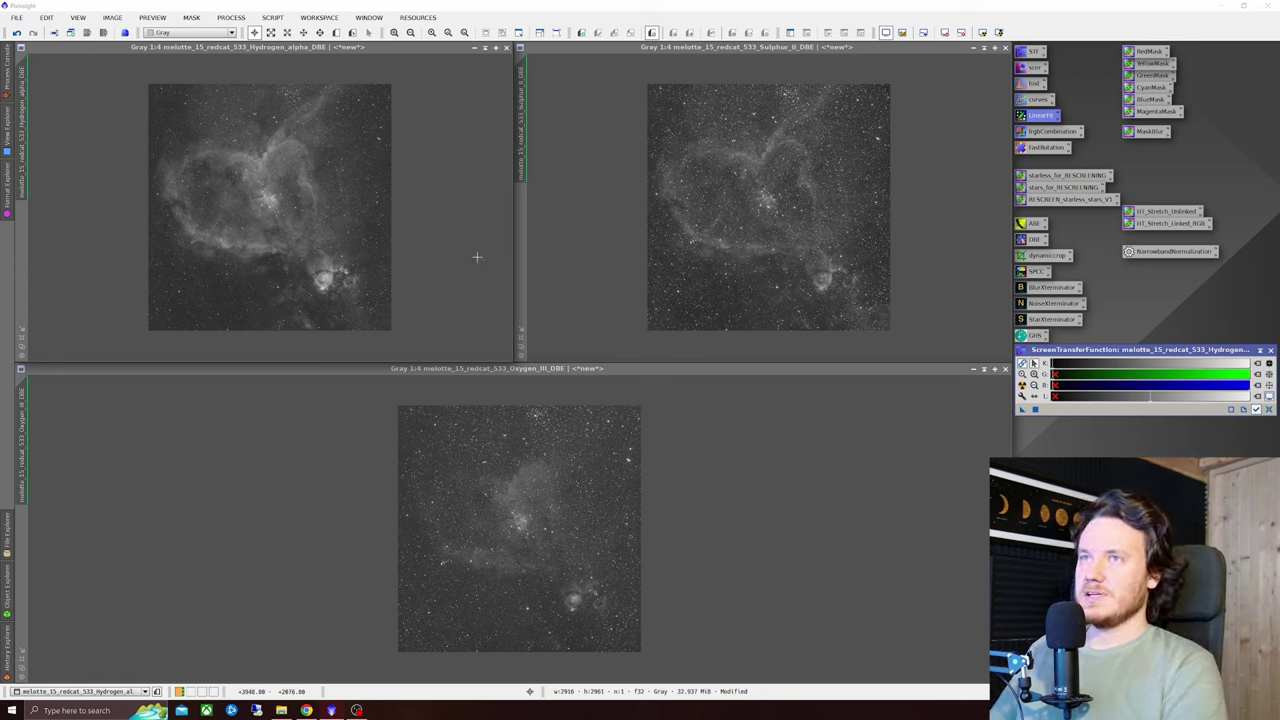
Step: In LRGBCombination, set lightness to Hydrogen_alpha_DBE and red to Sulphur_II_DBE
double_click(1050, 131)
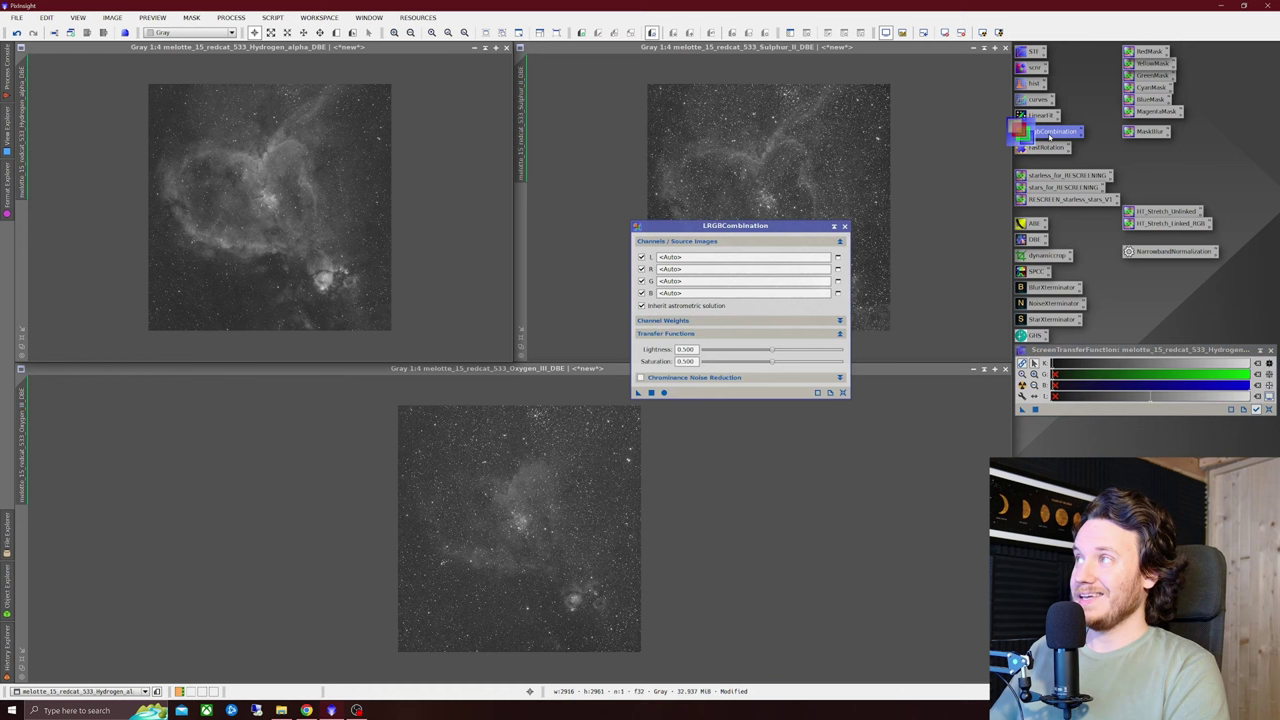
left_click_drag(767, 234, 561, 157)
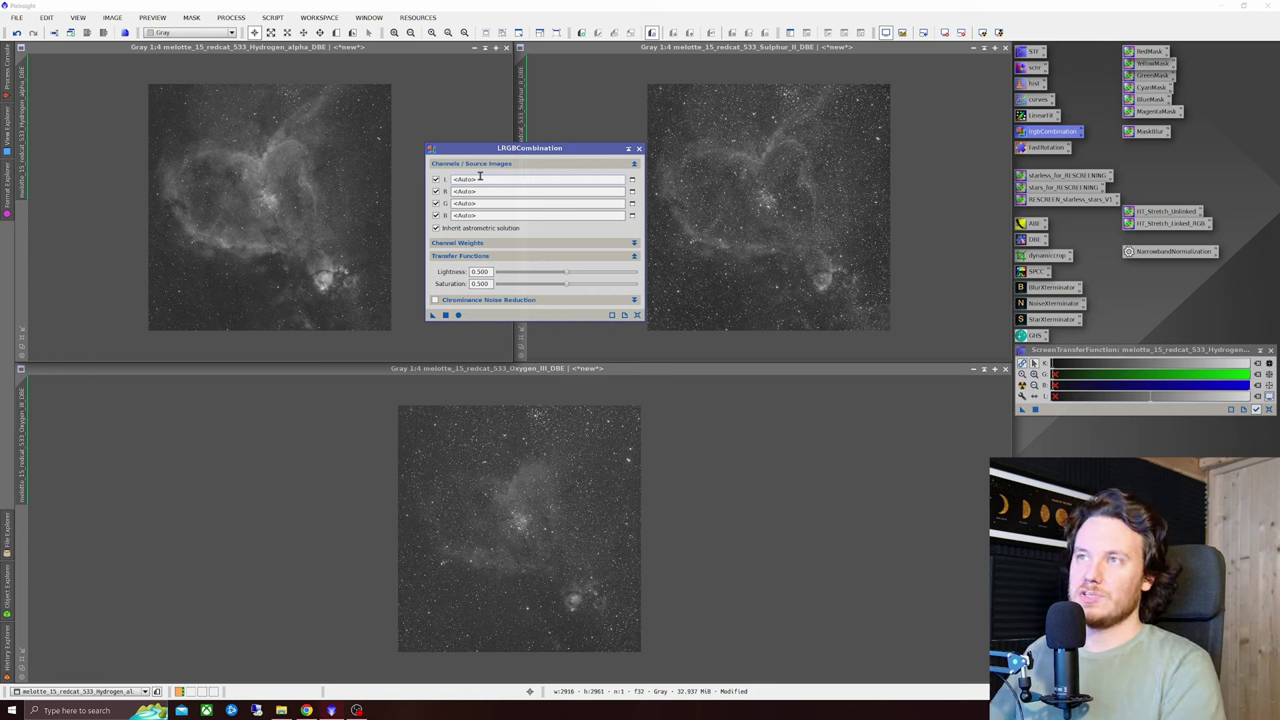
left_click(436, 180)
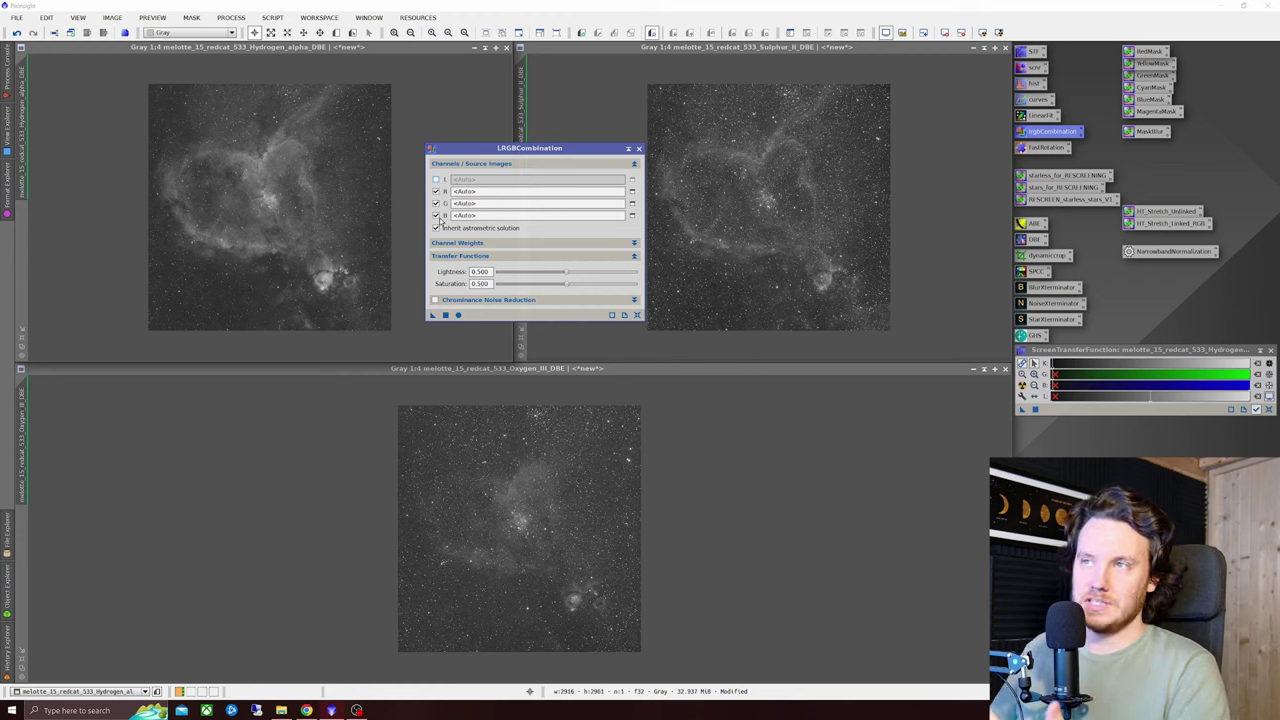
left_click(436, 179)
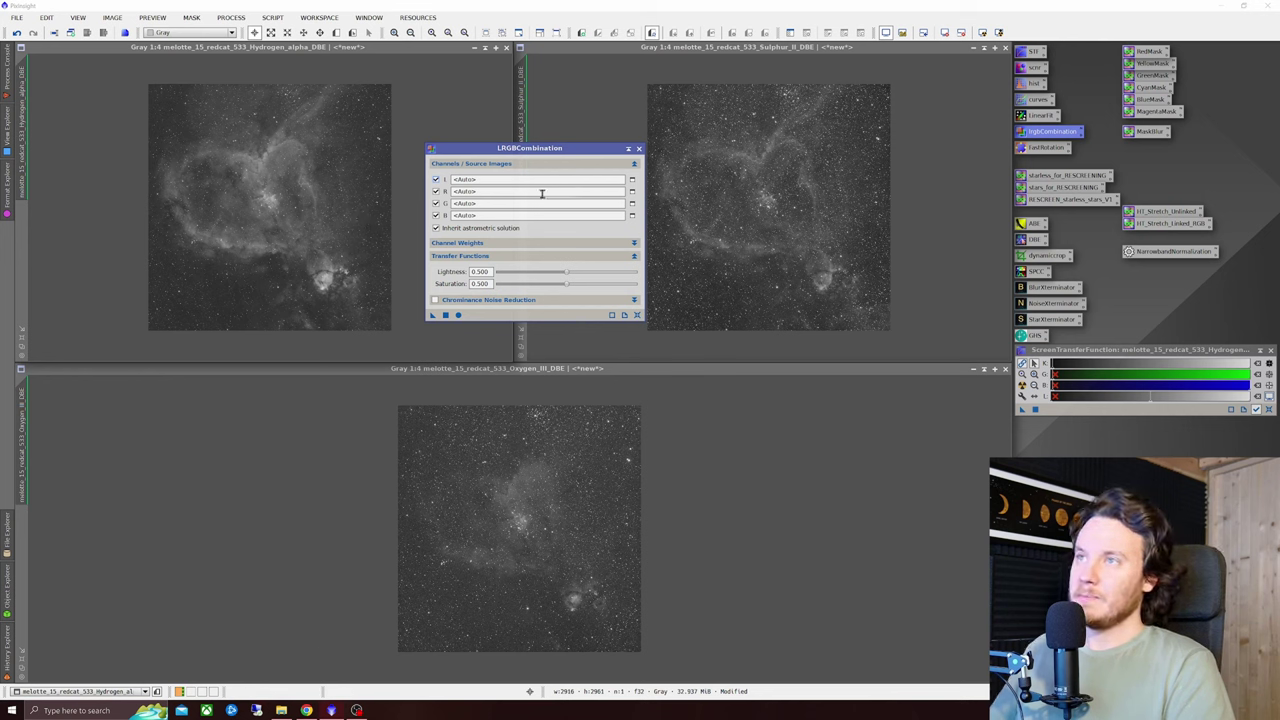
left_click(631, 180)
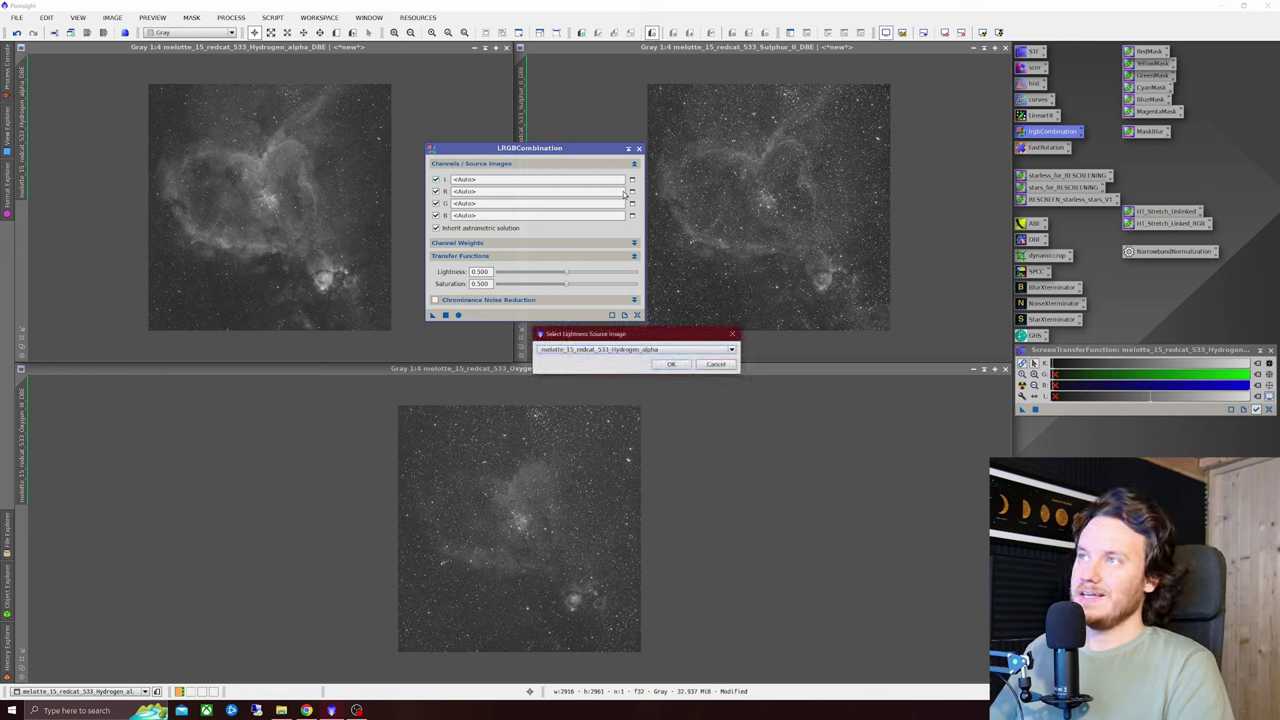
left_click(634, 352)
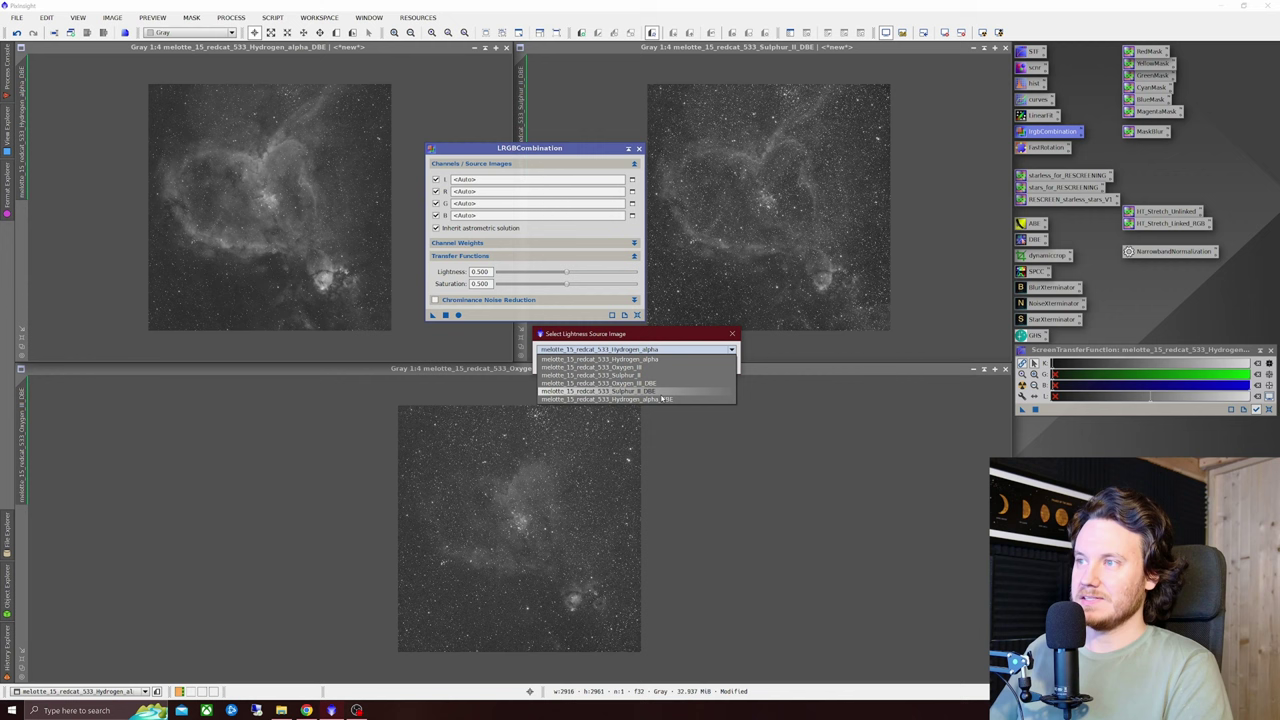
left_click(660, 400)
left_click(660, 360)
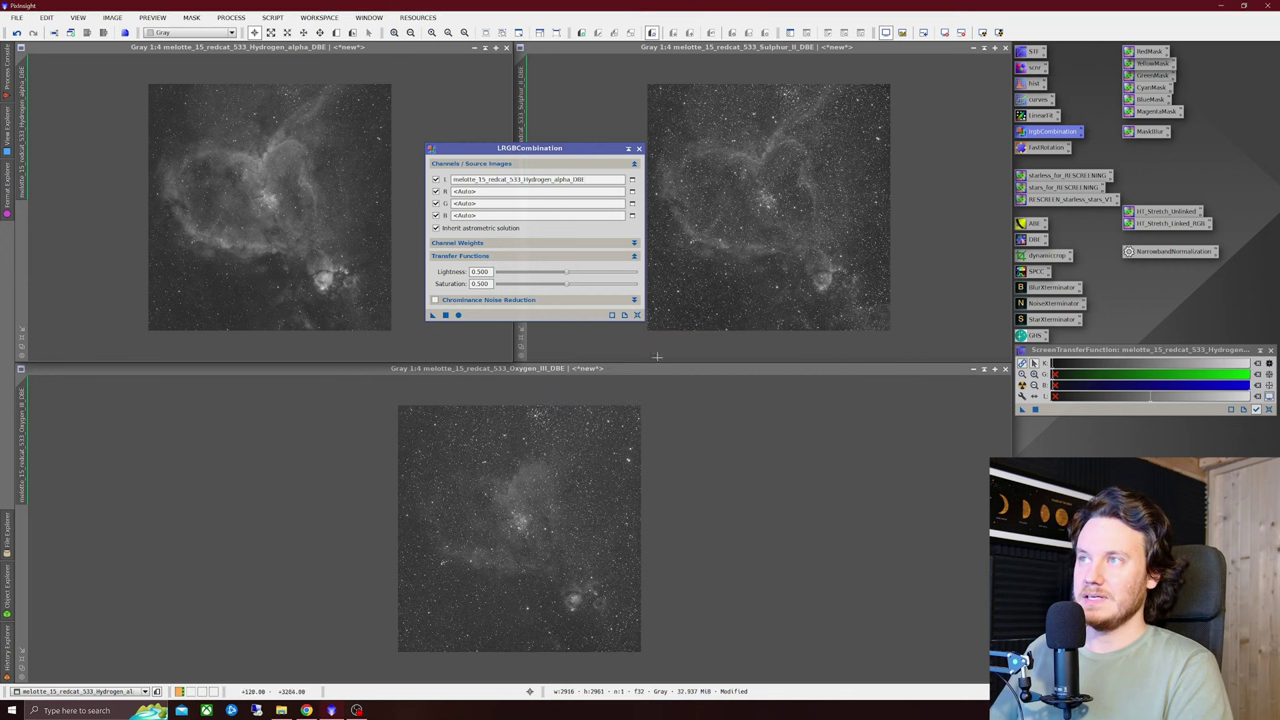
left_click(507, 192)
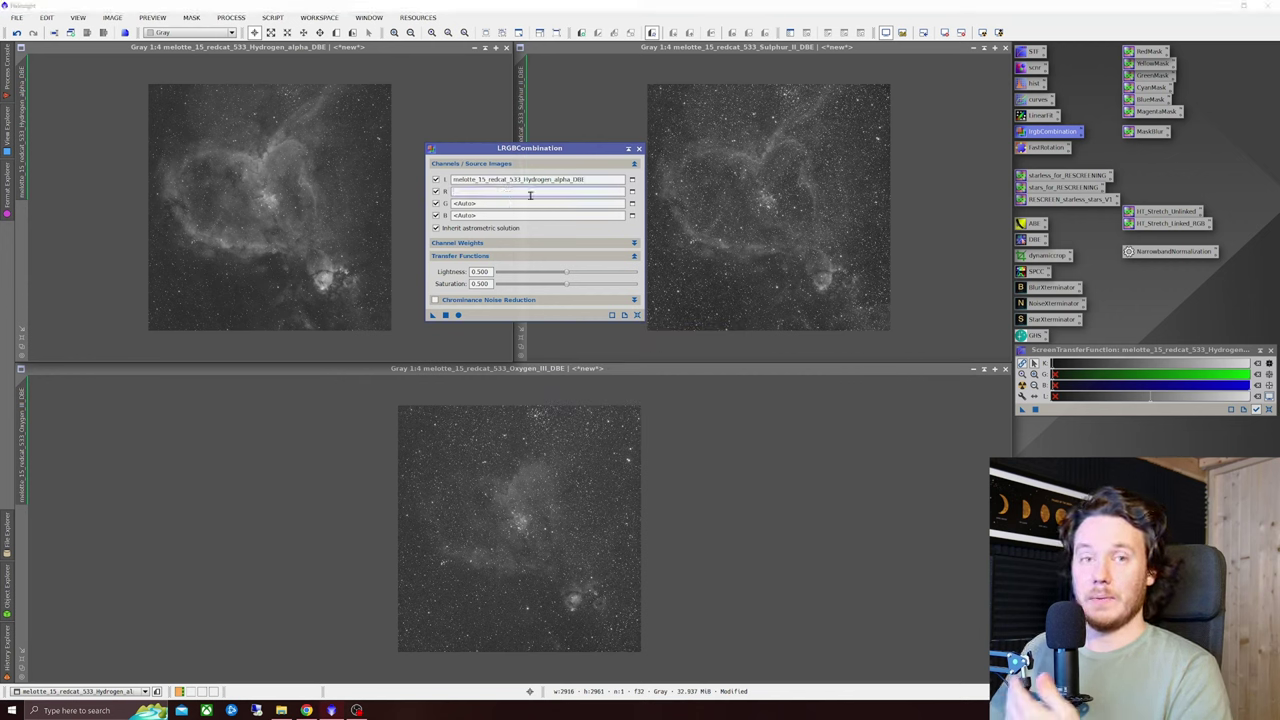
left_click(632, 191)
left_click(607, 350)
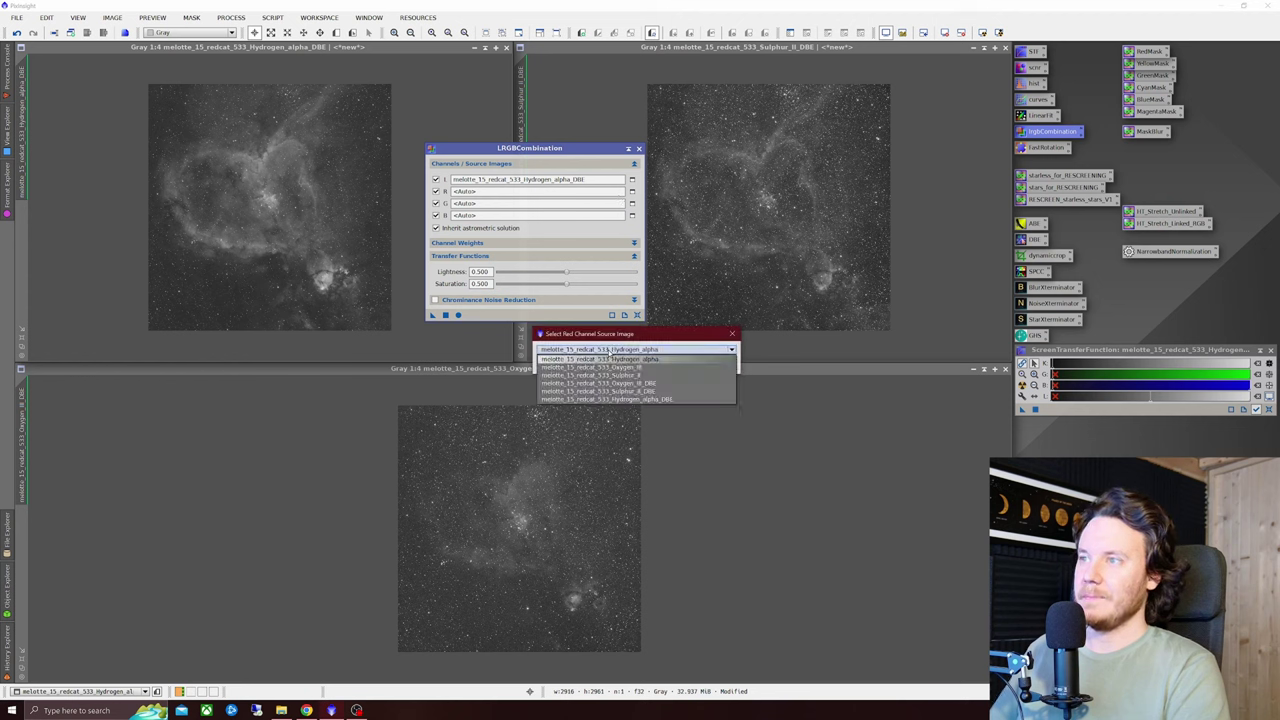
left_click(600, 391)
left_click(668, 362)
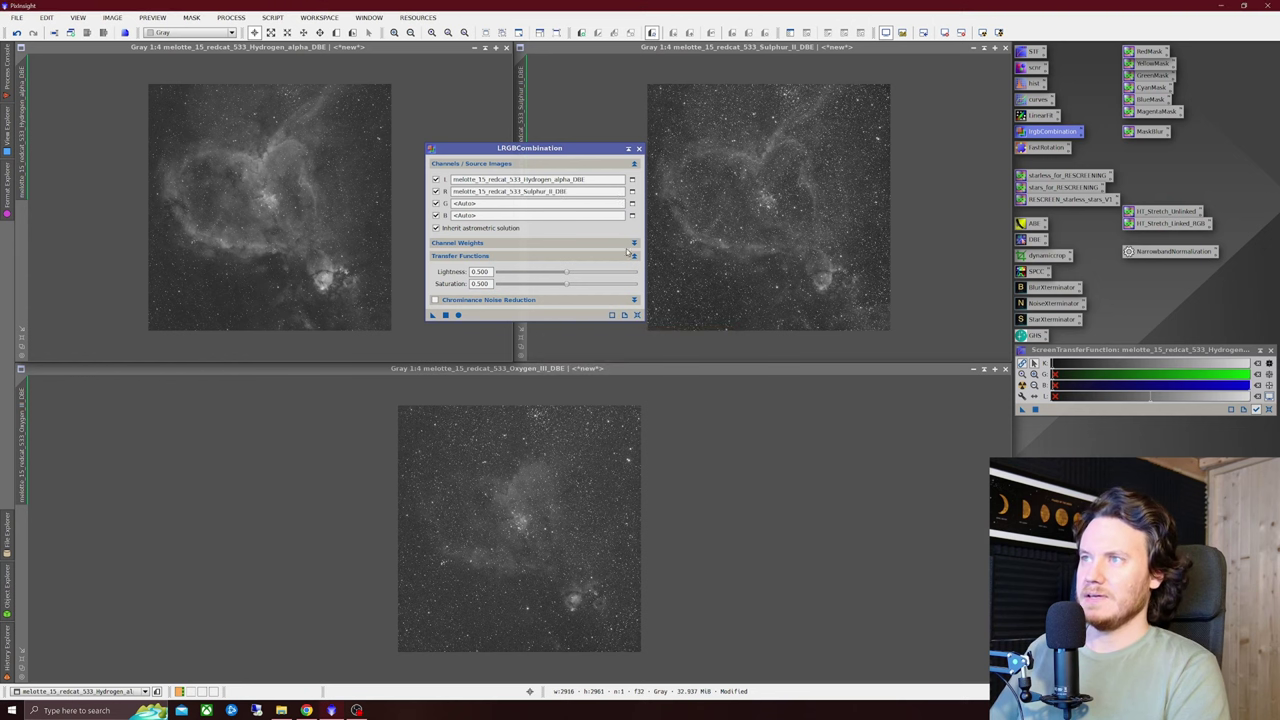
Step: Set green to Hydrogen_alpha_DBE and blue to Oxygen_III_DBE, then combine into the colour image Image14
left_click(632, 206)
left_click(620, 349)
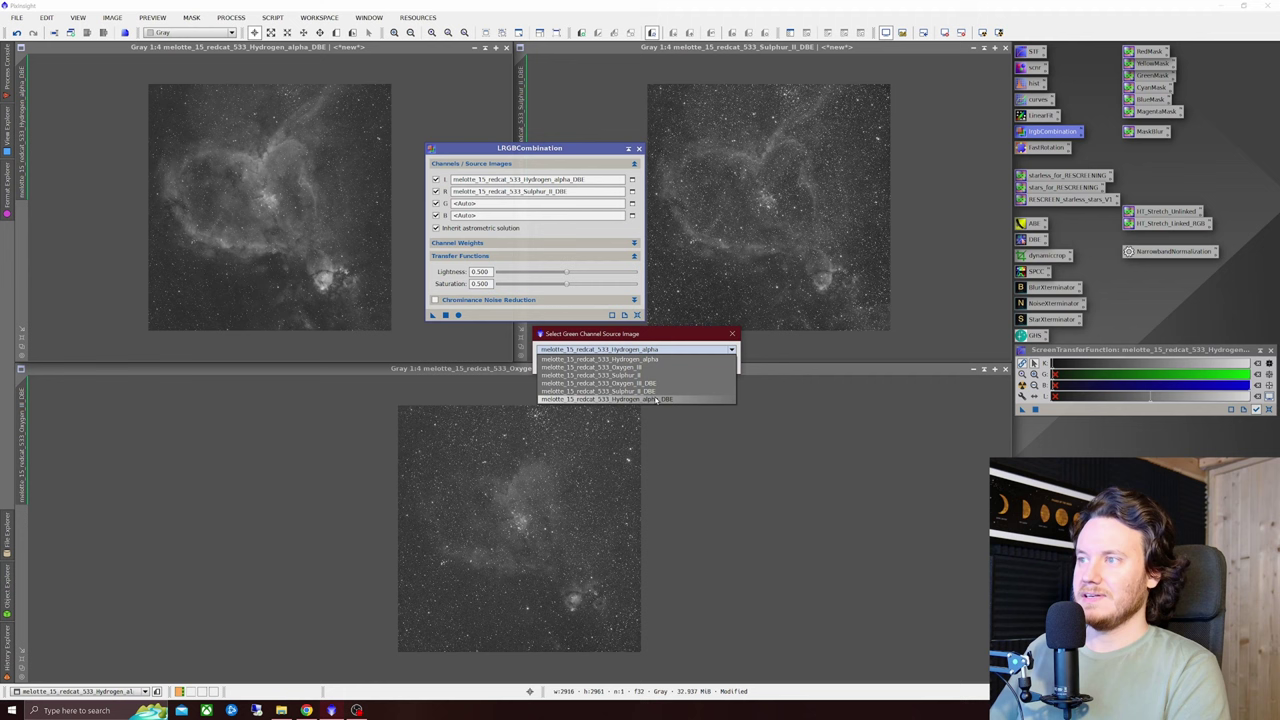
left_click(656, 397)
left_click(671, 364)
left_click(632, 215)
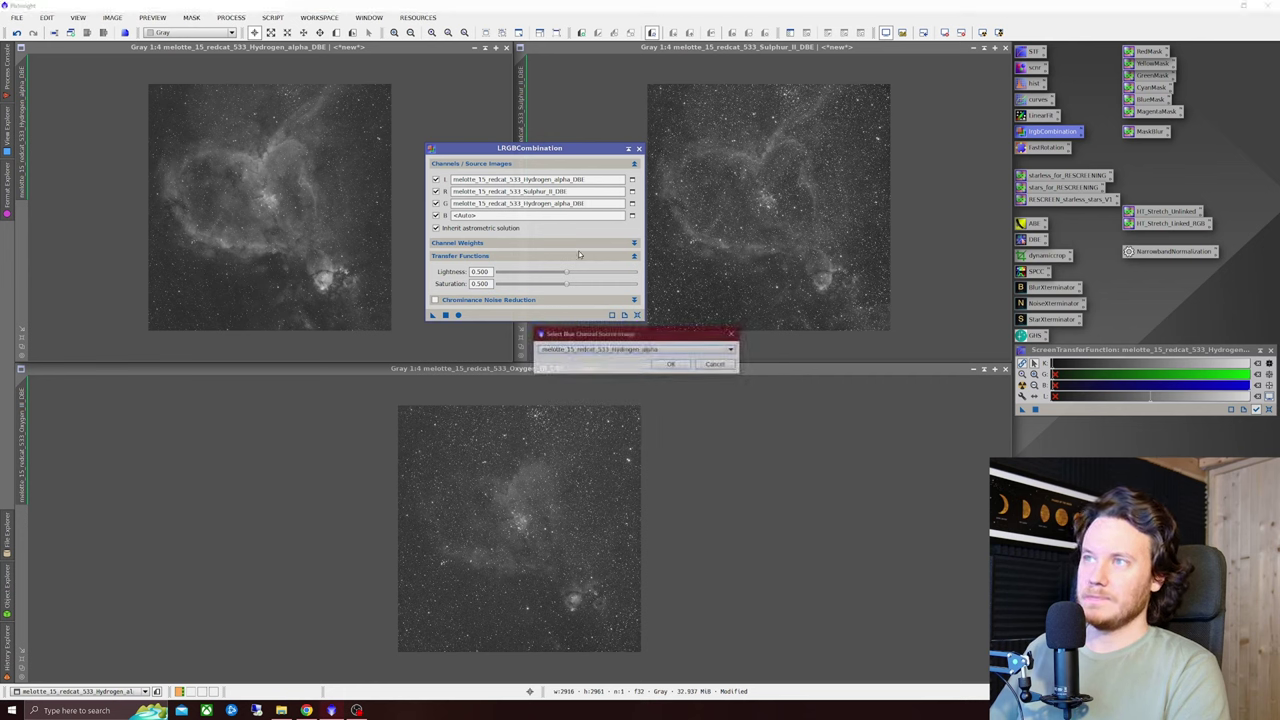
left_click(568, 350)
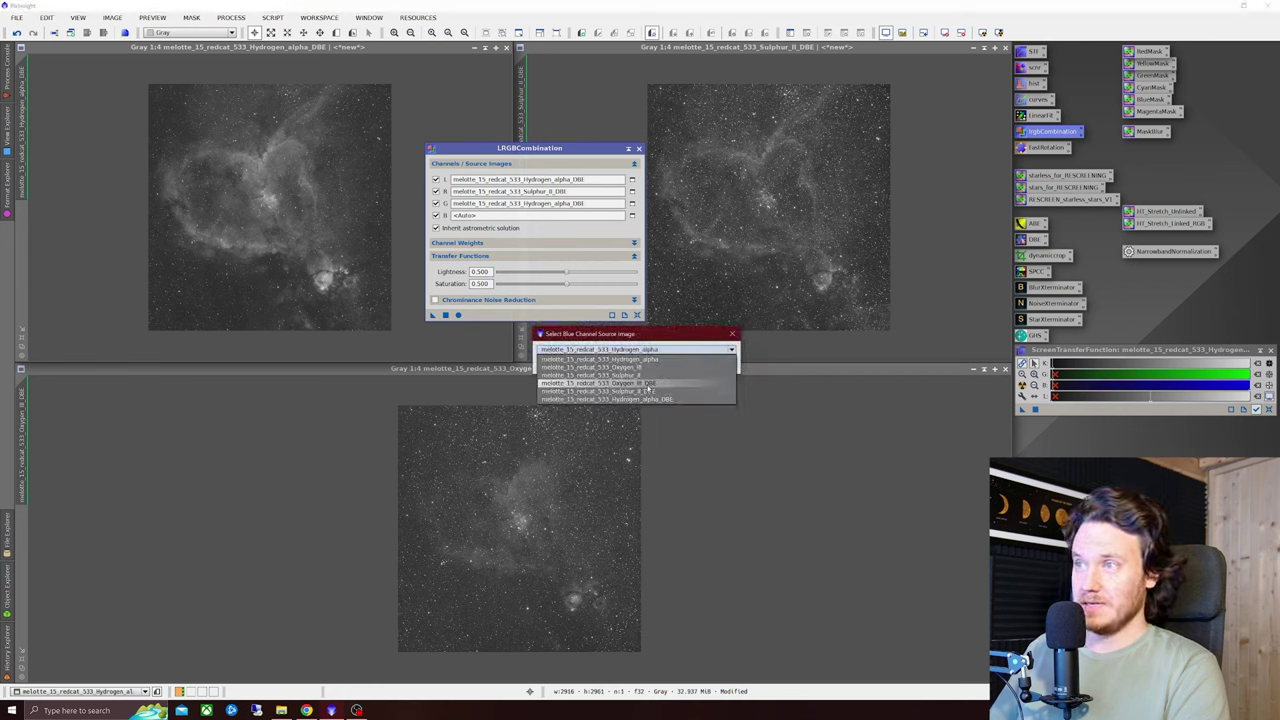
left_click(652, 392)
left_click(670, 364)
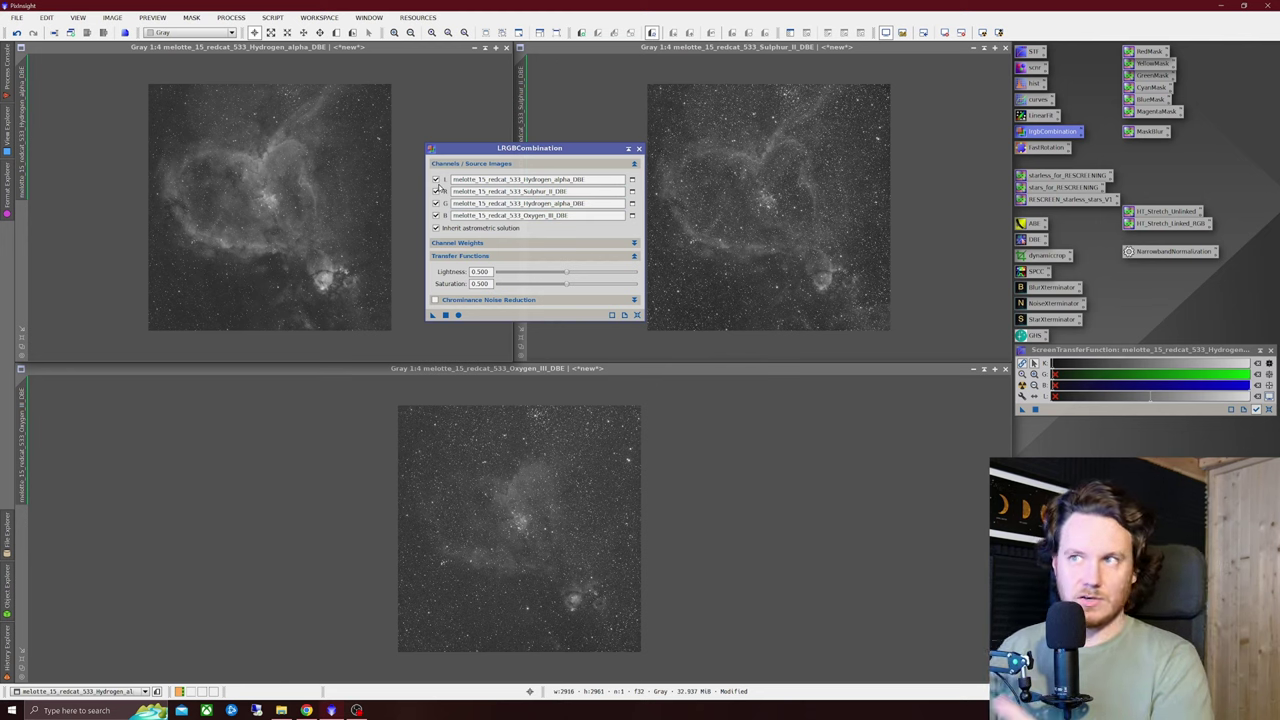
left_click_drag(433, 315, 395, 347)
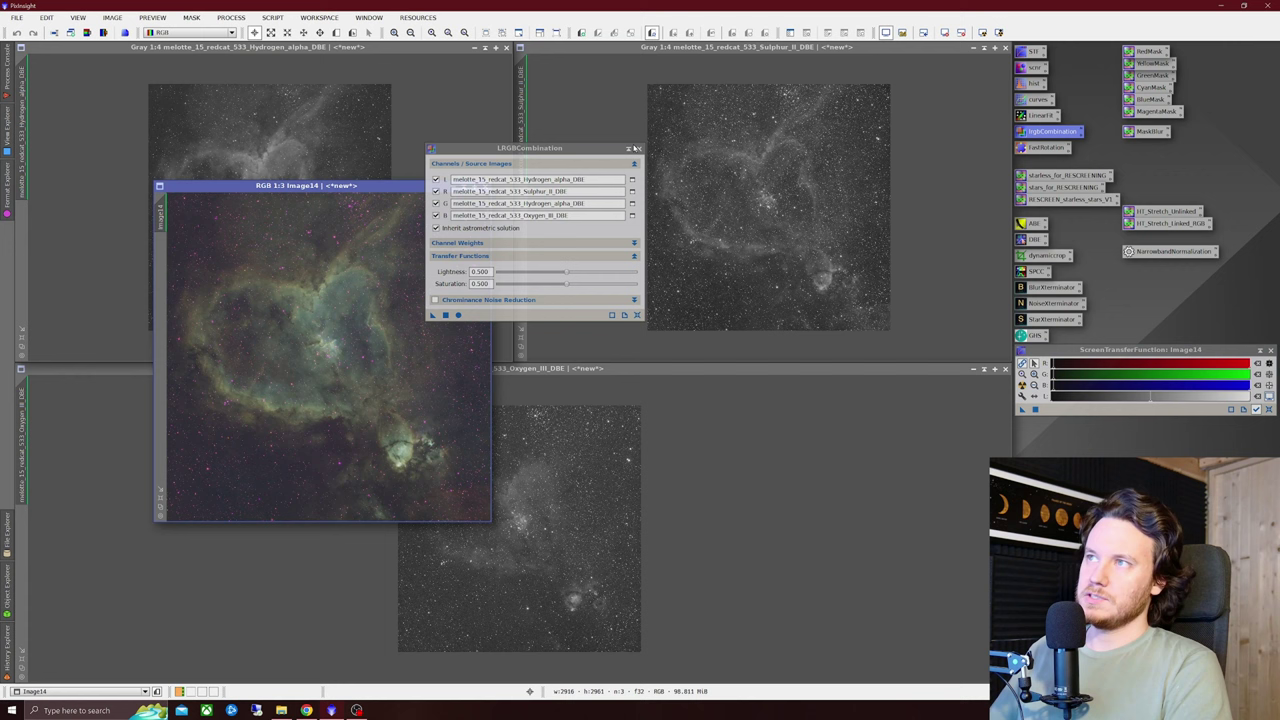
Step: Close LRGB Combination, fit the Image14 window to the whole Heart Nebula and move it up-left
left_click(639, 148)
left_click_drag(396, 189, 581, 181)
scroll(506, 354, "up", 2)
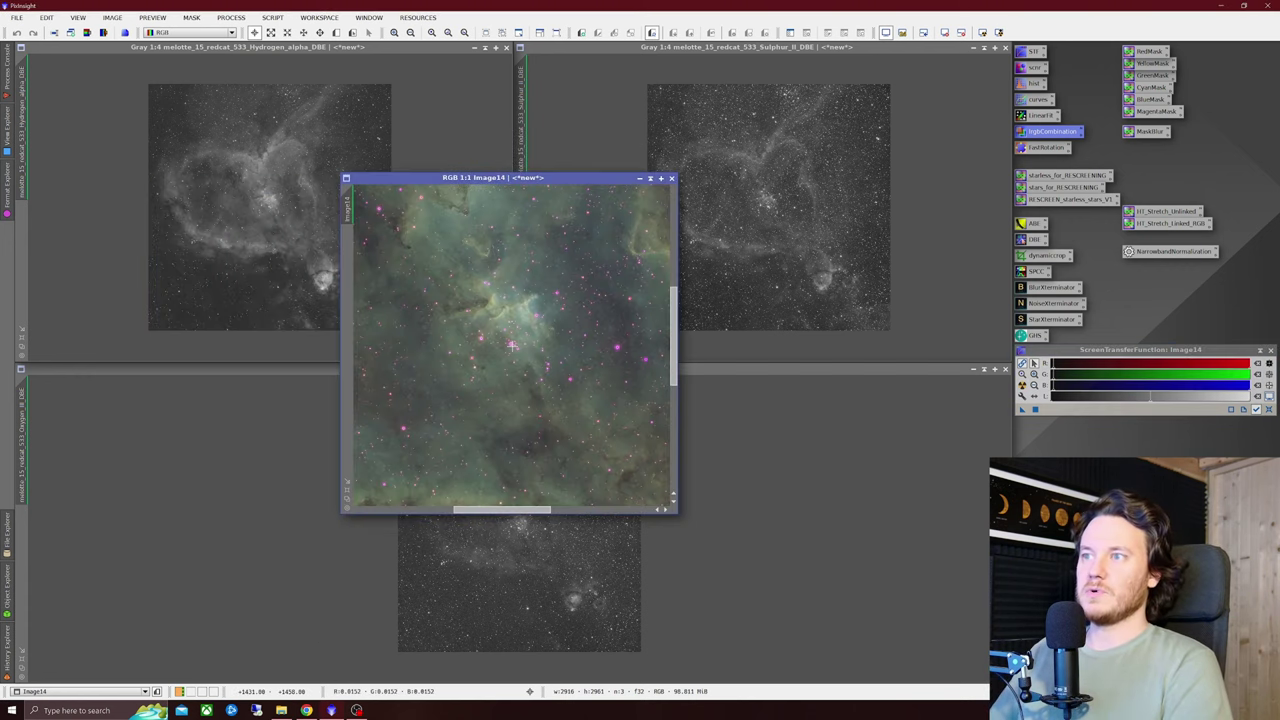
left_click_drag(511, 346, 567, 323)
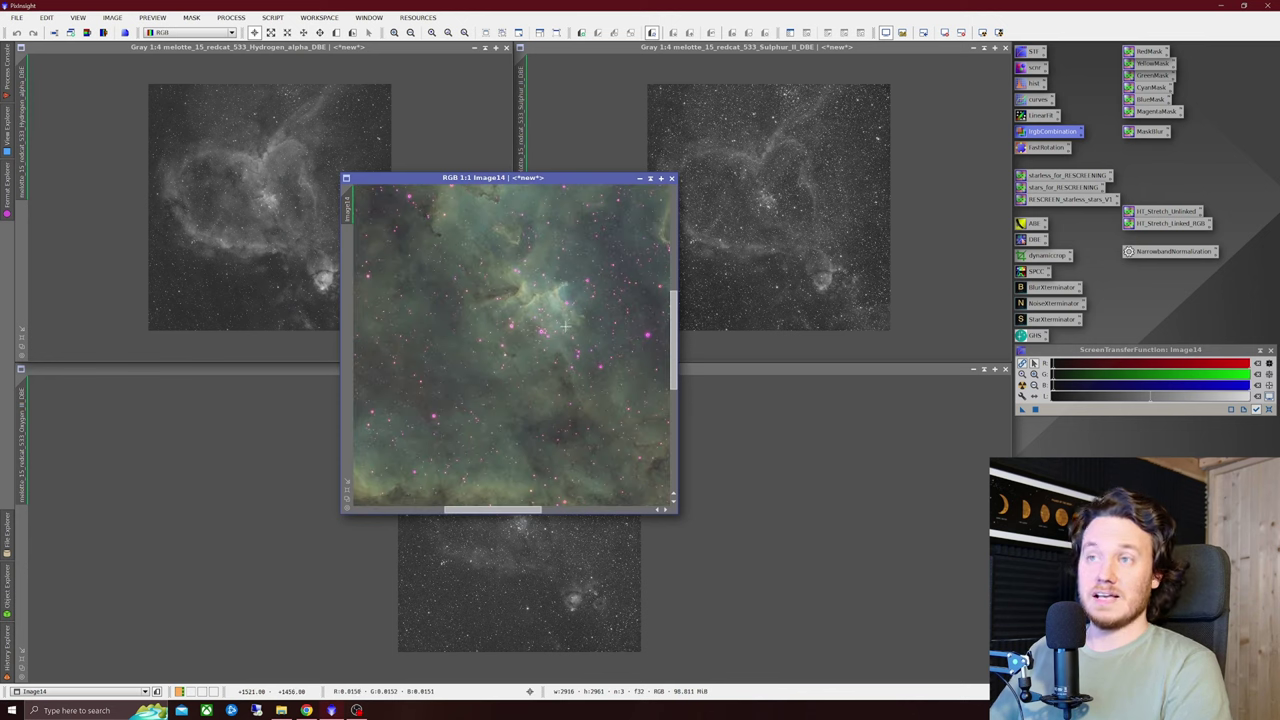
scroll(586, 289, "up", 3)
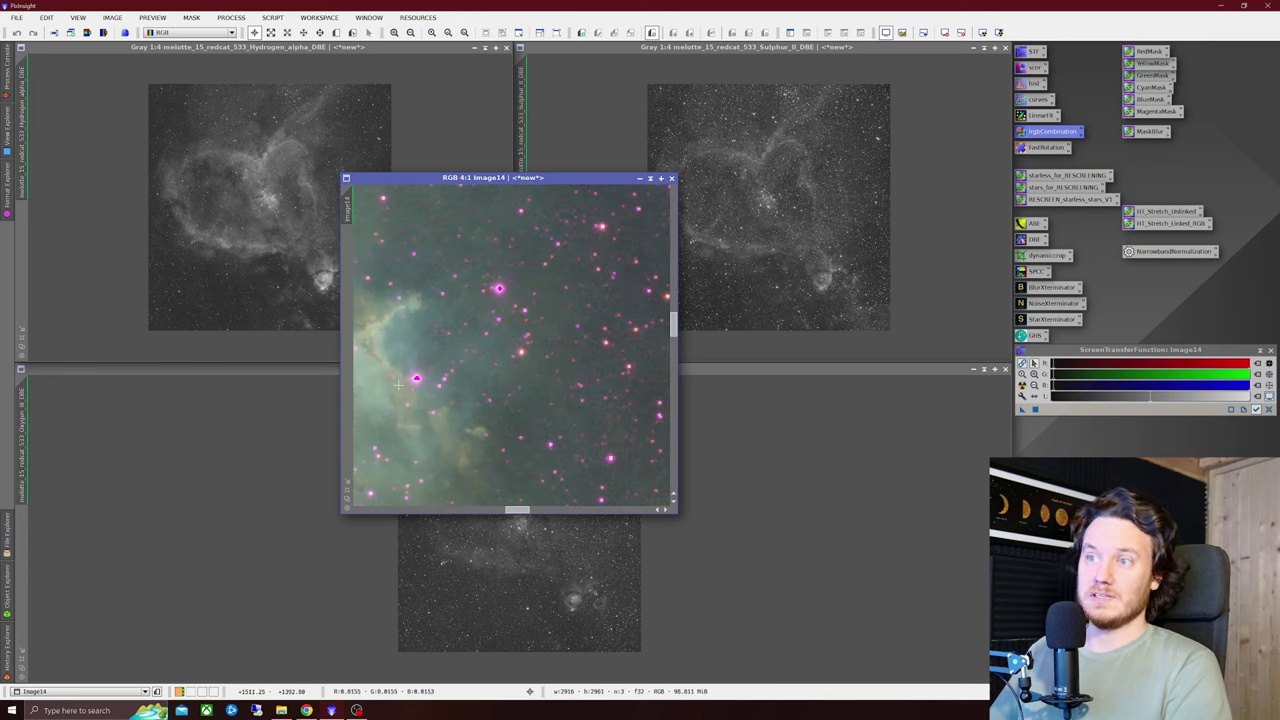
scroll(398, 383, "down", 5)
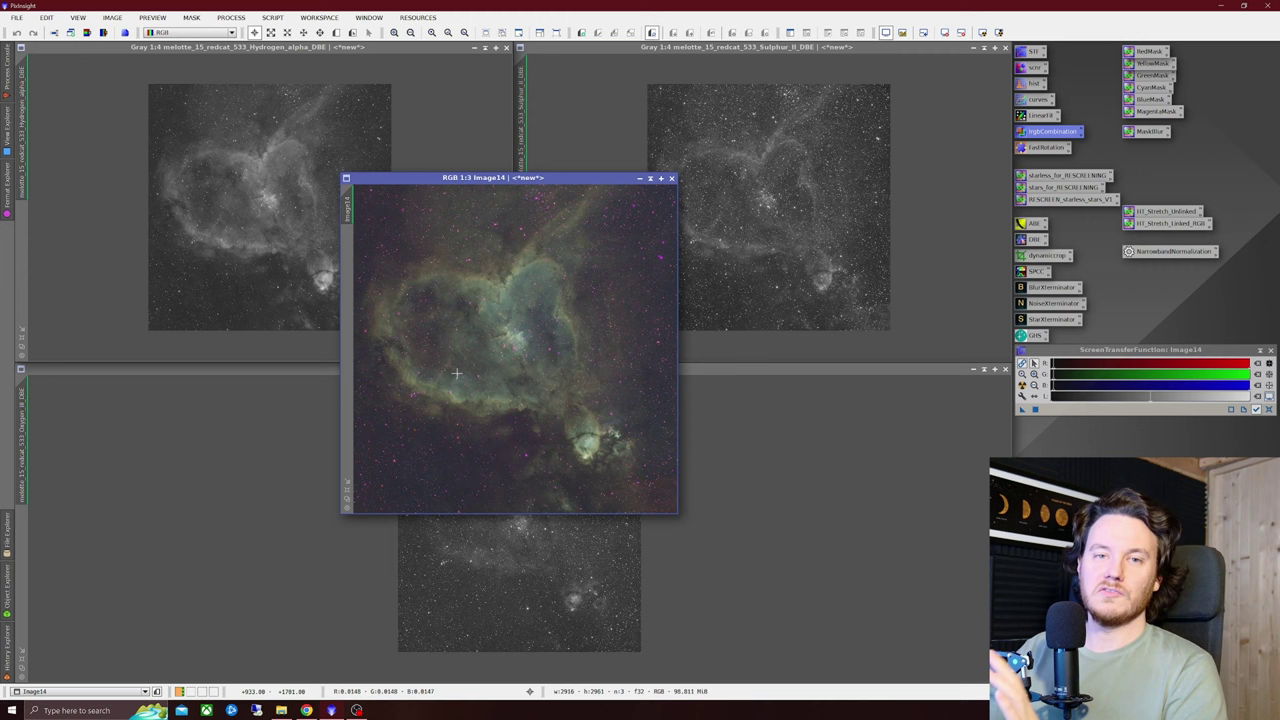
scroll(494, 293, "up", 1)
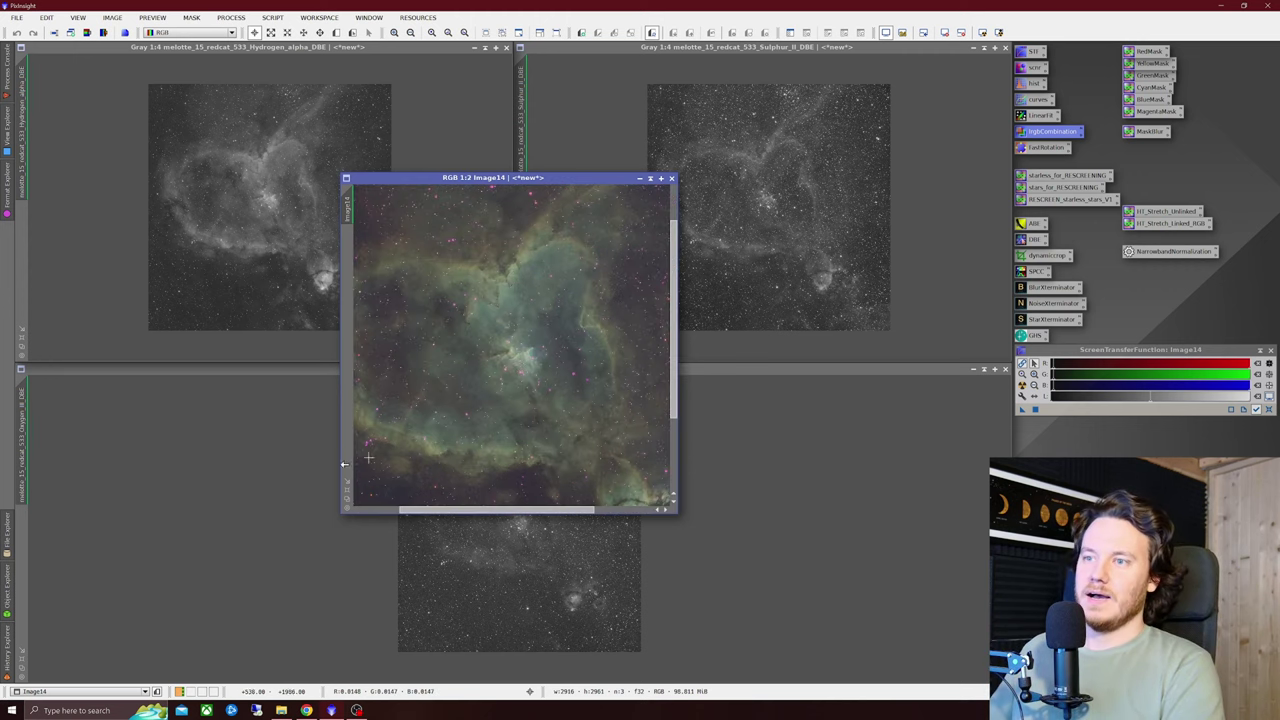
double_click(500, 177)
left_click_drag(536, 177, 366, 94)
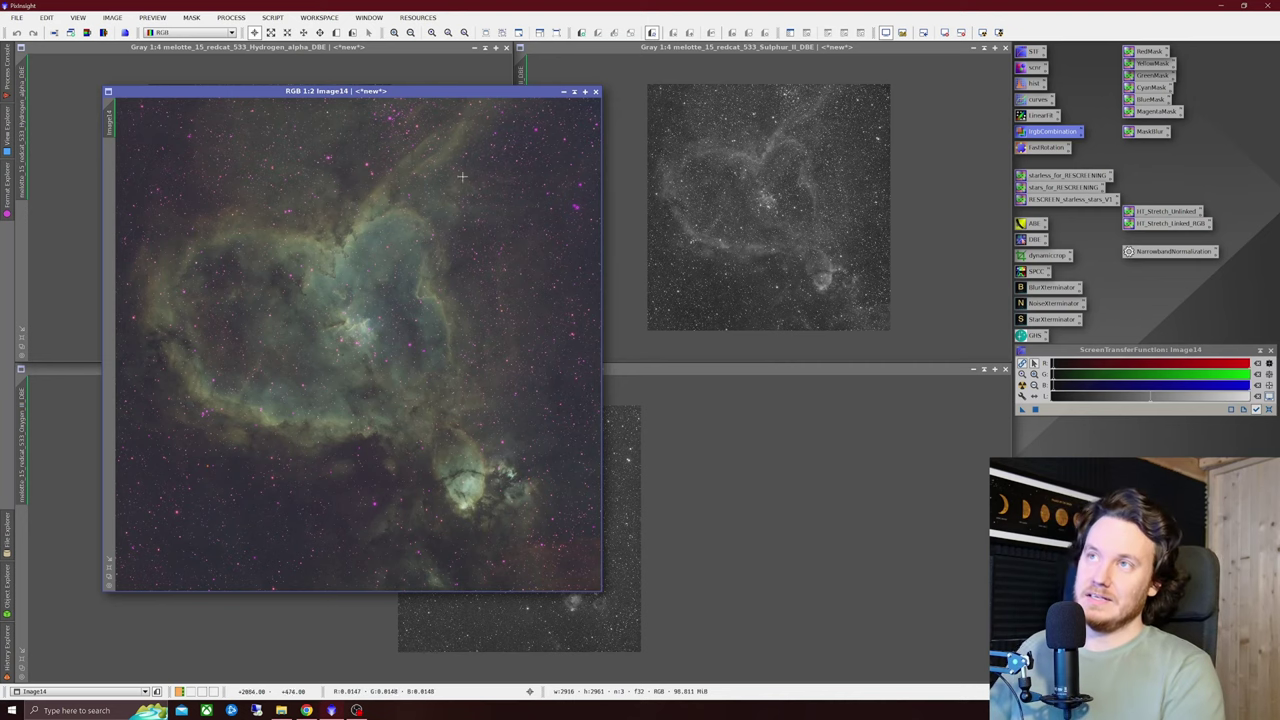
Step: Run the CorrectMagentaStars utility script on Image14 and close it
left_click(272, 18)
mouse_move(317, 166)
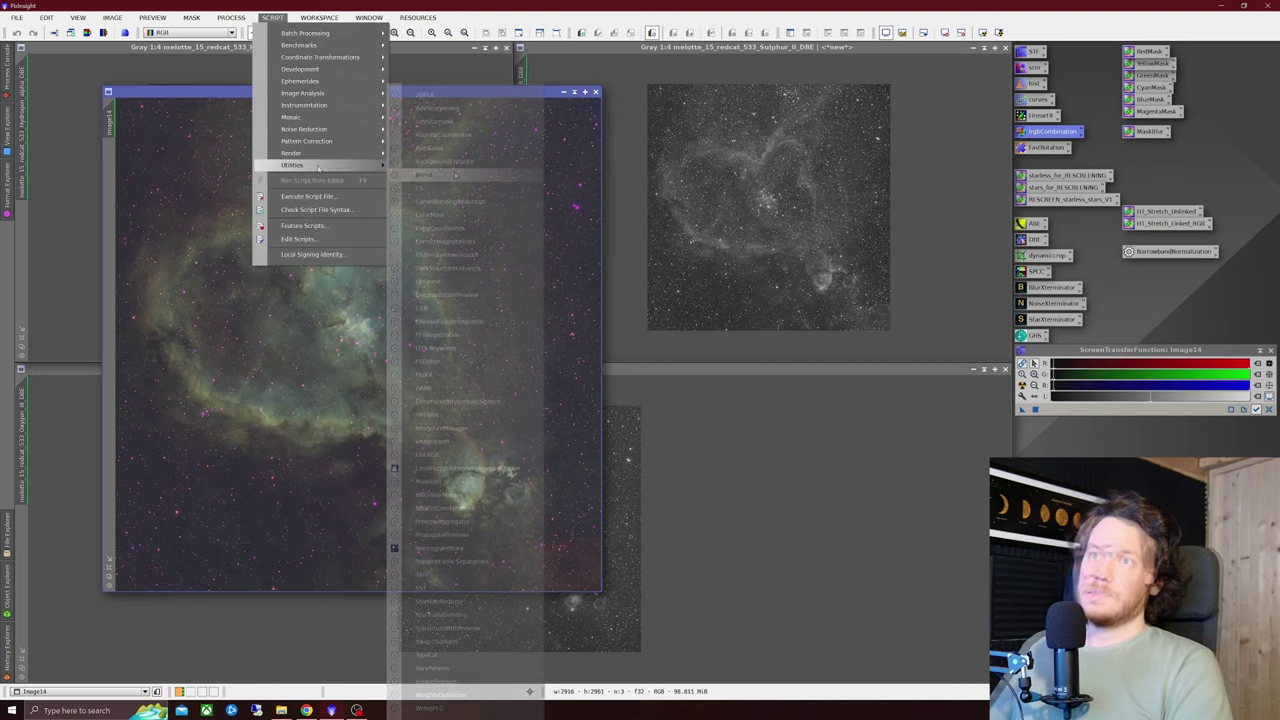
left_click(445, 241)
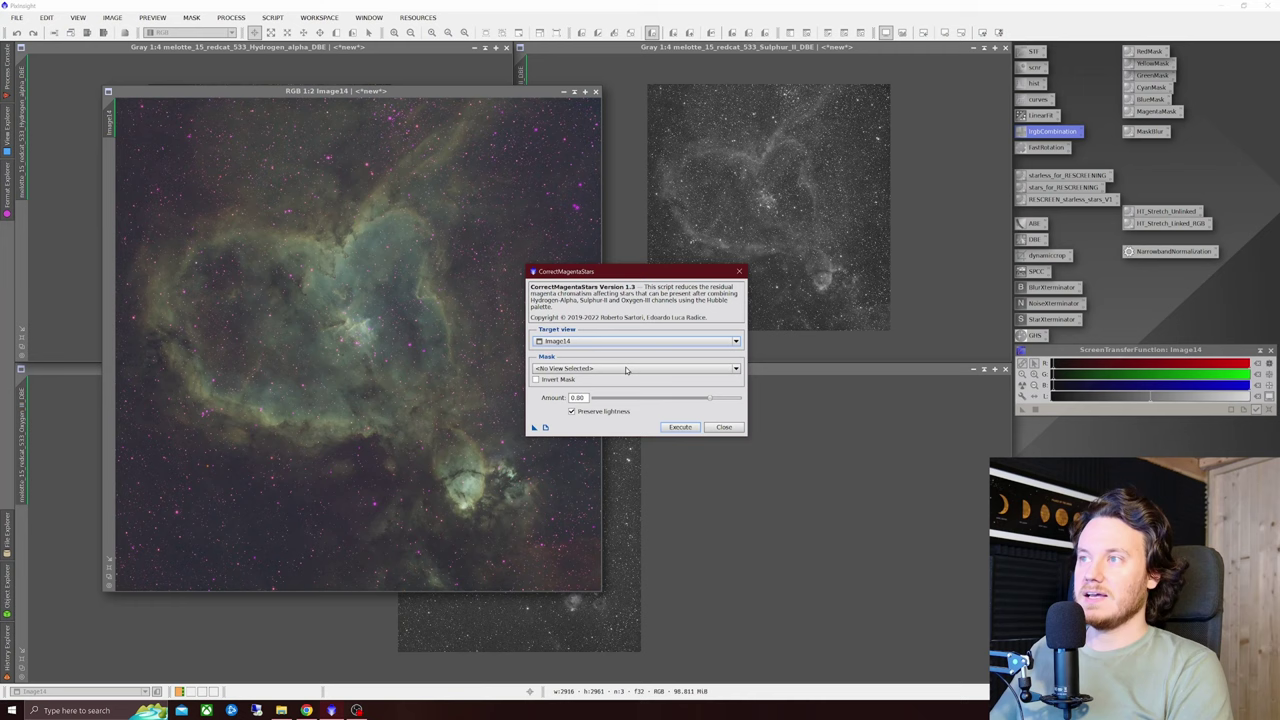
left_click(680, 427)
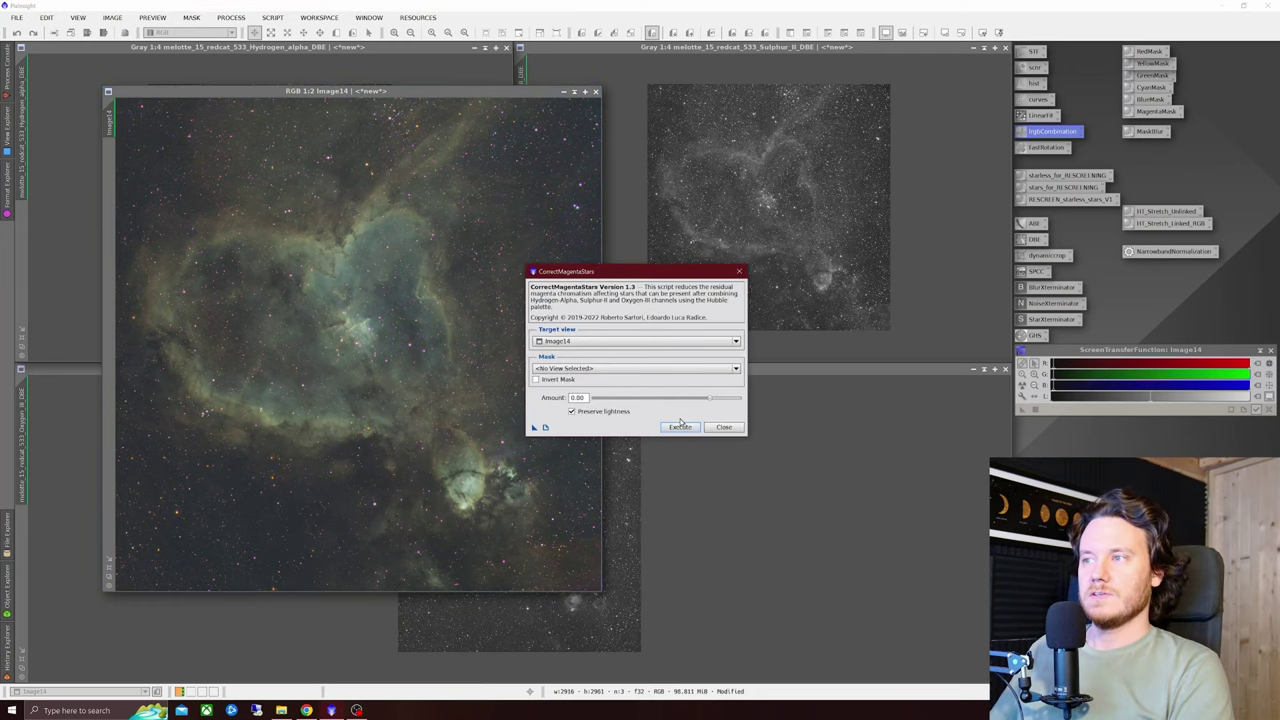
left_click(740, 271)
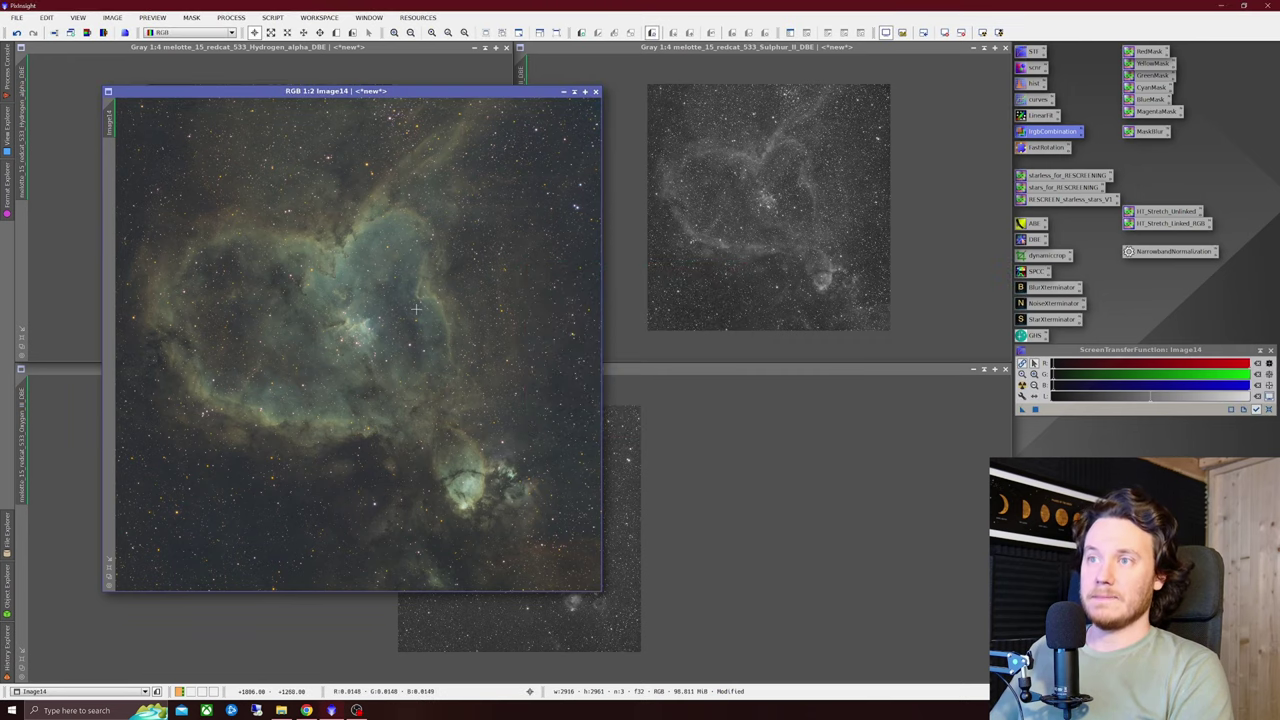
scroll(341, 313, "up", 2)
scroll(392, 389, "down", 2)
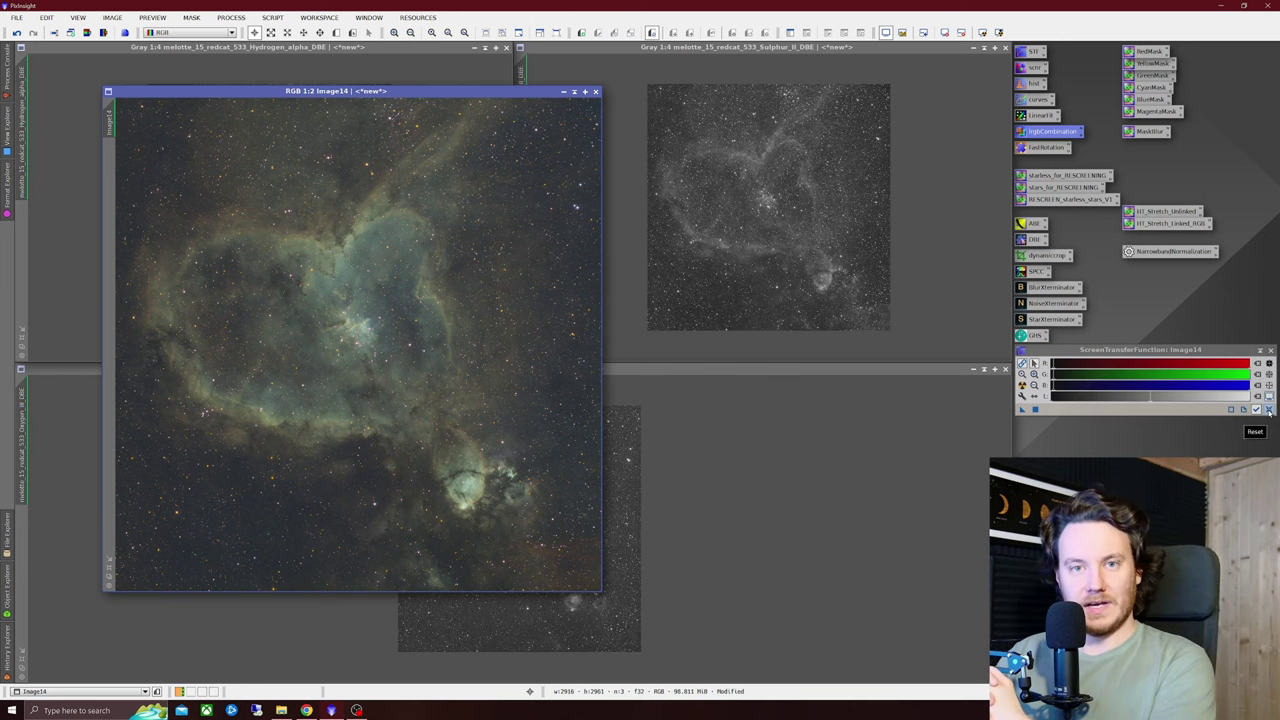
Step: Reset the screen stretch, open Generalized Hyperbolic Stretch and start a real-time preview of Image14
left_click(1270, 409)
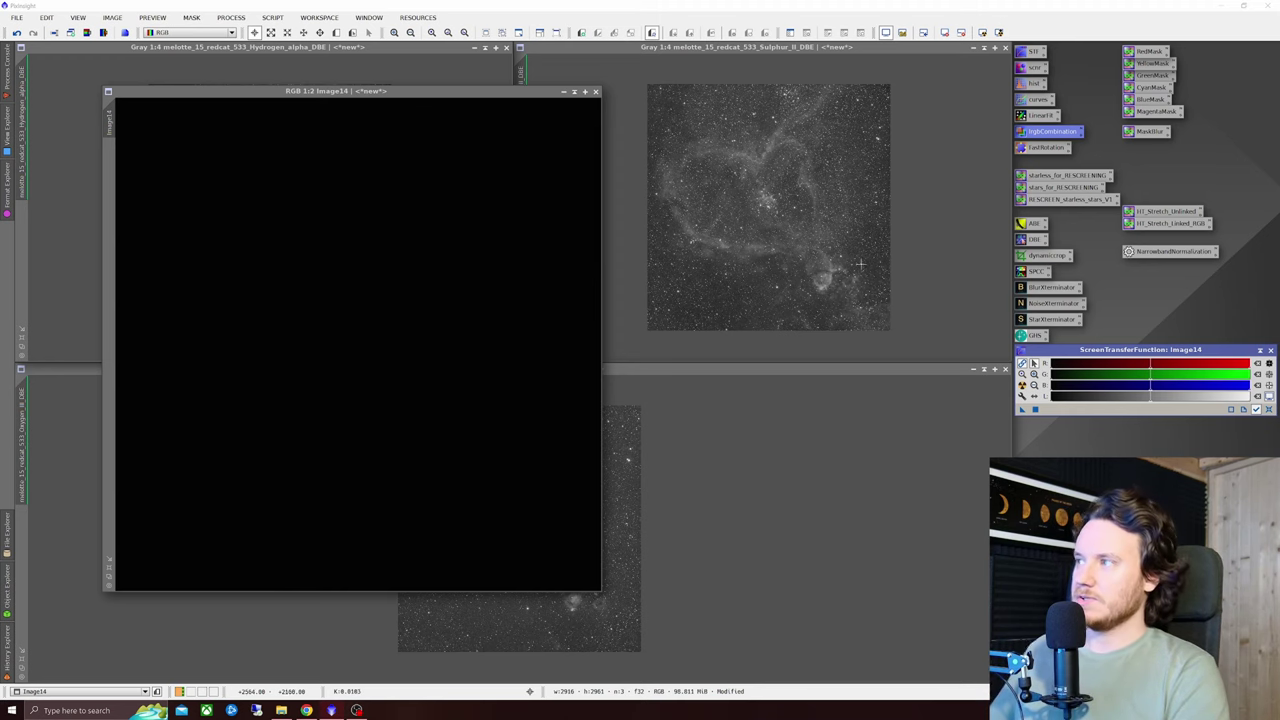
left_click_drag(492, 94, 430, 75)
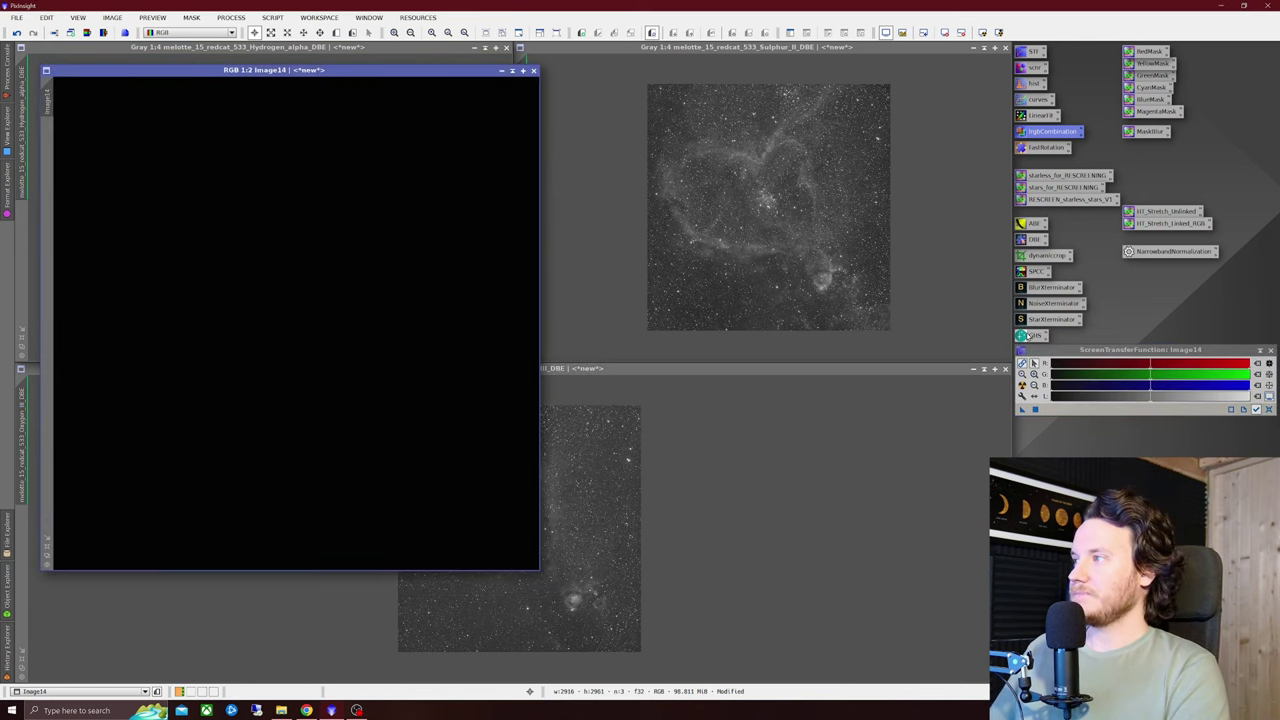
double_click(1028, 336)
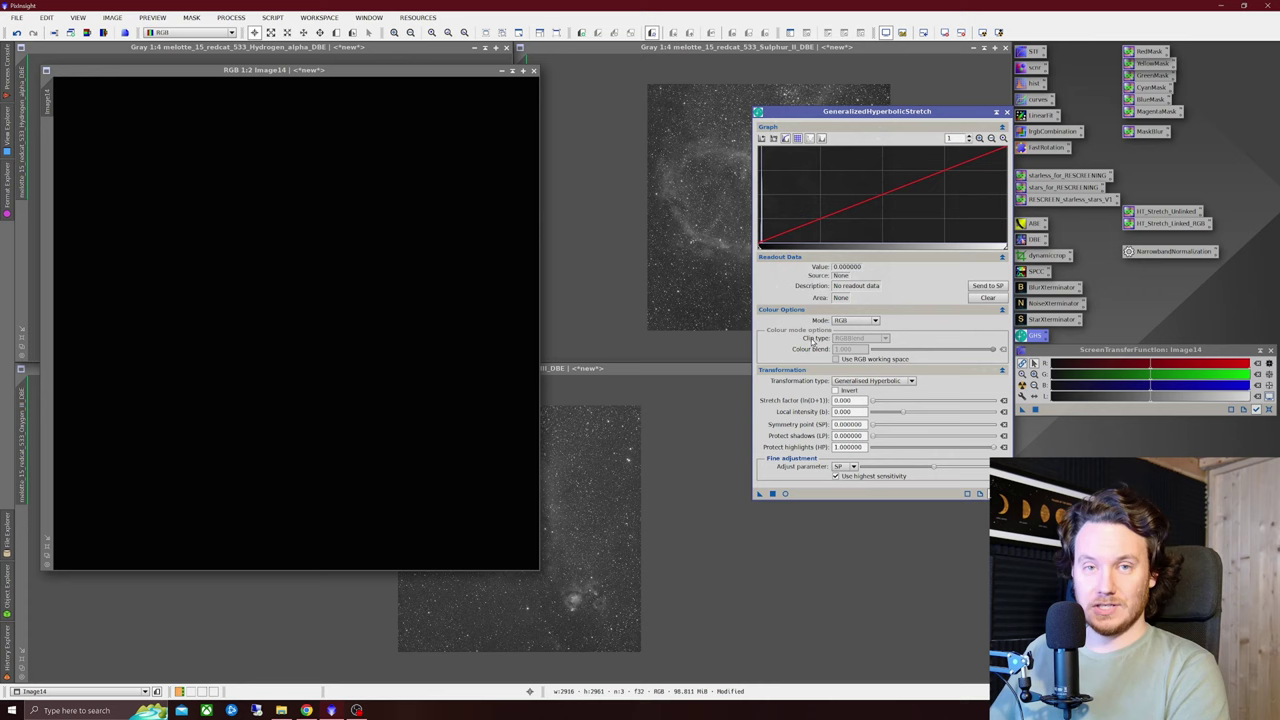
left_click_drag(926, 110, 762, 108)
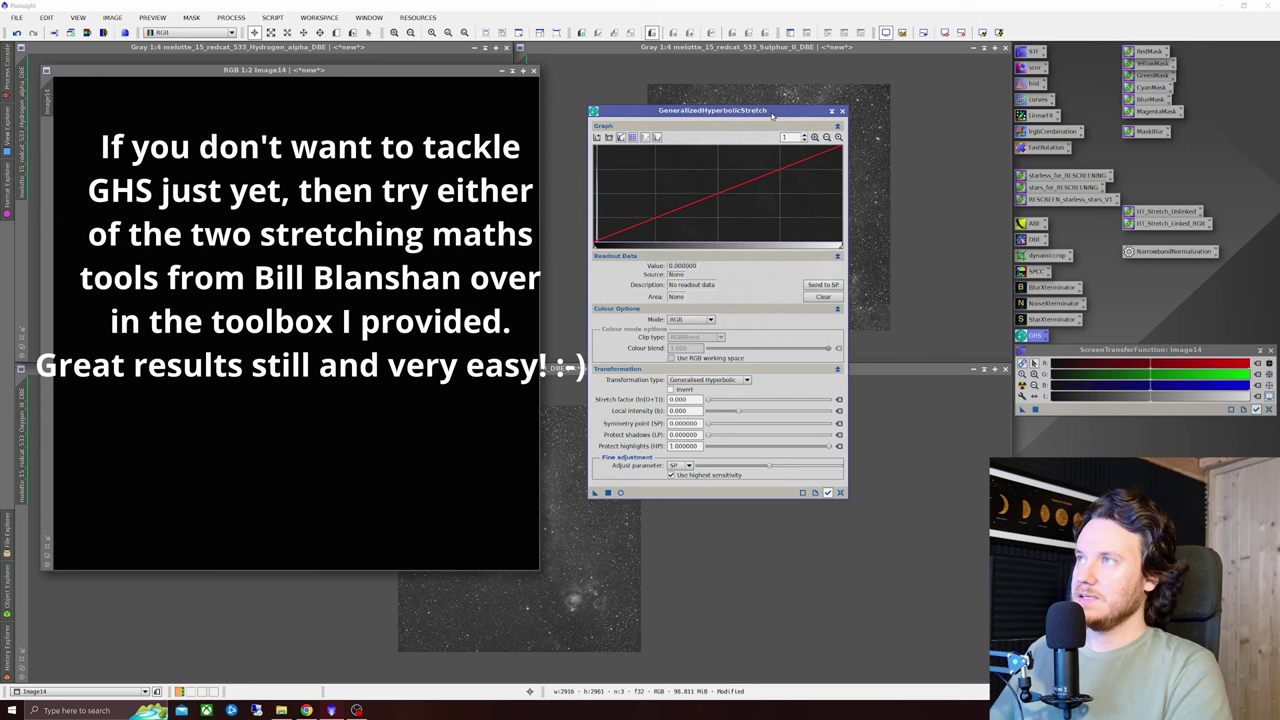
left_click_drag(608, 257, 599, 260)
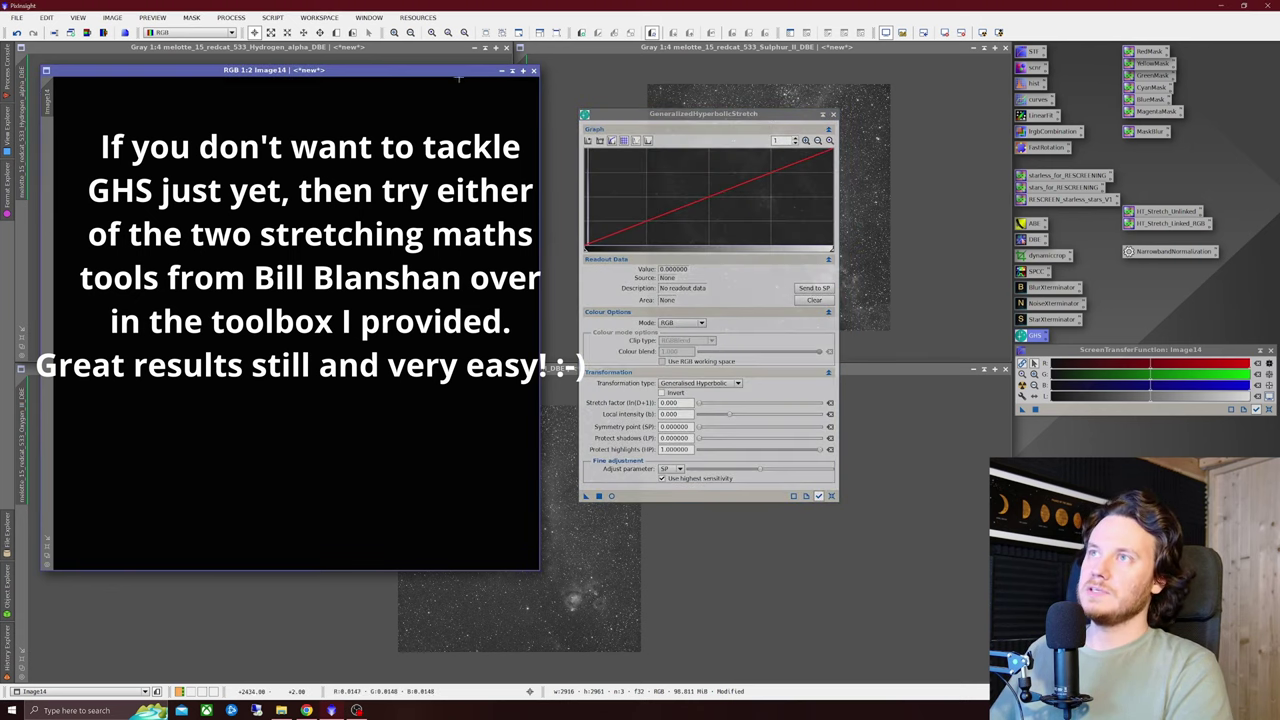
left_click(612, 496)
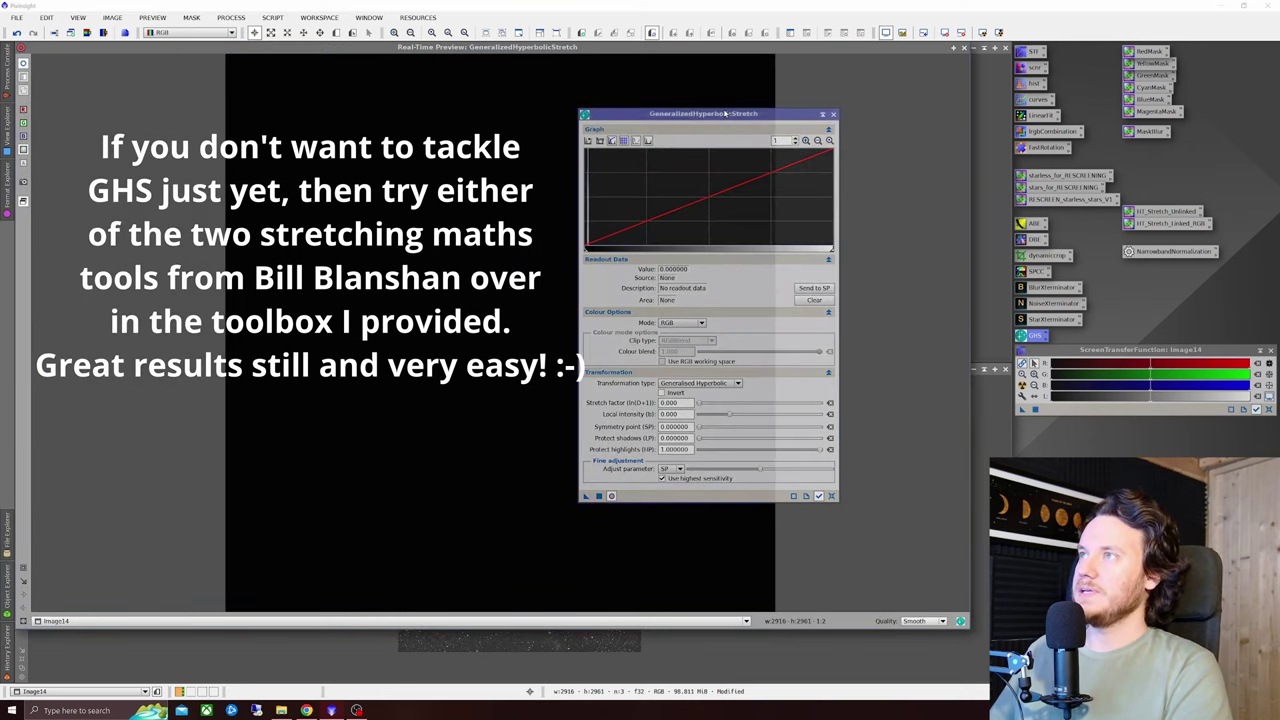
Step: Send sampled background 0.014695 as symmetry point; raise stretch factor to 5.590 and local intensity to 1.850
left_click_drag(700, 113, 835, 117)
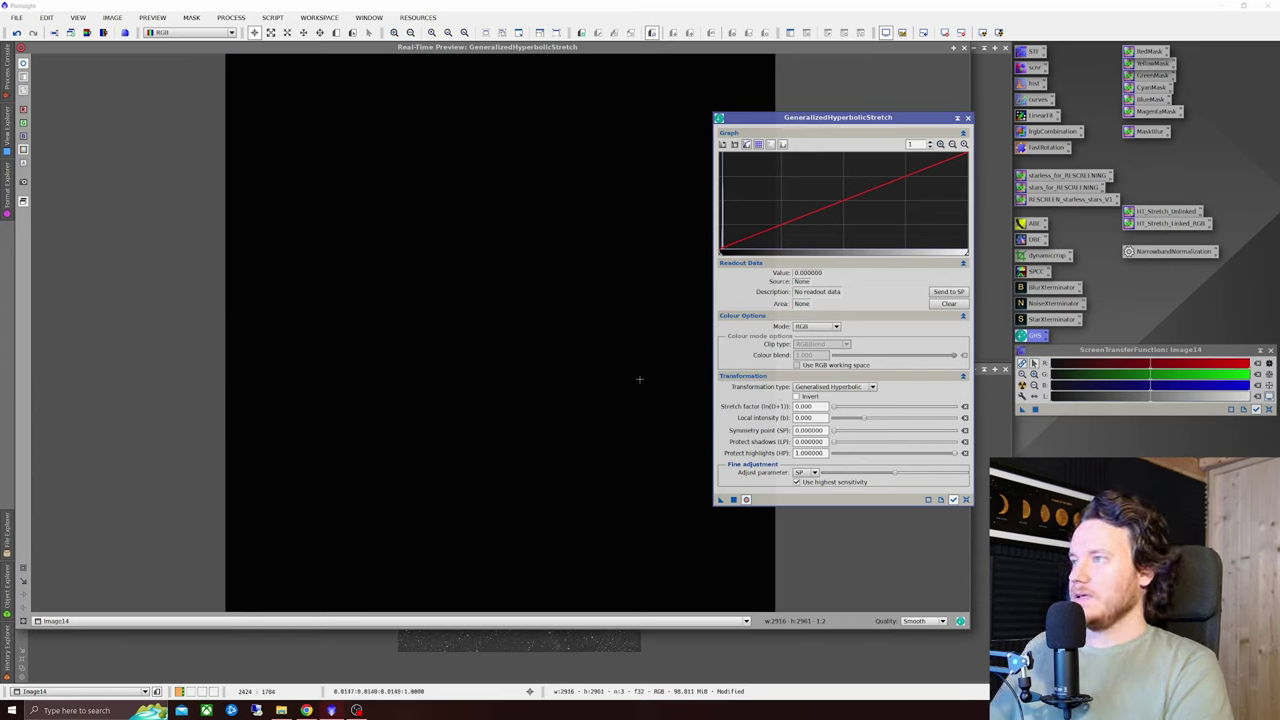
left_click(250, 591)
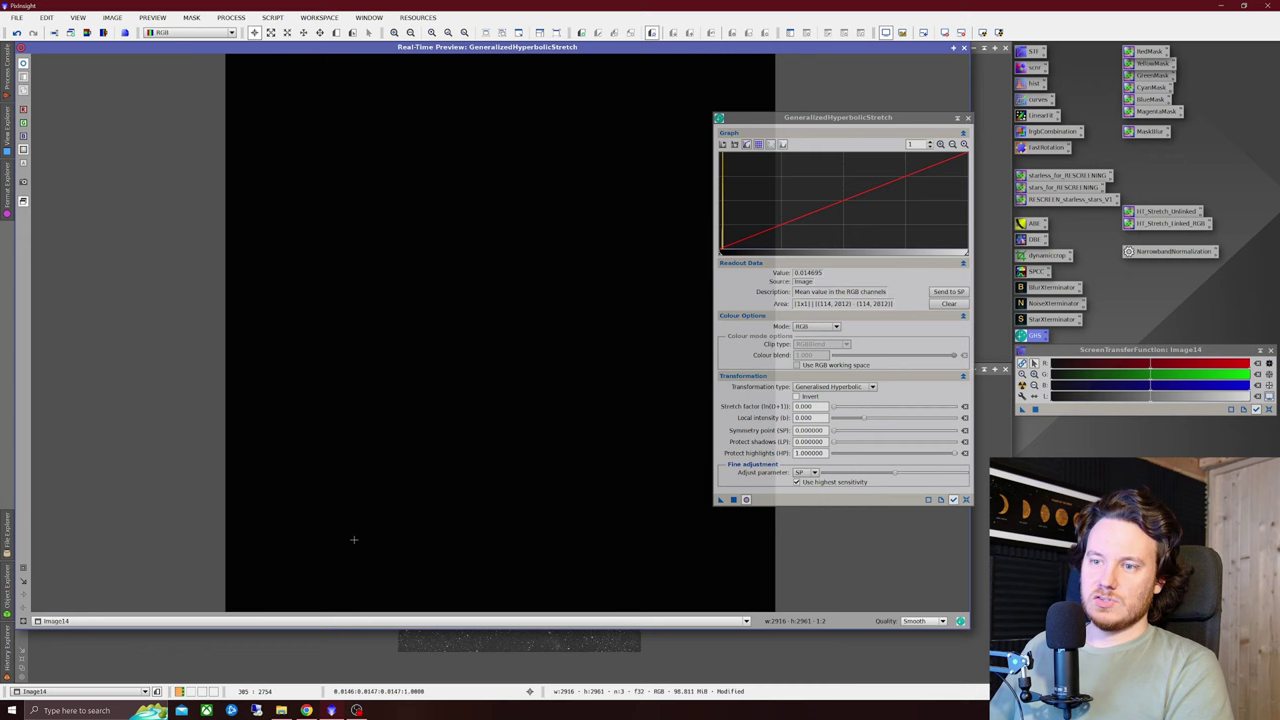
left_click(943, 294)
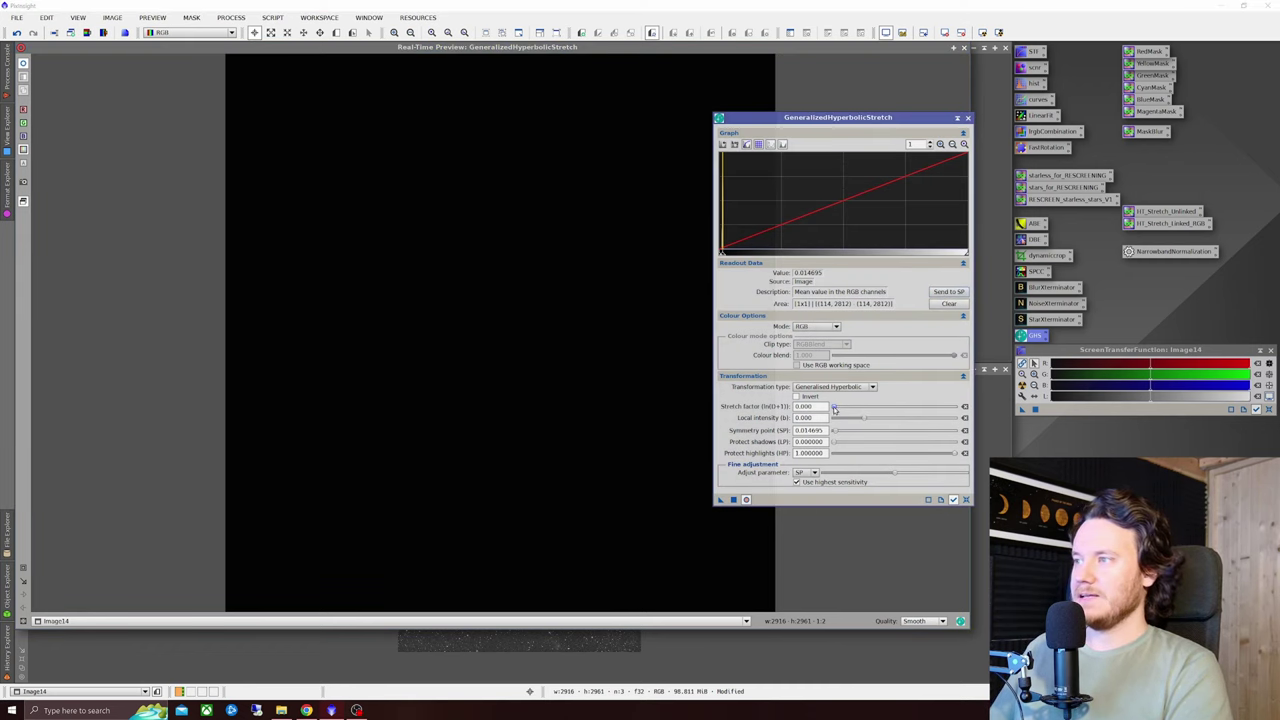
left_click_drag(835, 410, 847, 410)
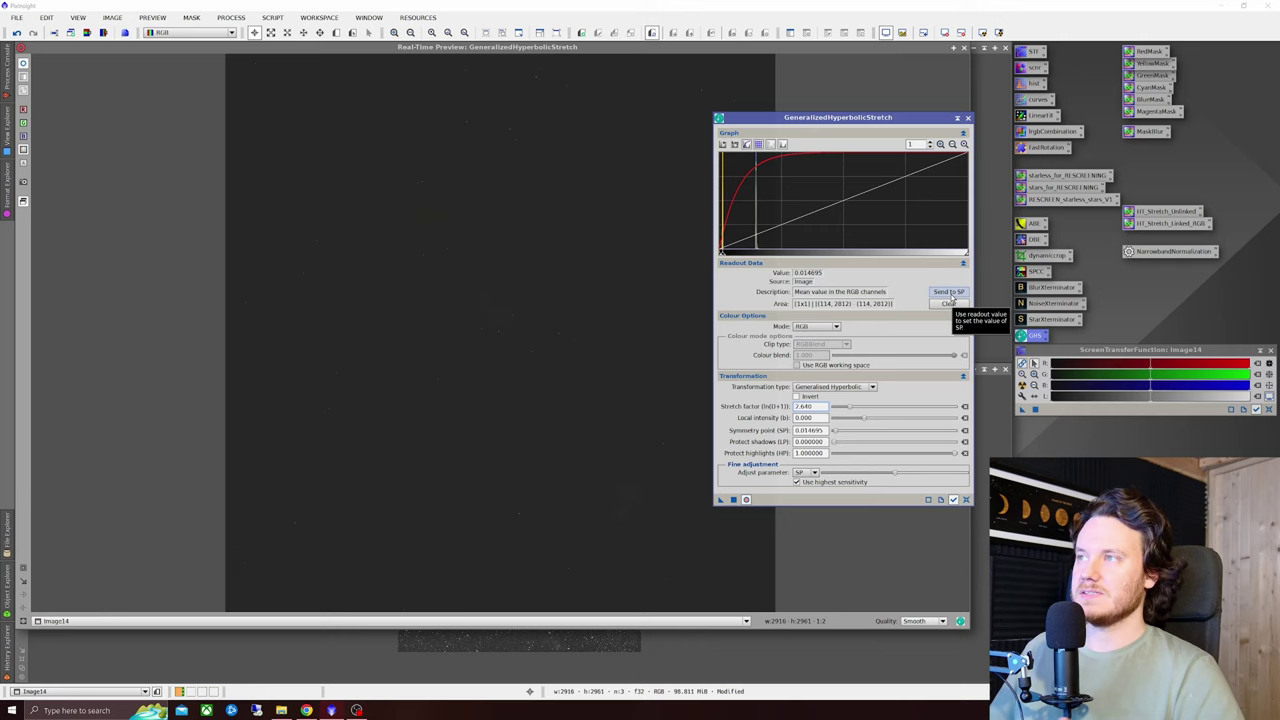
mouse_move(849, 425)
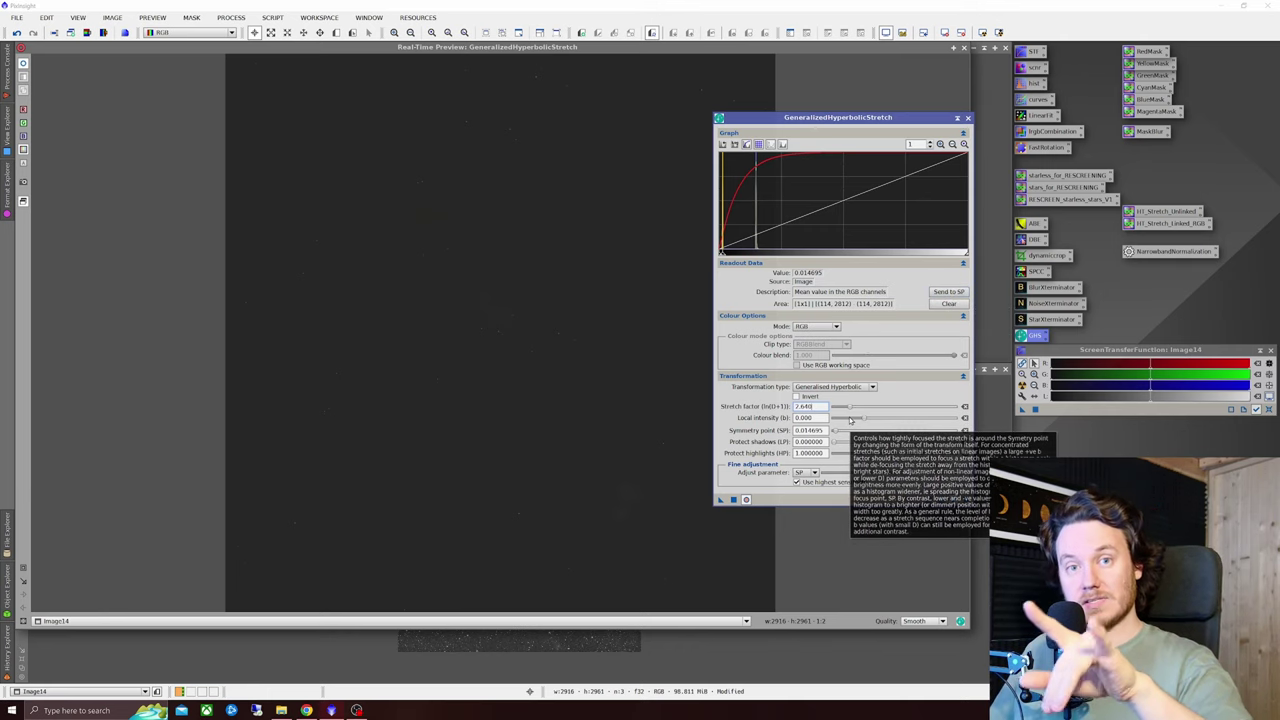
mouse_move(855, 410)
left_mouse_down()
mouse_move(882, 423)
mouse_move(871, 421)
left_mouse_up()
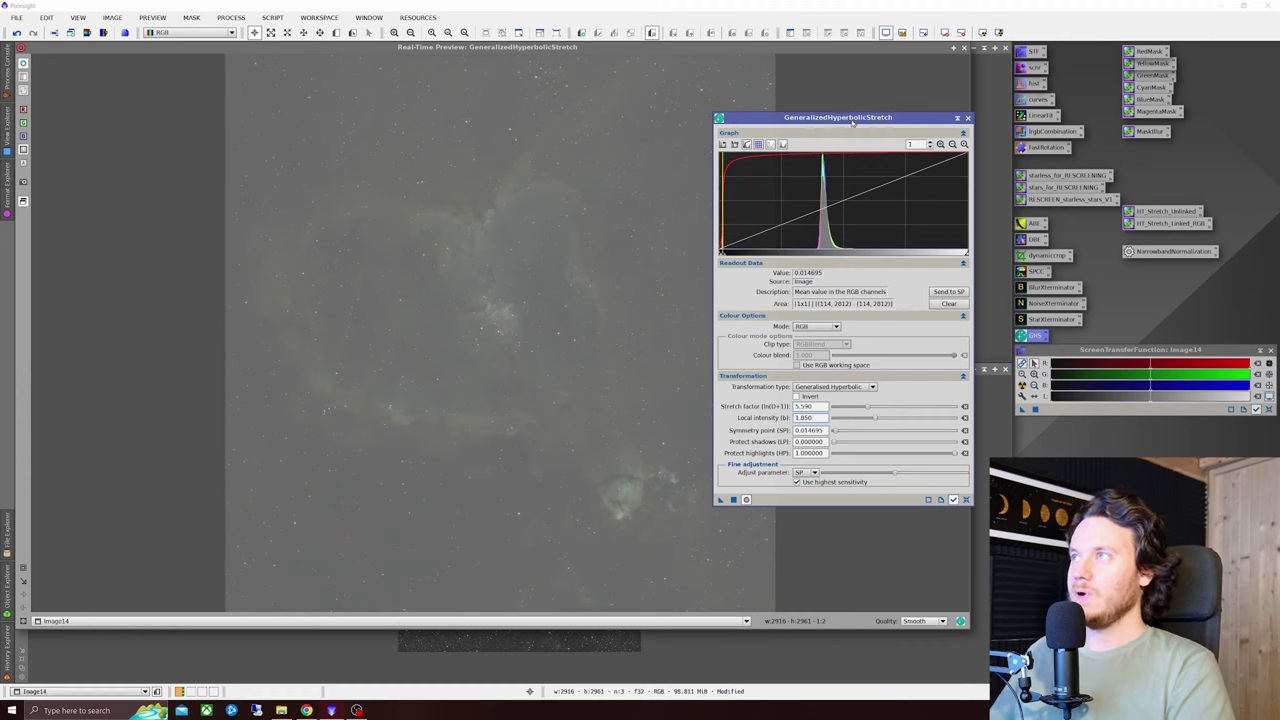
left_click_drag(763, 117, 853, 93)
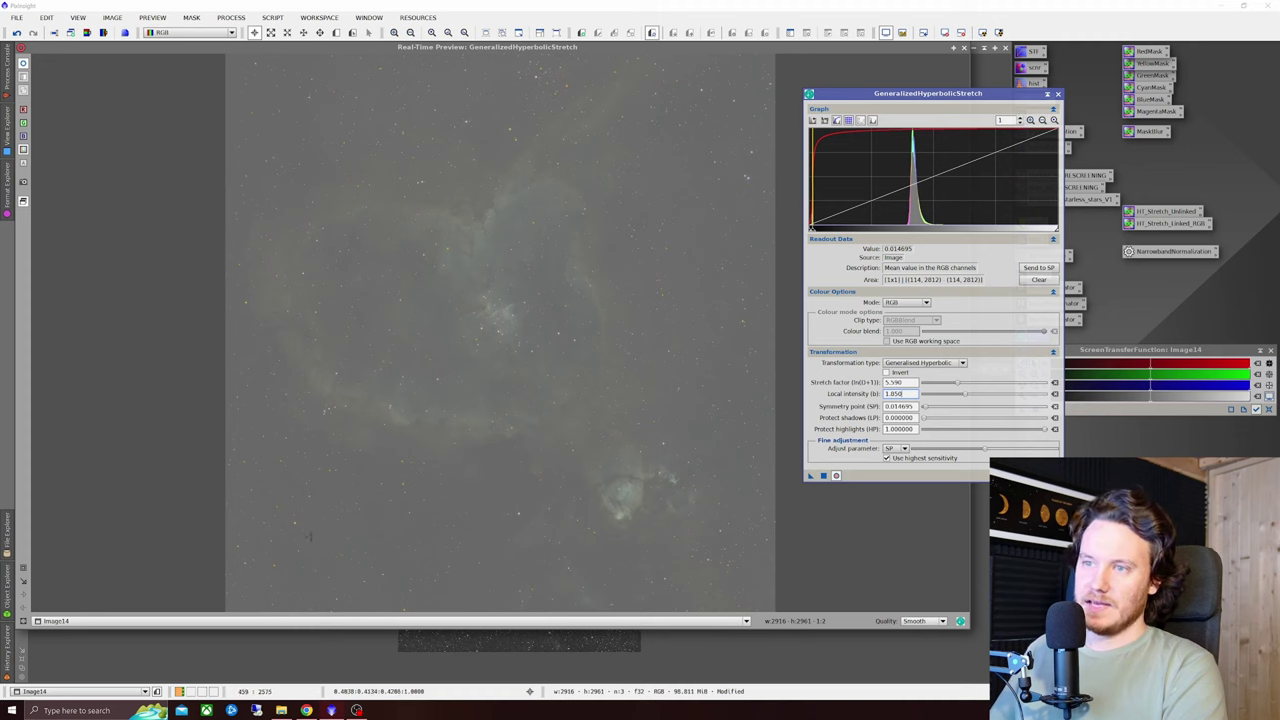
Step: Resample the background to symmetry point 0.014997, set stretch factor 6.25, and apply the stretch globally
left_click(327, 499)
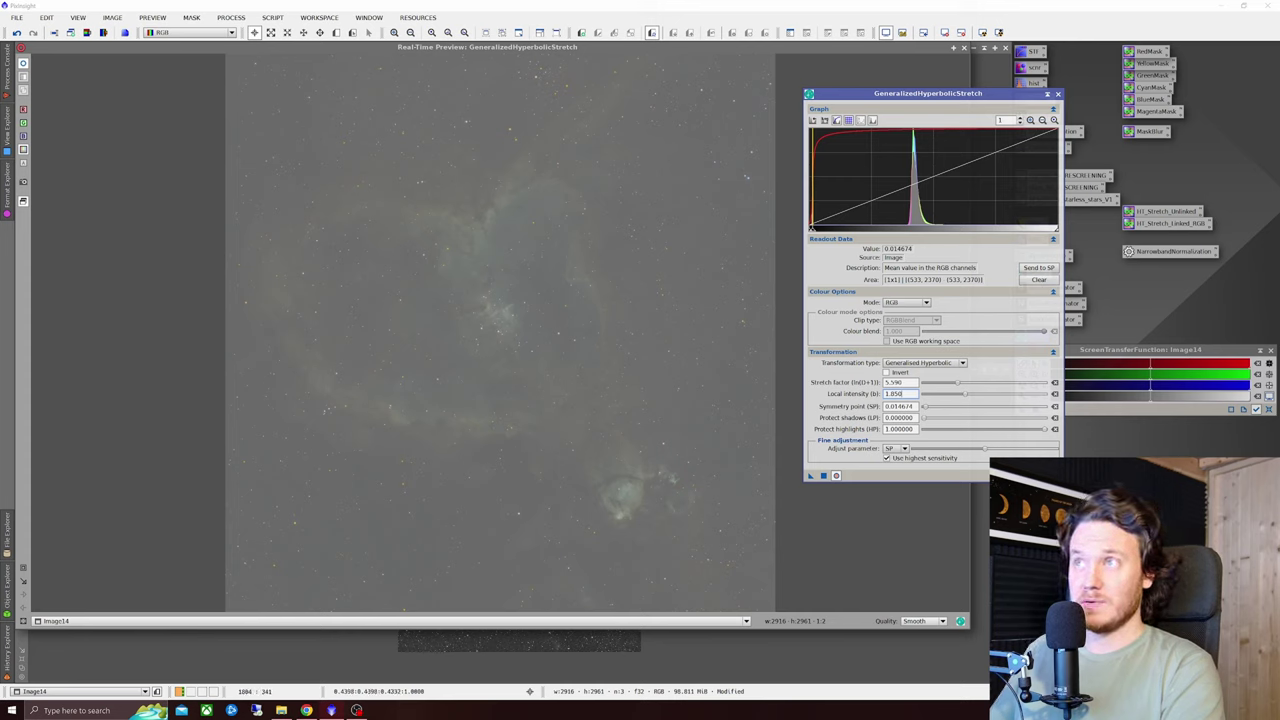
left_click(572, 110)
left_click(1039, 268)
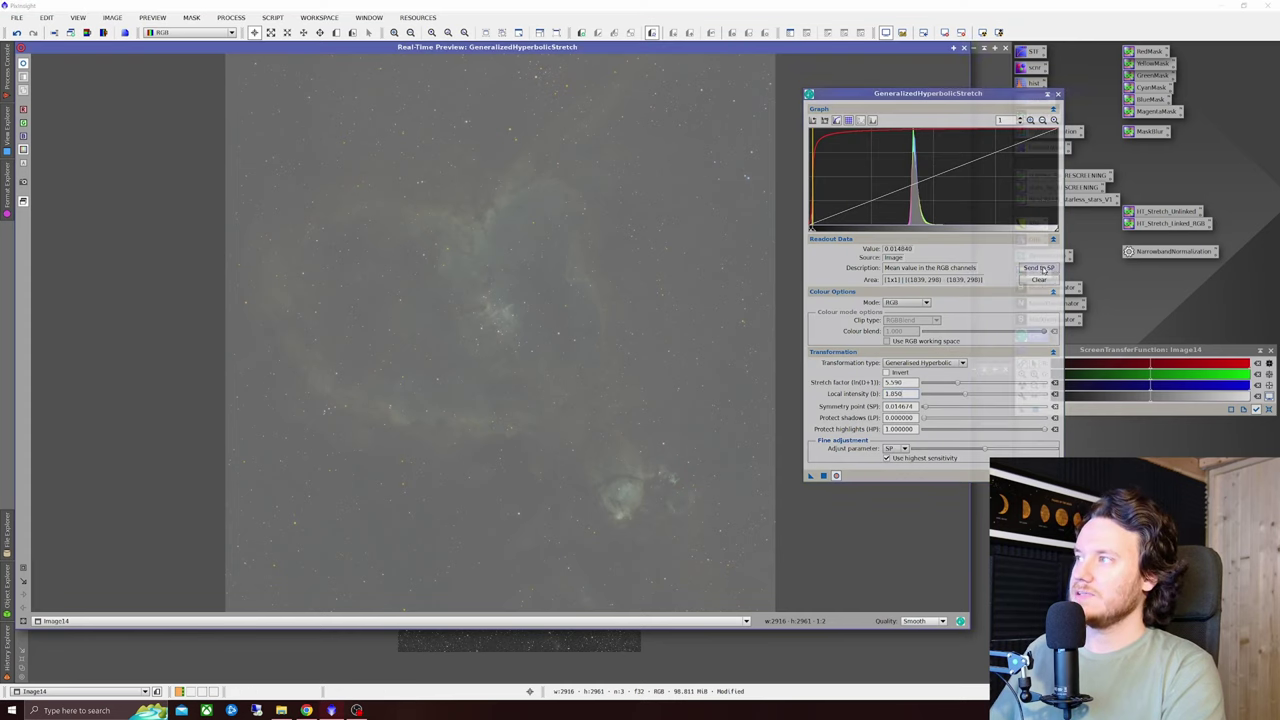
left_click(510, 198)
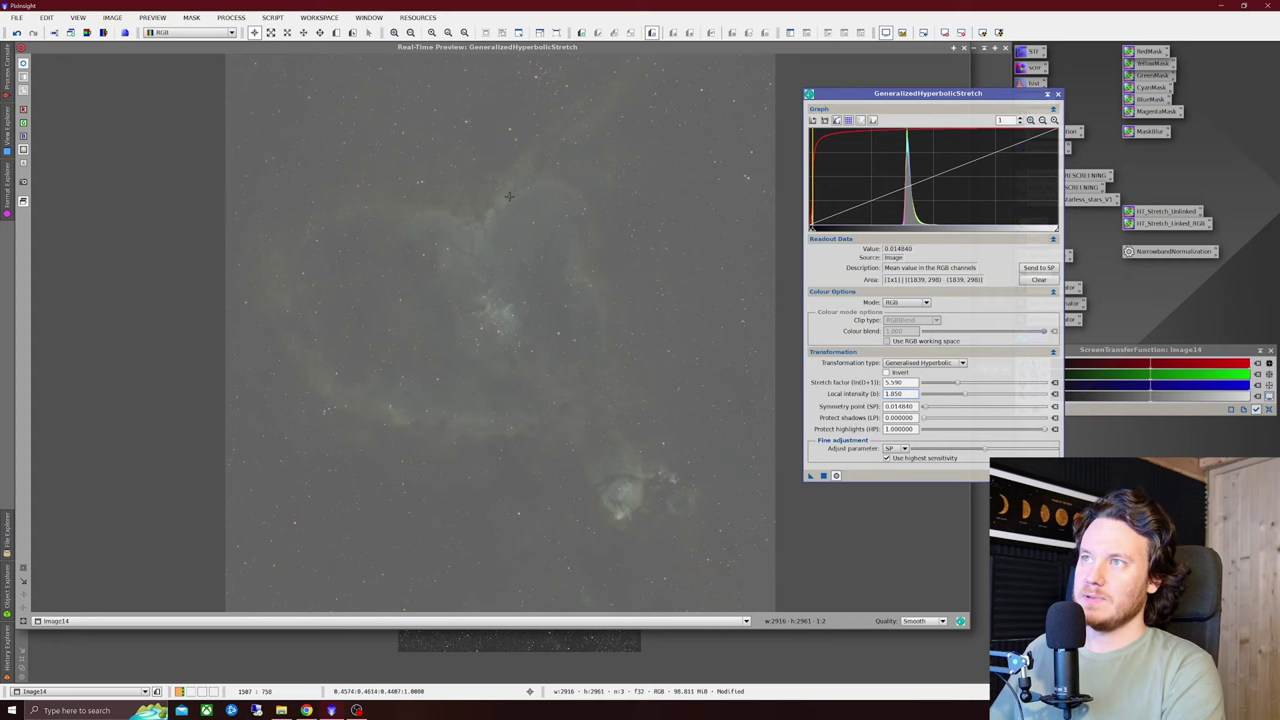
left_click(1038, 268)
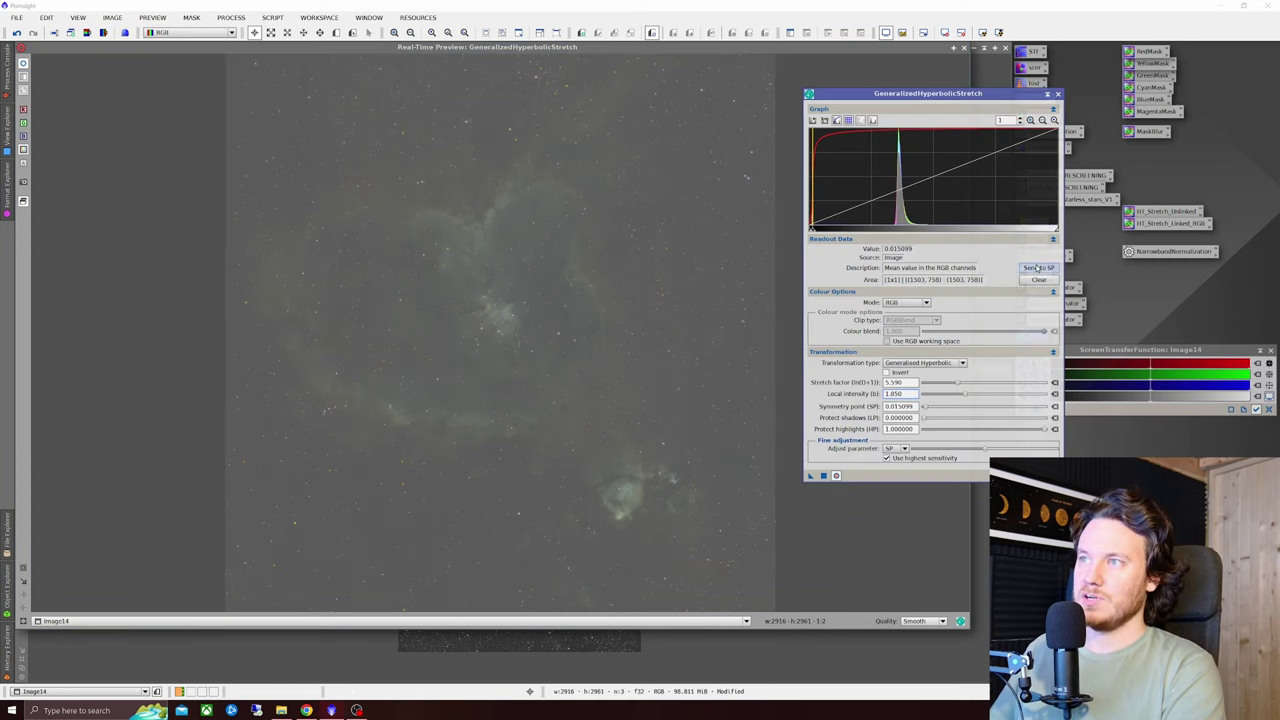
left_click_drag(960, 386, 988, 406)
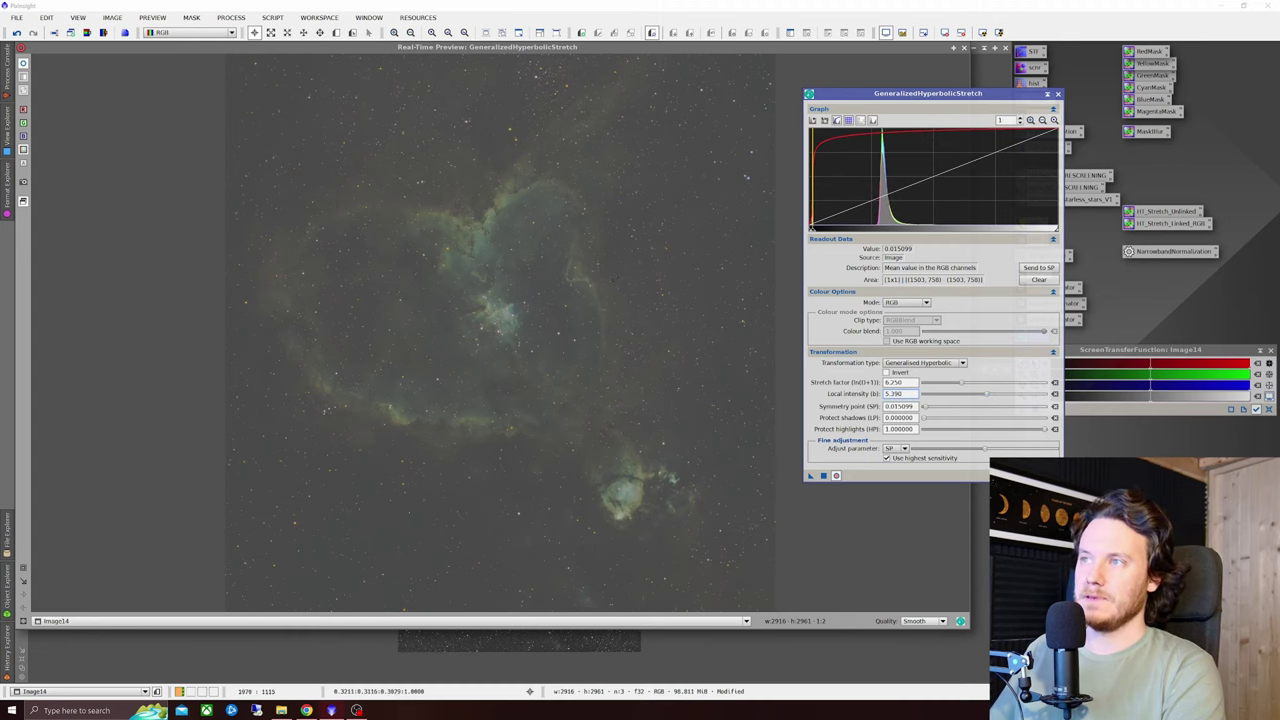
left_click(578, 250)
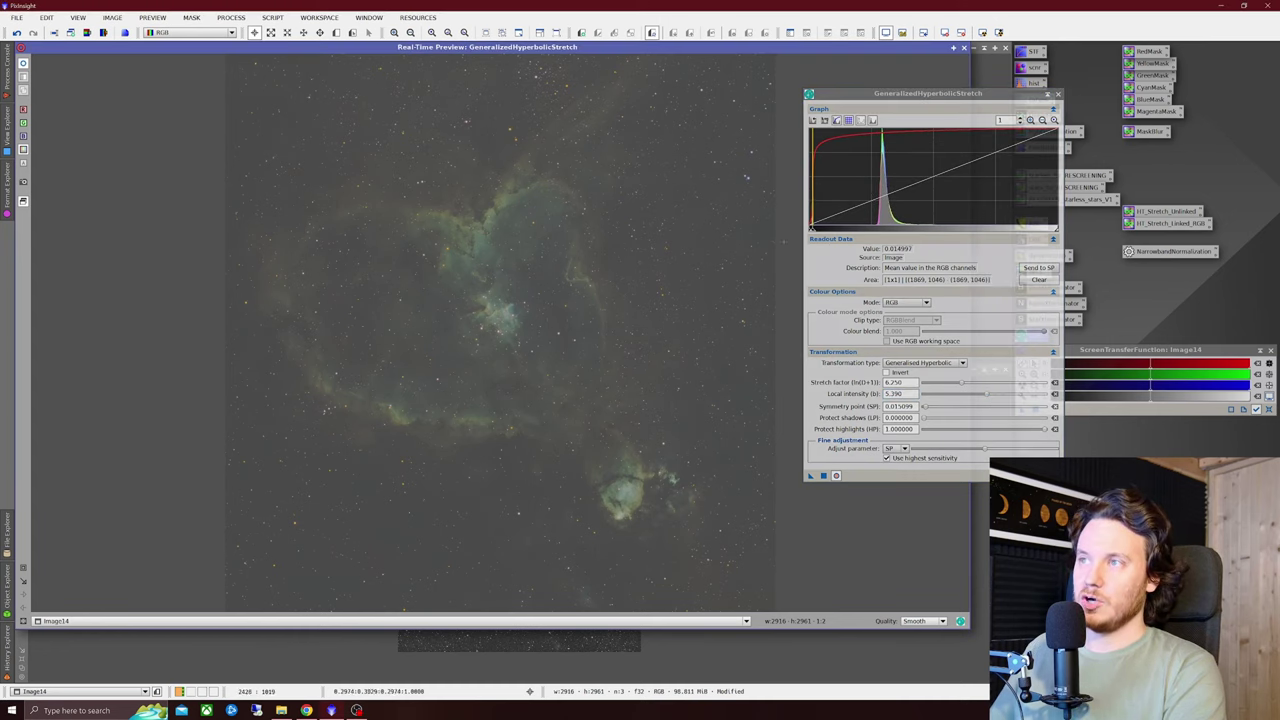
left_click(1040, 268)
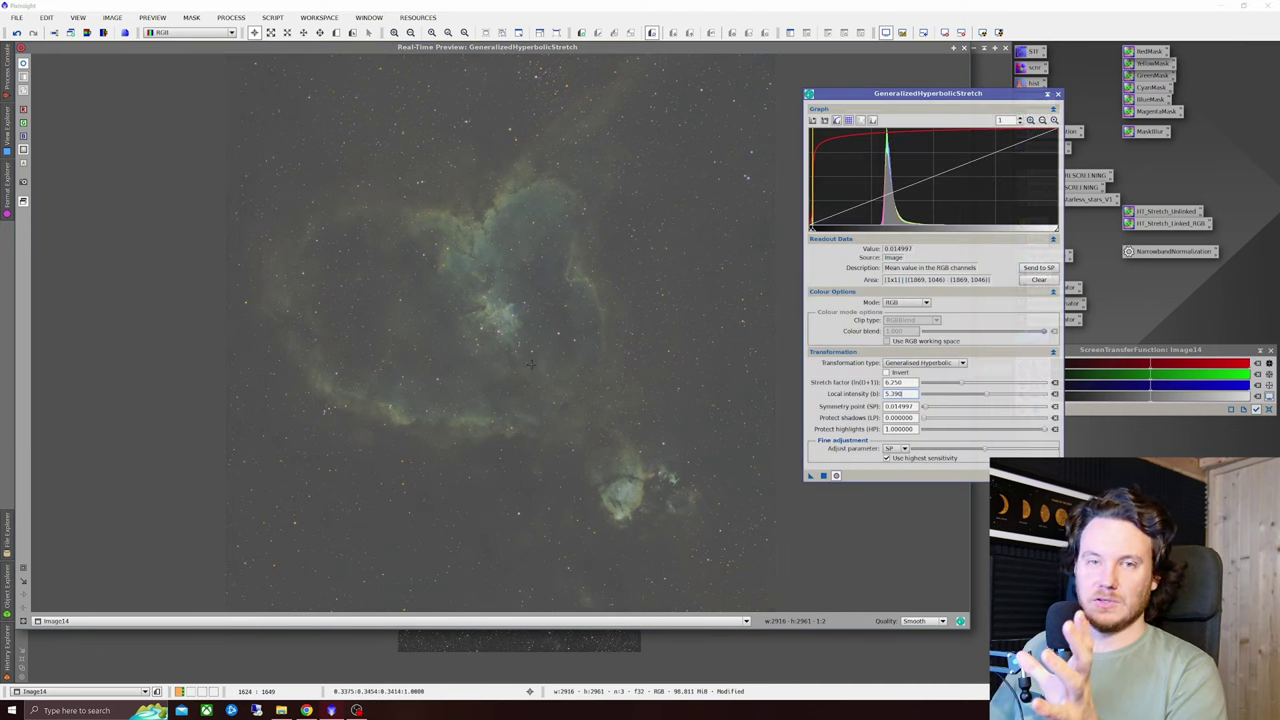
left_click(824, 476)
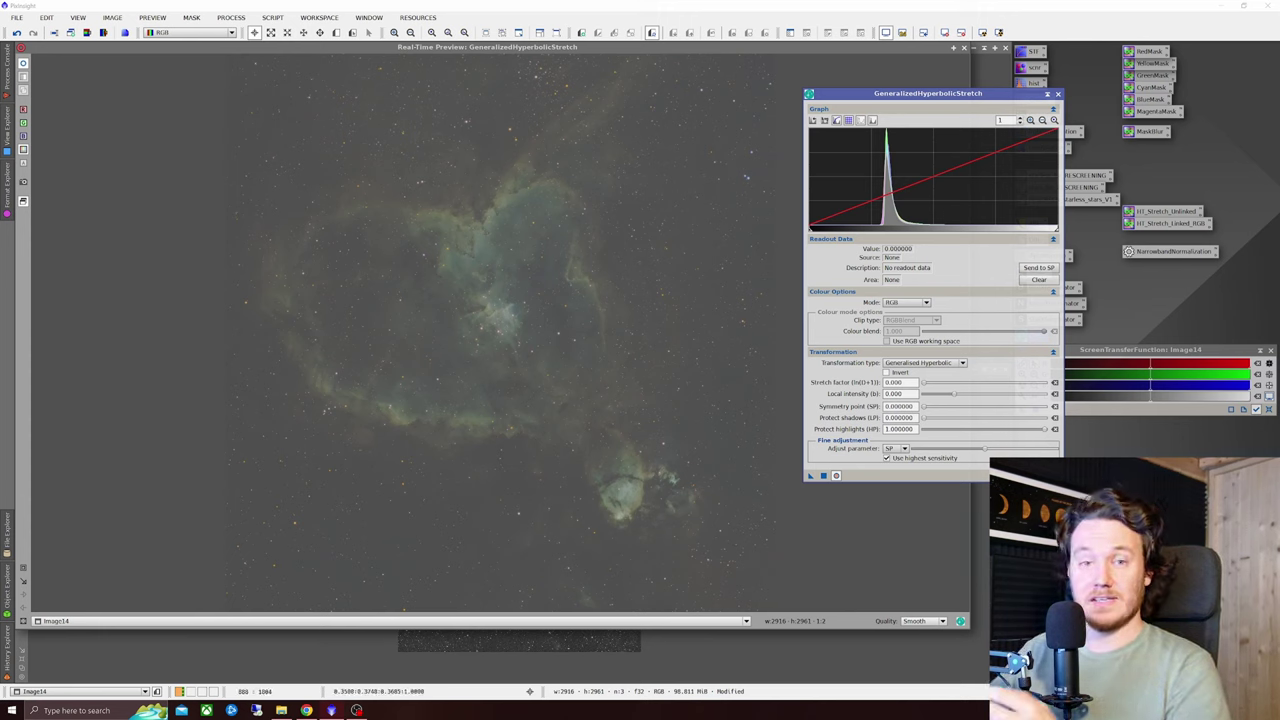
Step: Apply a Linear transformation raising Image14's black point to 0.276867
left_click(943, 366)
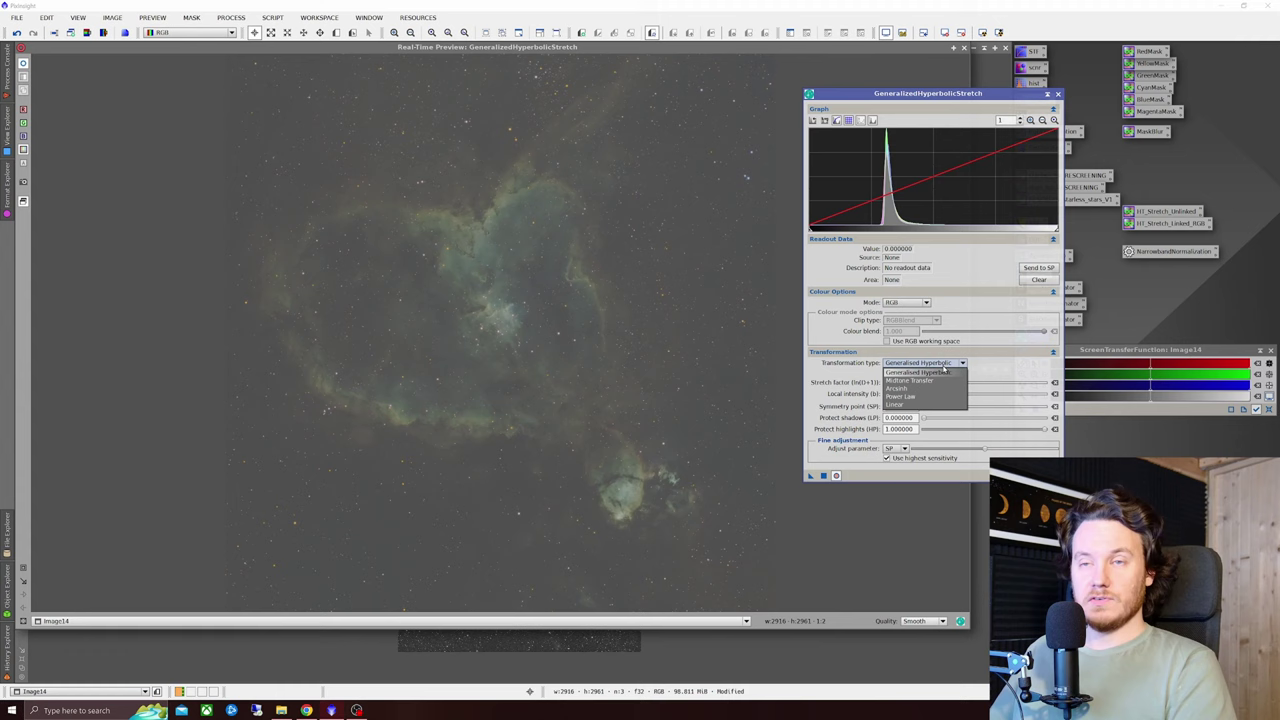
left_click(903, 405)
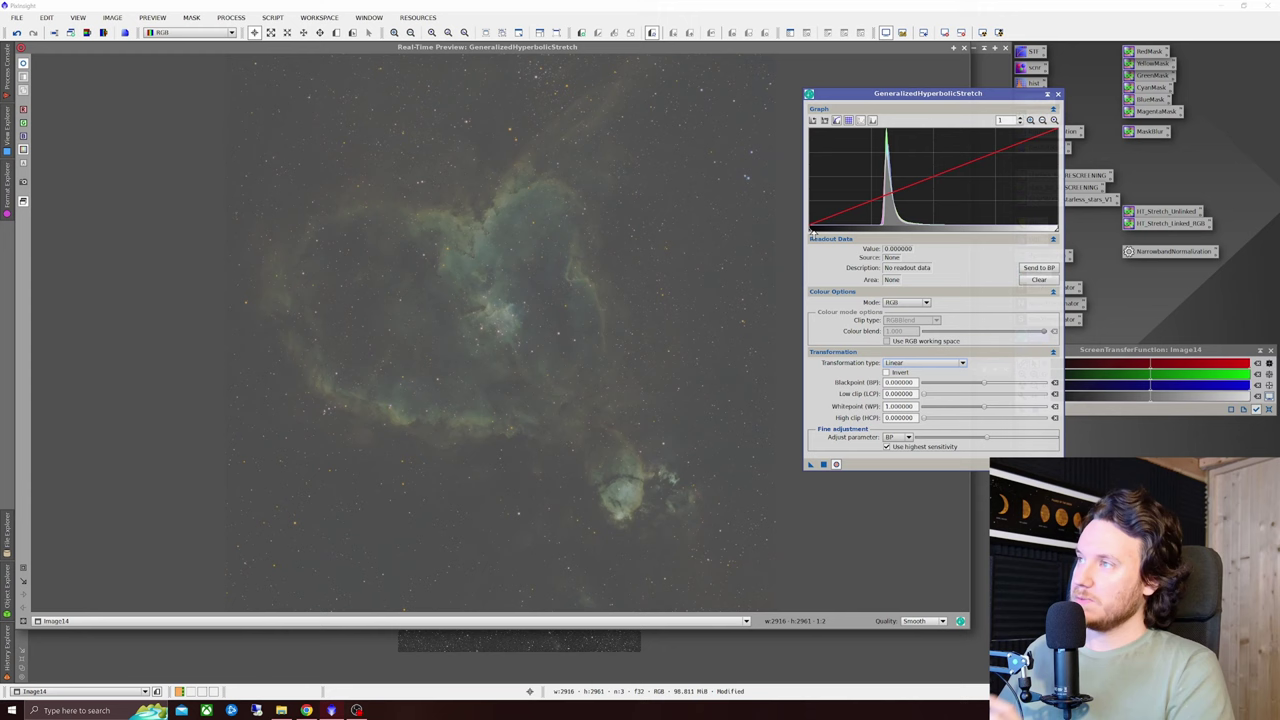
left_click_drag(812, 228, 866, 244)
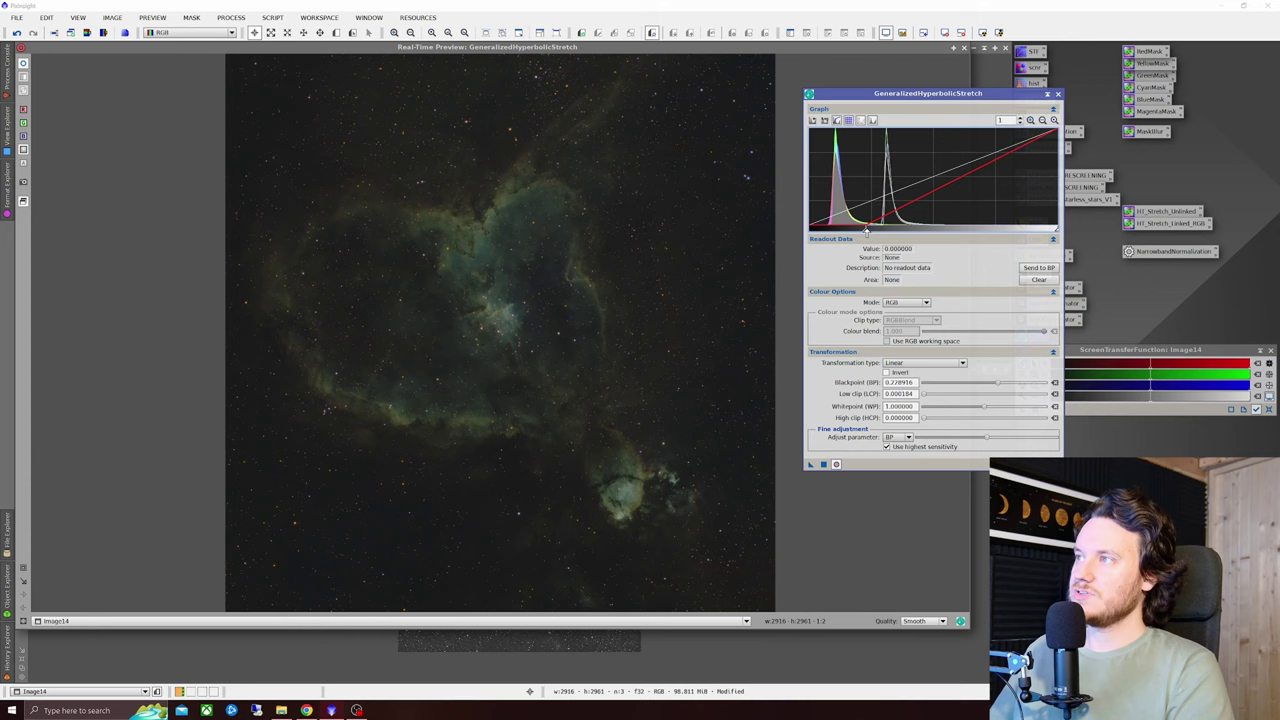
mouse_move(866, 232)
left_mouse_down()
mouse_move(884, 239)
mouse_move(820, 250)
mouse_move(862, 250)
left_mouse_up()
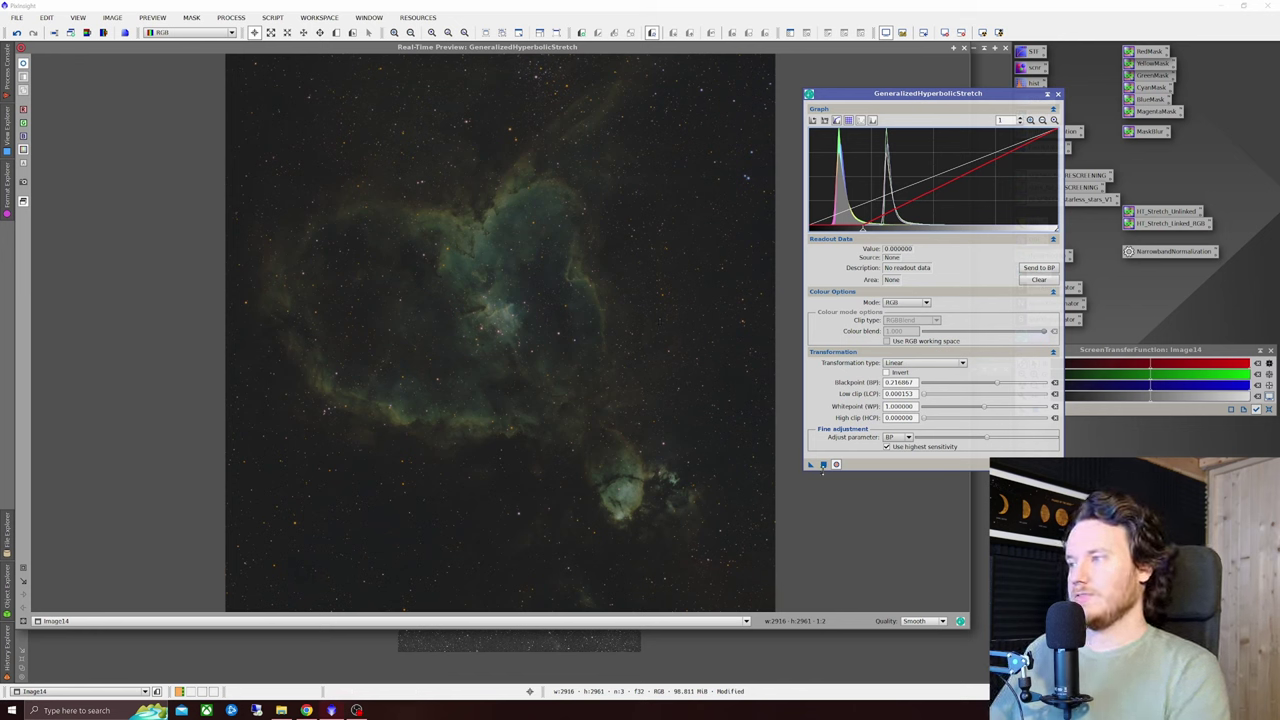
left_click(929, 440)
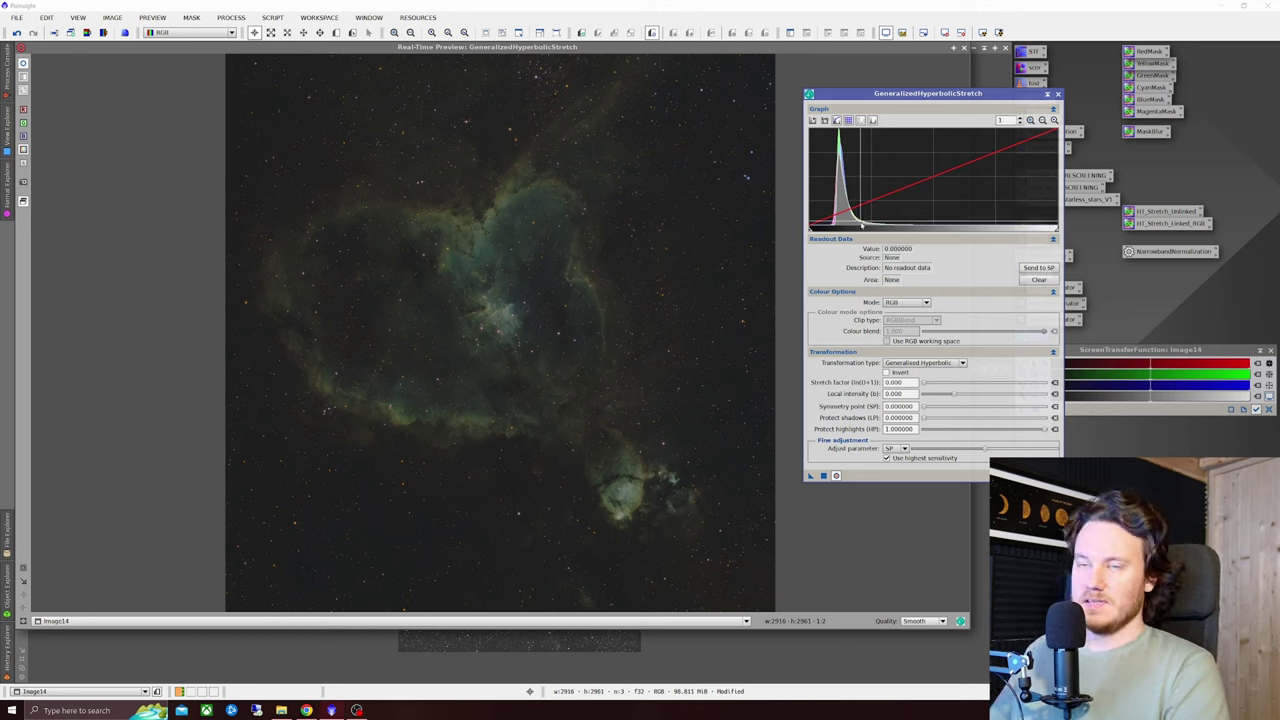
Step: Apply a stretch with symmetry point 0.2249, stretch factor 1.44 and local intensity 0.97, then close GHS
left_click(866, 227)
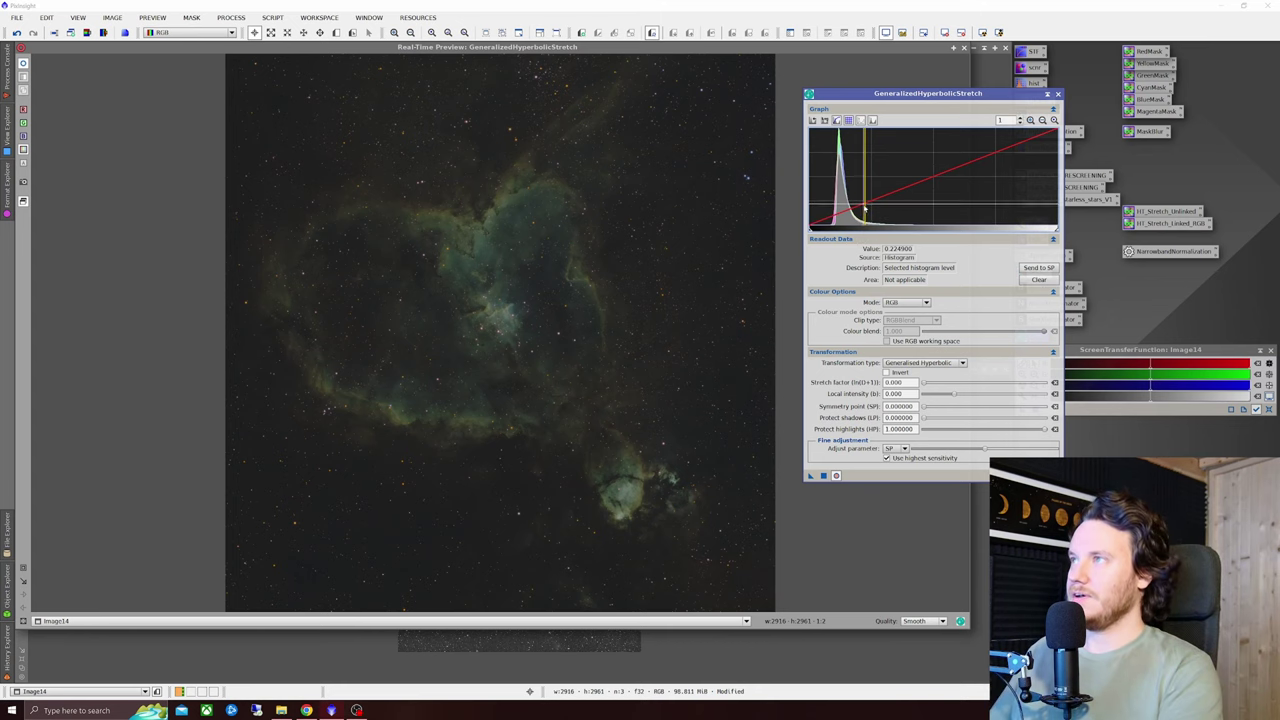
left_click(1046, 269)
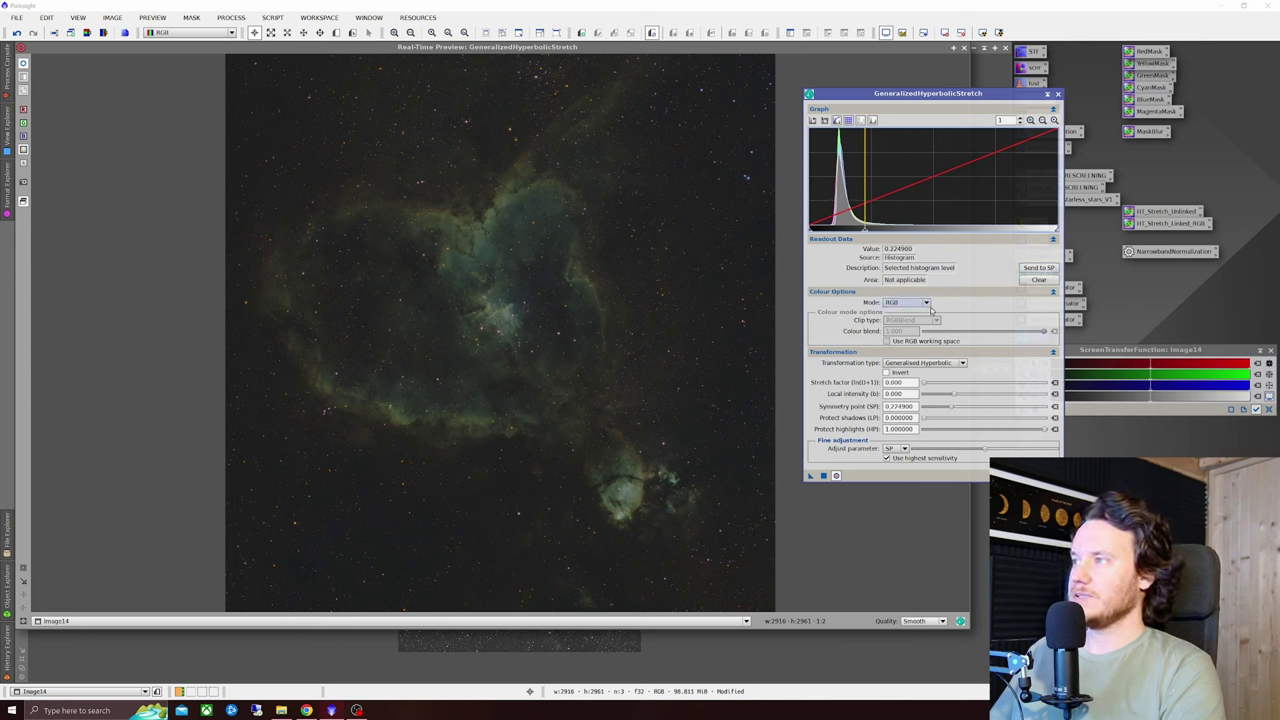
left_click_drag(925, 386, 935, 389)
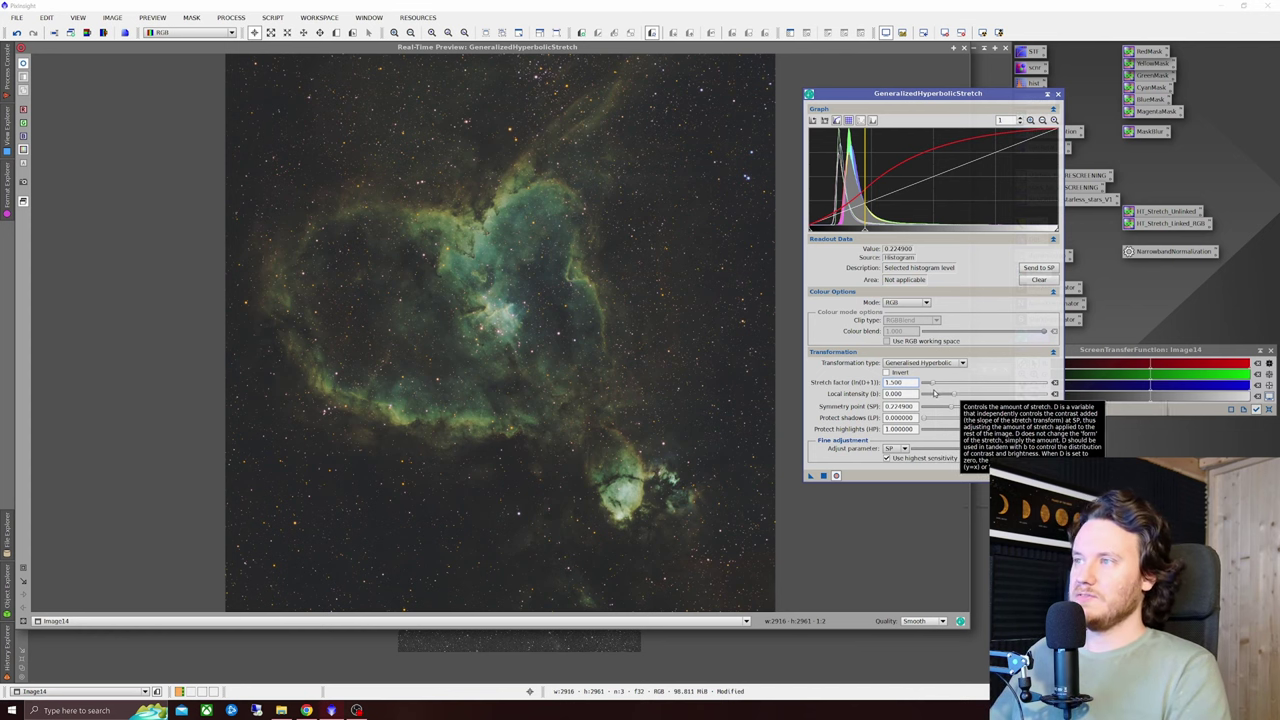
left_click_drag(926, 384, 958, 398)
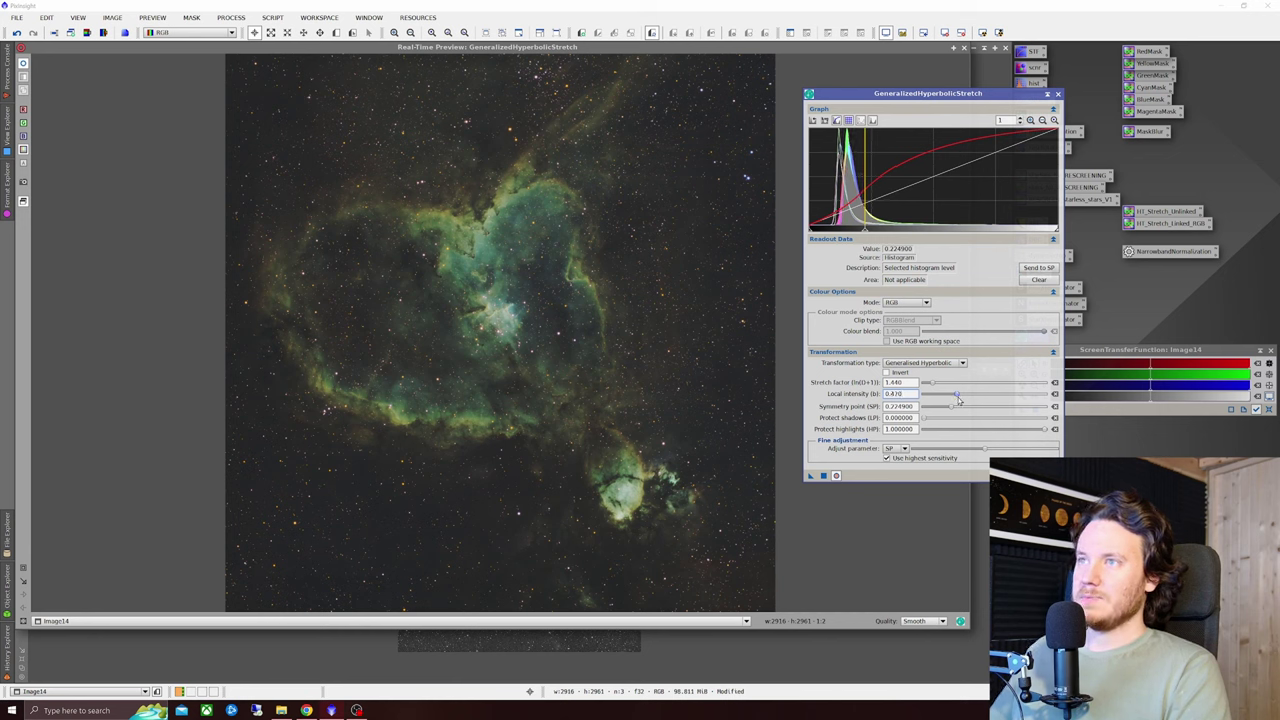
left_click(932, 383)
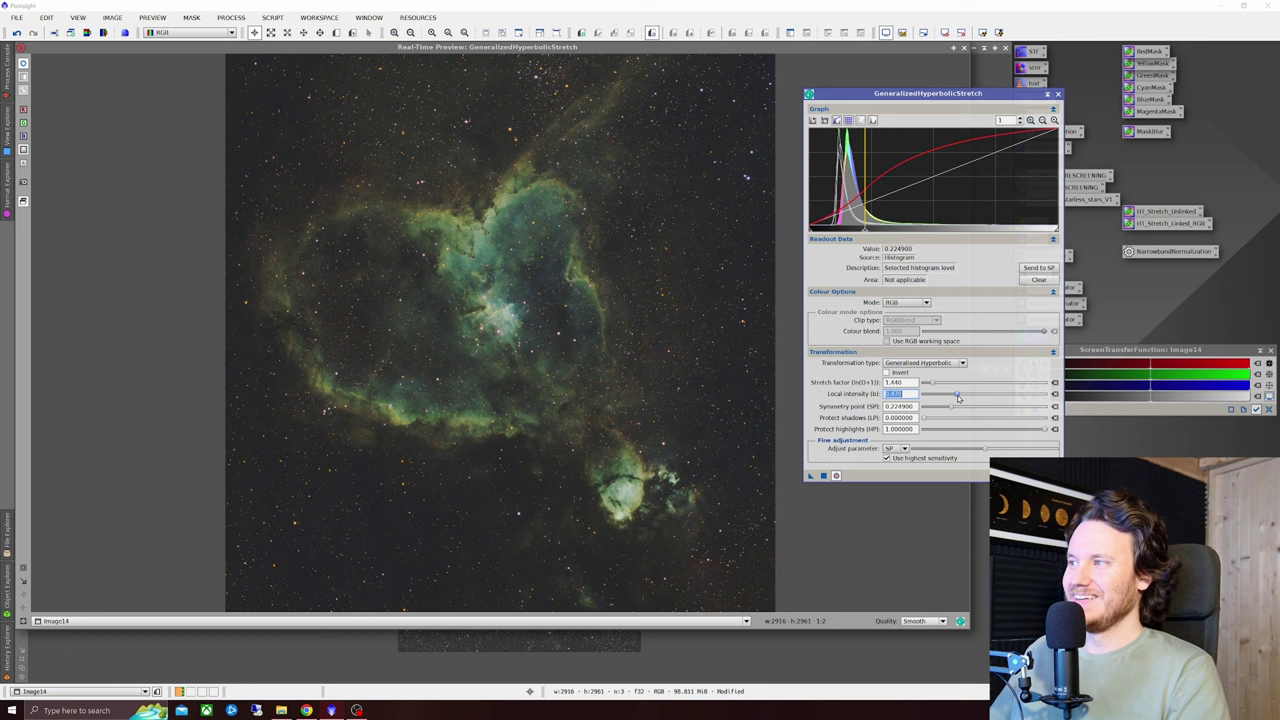
left_click_drag(957, 397, 962, 399)
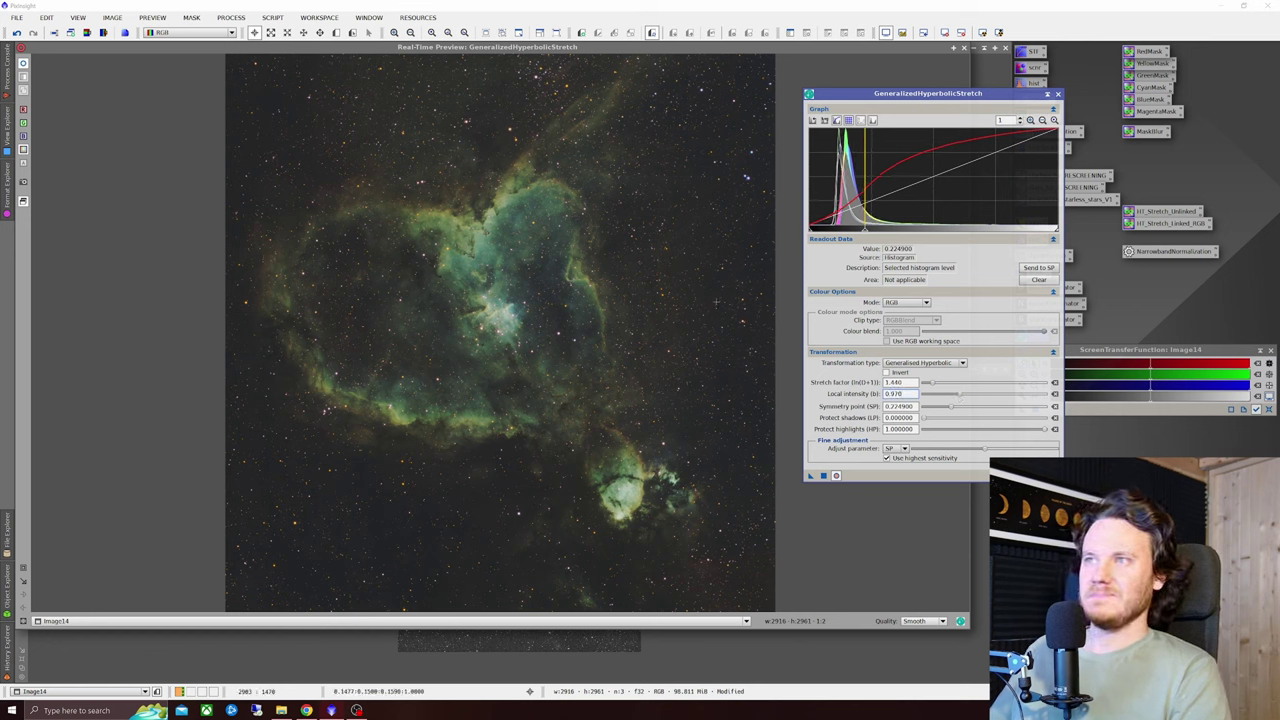
left_click(23, 64)
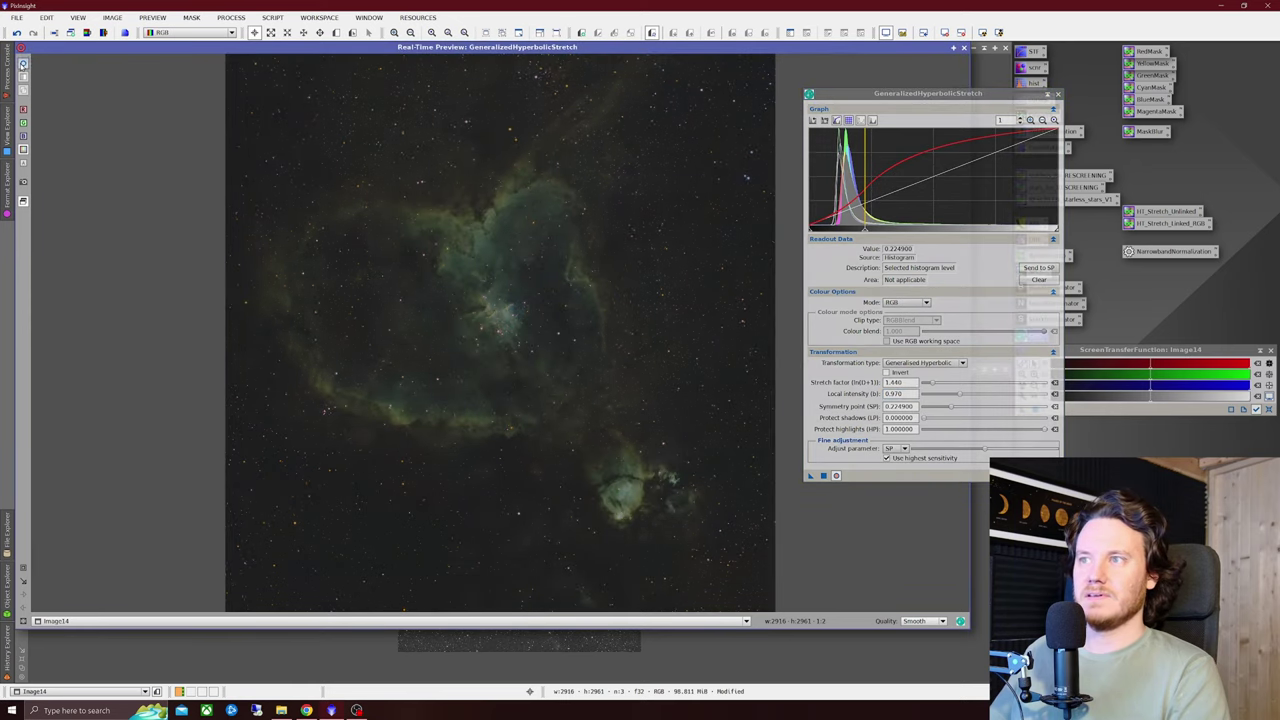
left_click(824, 477)
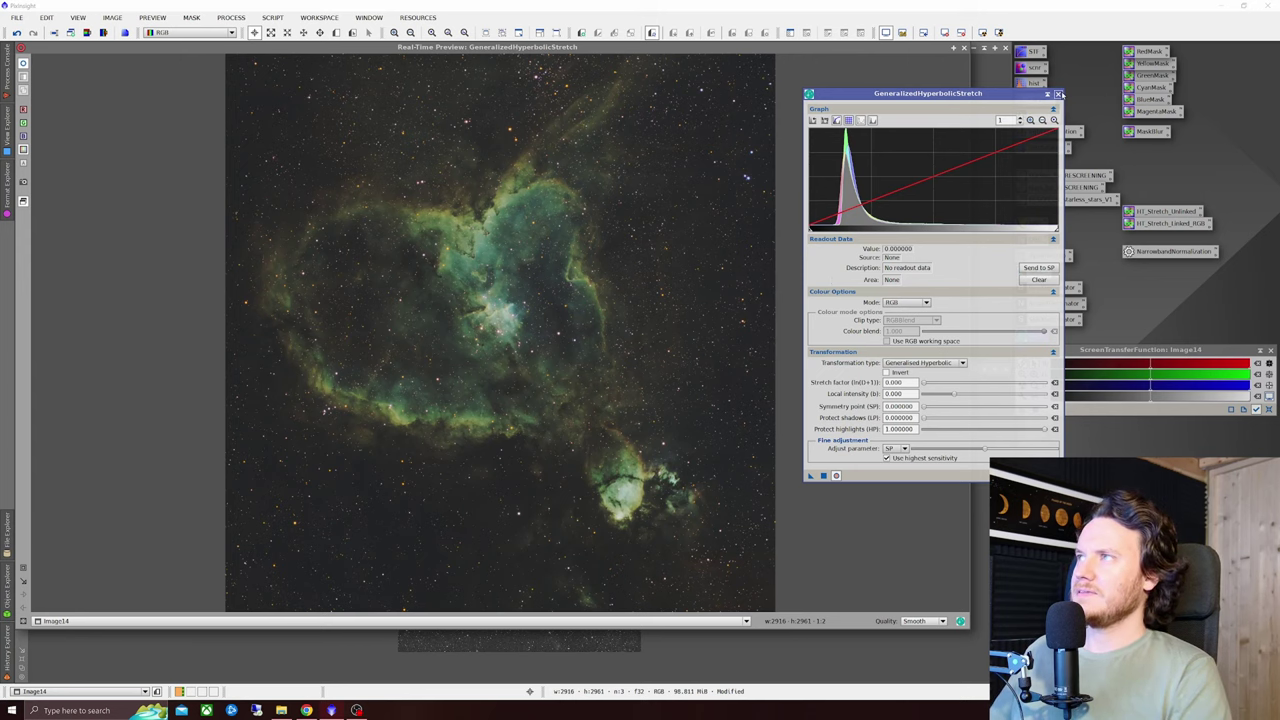
left_click(1058, 94)
Step: Close the preview and run StarXTerminator on Image14 with Generate Star Image and Unscreen Stars on
left_click(964, 49)
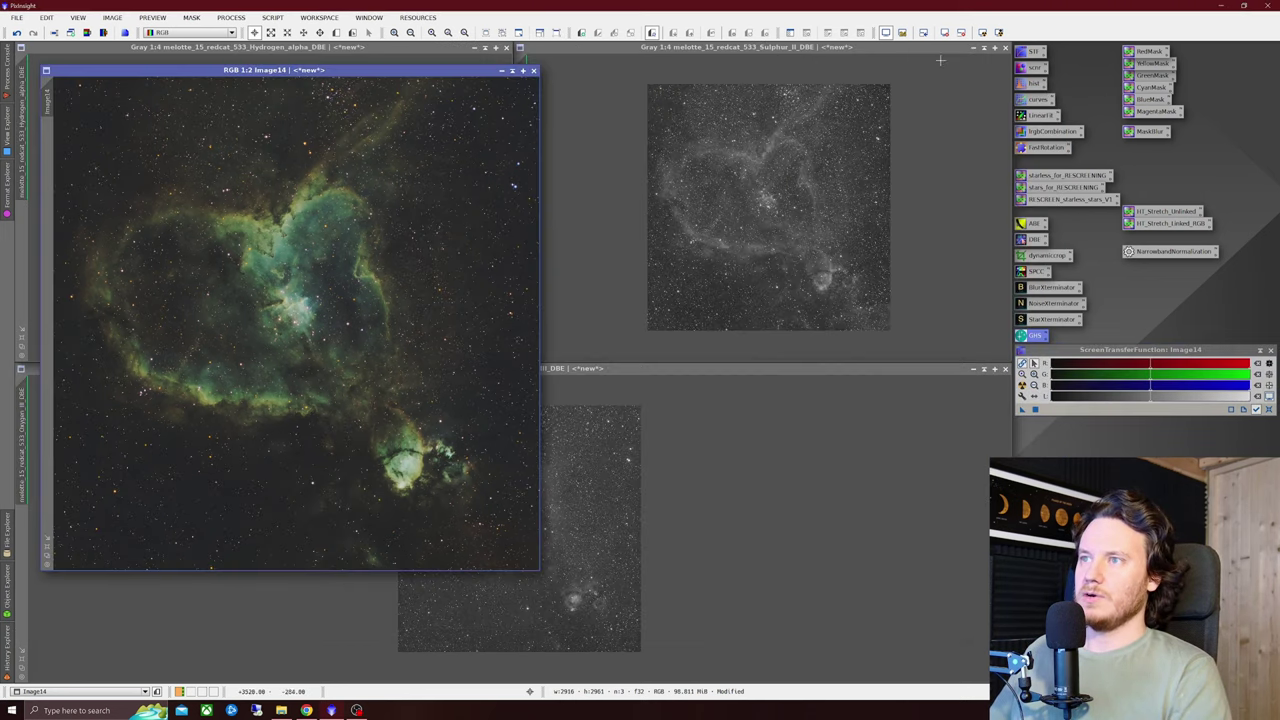
left_click_drag(392, 71, 570, 79)
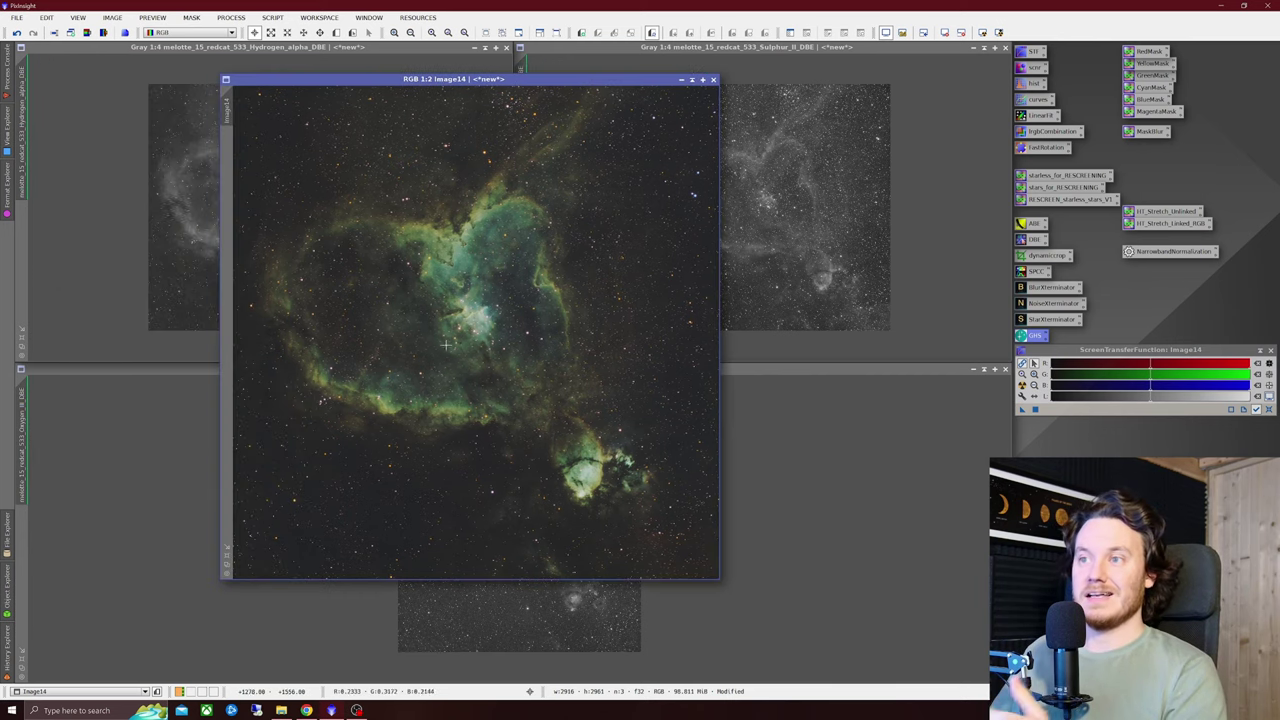
scroll(510, 300, "up", 2)
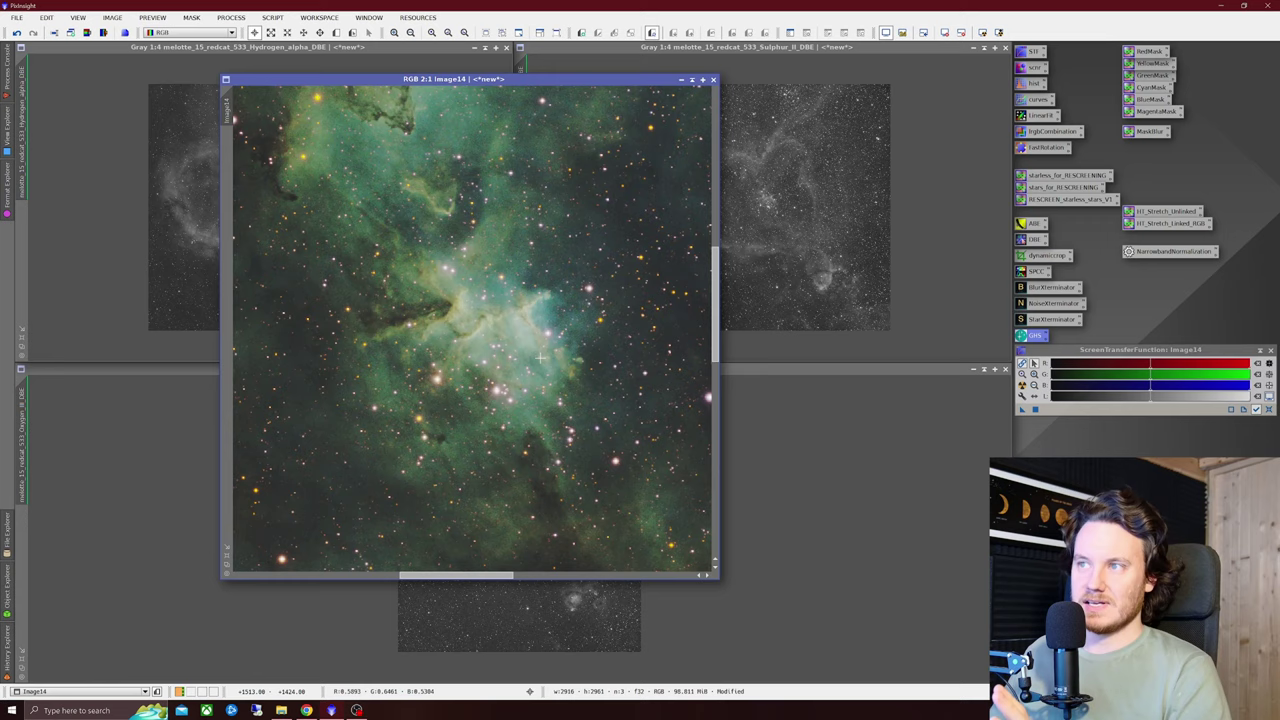
scroll(540, 357, "down", 2)
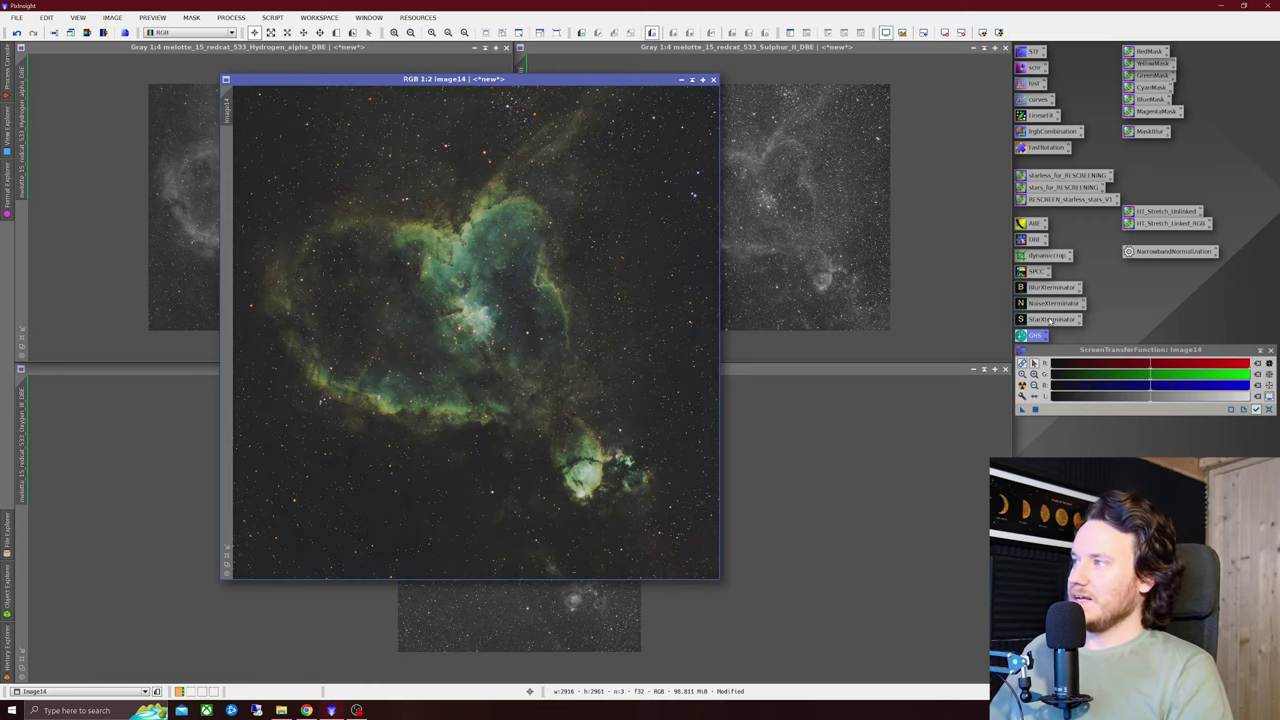
double_click(1049, 320)
left_click_drag(950, 208, 826, 153)
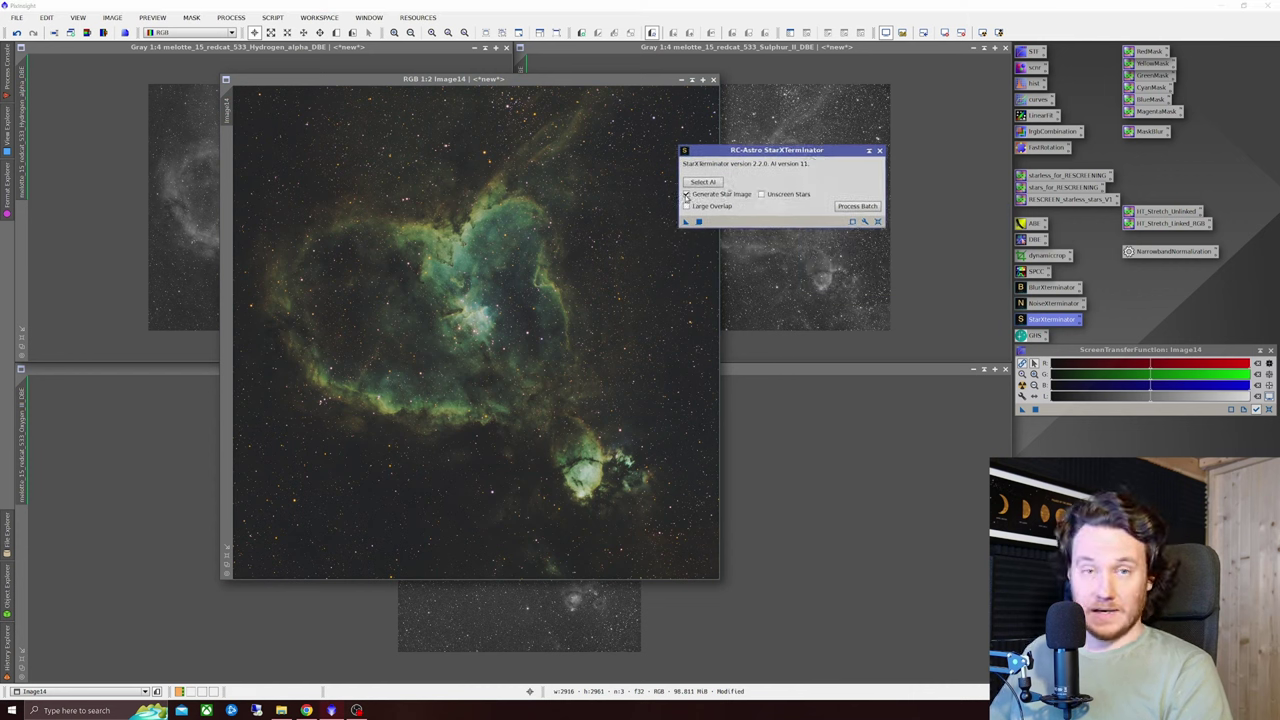
left_click(686, 194)
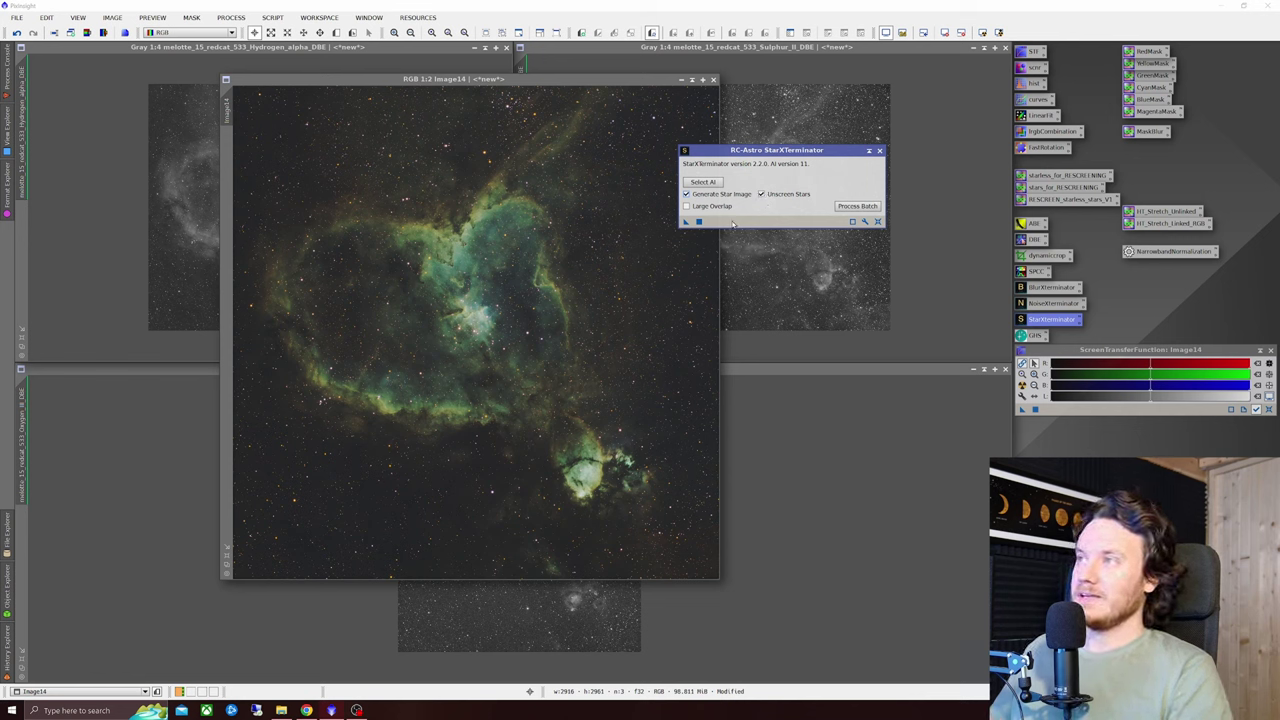
left_click_drag(803, 151, 909, 130)
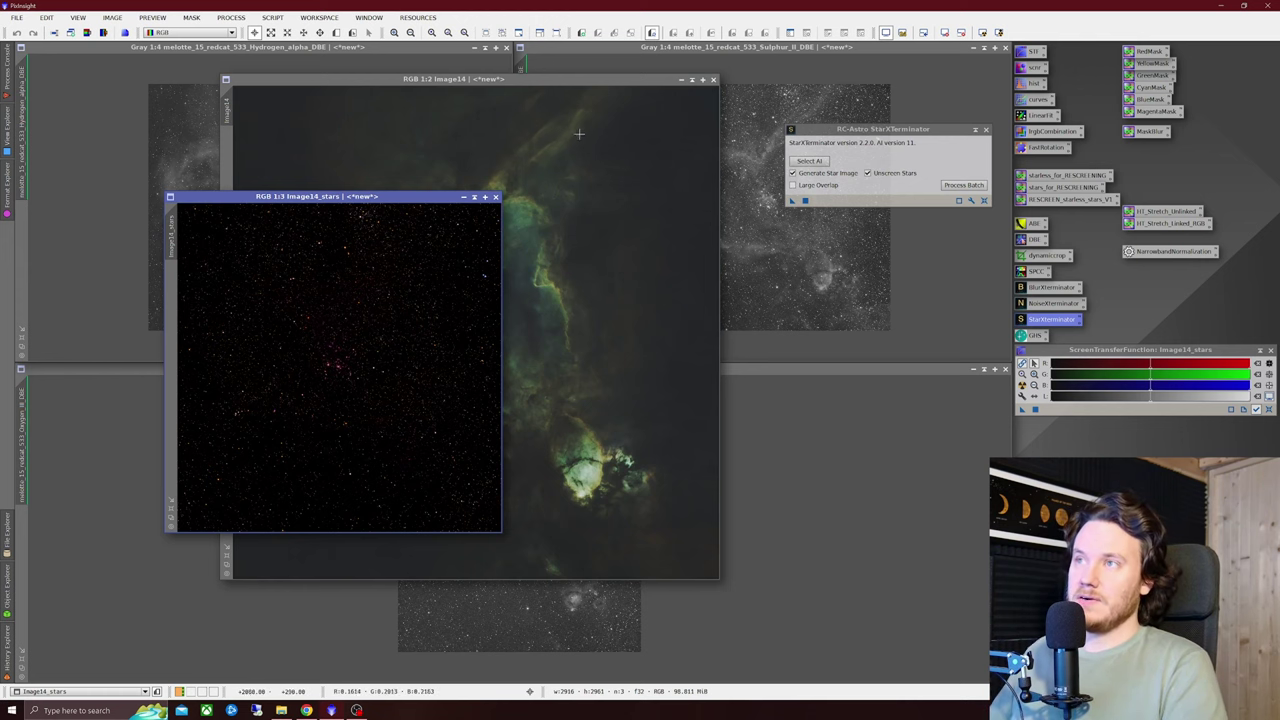
Step: Arrange the starless nebula and Image14_stars windows side by side
left_click_drag(530, 80, 669, 109)
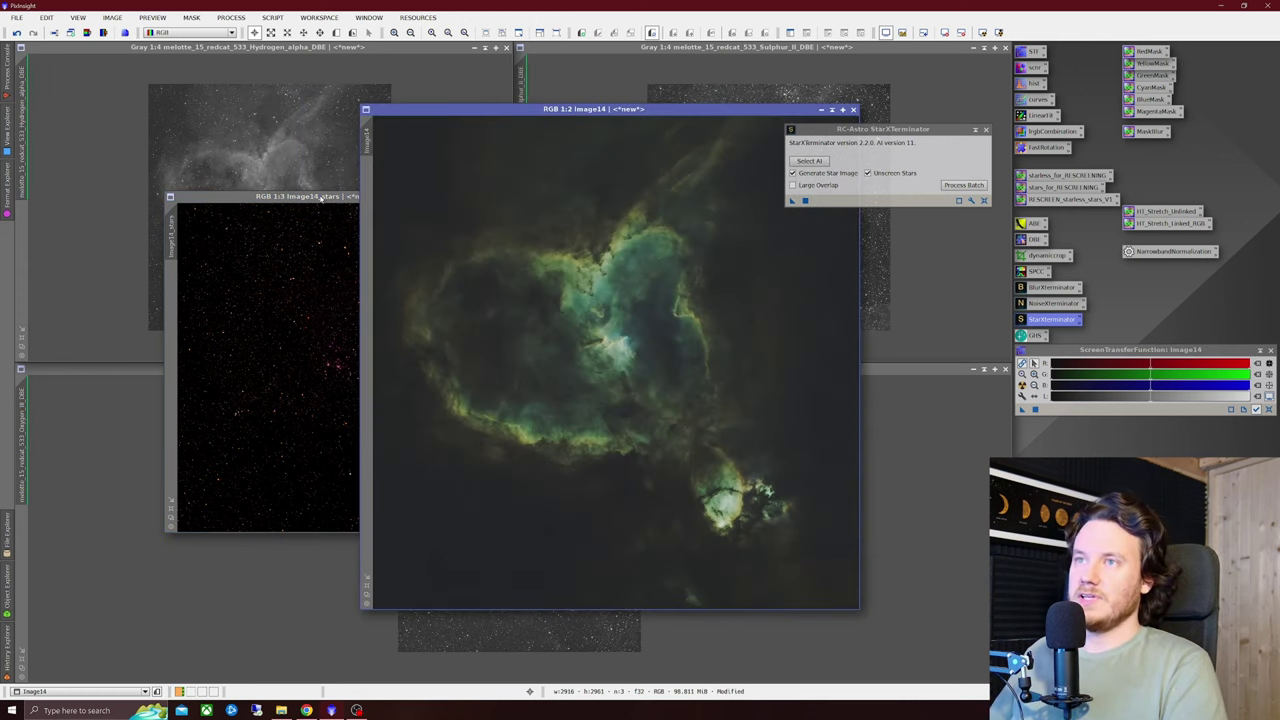
left_click_drag(321, 197, 226, 159)
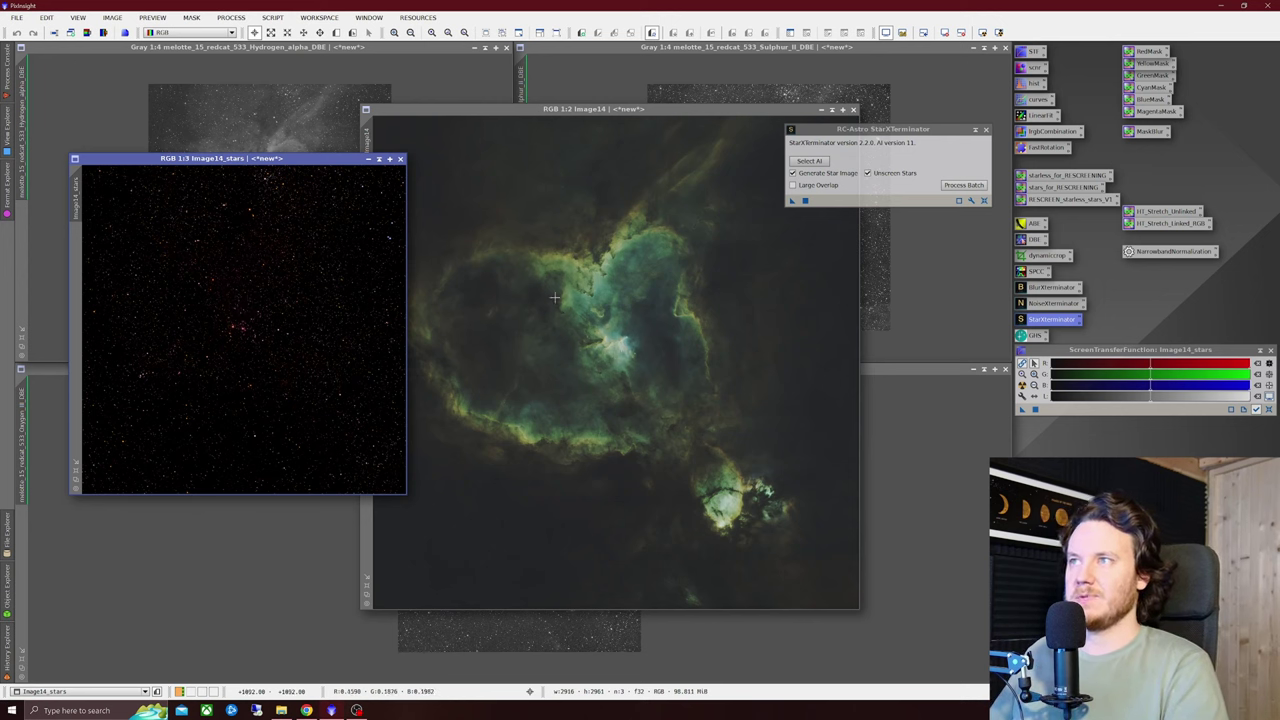
scroll(265, 310, "up", 2)
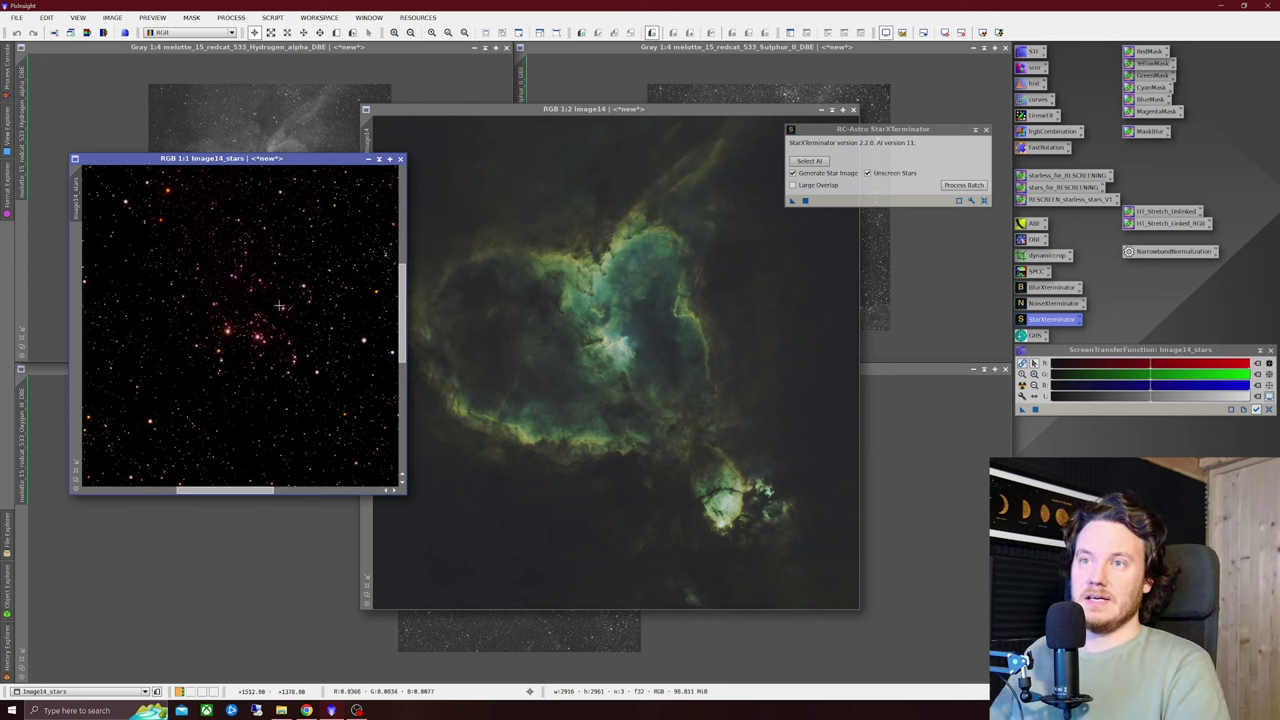
scroll(280, 306, "up", 1)
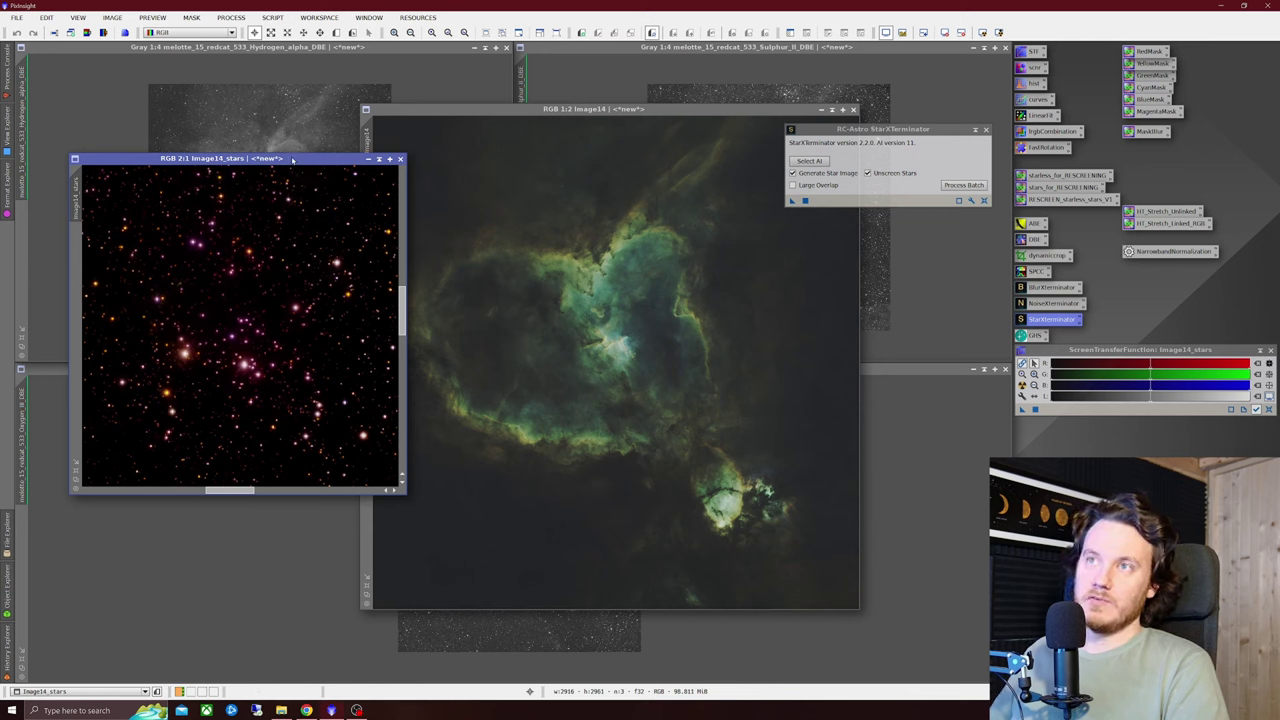
Step: Run the CorrectMagentaStars script on Image14_stars and tidy the window layout
left_click(272, 17)
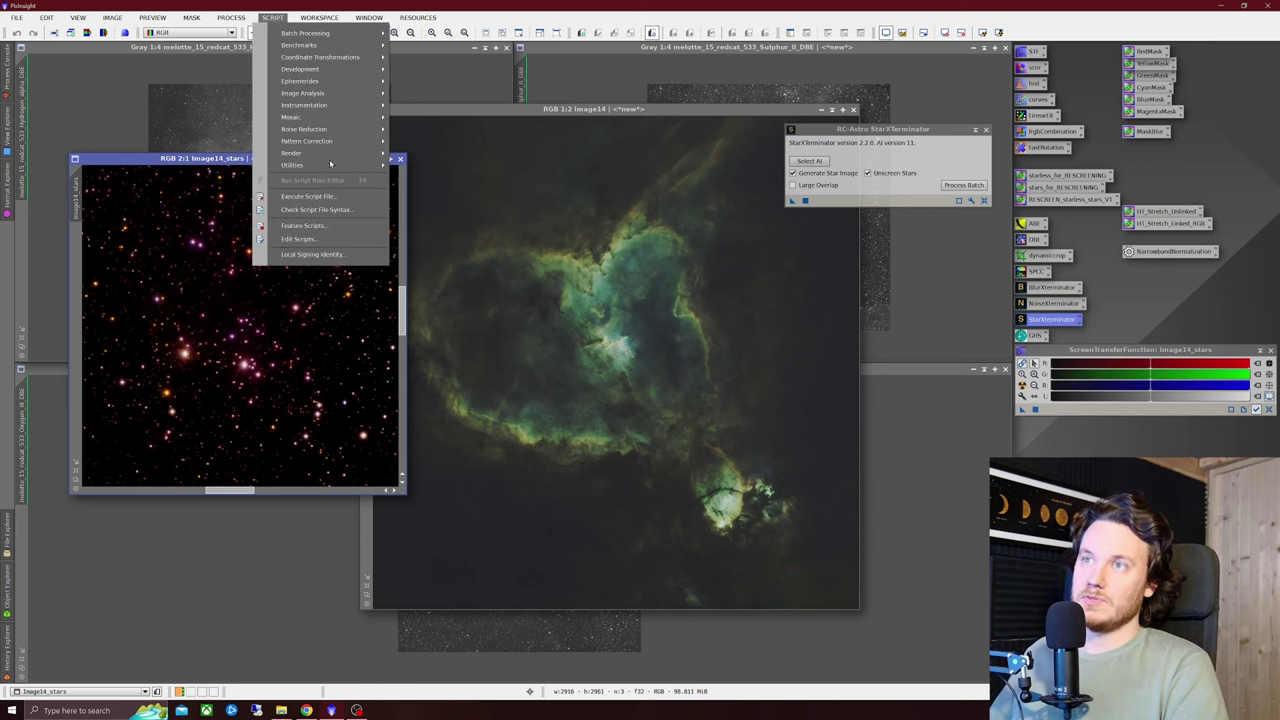
mouse_move(330, 168)
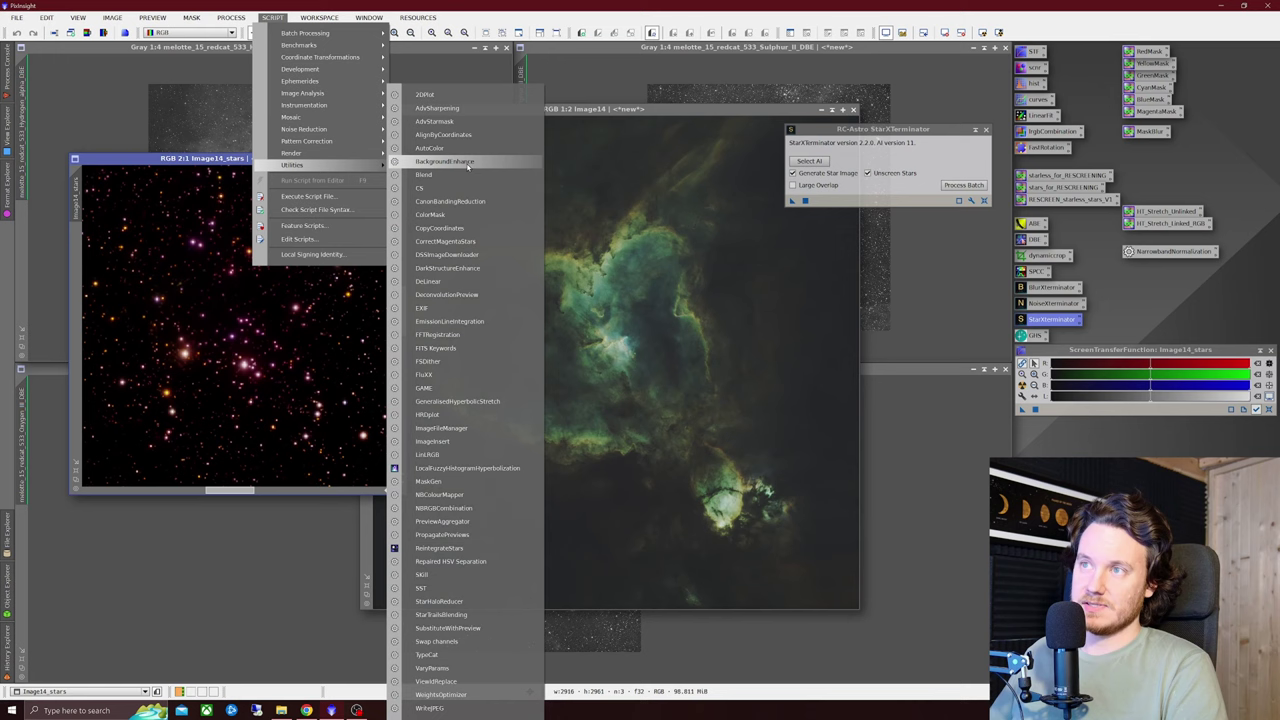
left_click(465, 244)
left_click(676, 425)
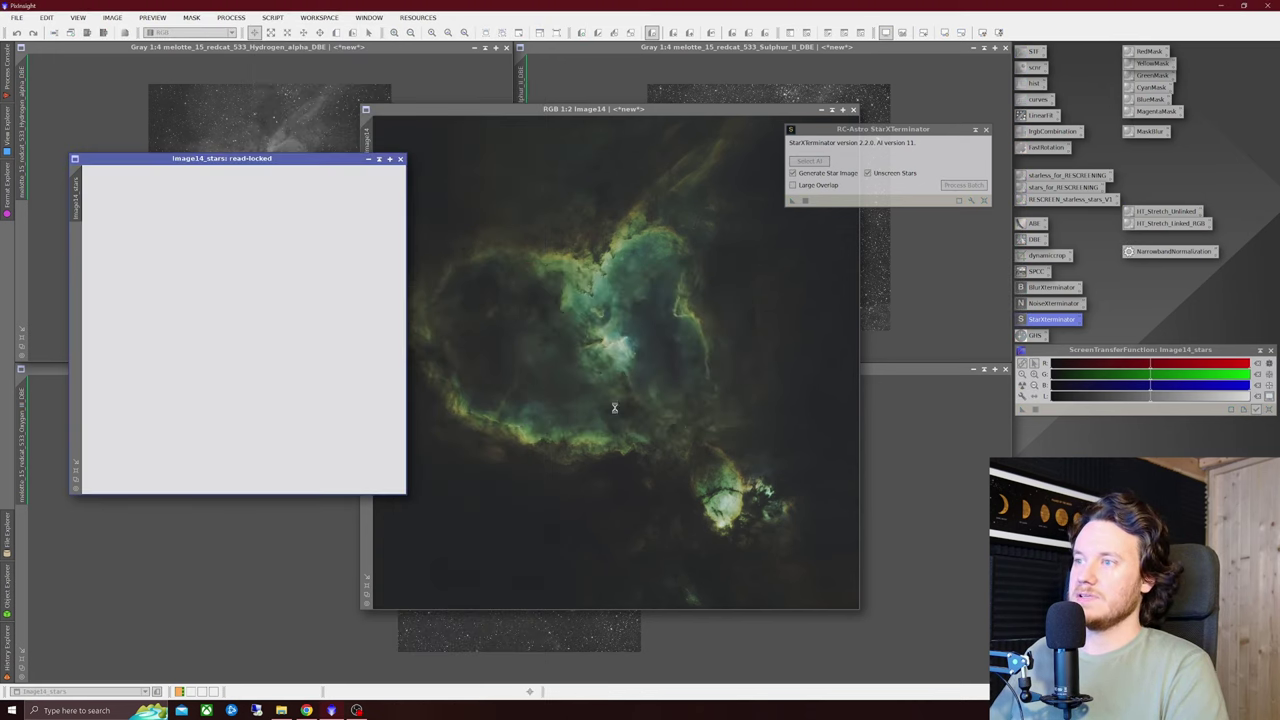
left_click(723, 427)
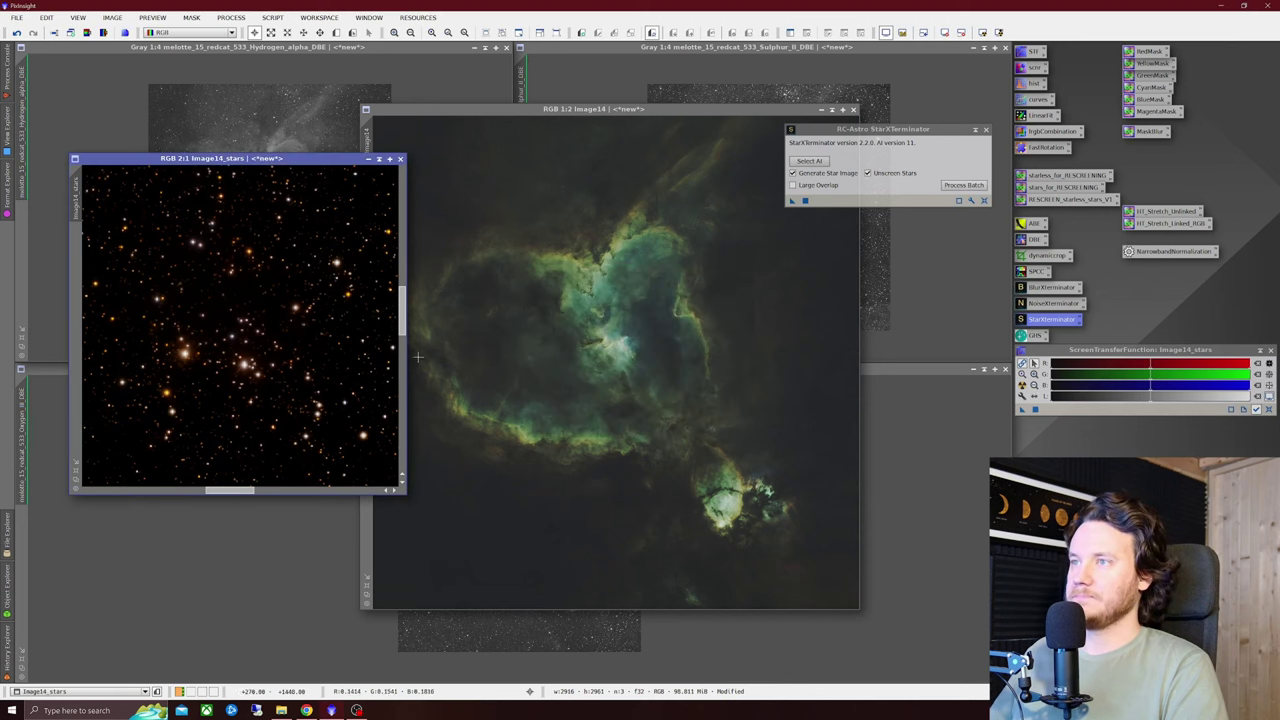
scroll(820, 410, "down", 1)
scroll(840, 400, "up", 2)
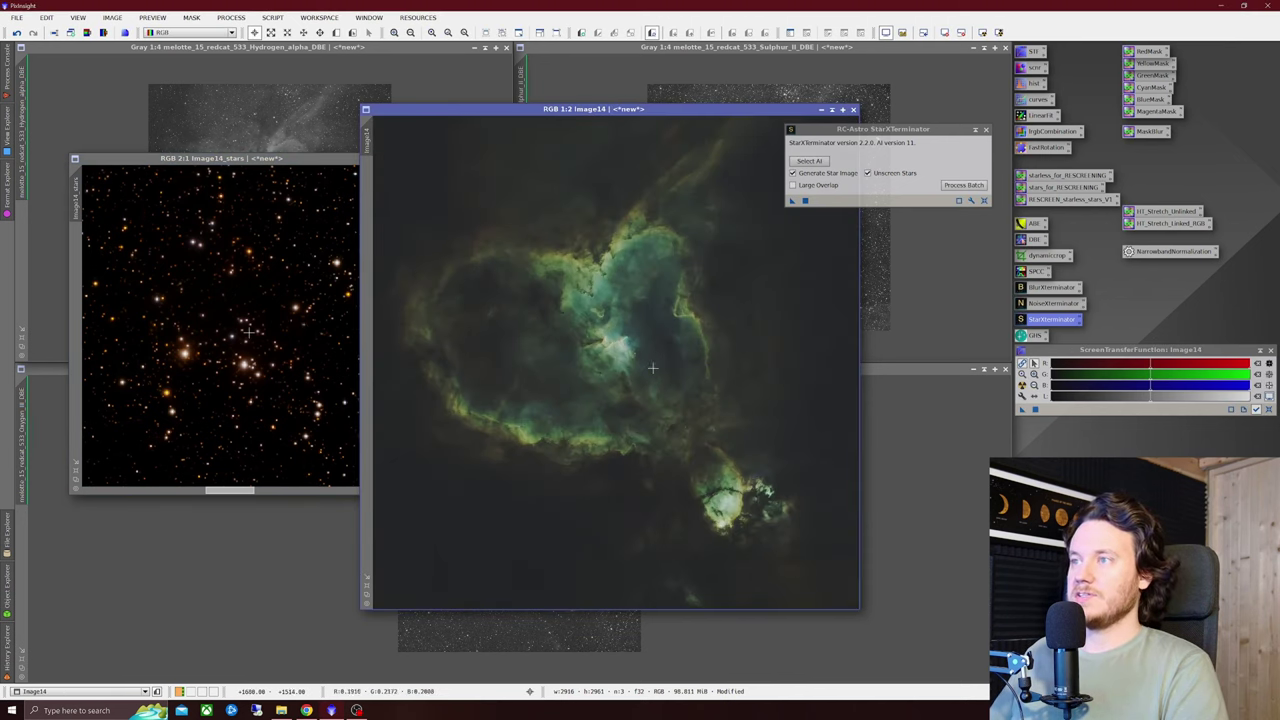
left_click_drag(915, 131, 943, 144)
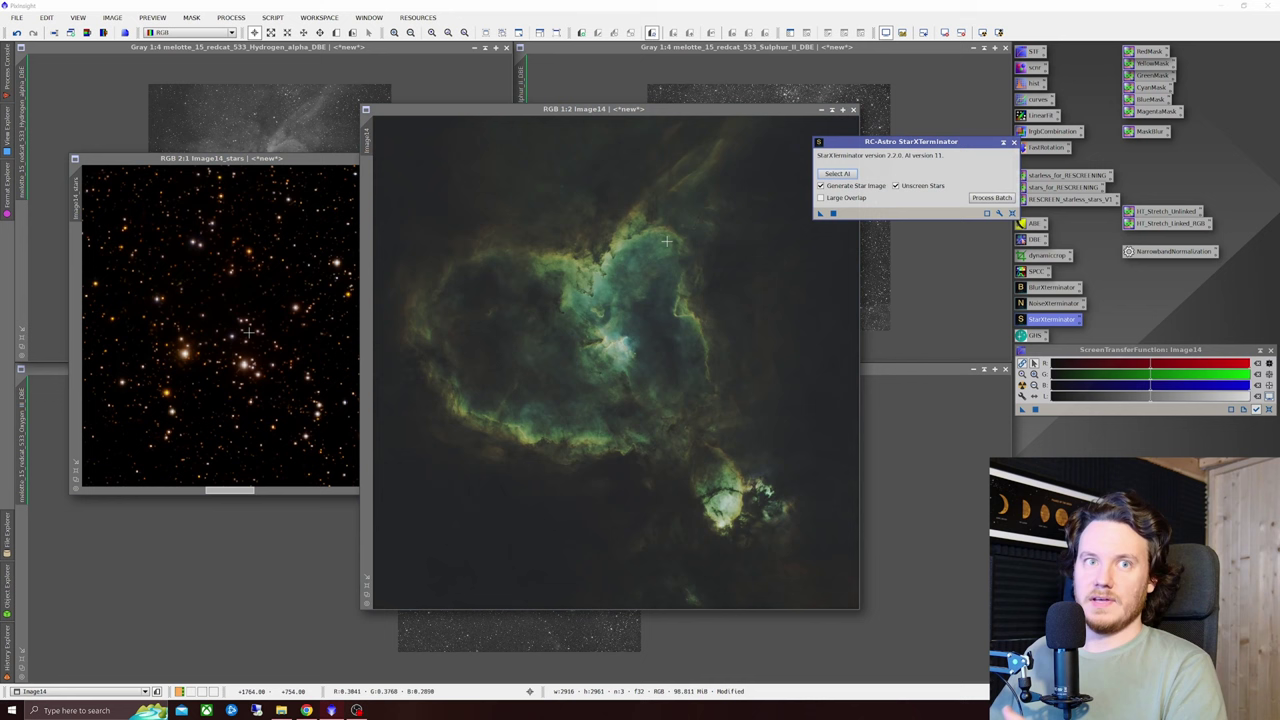
left_click_drag(625, 113, 574, 111)
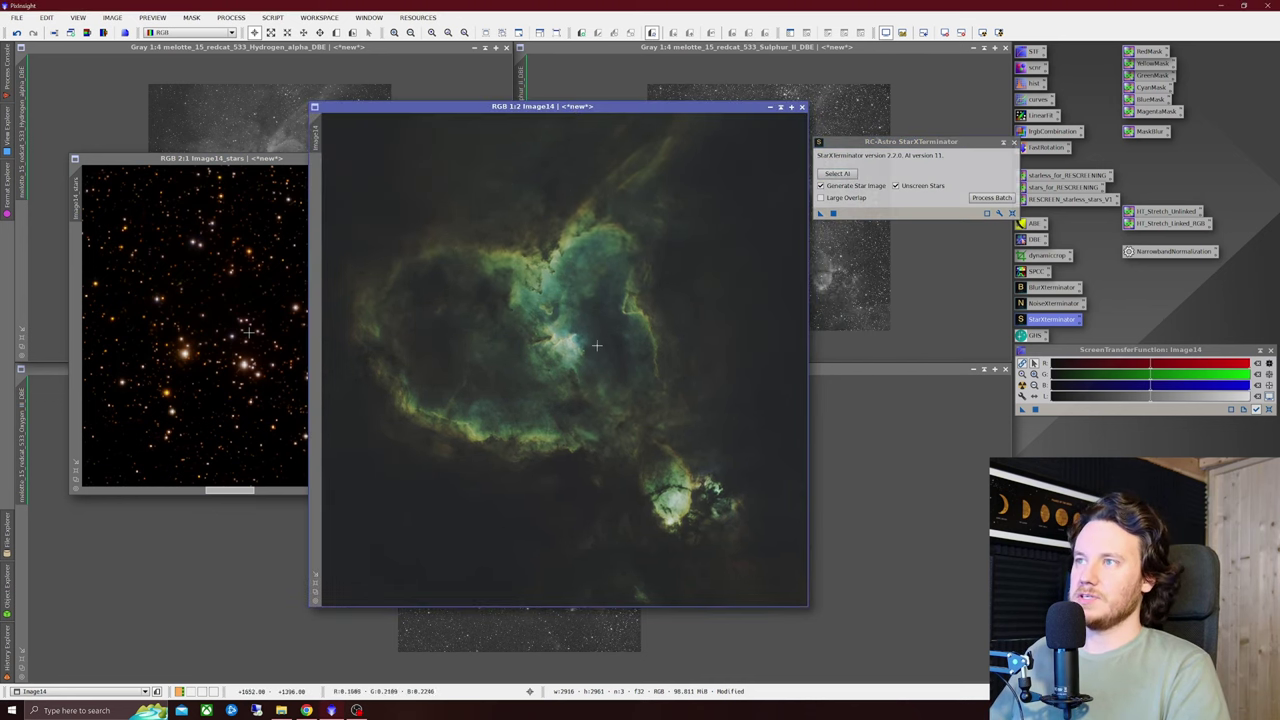
Step: Close the StarXTerminator settings
left_click(935, 143)
left_click(1013, 142)
scroll(557, 320, "up", 2)
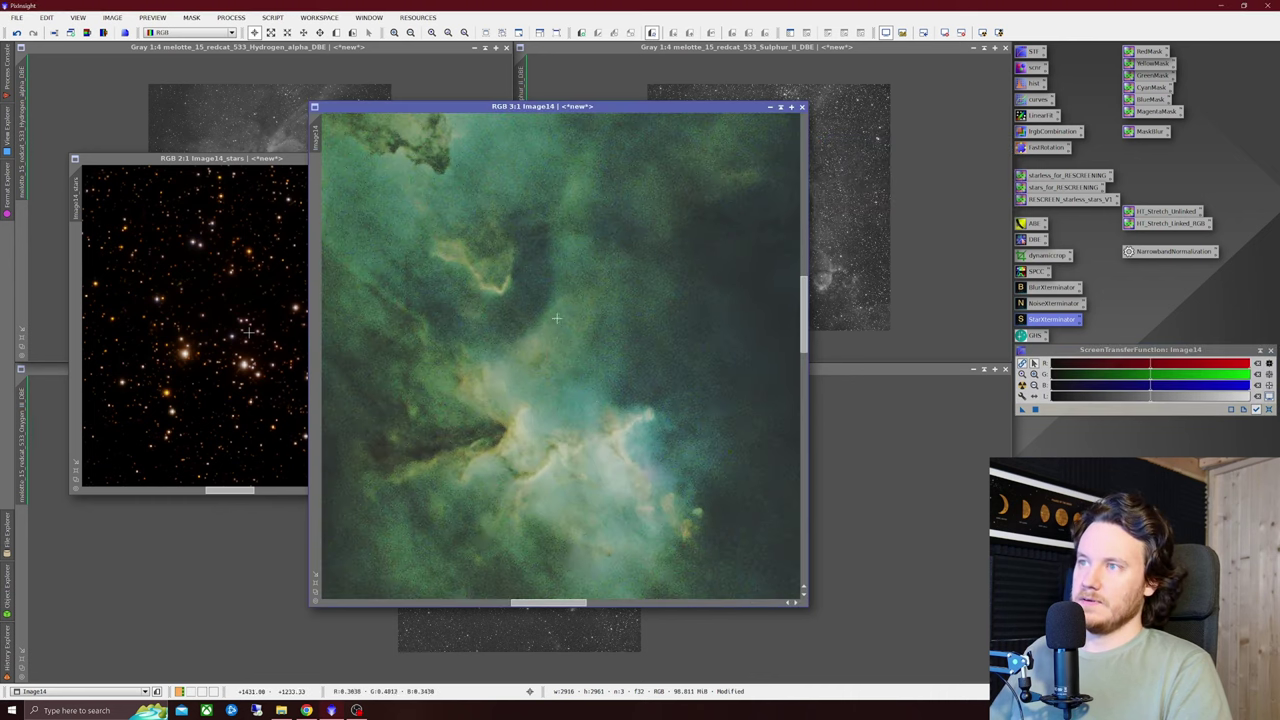
scroll(540, 525, "down", 1)
scroll(555, 540, "up", 1)
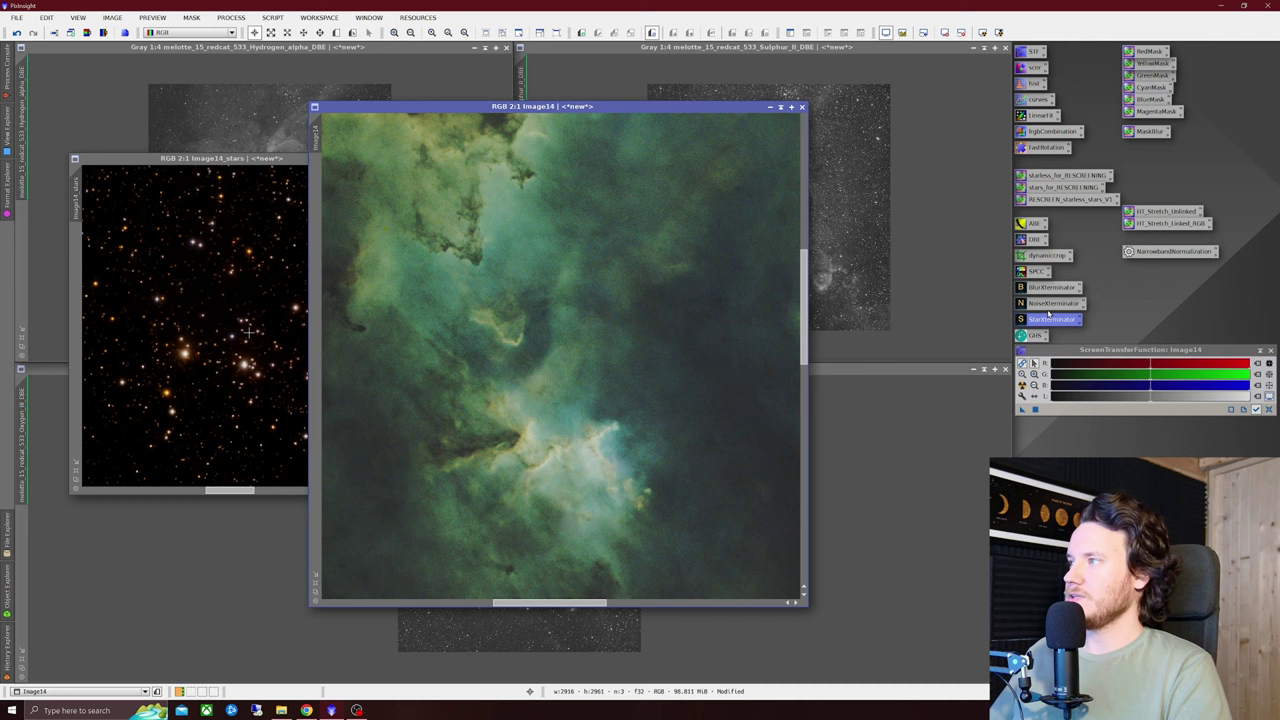
Step: Apply NoiseXTerminator at denoise about 0.67 to the starless Image14, then close it
double_click(1050, 303)
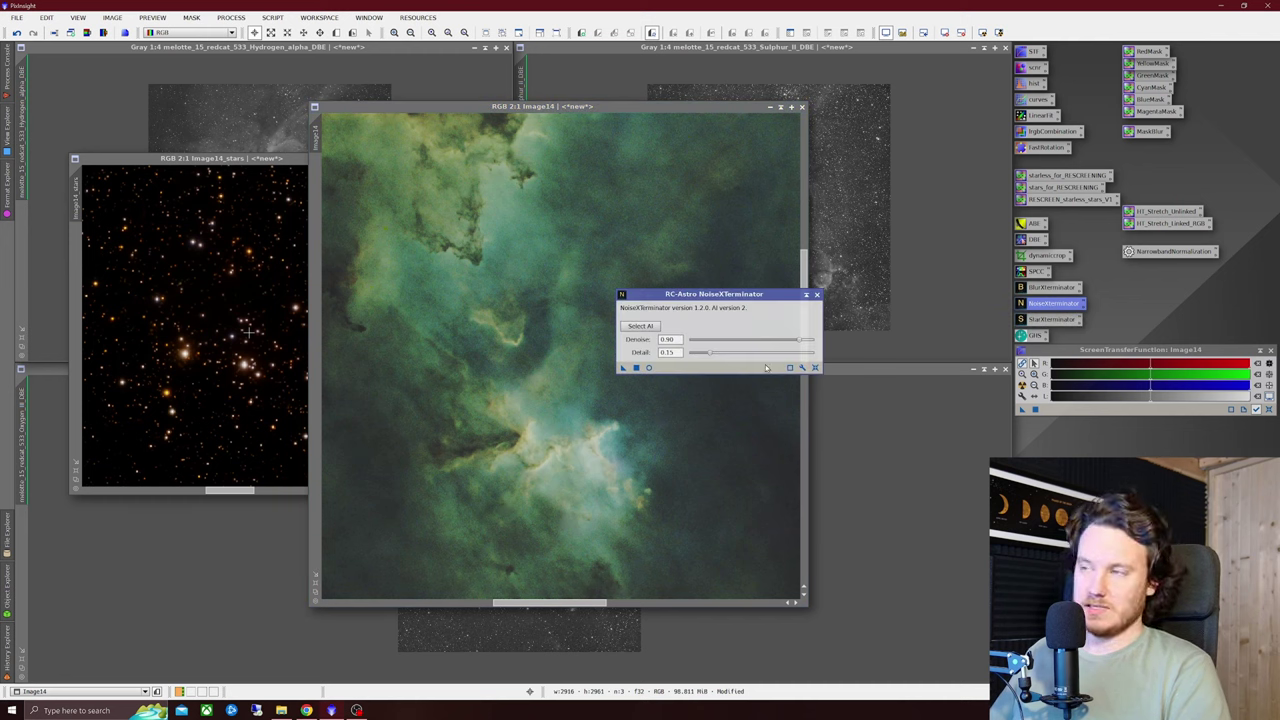
left_click_drag(801, 343, 772, 345)
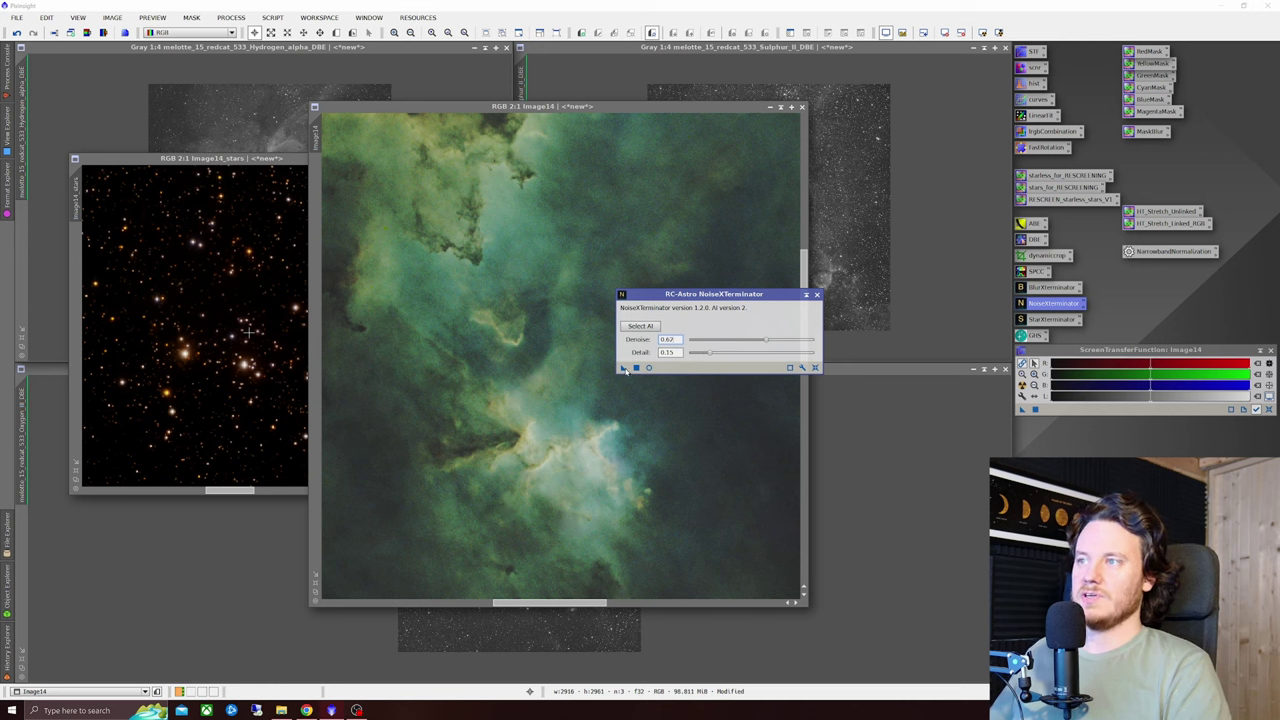
left_click_drag(627, 370, 552, 408)
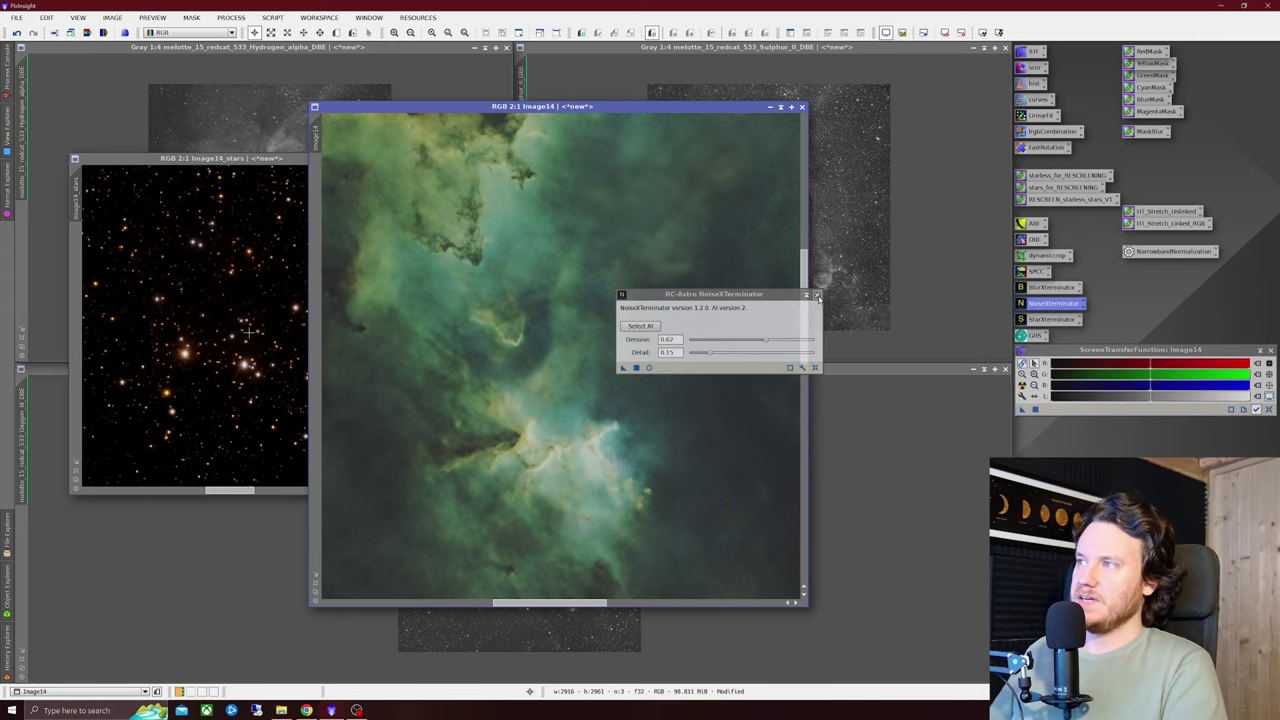
left_click(816, 294)
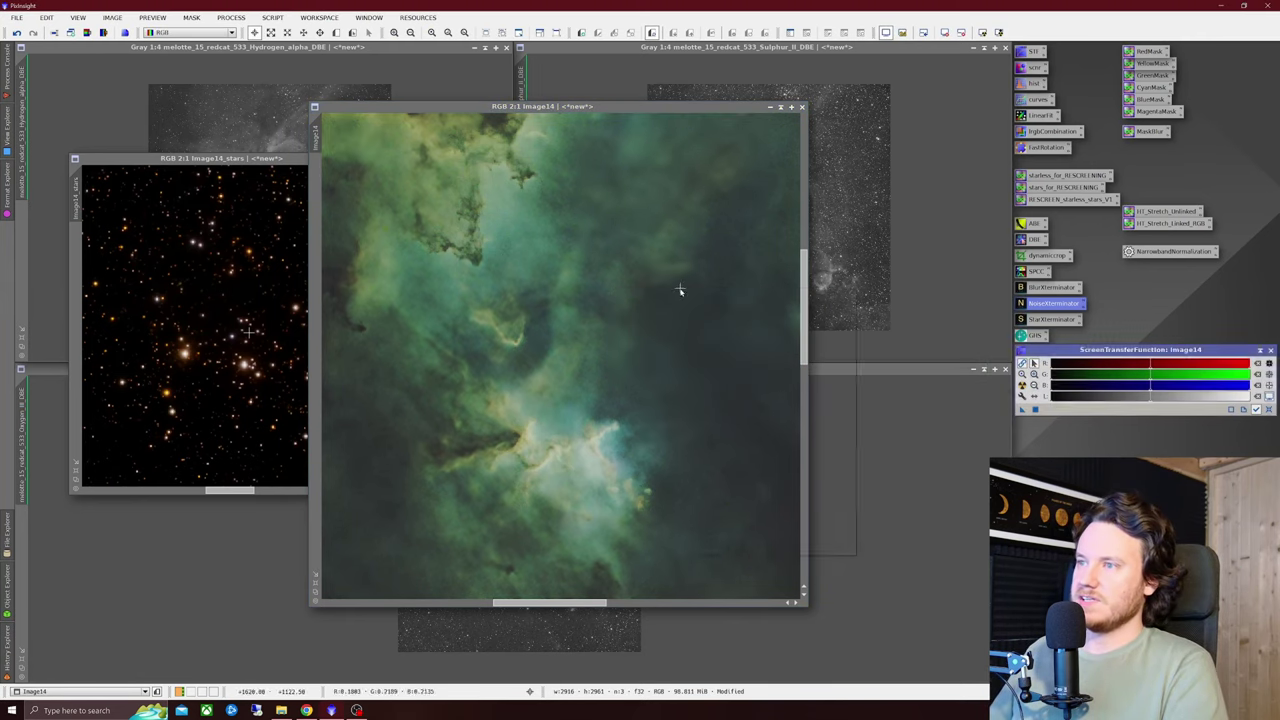
right_click(679, 290)
left_click(720, 300)
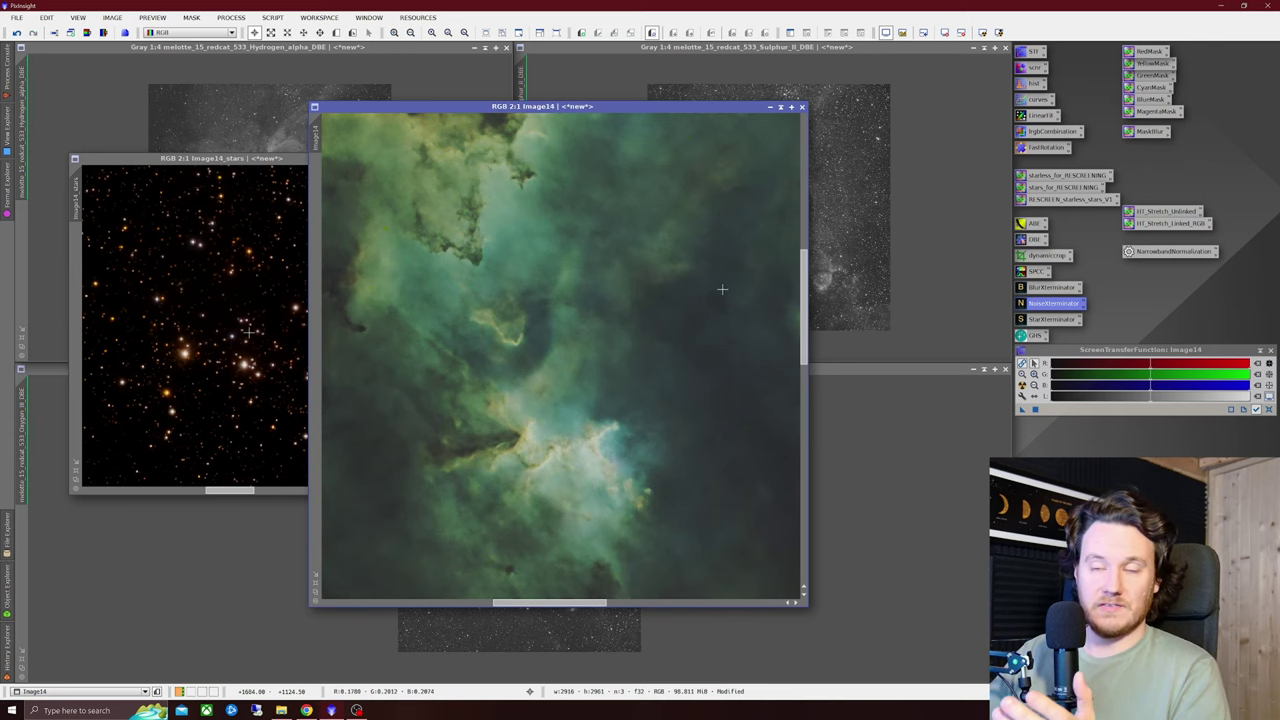
scroll(578, 284, "down", 2)
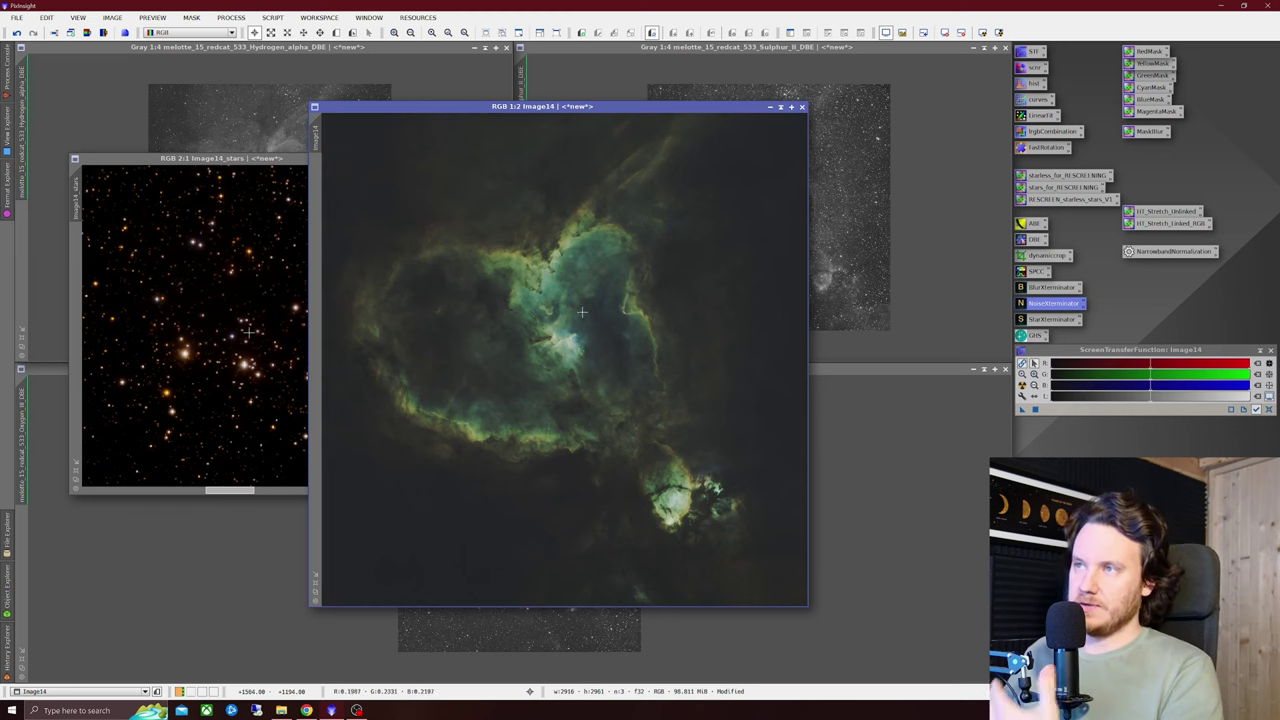
Step: Open NarrowbandNormalization, choose the SHO palette, and preview it live on Image14
left_click_drag(580, 106, 502, 93)
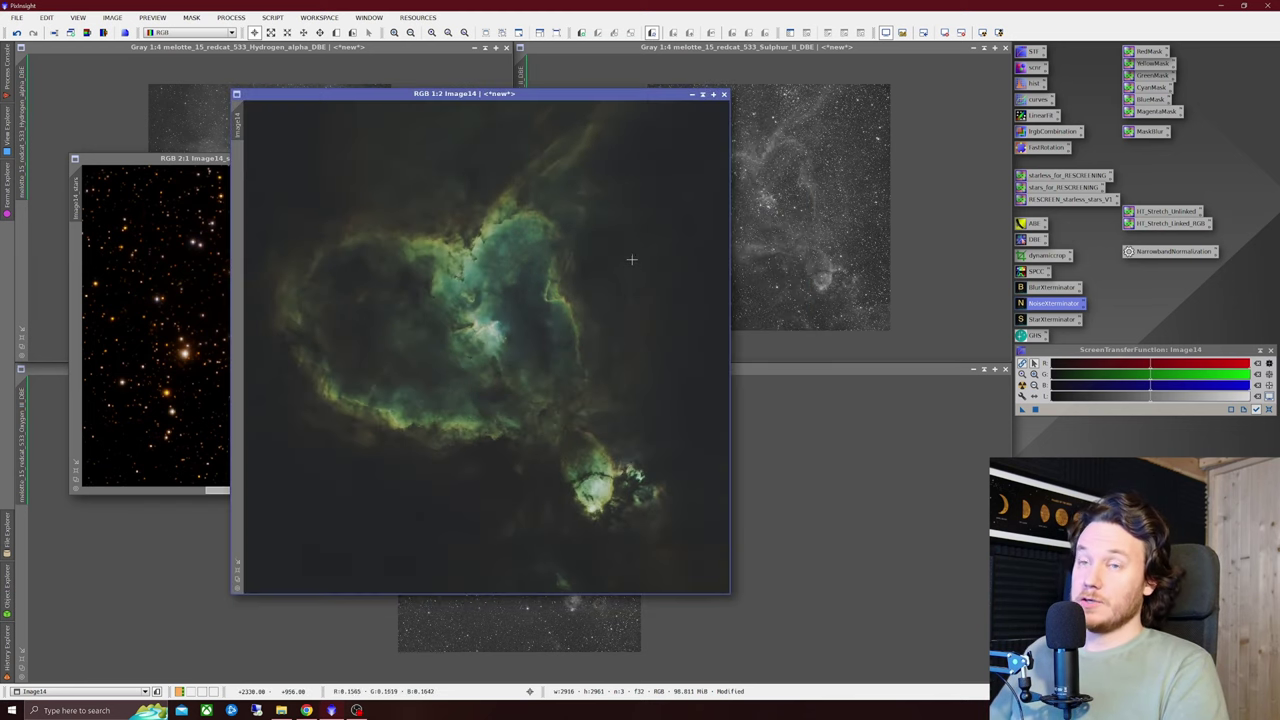
double_click(1172, 252)
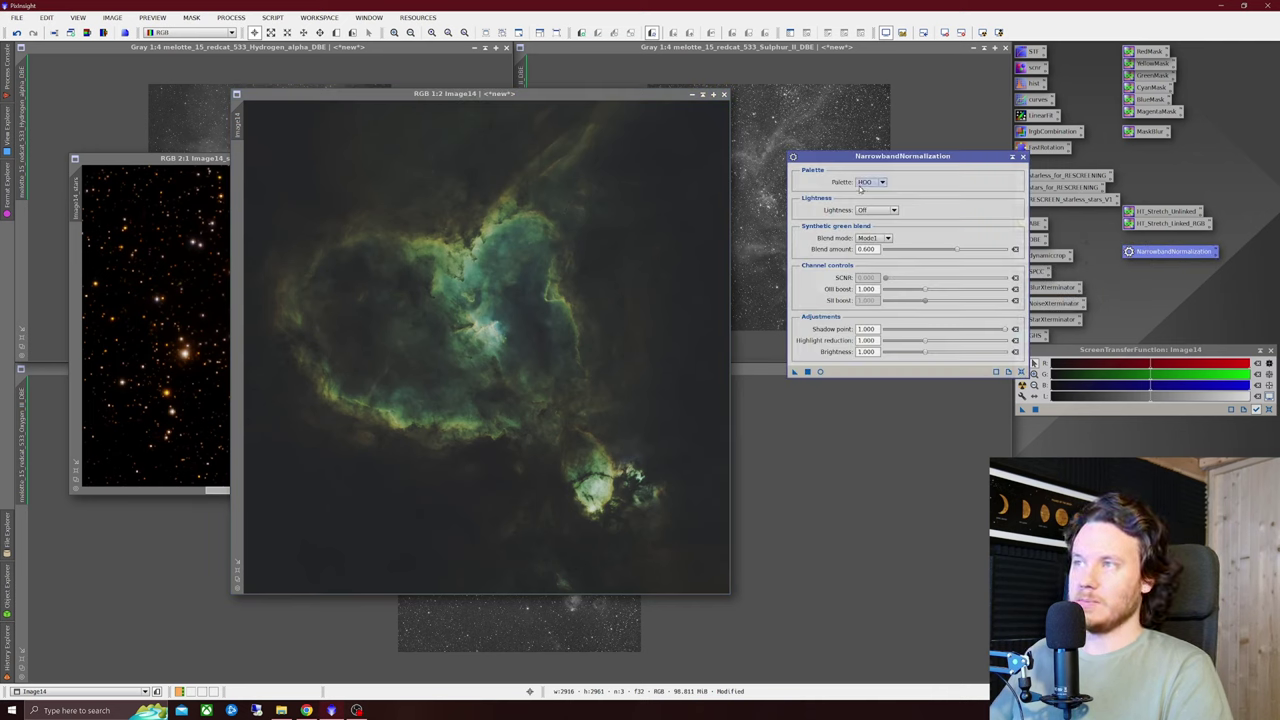
left_click_drag(924, 160, 883, 159)
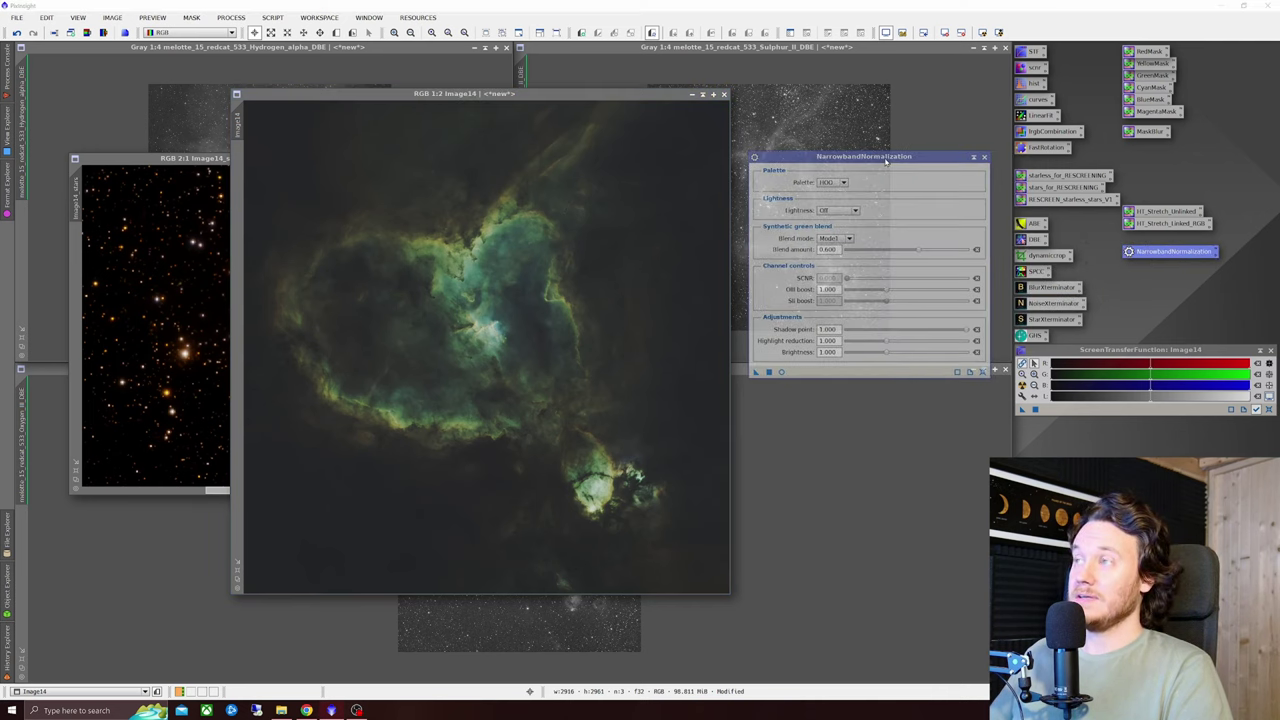
left_click(840, 182)
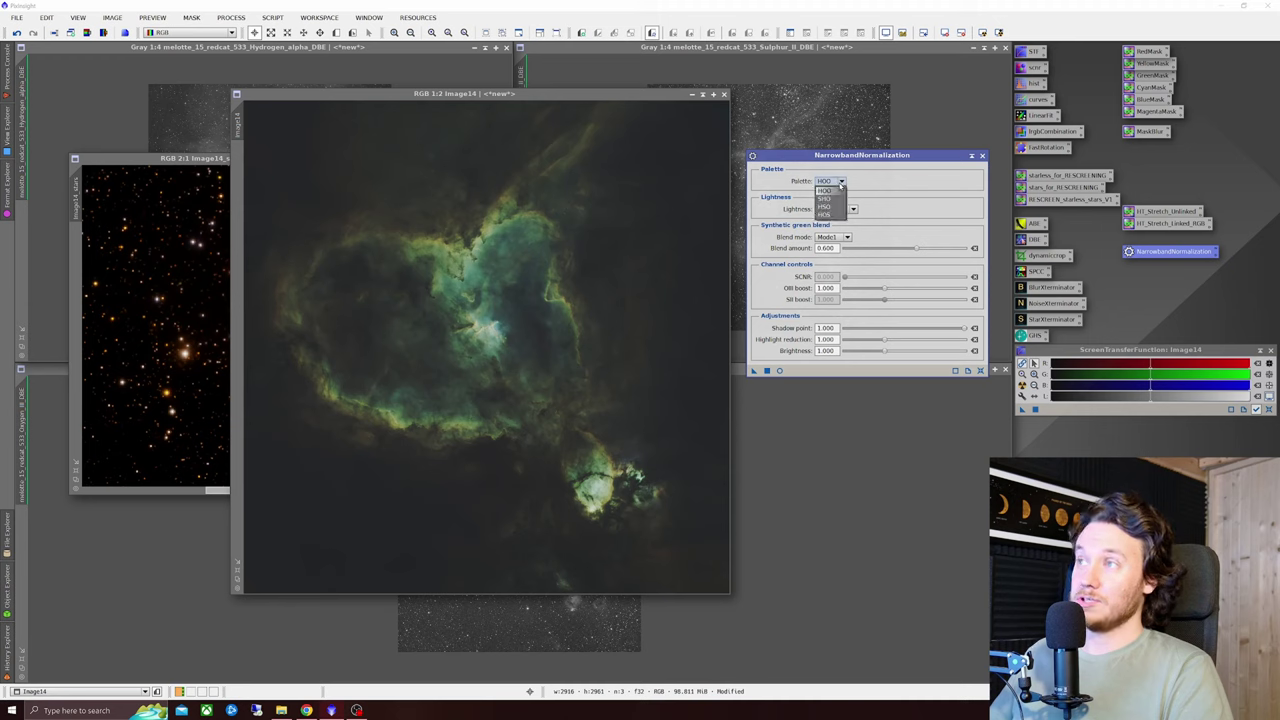
left_click(832, 198)
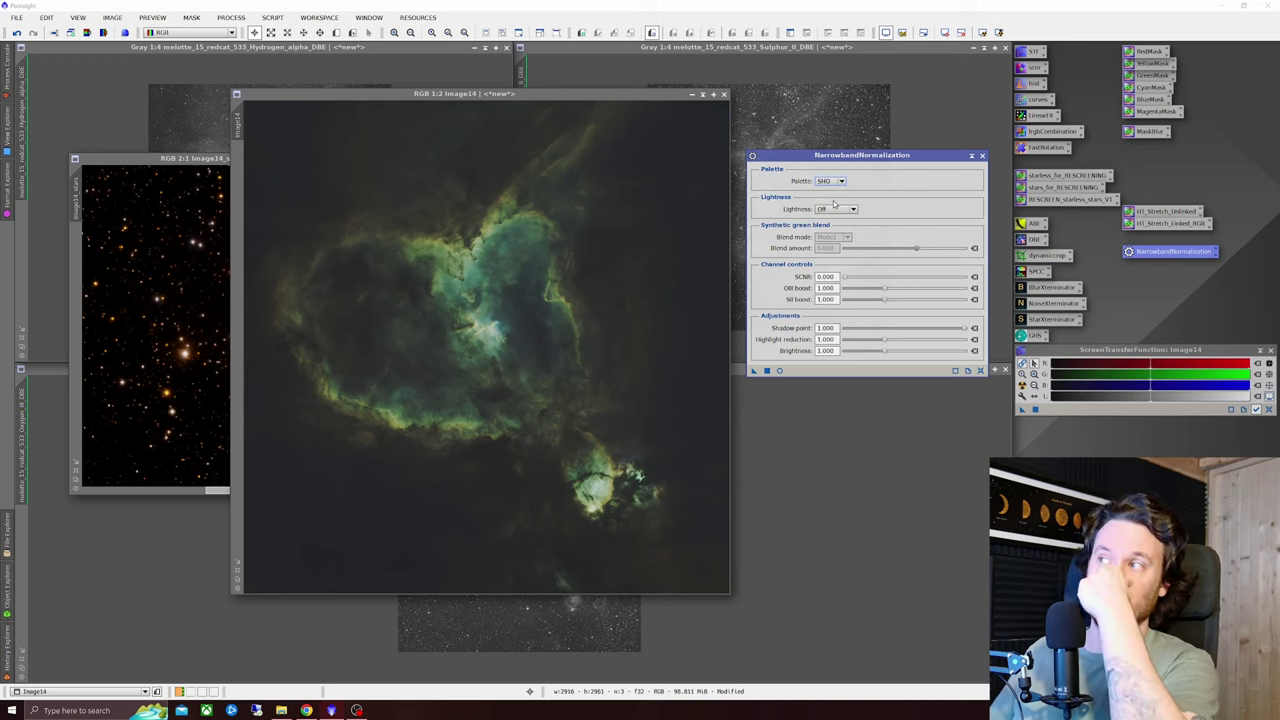
left_click(766, 371)
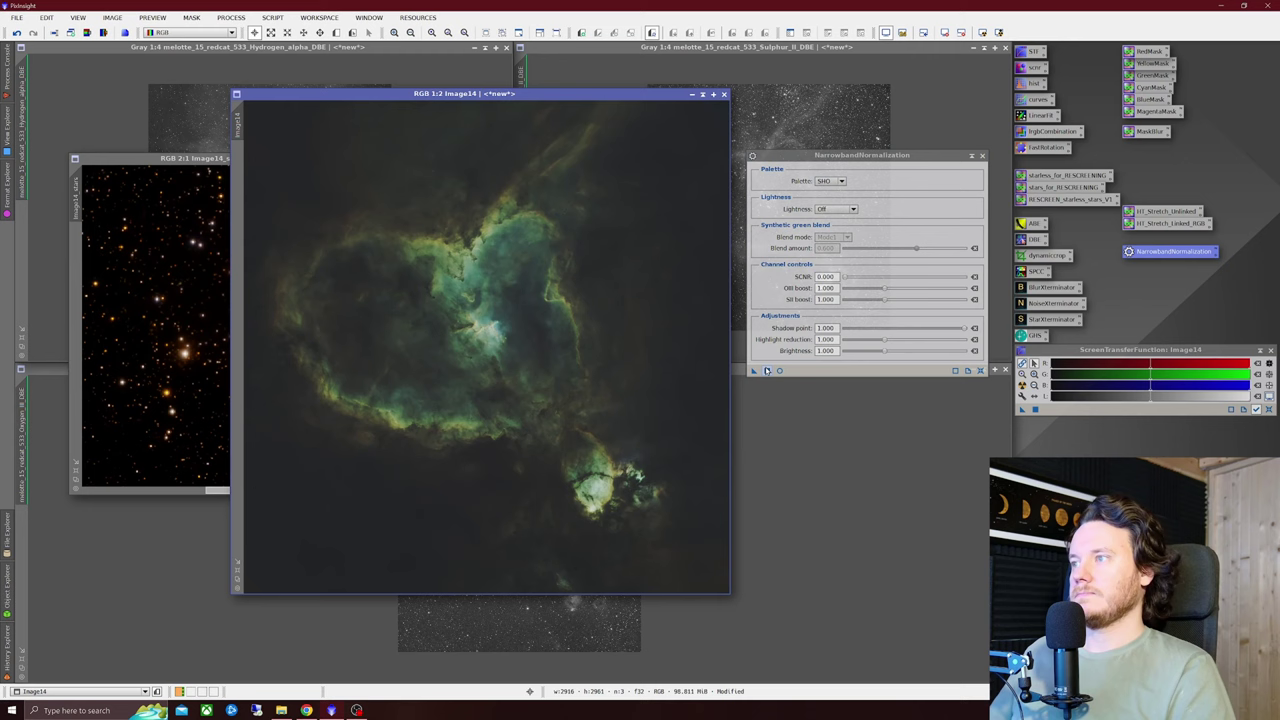
left_click(779, 371)
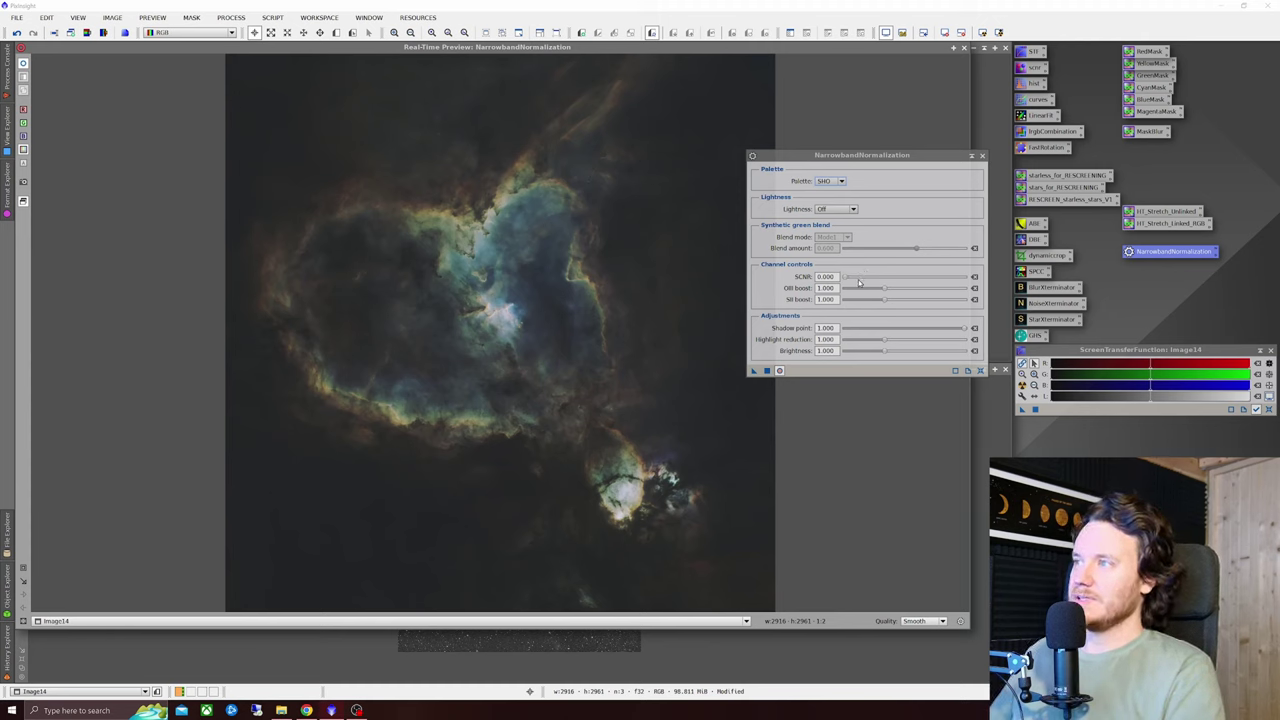
Step: Set SCNR to 0.106, OIII boost to 1.070 and SII boost to 1.170
left_click_drag(845, 279, 960, 290)
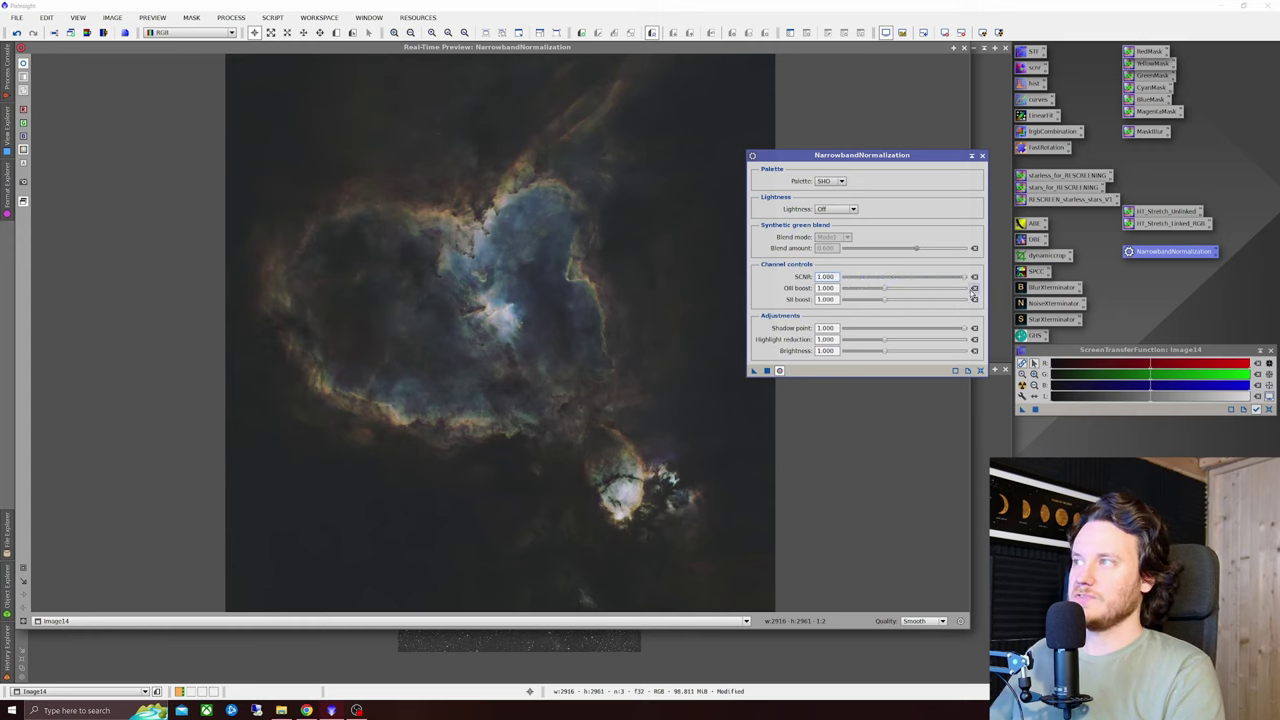
left_click_drag(965, 280, 860, 286)
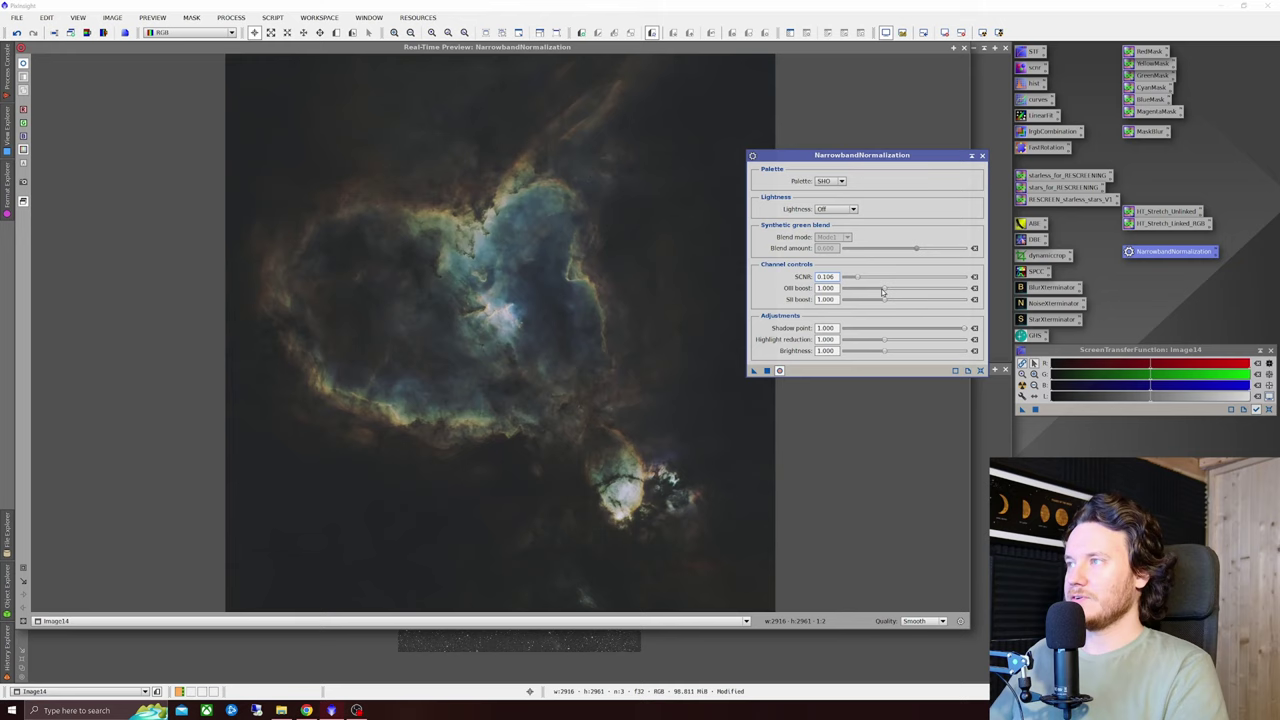
left_click_drag(885, 290, 891, 292)
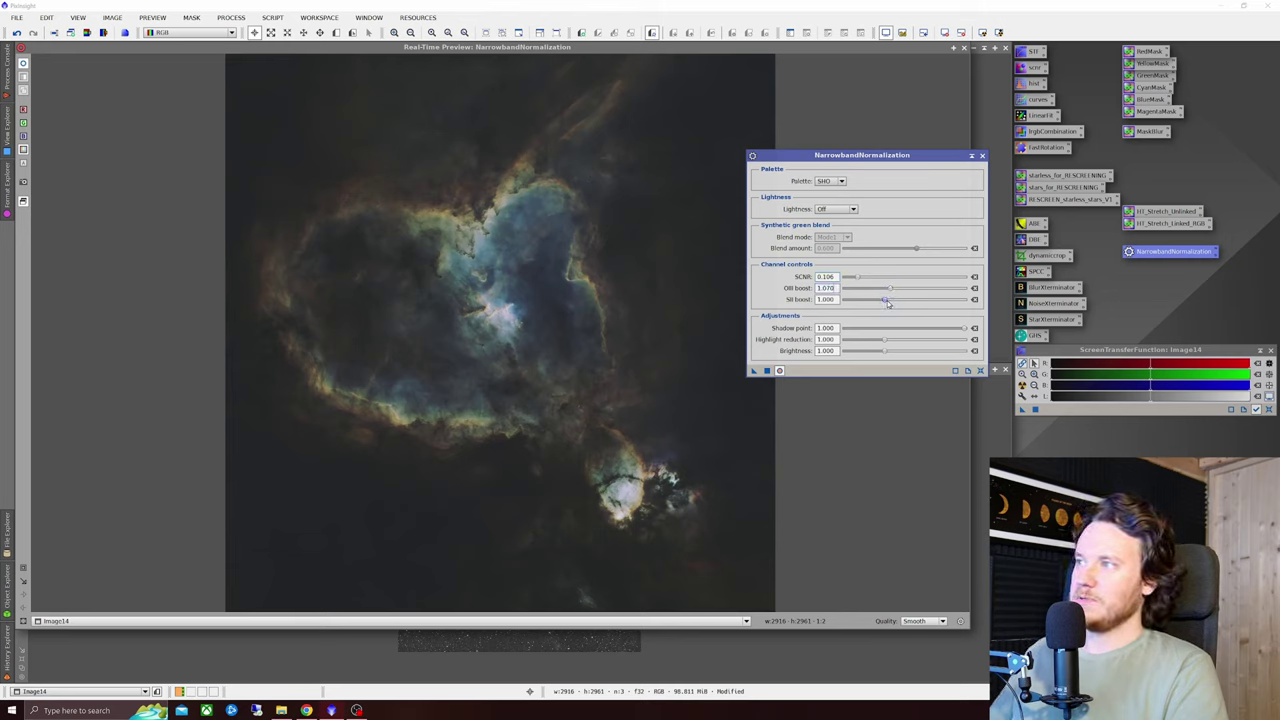
left_click_drag(885, 300, 903, 306)
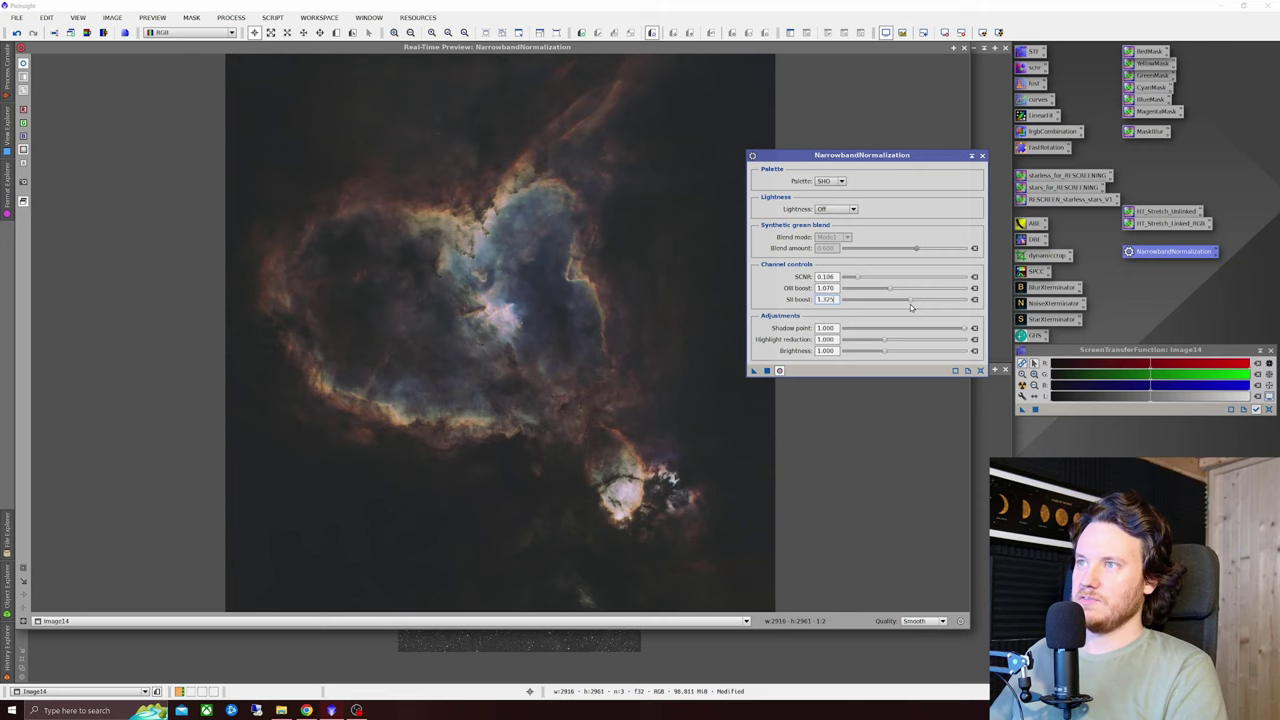
left_click_drag(910, 303, 900, 304)
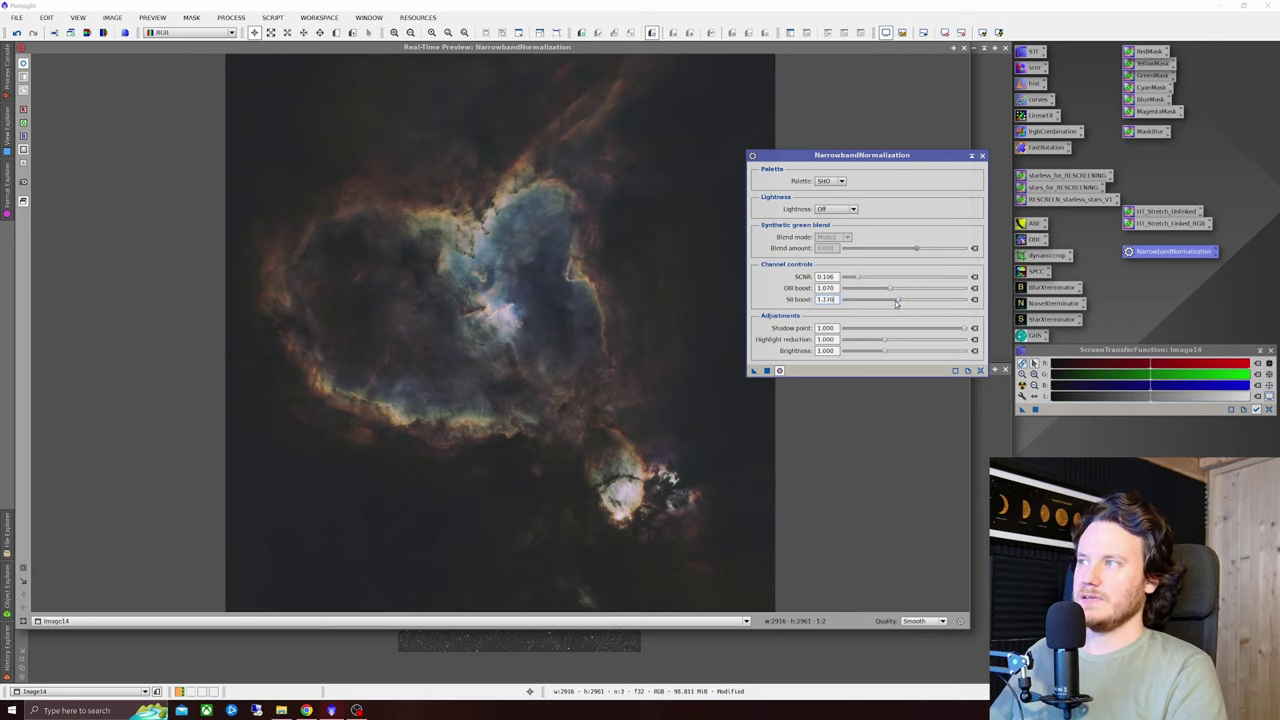
Step: Set Lightness to Preserve, apply the normalization to Image14, and close the tool
left_click(844, 210)
left_click(838, 227)
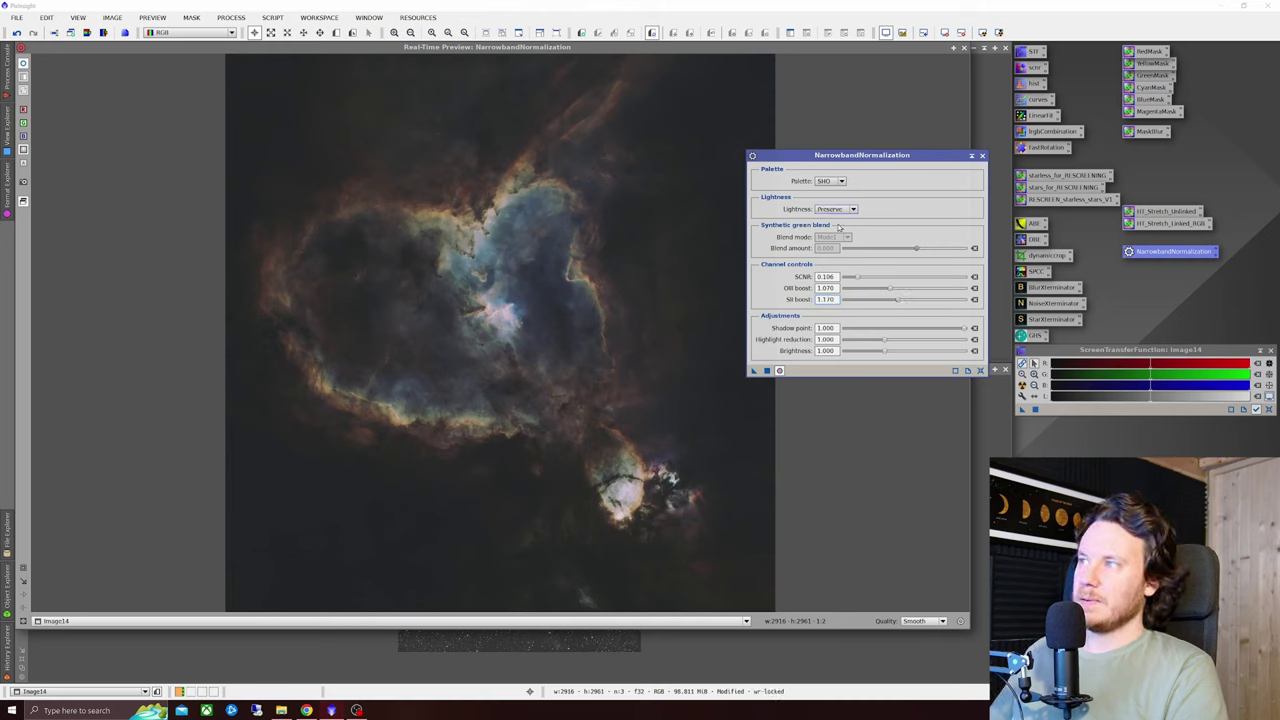
left_click(851, 211)
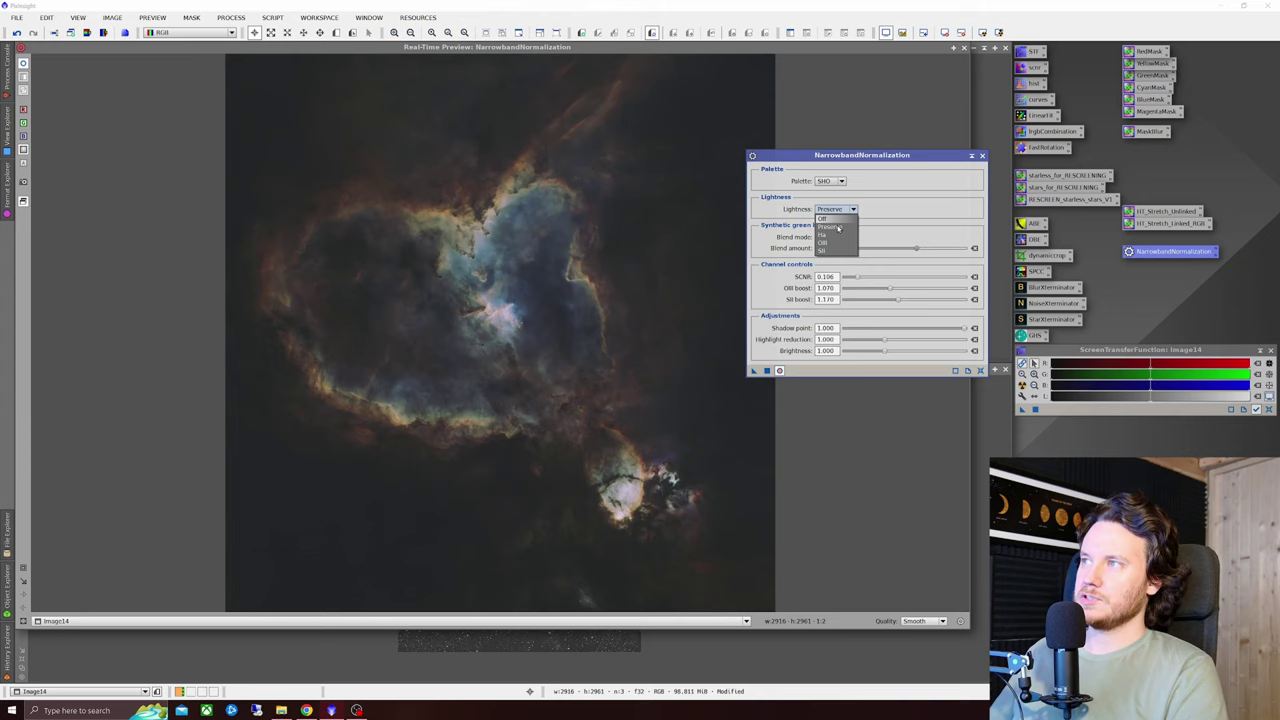
left_click(838, 231)
left_click(850, 211)
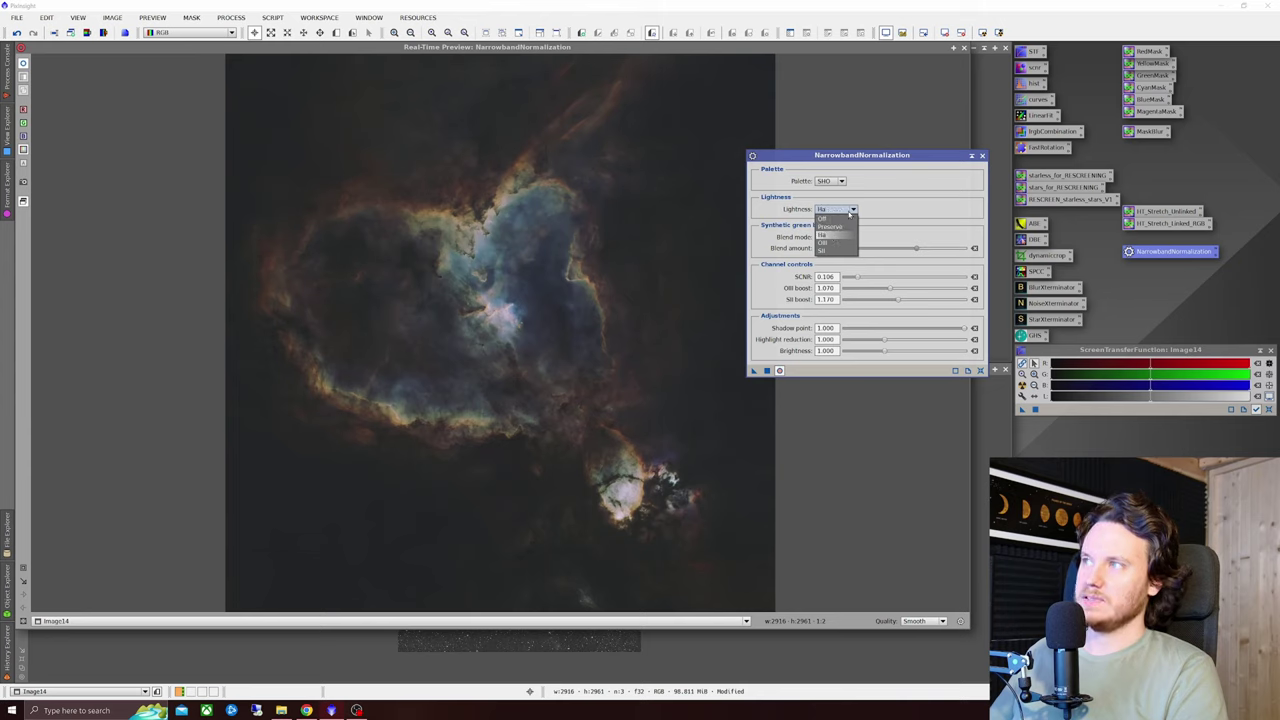
left_click(838, 227)
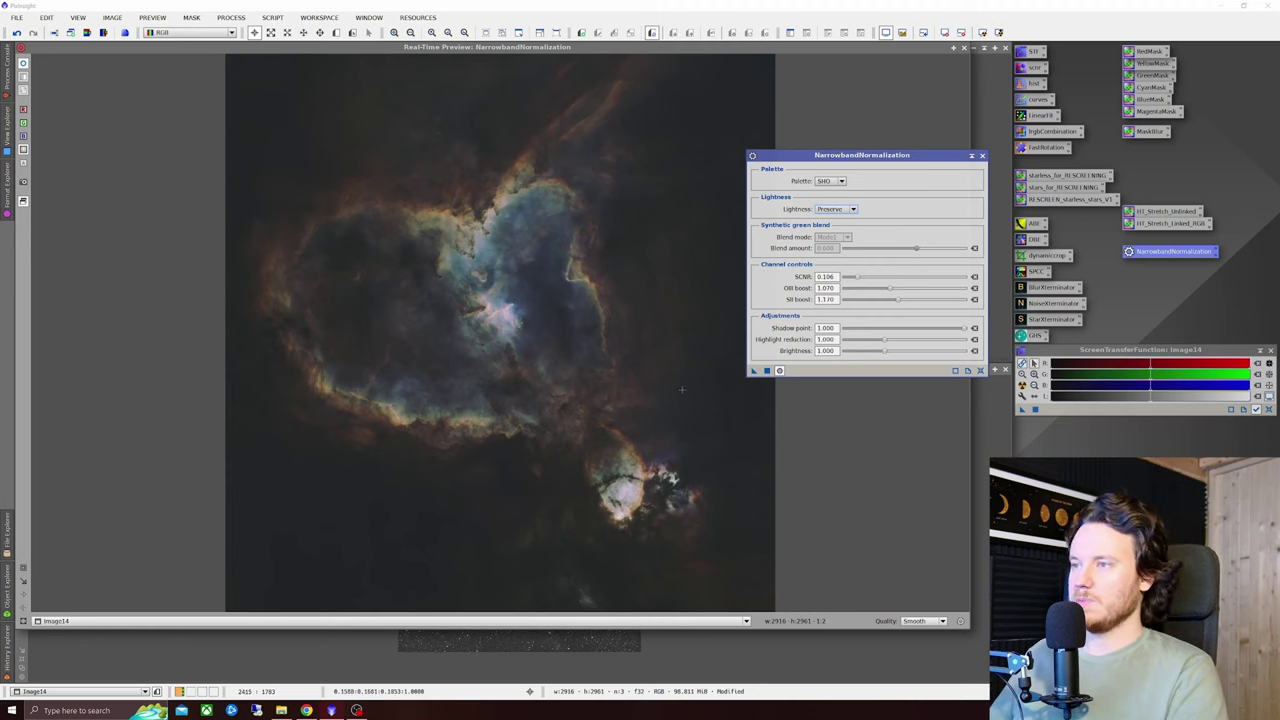
left_click(767, 370)
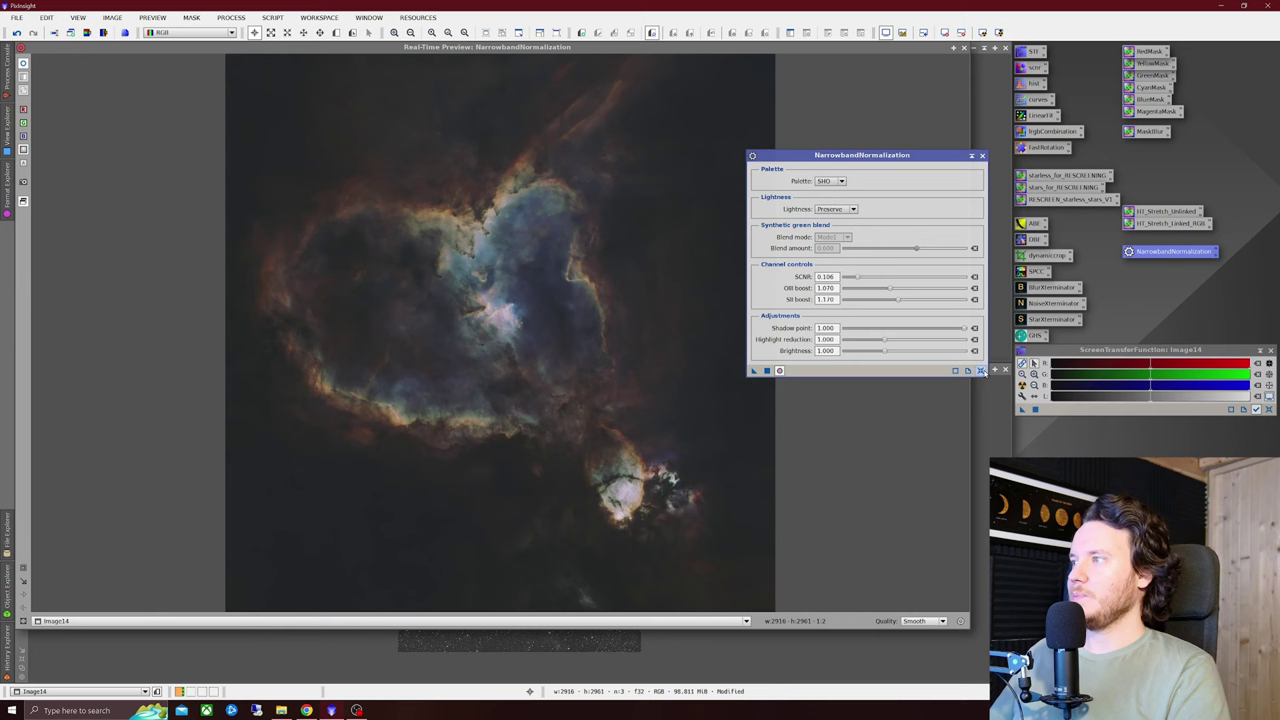
left_click(981, 370)
left_click(982, 155)
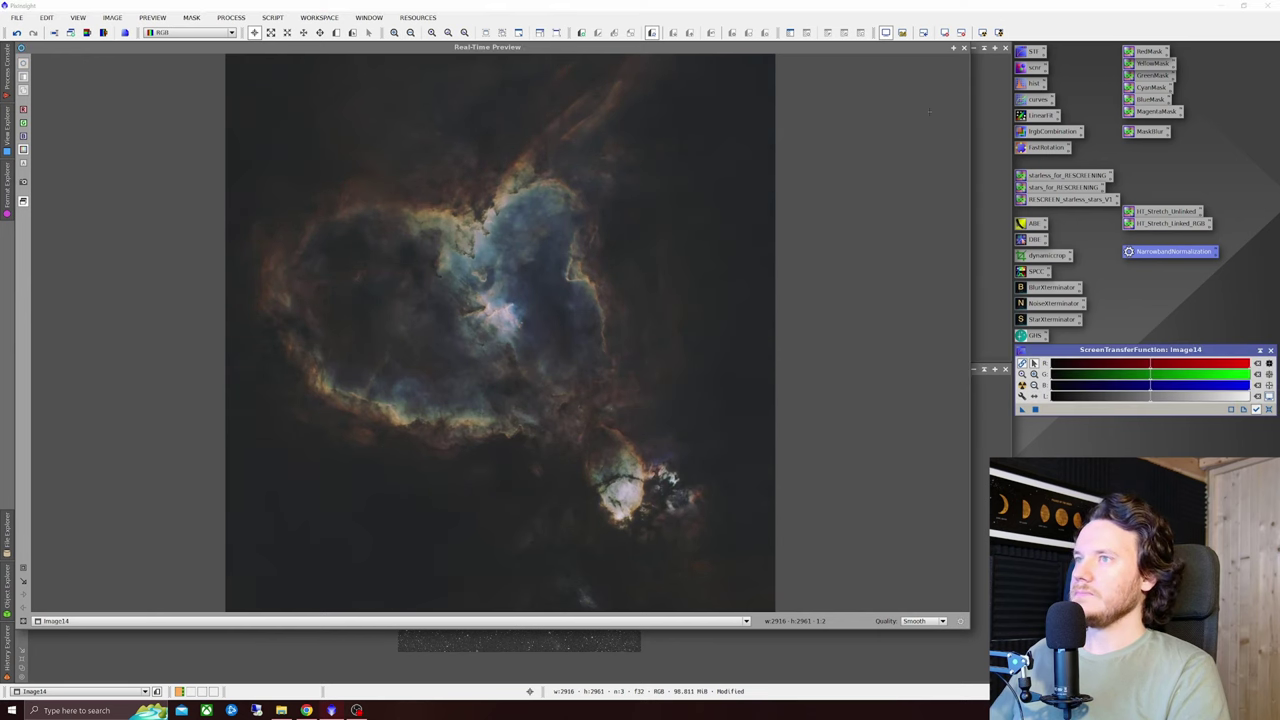
Step: Close the live preview and open the RangeSelection tool from the Process menu
left_click(964, 48)
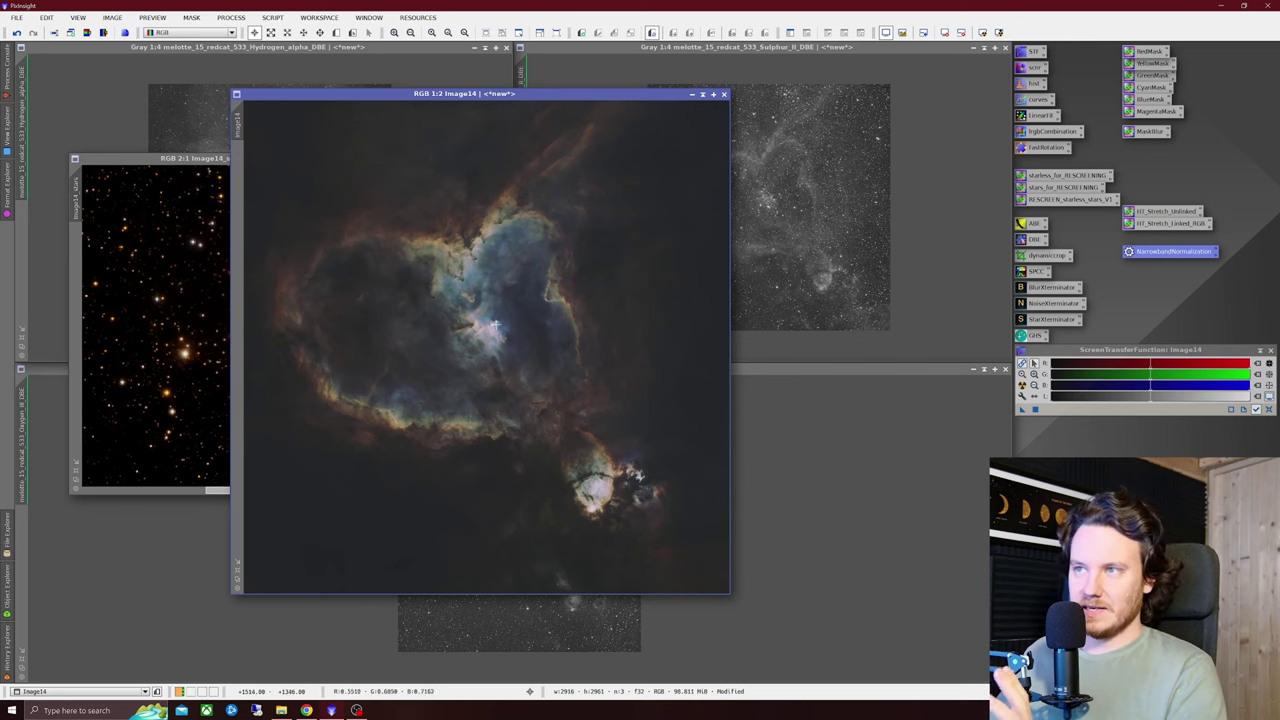
scroll(493, 325, "up", 2)
scroll(493, 330, "down", 2)
scroll(493, 335, "up", 1)
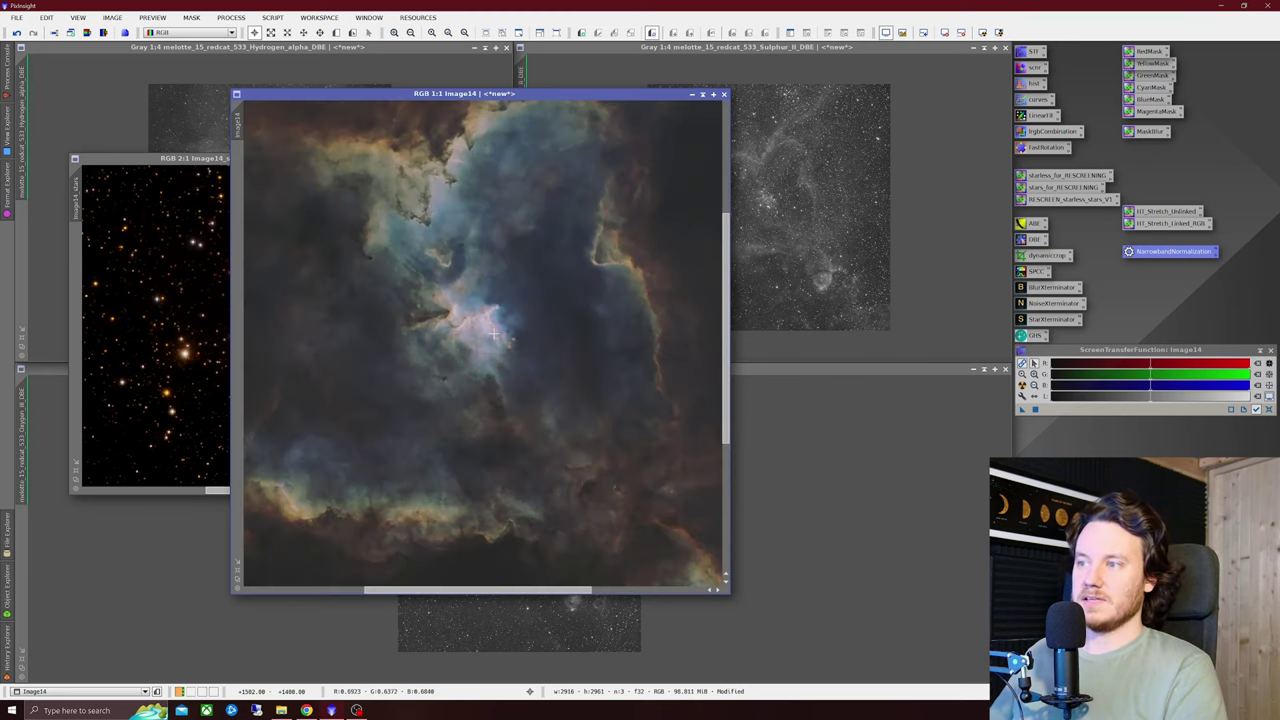
scroll(493, 336, "down", 1)
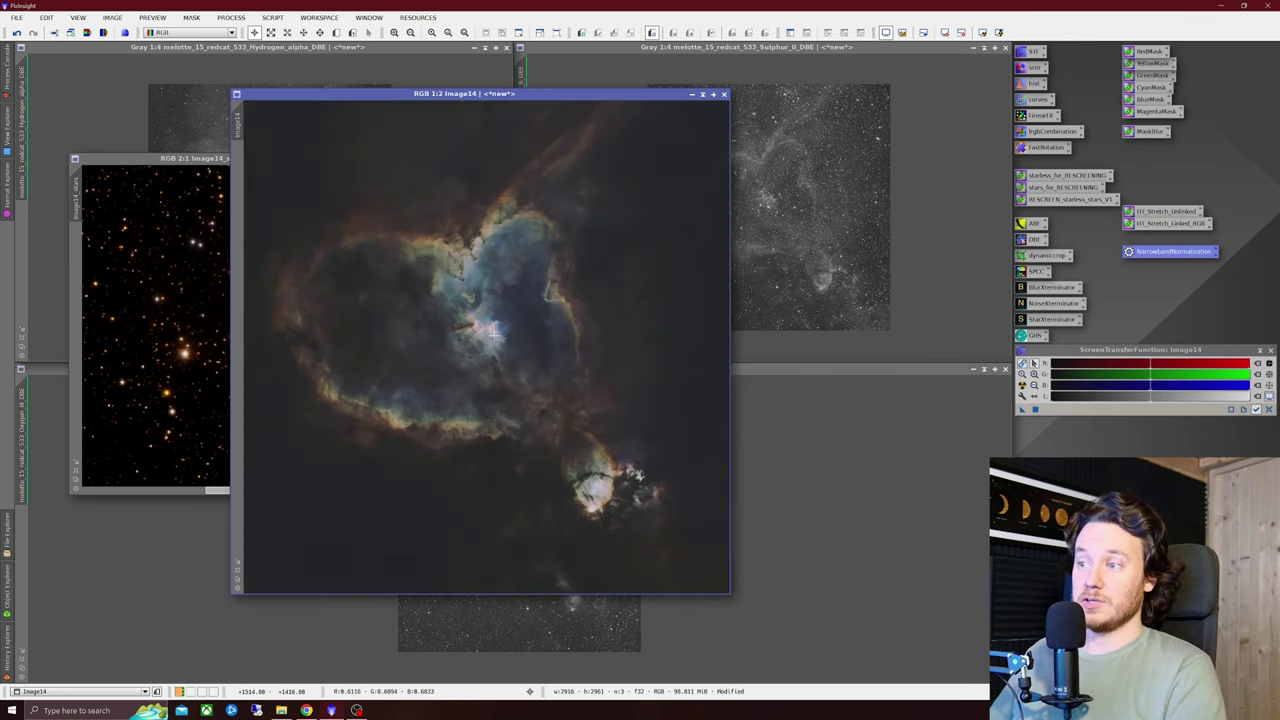
left_click(231, 17)
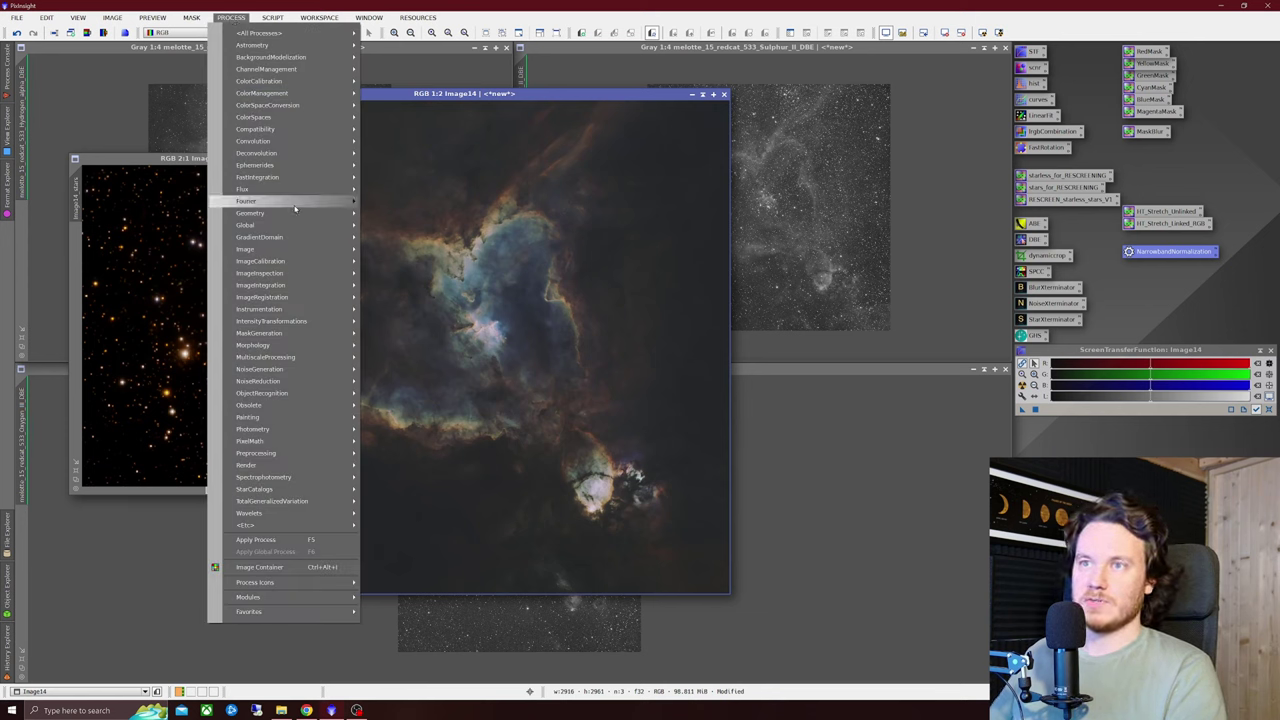
mouse_move(312, 237)
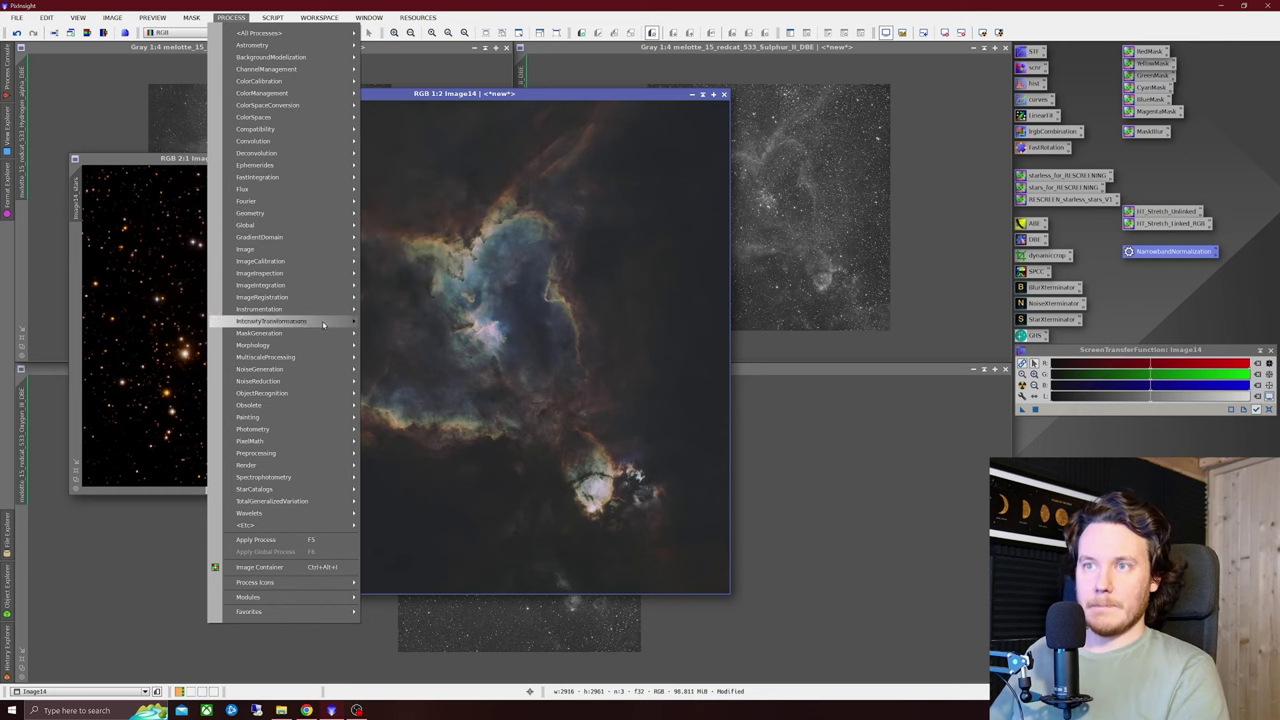
left_click(405, 333)
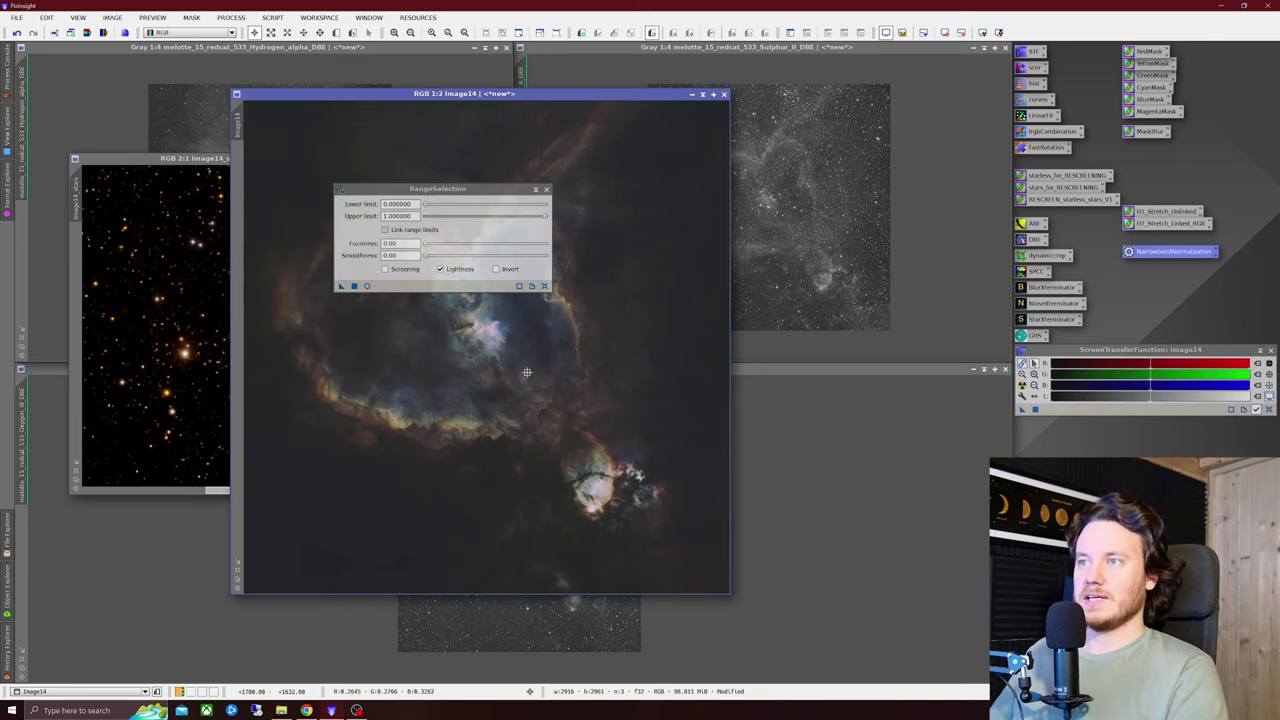
Step: Enable Screening, set Lower limit 0.38 and Smoothness 39, and apply RangeSelection to Image14
left_click(366, 286)
left_click_drag(473, 197, 674, 217)
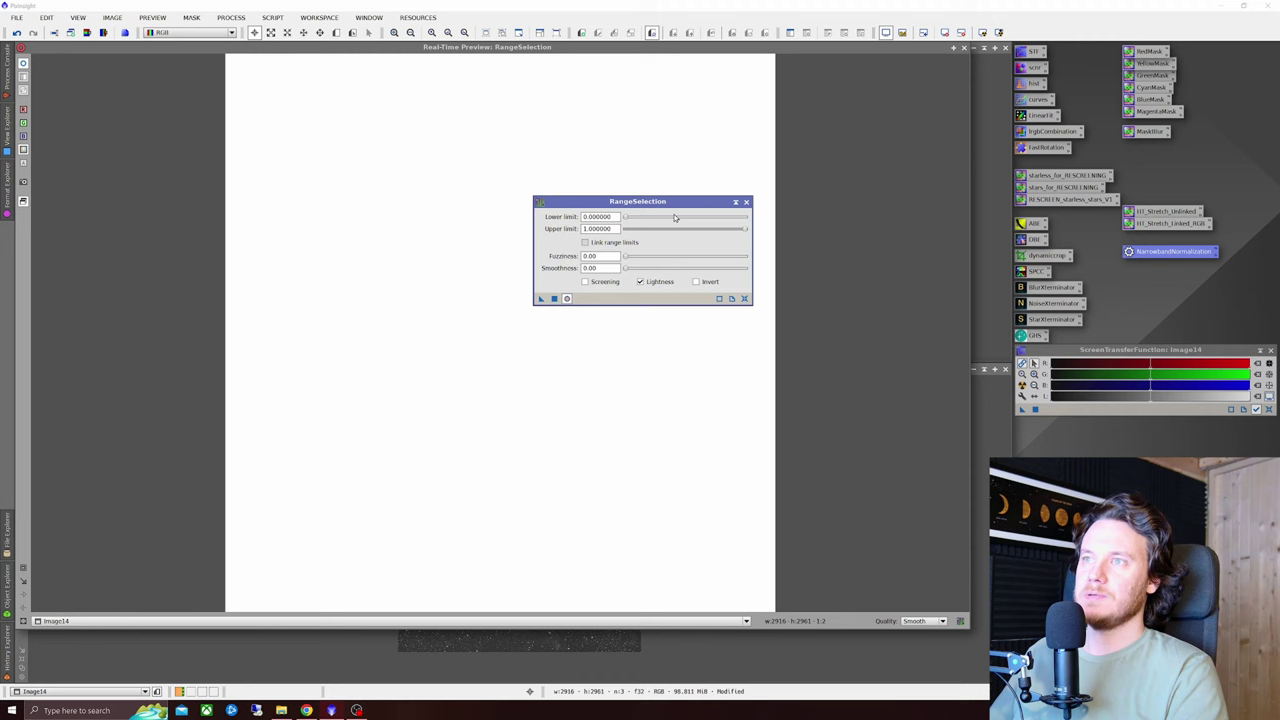
left_click(586, 282)
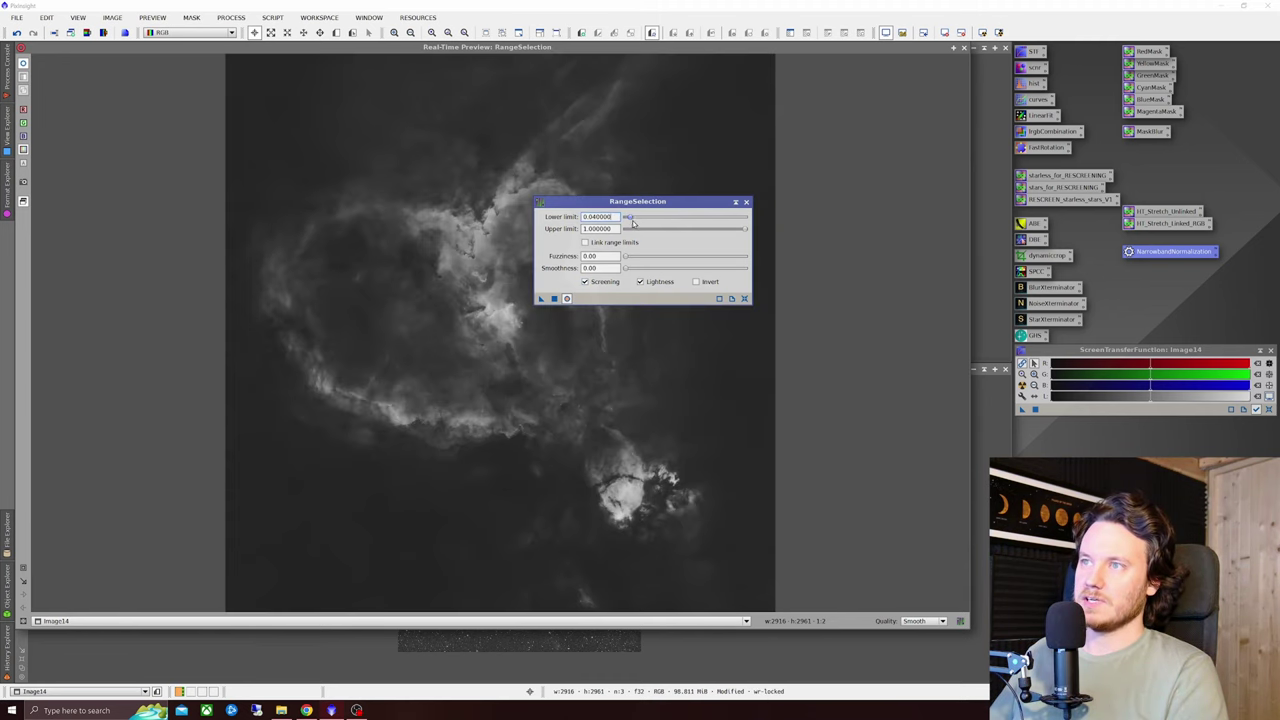
left_click_drag(644, 229, 674, 242)
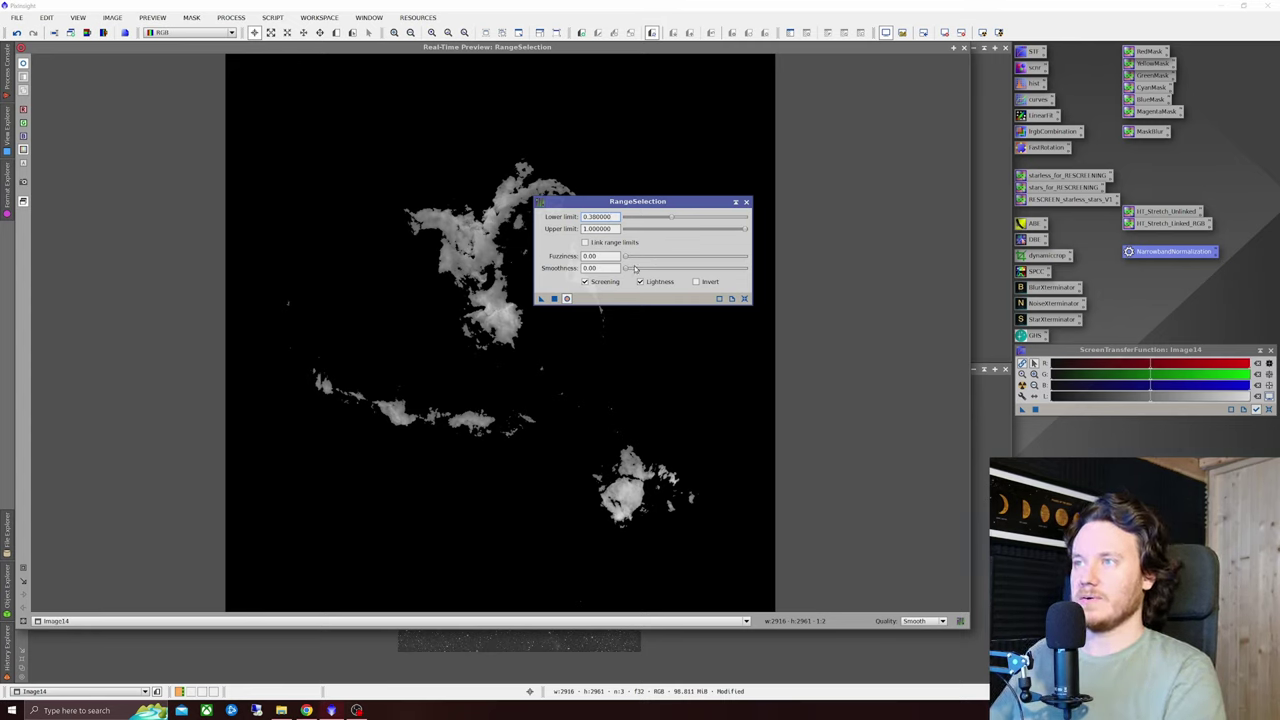
left_click_drag(627, 273, 677, 278)
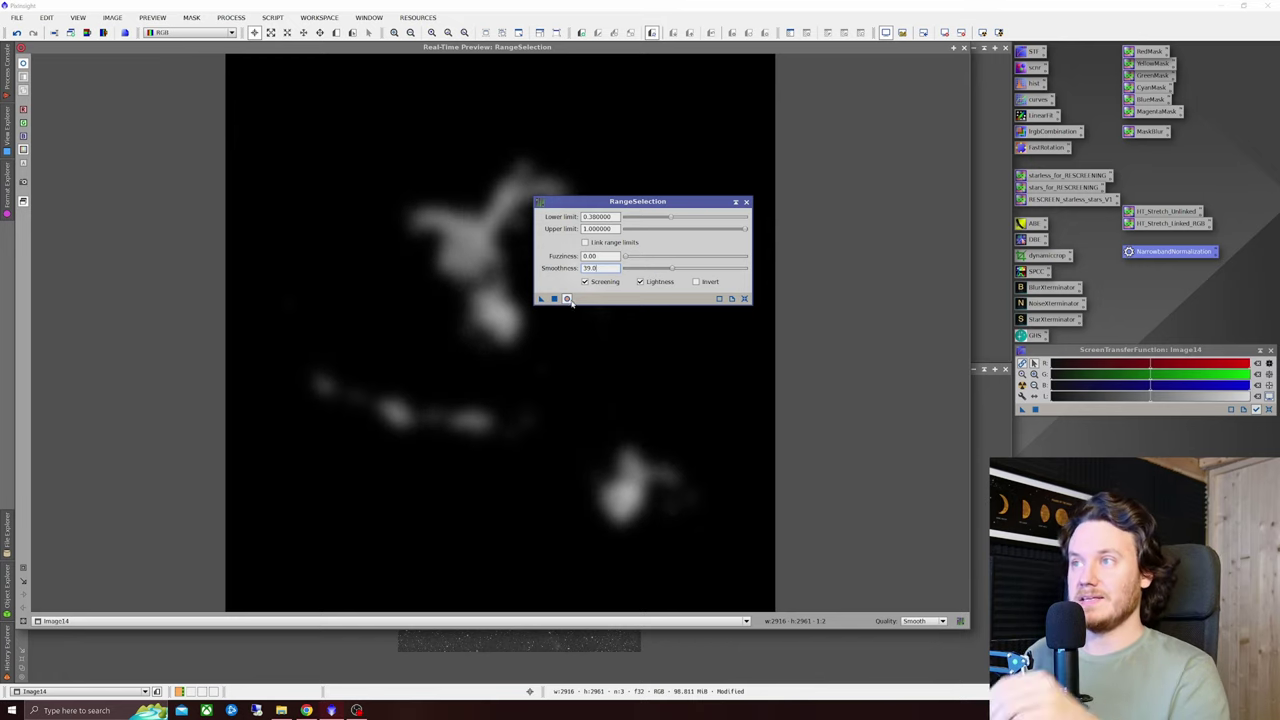
left_click_drag(541, 298, 560, 312)
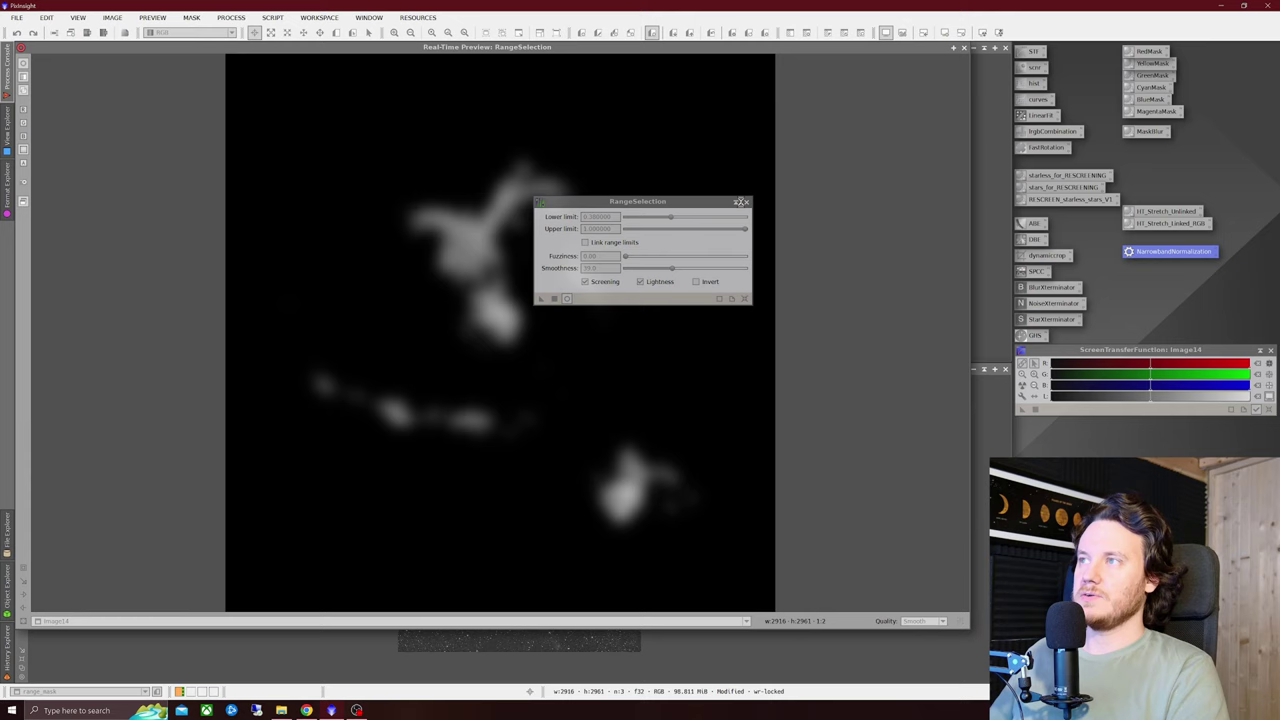
left_click(746, 201)
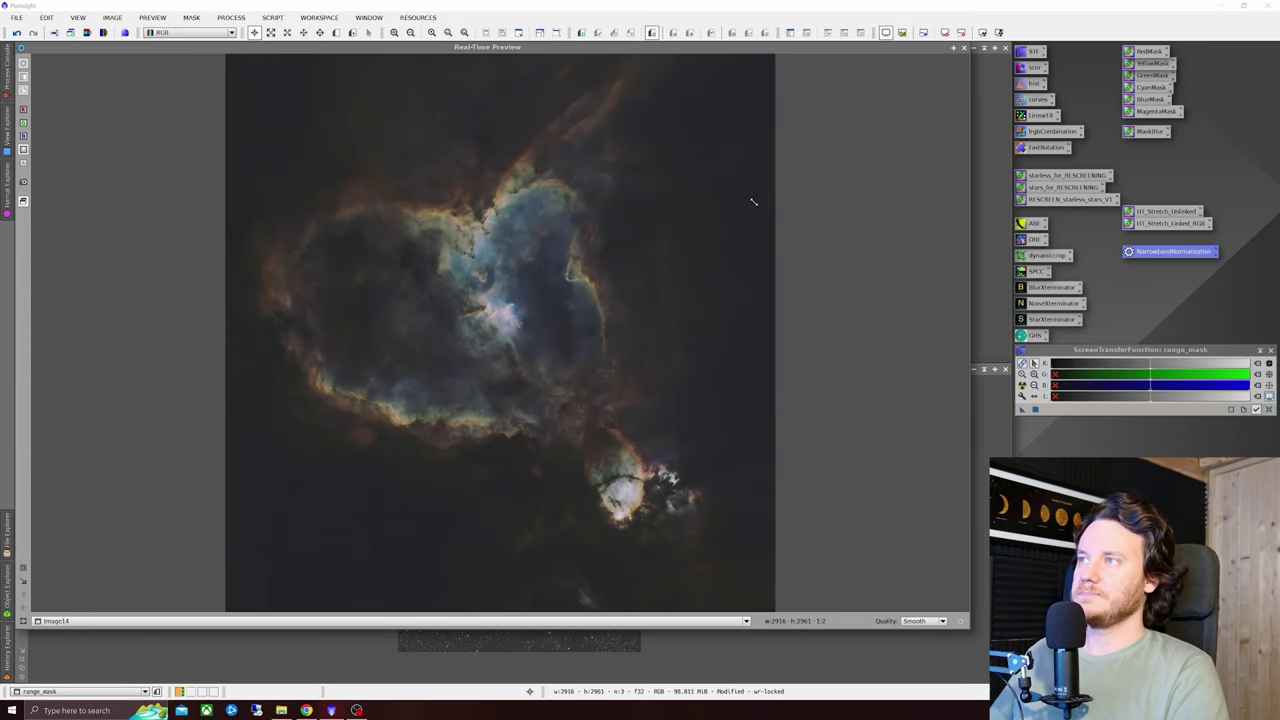
Step: Close the preview and apply range_mask as a mask on Image14
left_click(964, 48)
left_click_drag(393, 210, 891, 134)
scroll(620, 468, "up", 2)
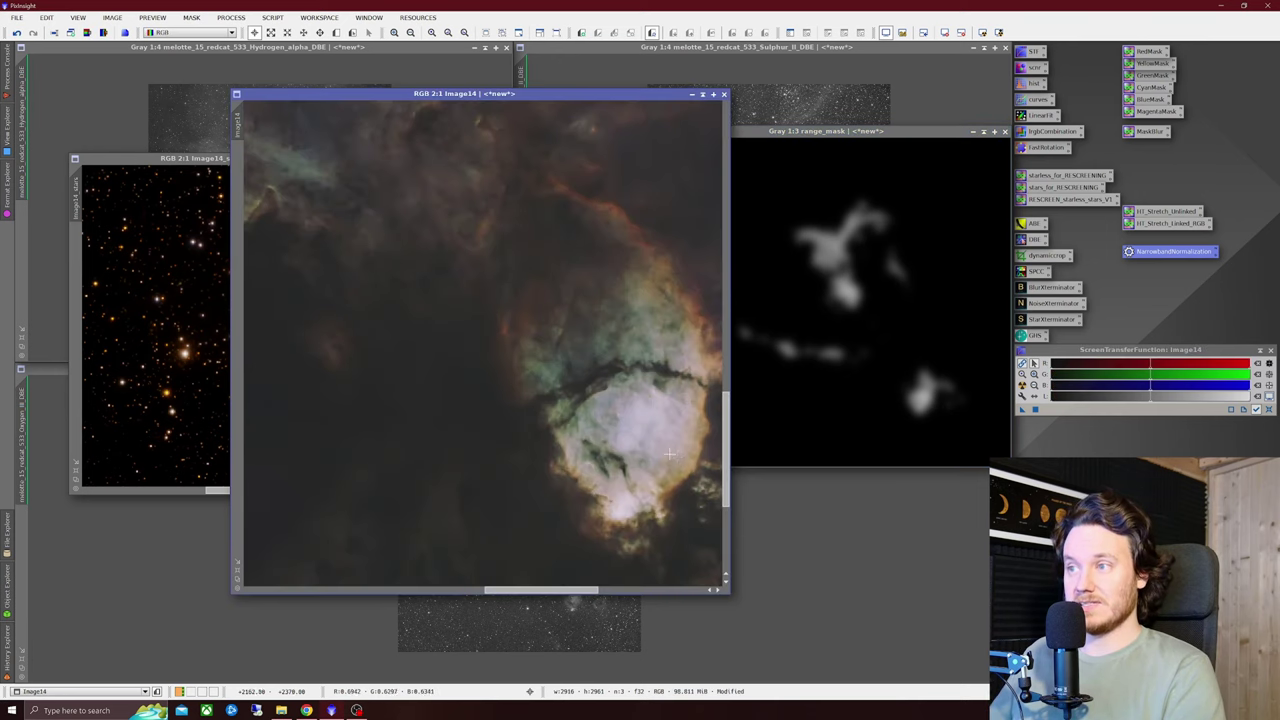
scroll(659, 452, "down", 2)
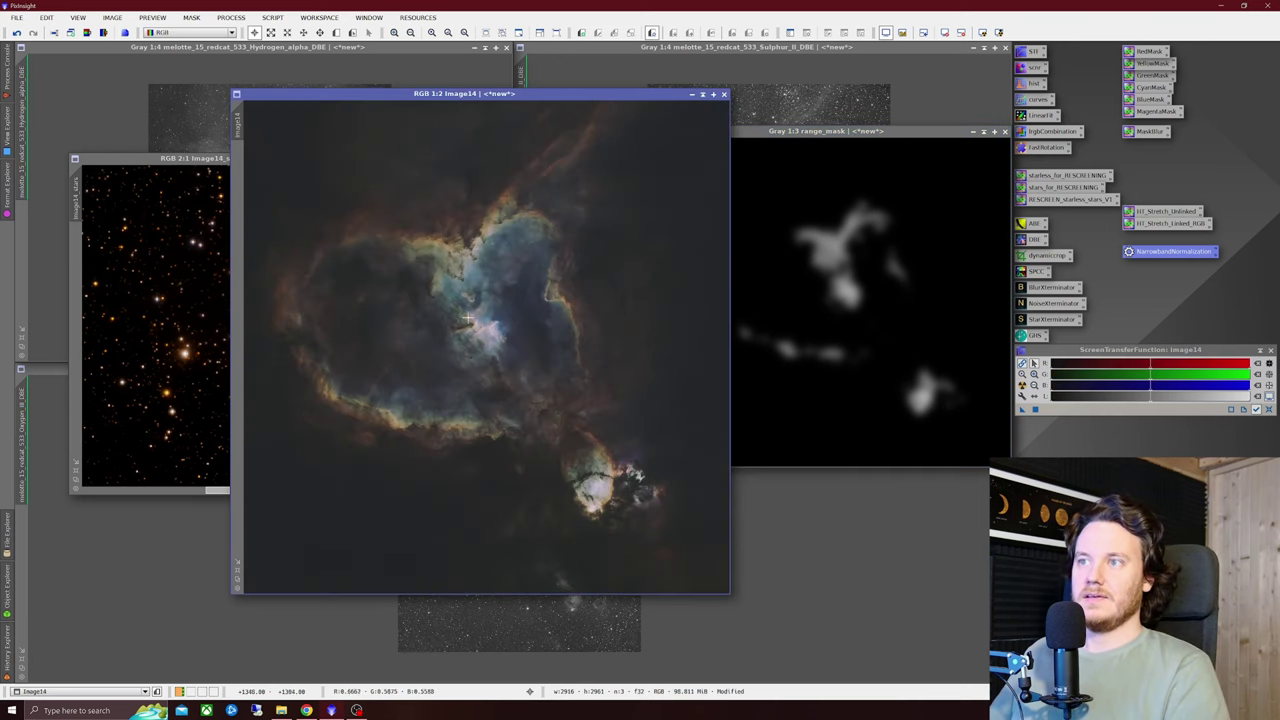
left_click(866, 136)
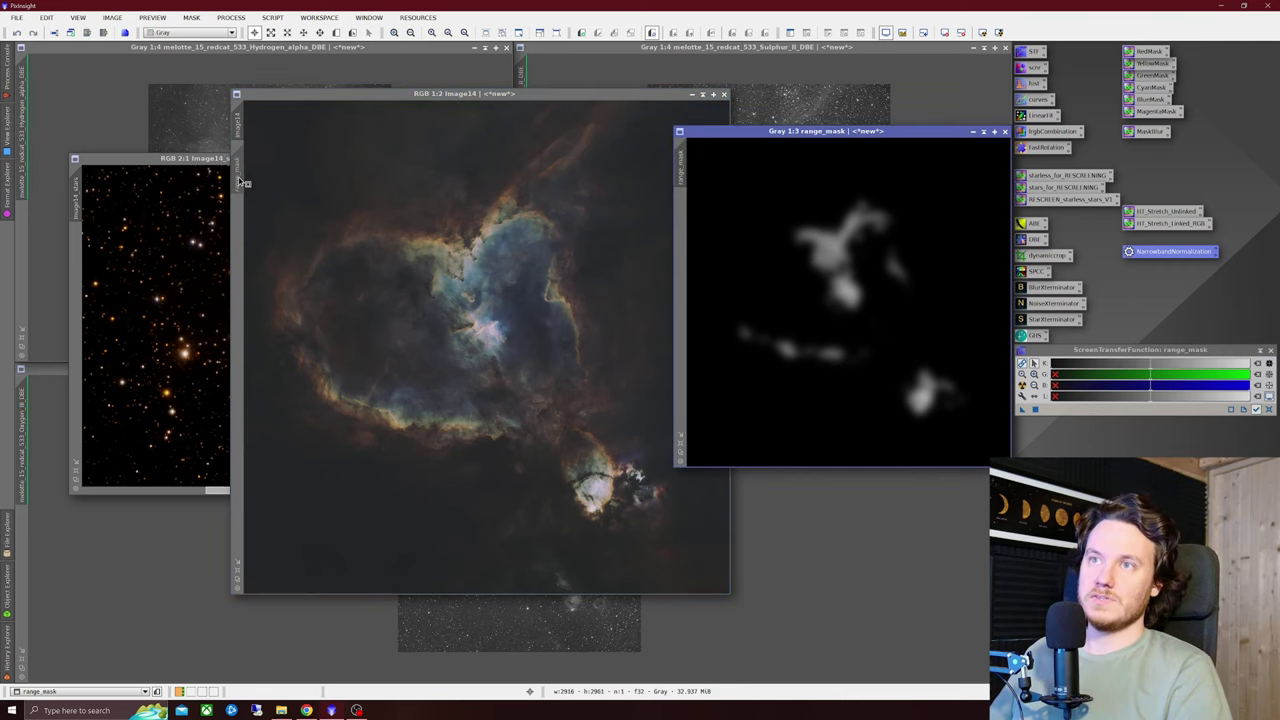
left_click_drag(242, 183, 244, 183)
left_click(500, 93)
left_click_drag(500, 93, 396, 93)
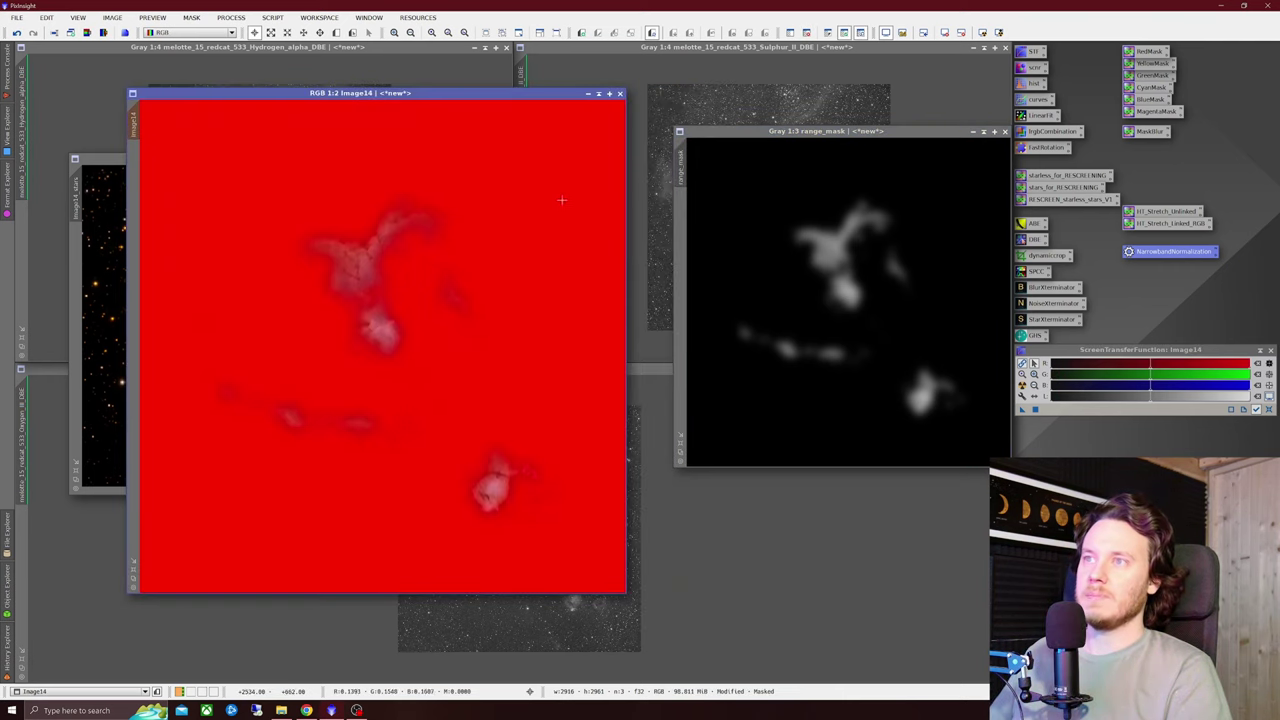
Step: Try a darkening curve in Curves, reset it, then close Curves, the preview and range_mask
double_click(1037, 101)
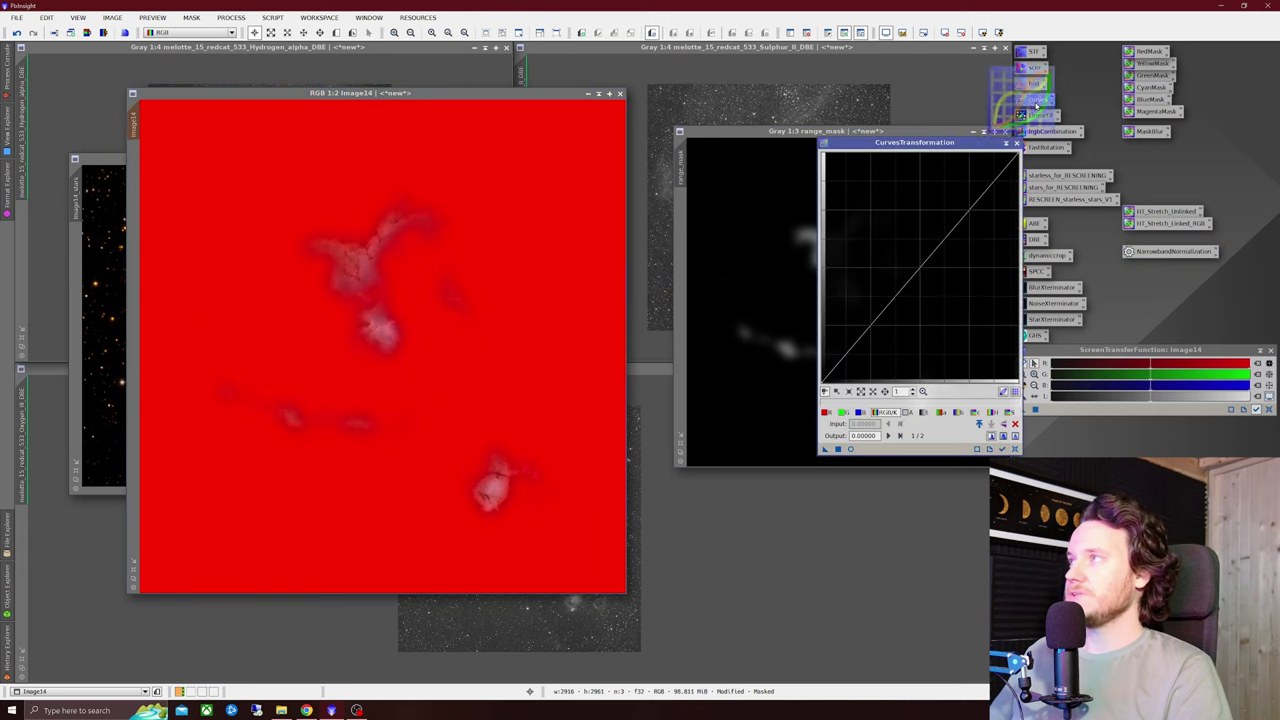
left_click(849, 450)
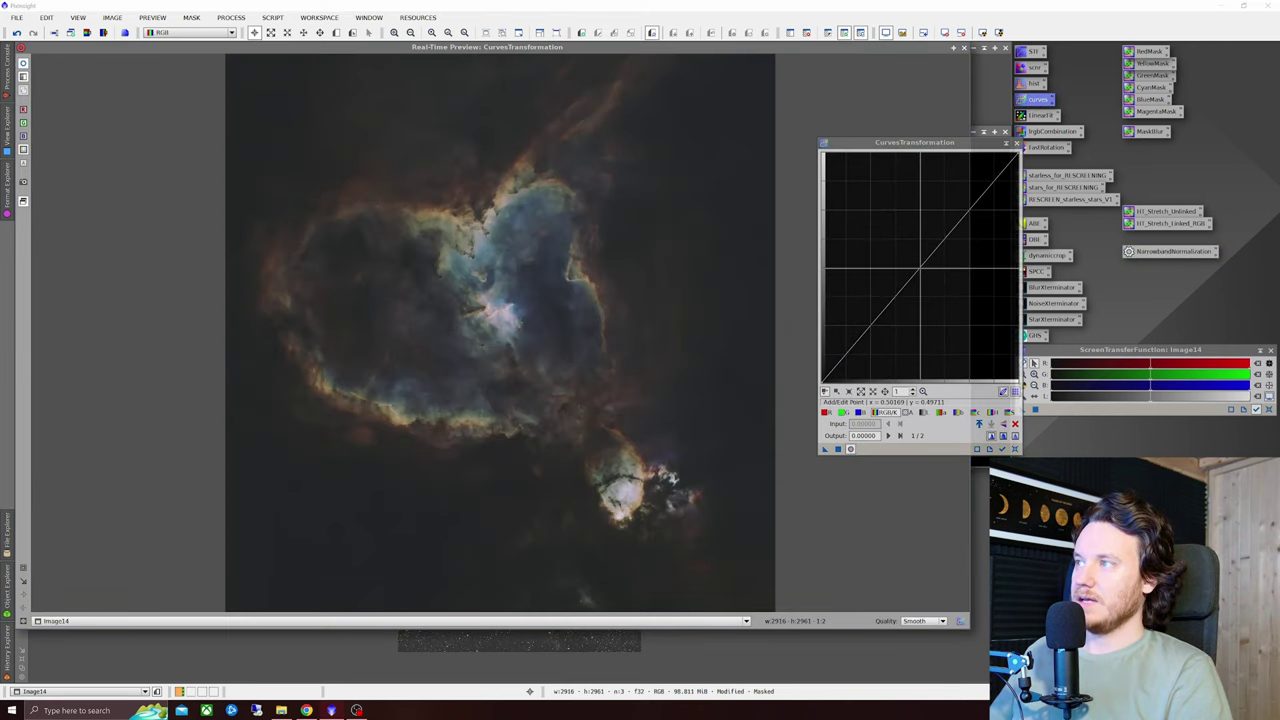
left_click_drag(930, 254, 939, 286)
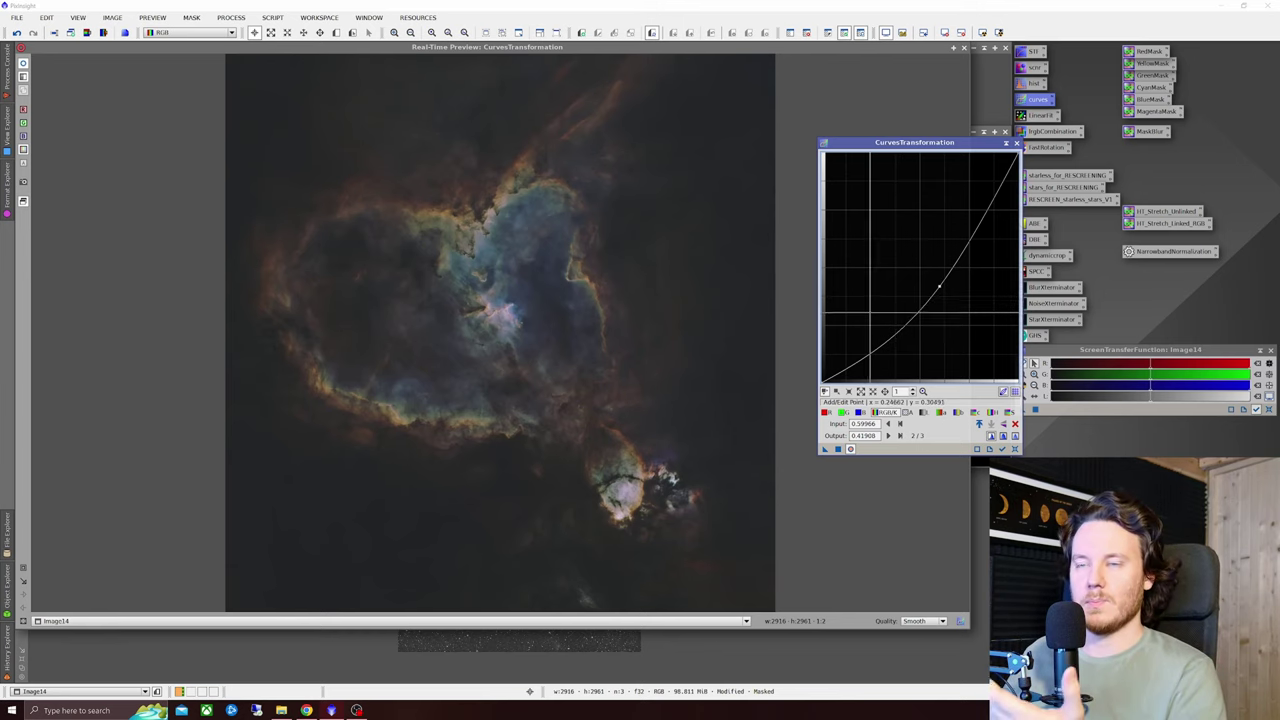
left_click(838, 449)
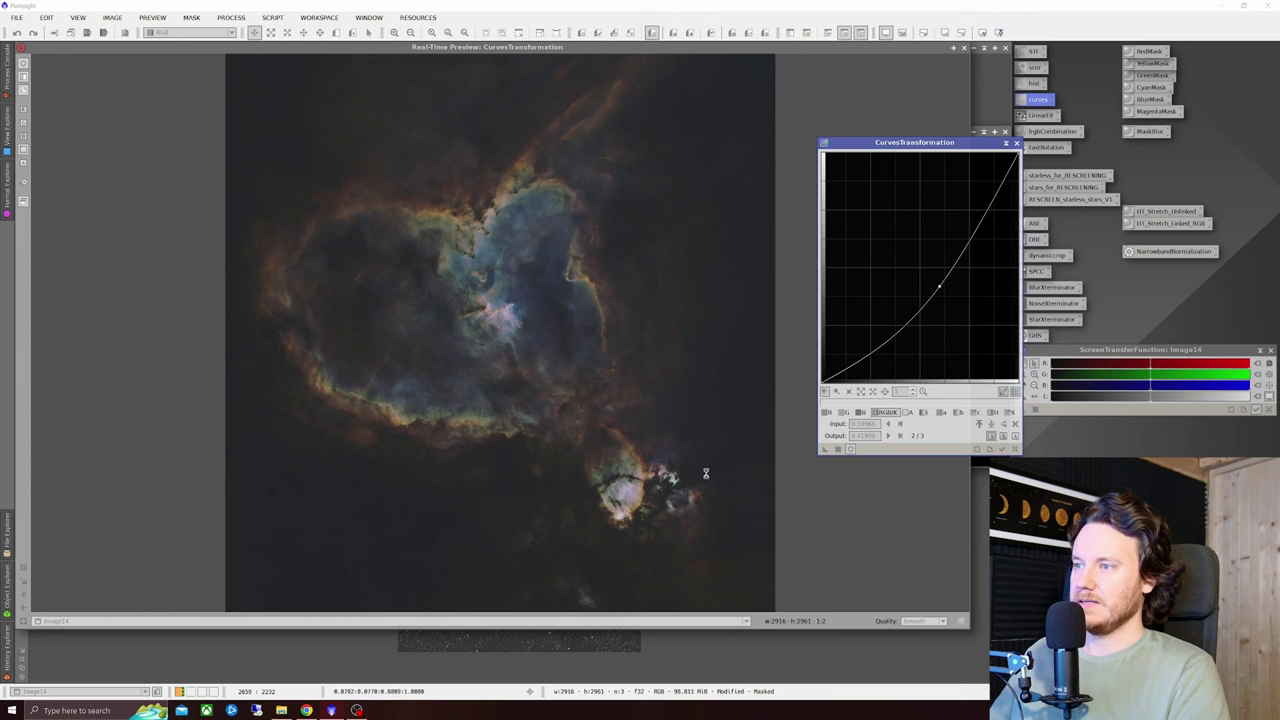
left_click(1013, 449)
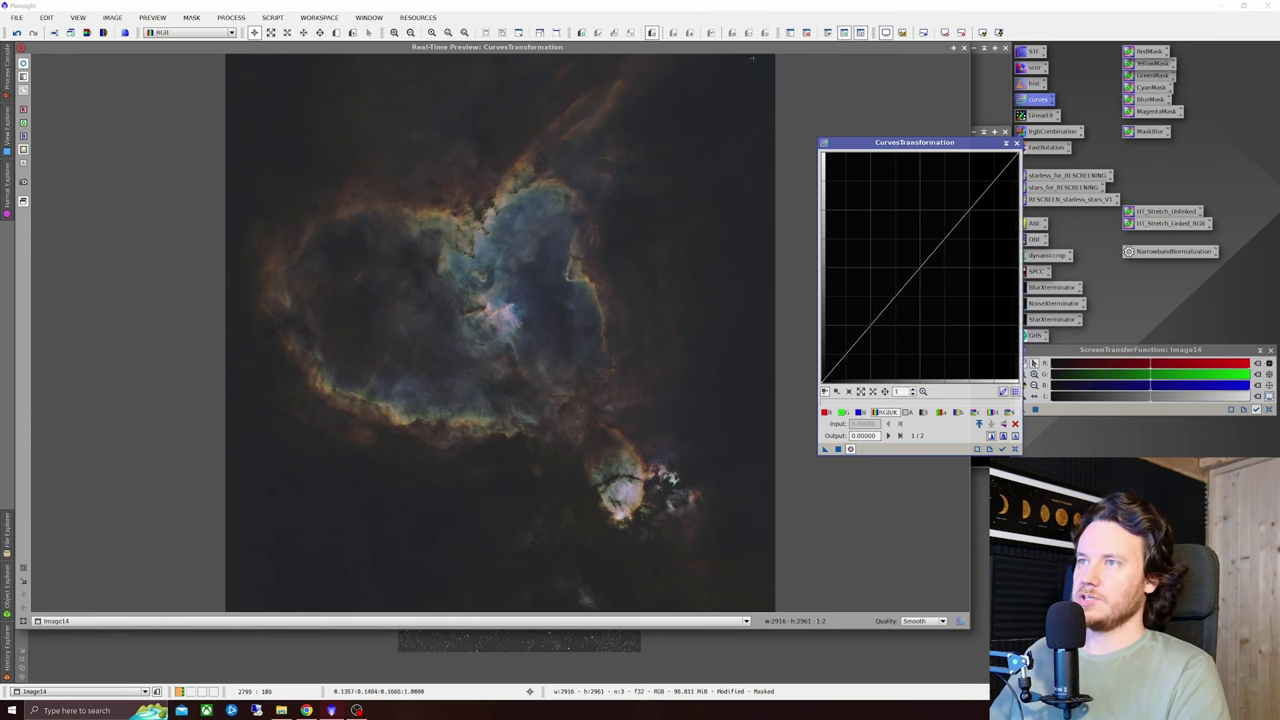
left_click(1016, 143)
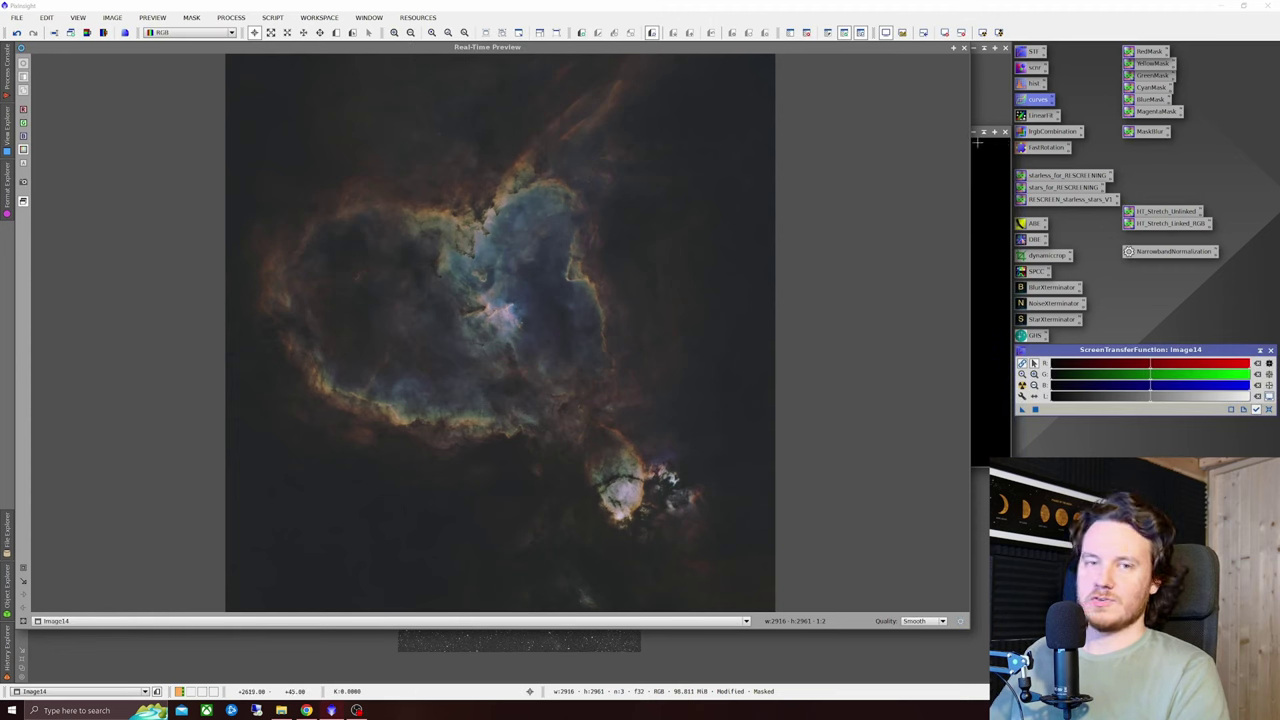
left_click(963, 49)
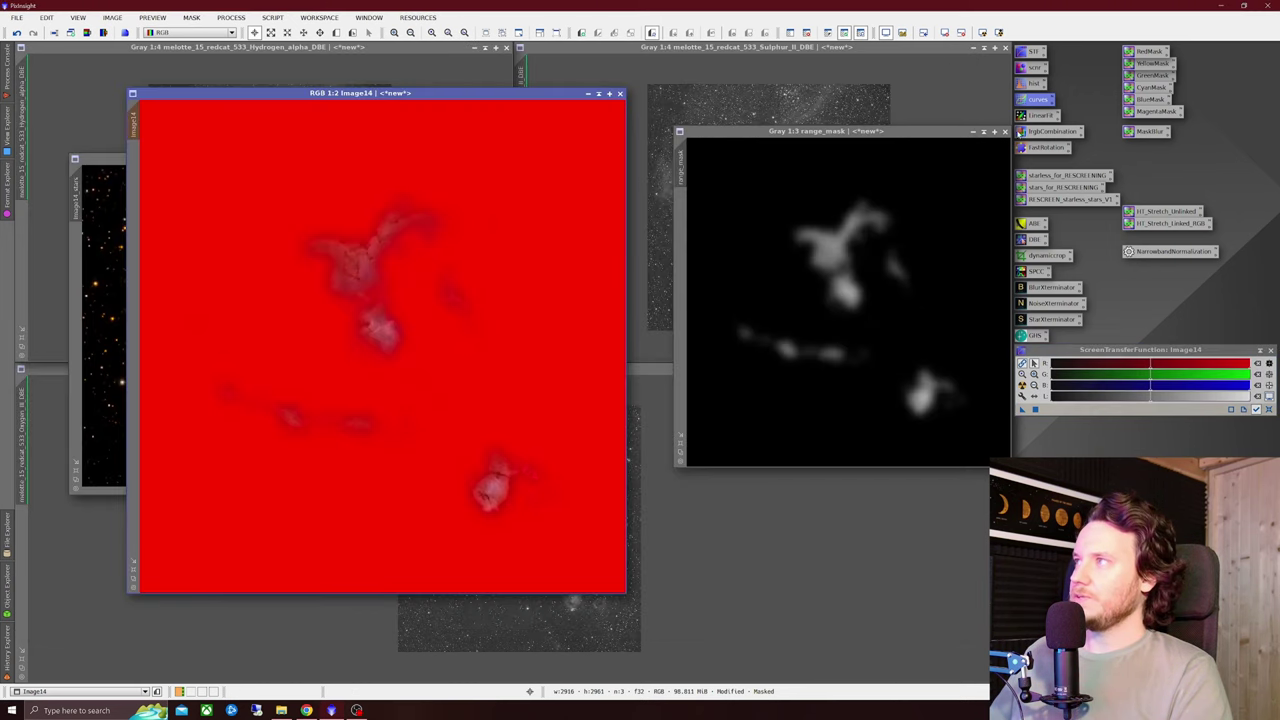
left_click(1005, 131)
left_click(655, 387)
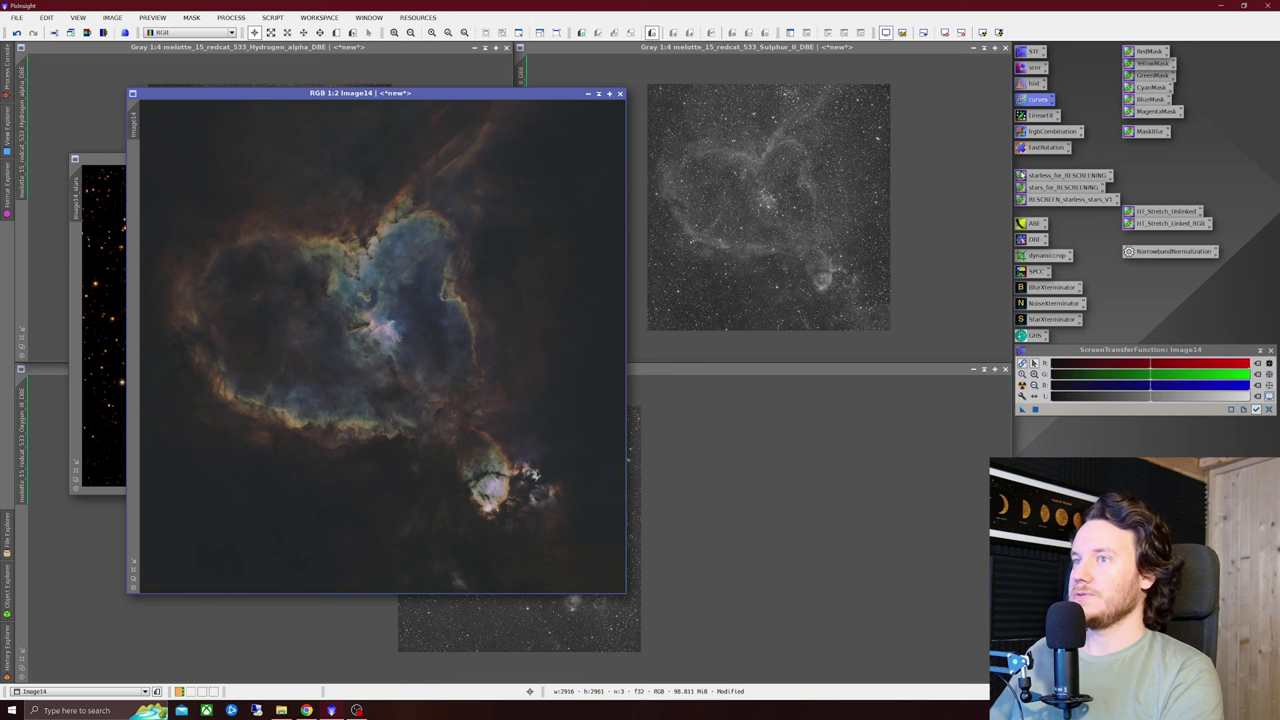
left_click_drag(491, 101, 555, 102)
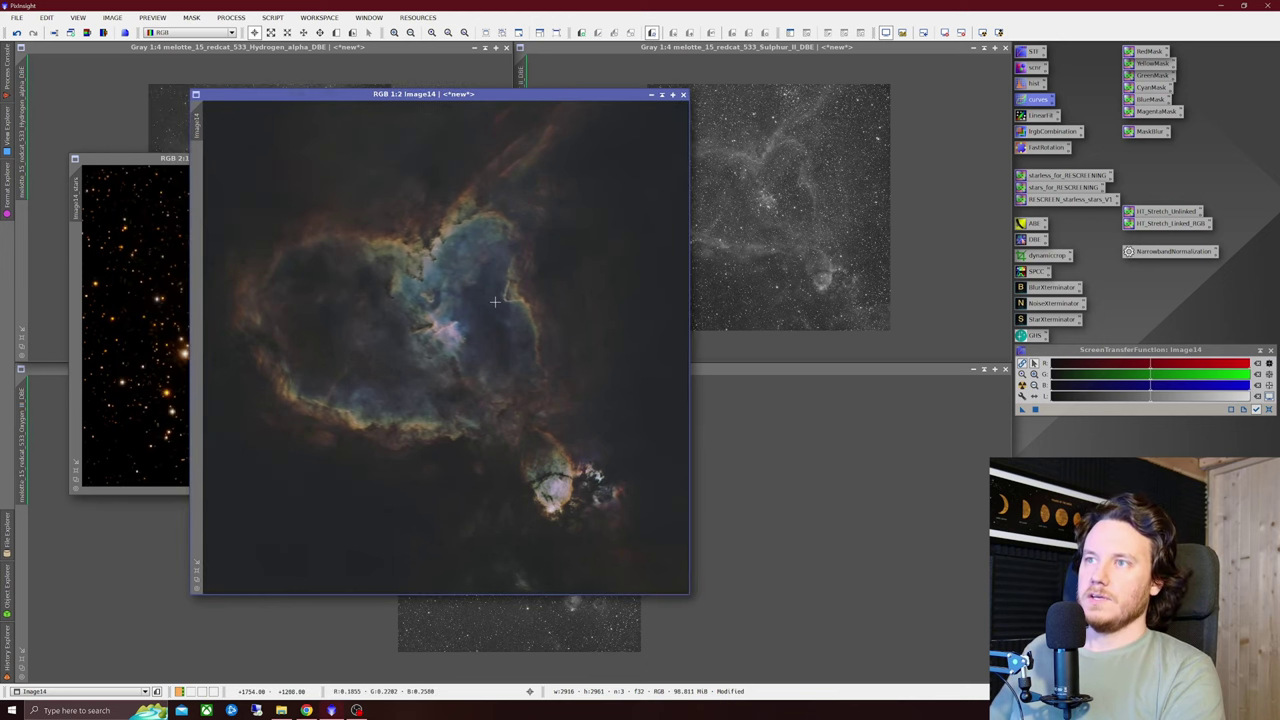
double_click(1034, 100)
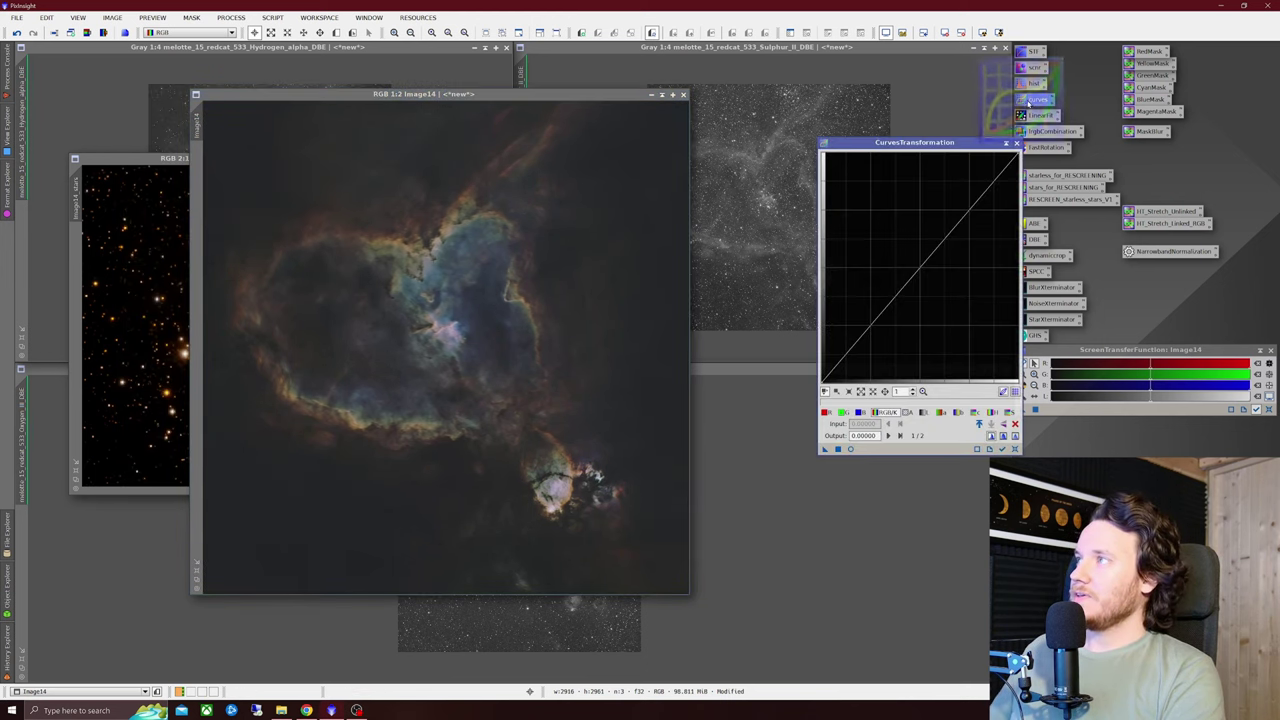
left_click(849, 449)
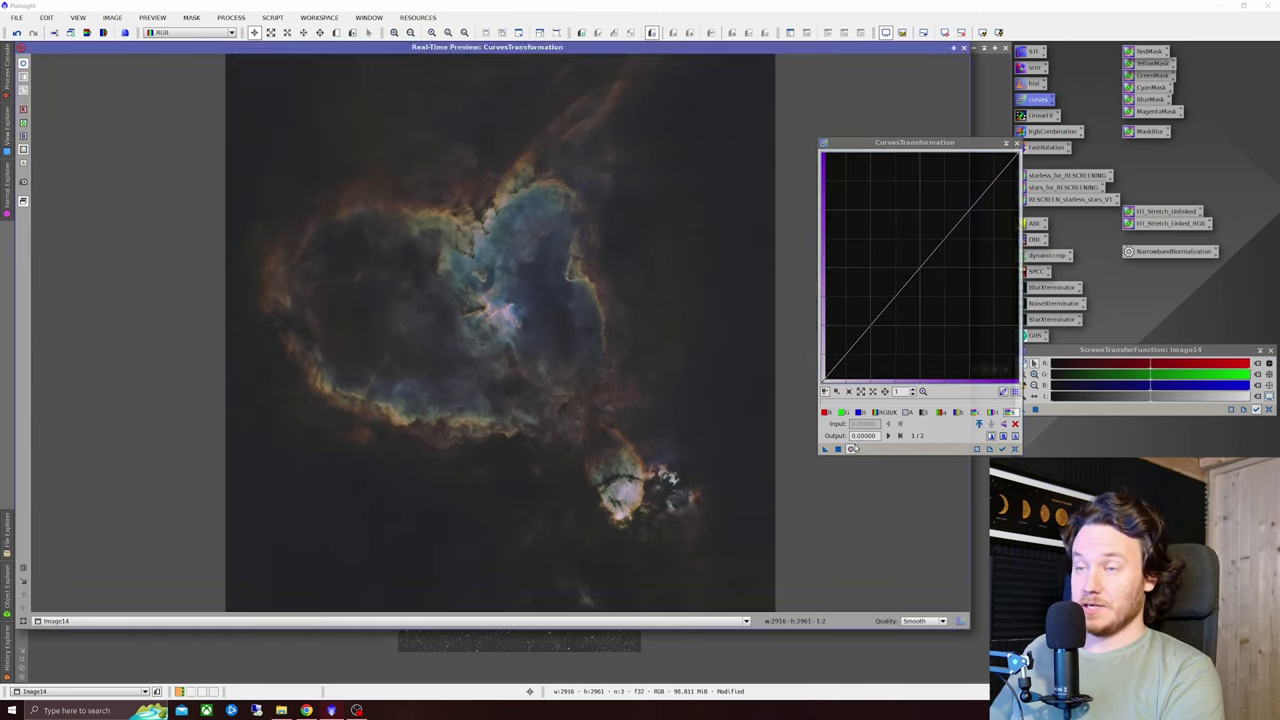
left_click_drag(907, 281, 906, 247)
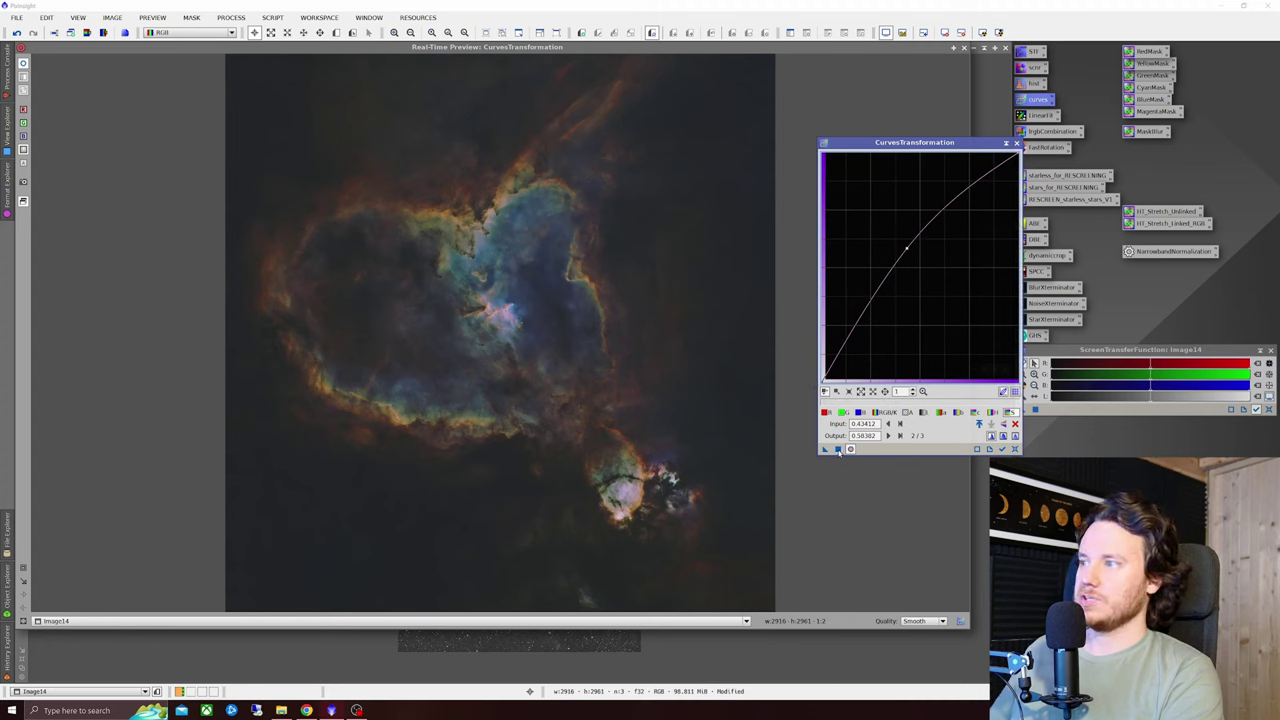
left_click(1015, 449)
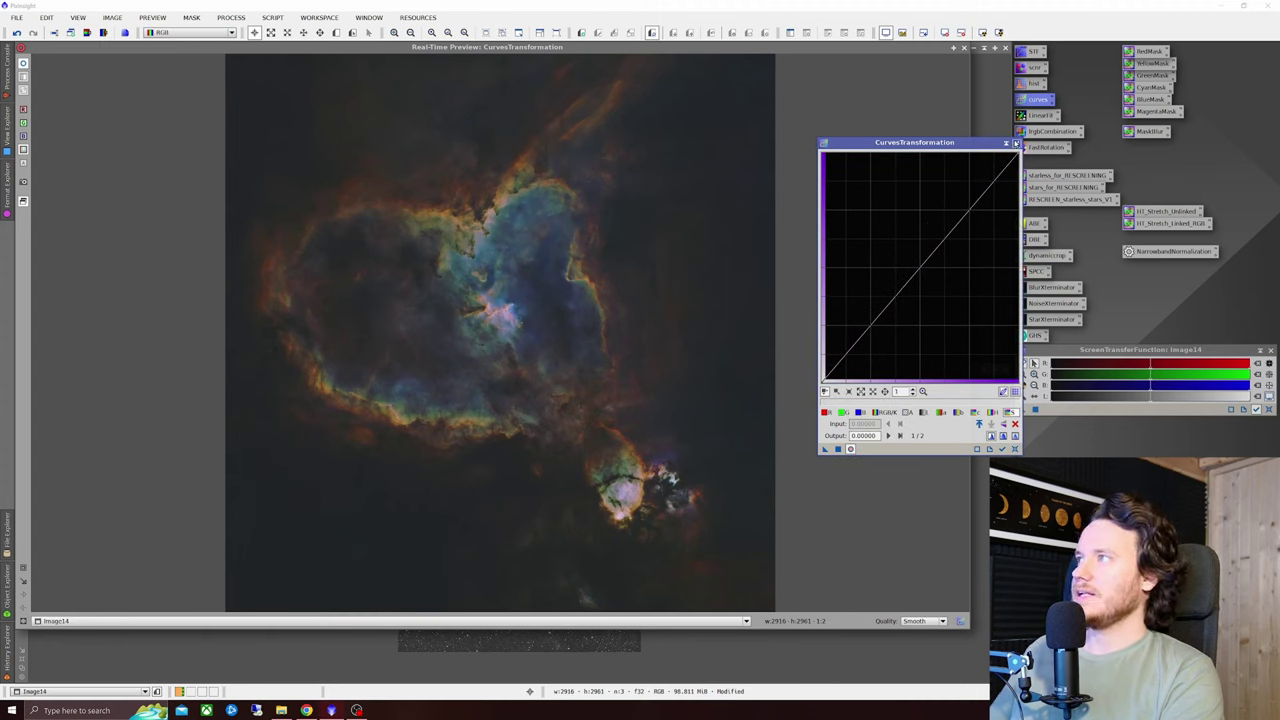
left_click(1015, 143)
left_click(963, 48)
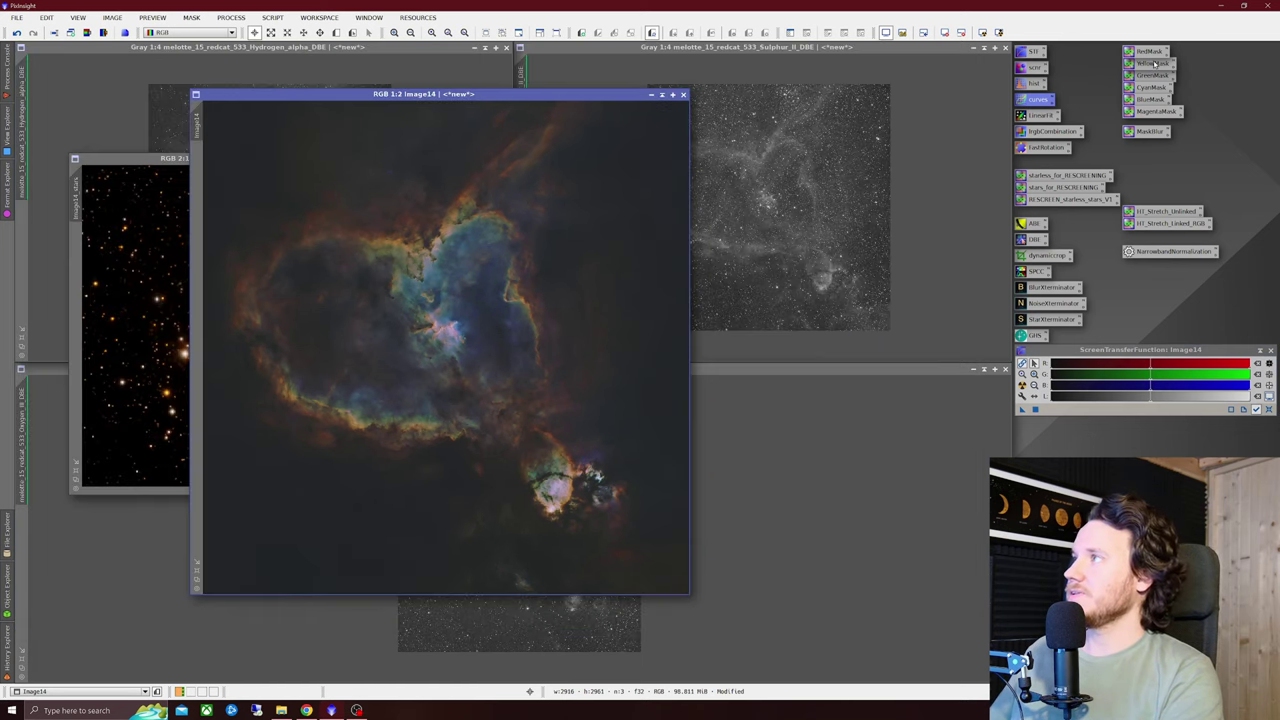
left_click_drag(1150, 63, 425, 285)
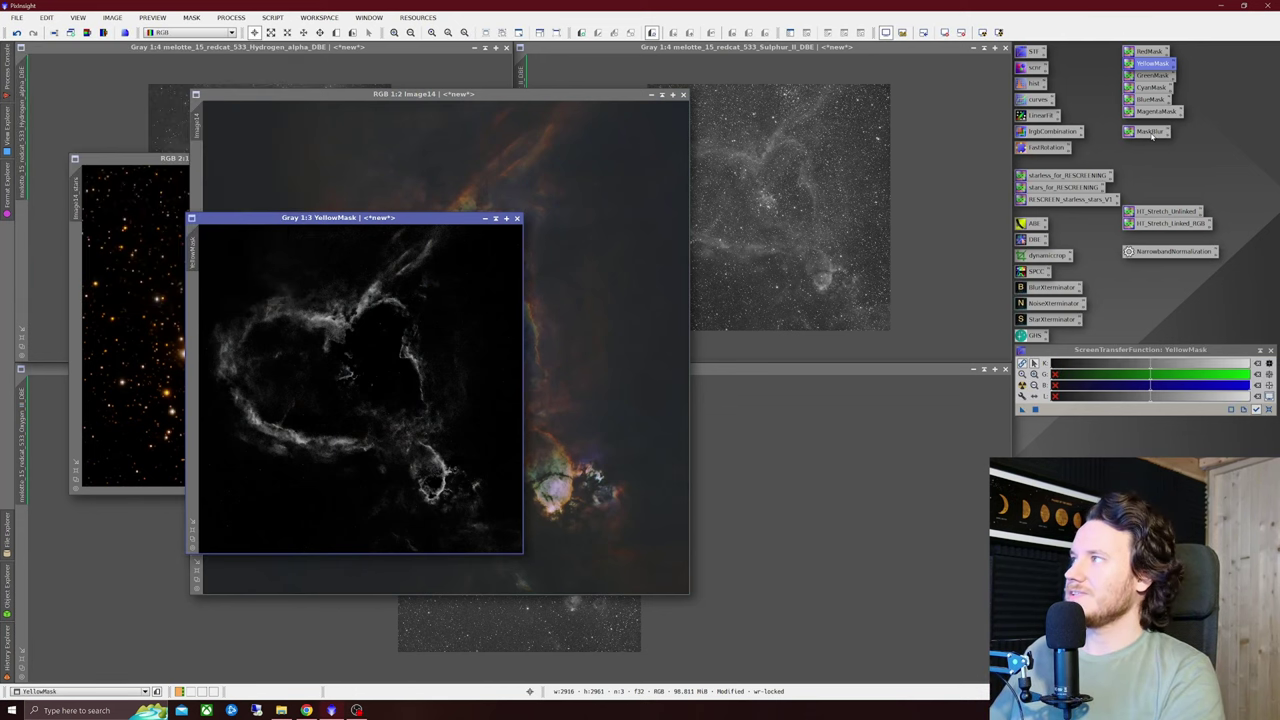
Step: Blur YellowMask with the MaskBlur icon, apply it as Image14's mask, and open CurvesTransformation
left_click_drag(1150, 131, 420, 345)
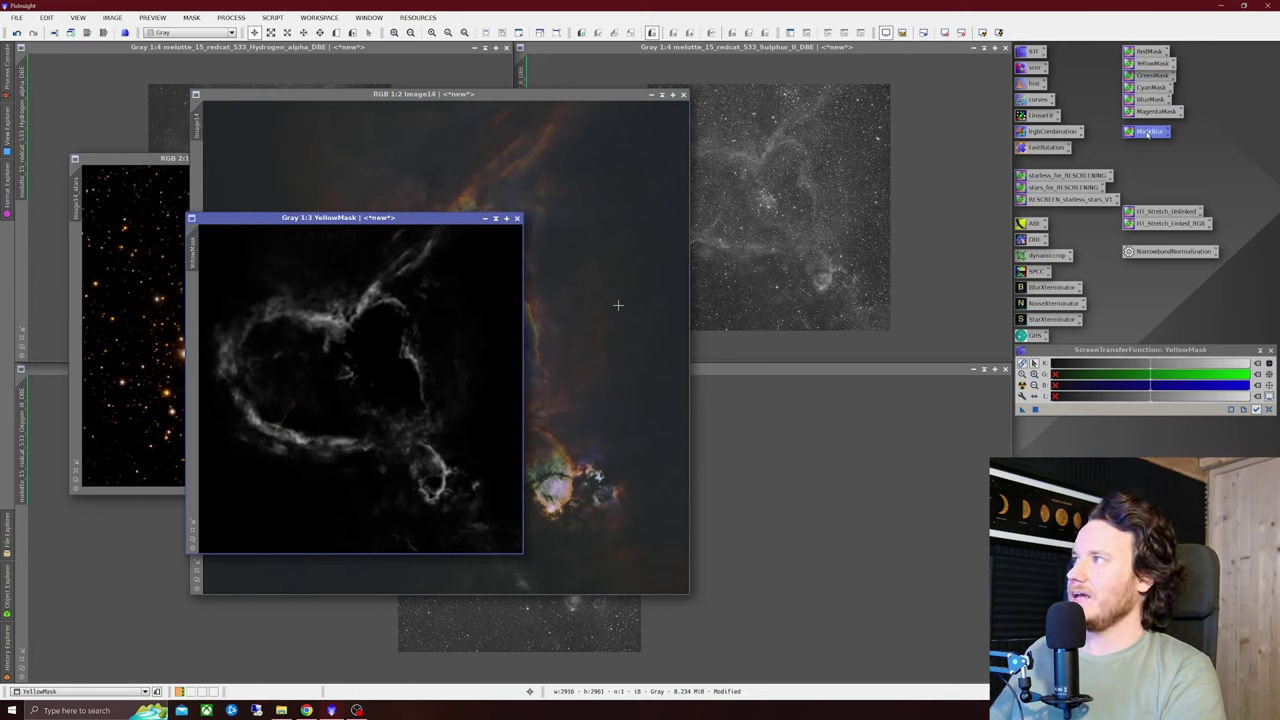
left_click_drag(320, 222, 780, 163)
left_click_drag(252, 252, 205, 166)
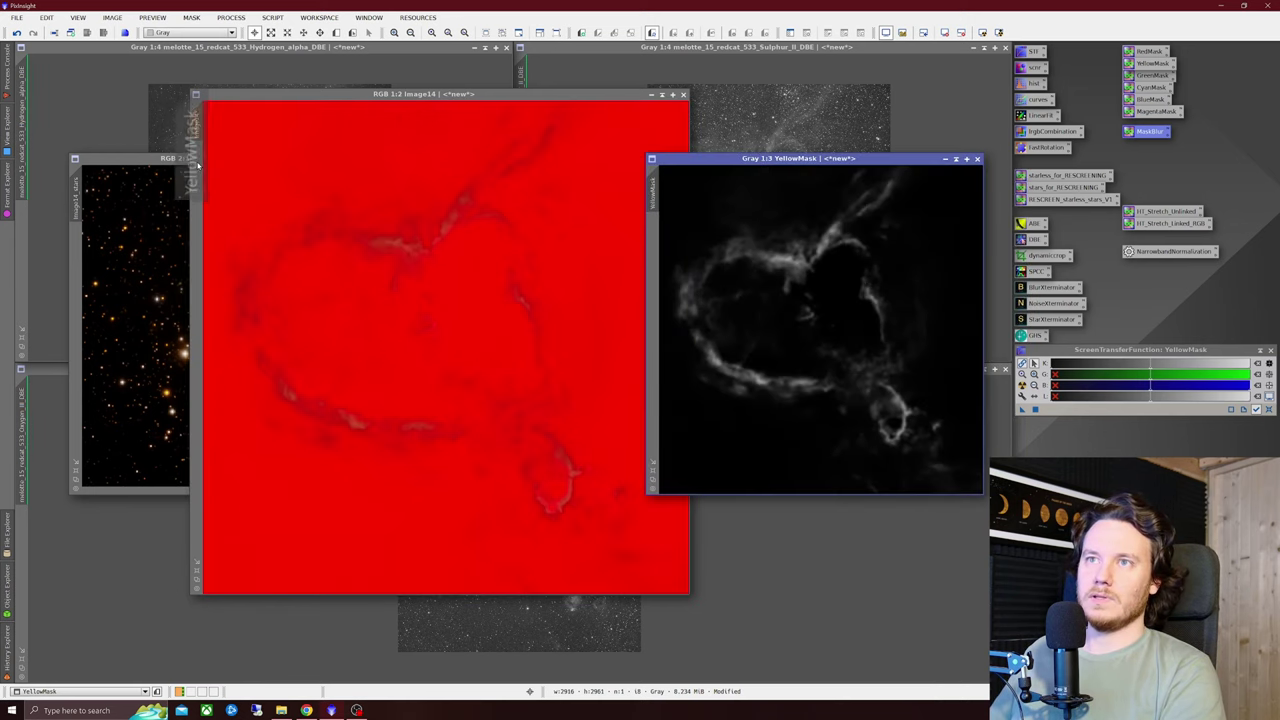
left_click(1032, 99)
double_click(1028, 99)
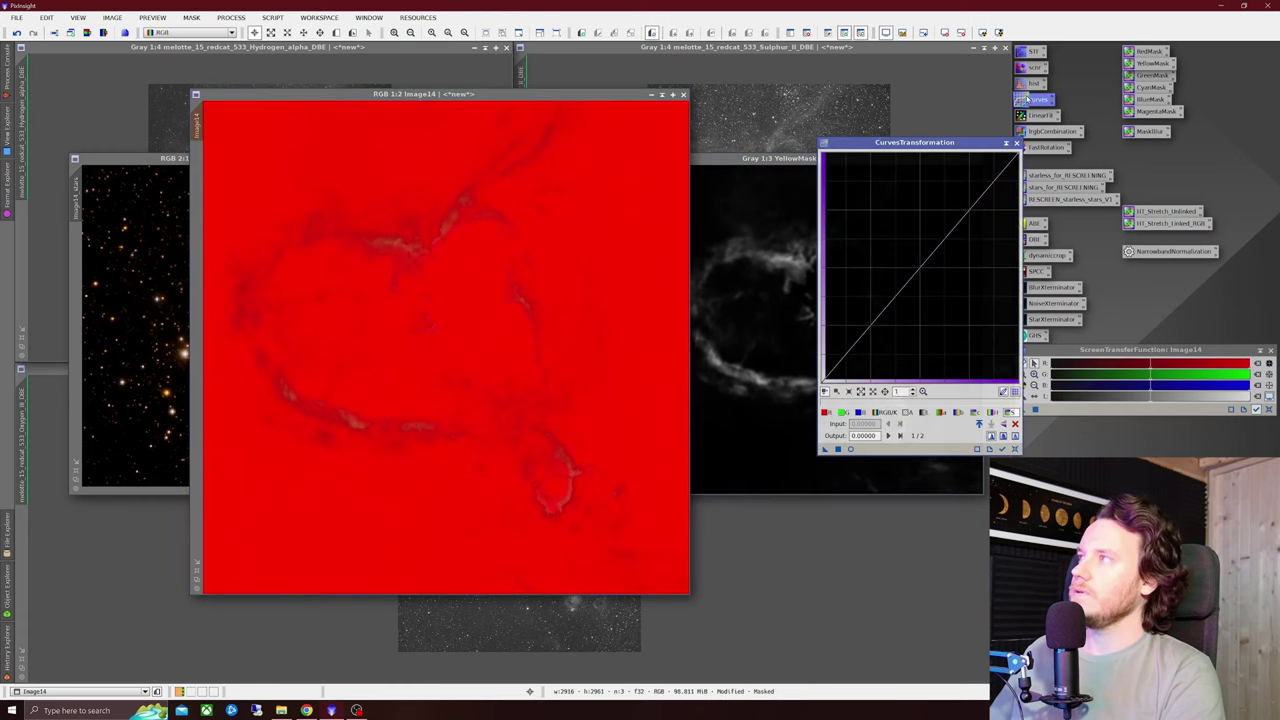
Step: Under live preview, raise the red curve and reshape green with lifted midtones and lowered shadows
left_click(850, 449)
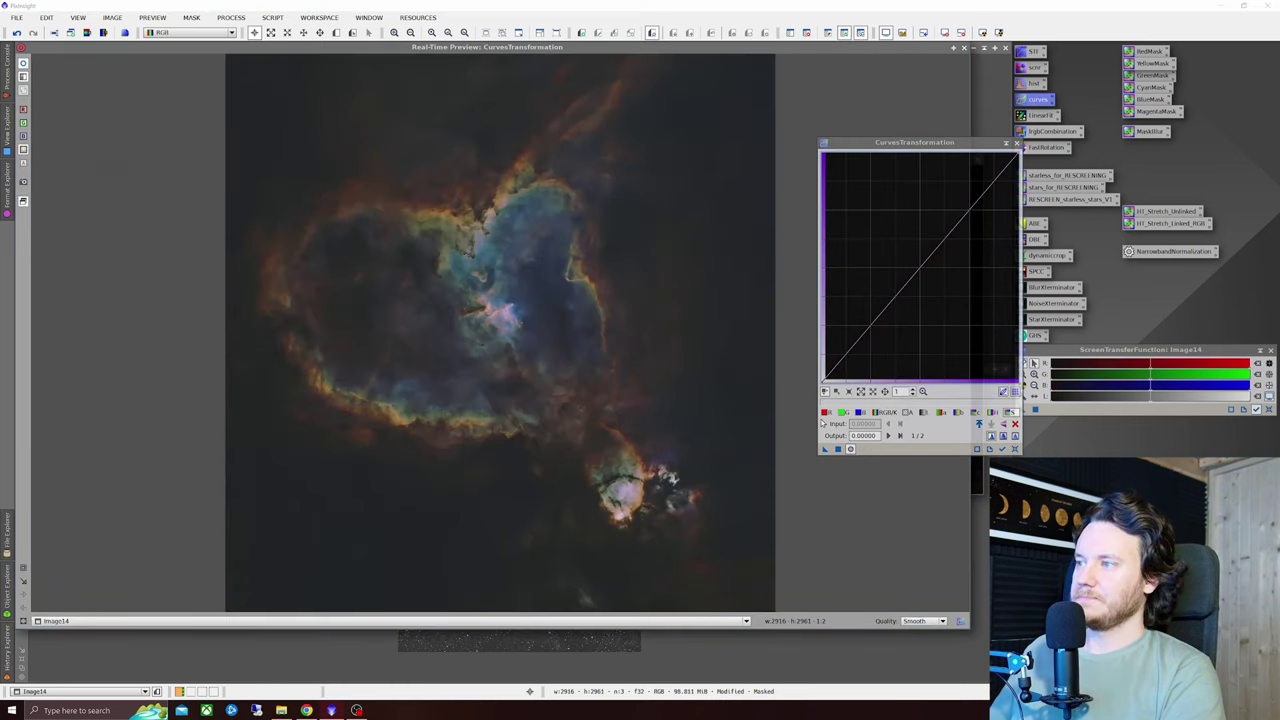
left_click(825, 412)
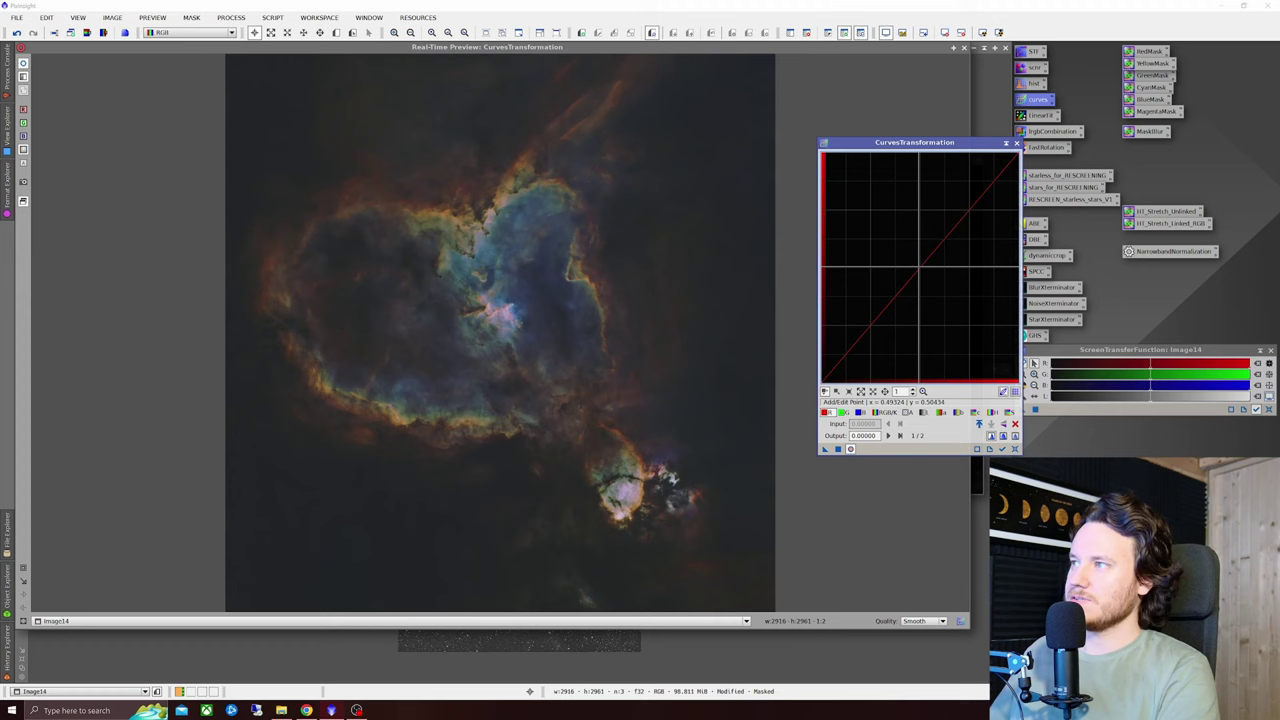
left_click_drag(923, 263, 915, 219)
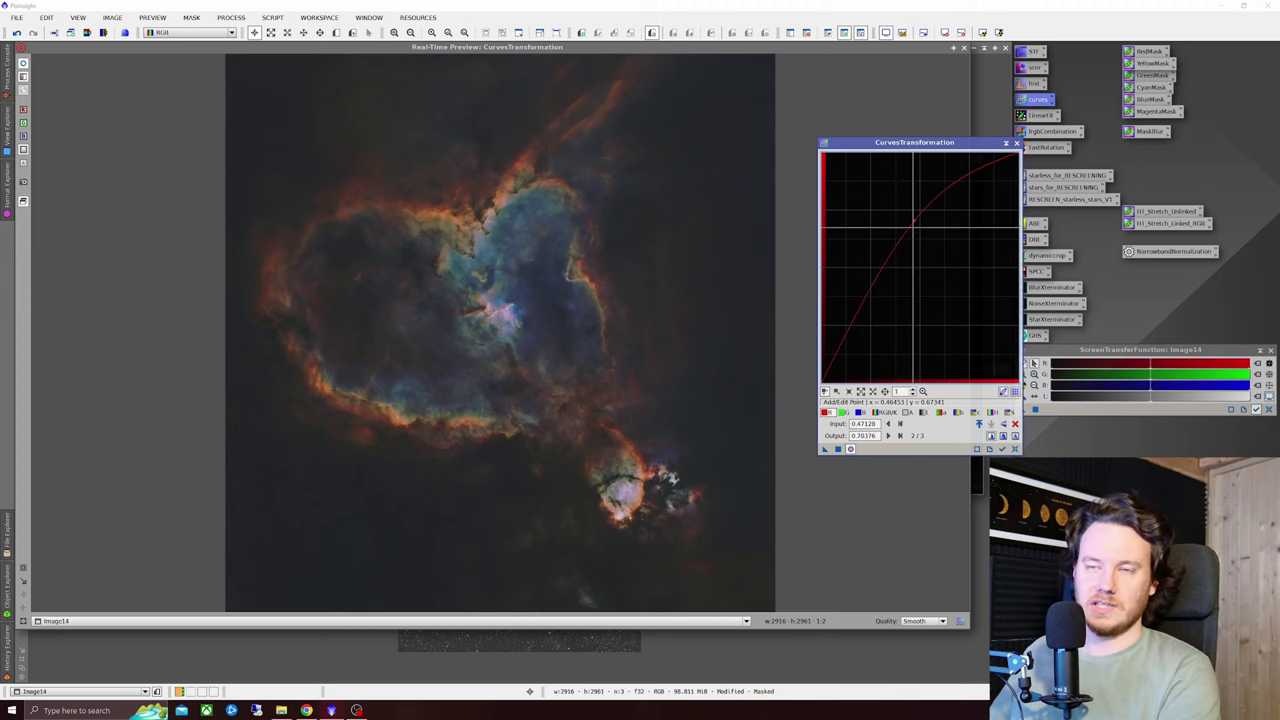
left_click(848, 413)
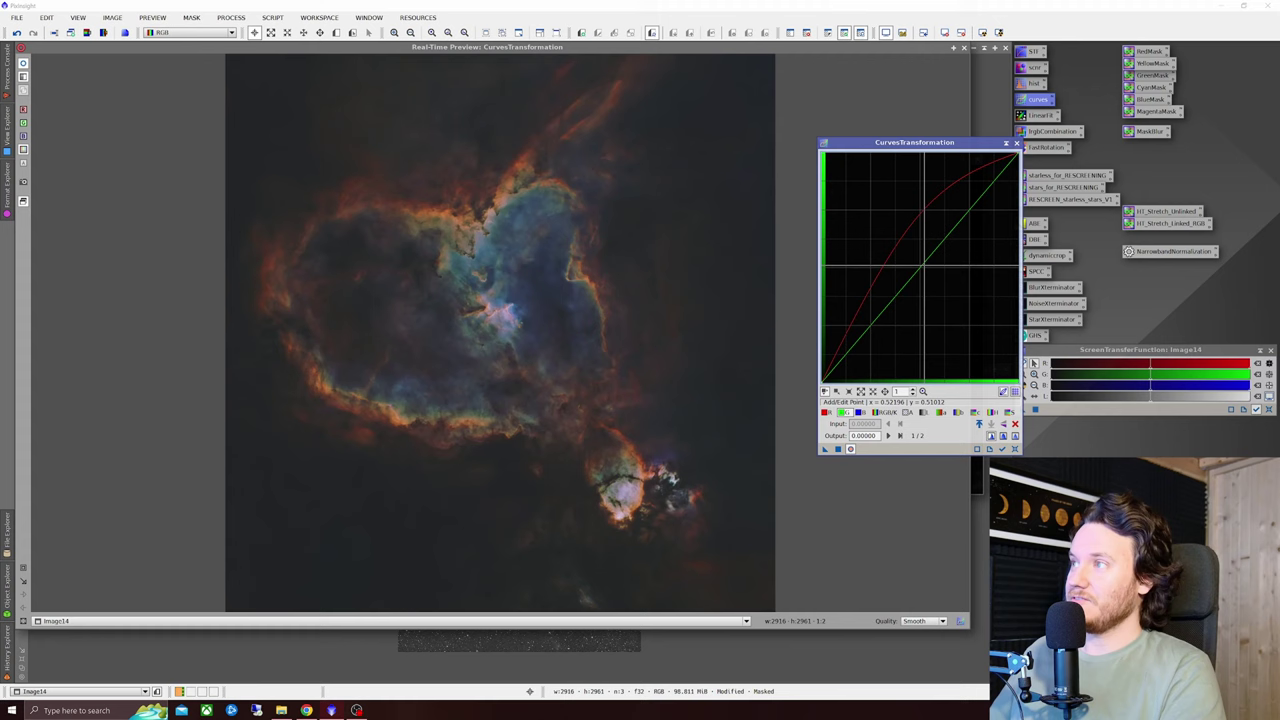
left_click_drag(923, 266, 949, 216)
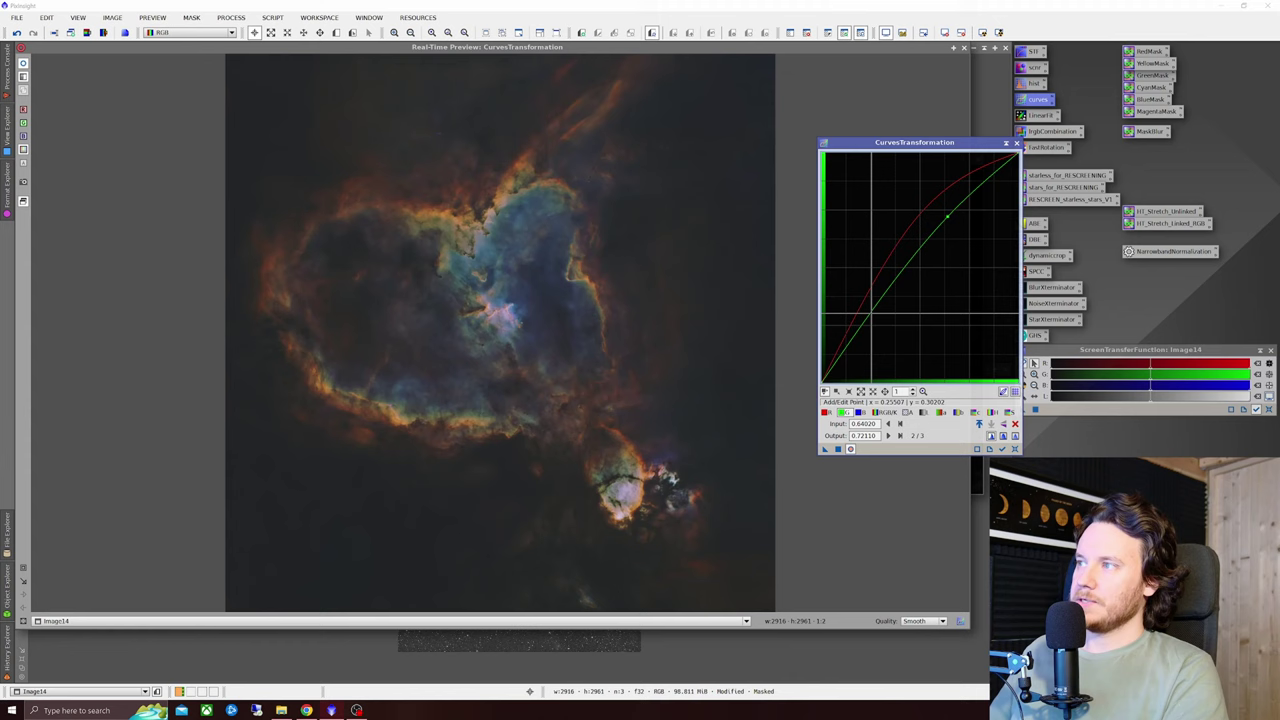
left_click(871, 318)
left_click_drag(871, 317, 874, 332)
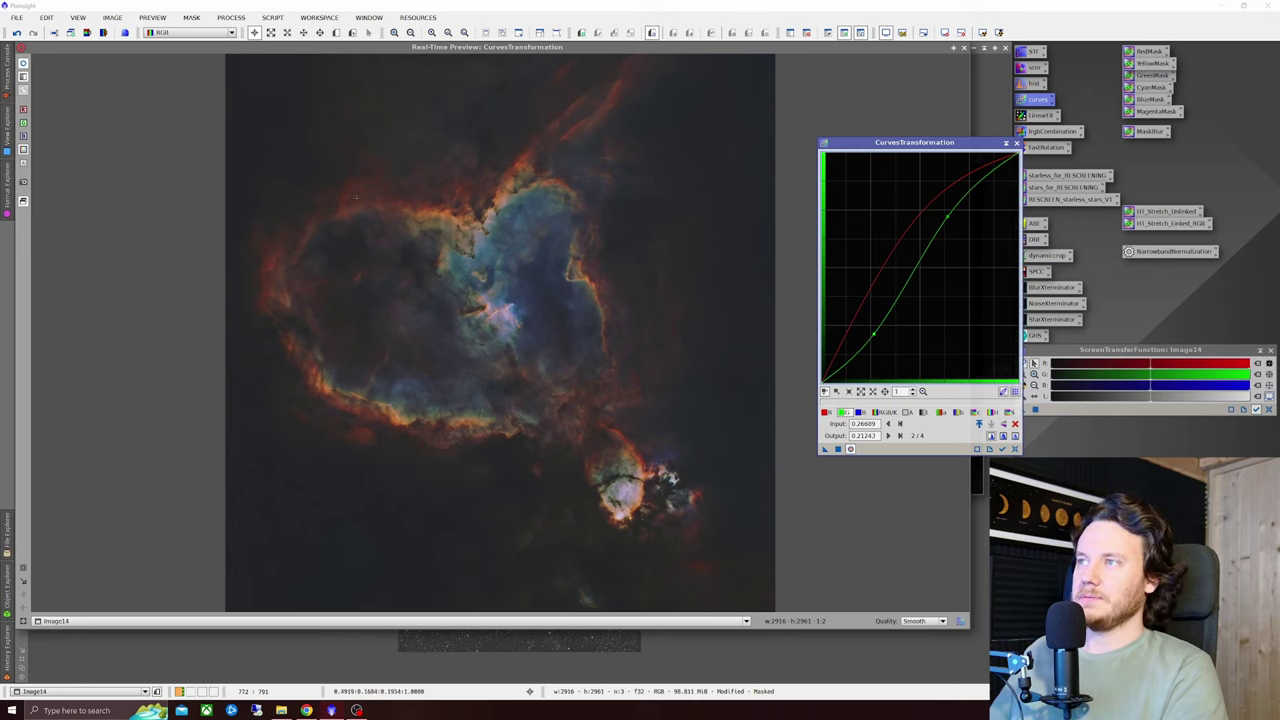
Step: Apply the red/green curve to Image14 through YellowMask, then reset and close Curves
left_click(23, 64)
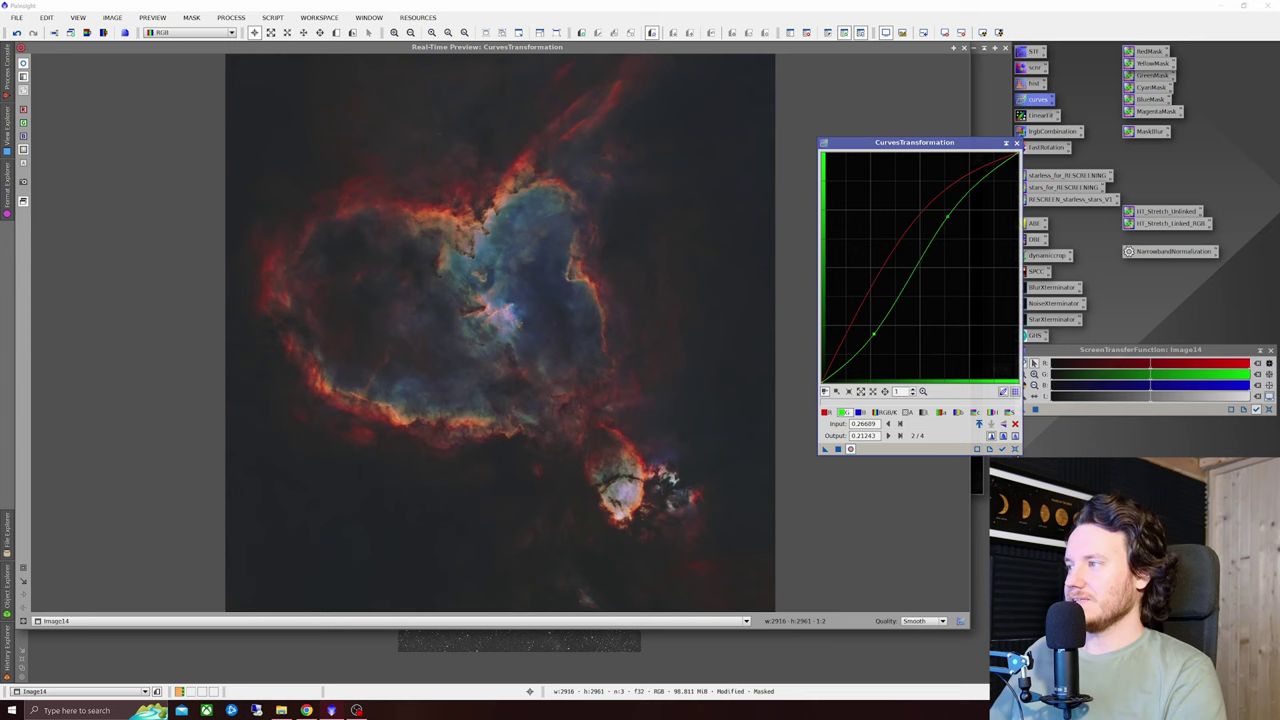
left_click(1015, 449)
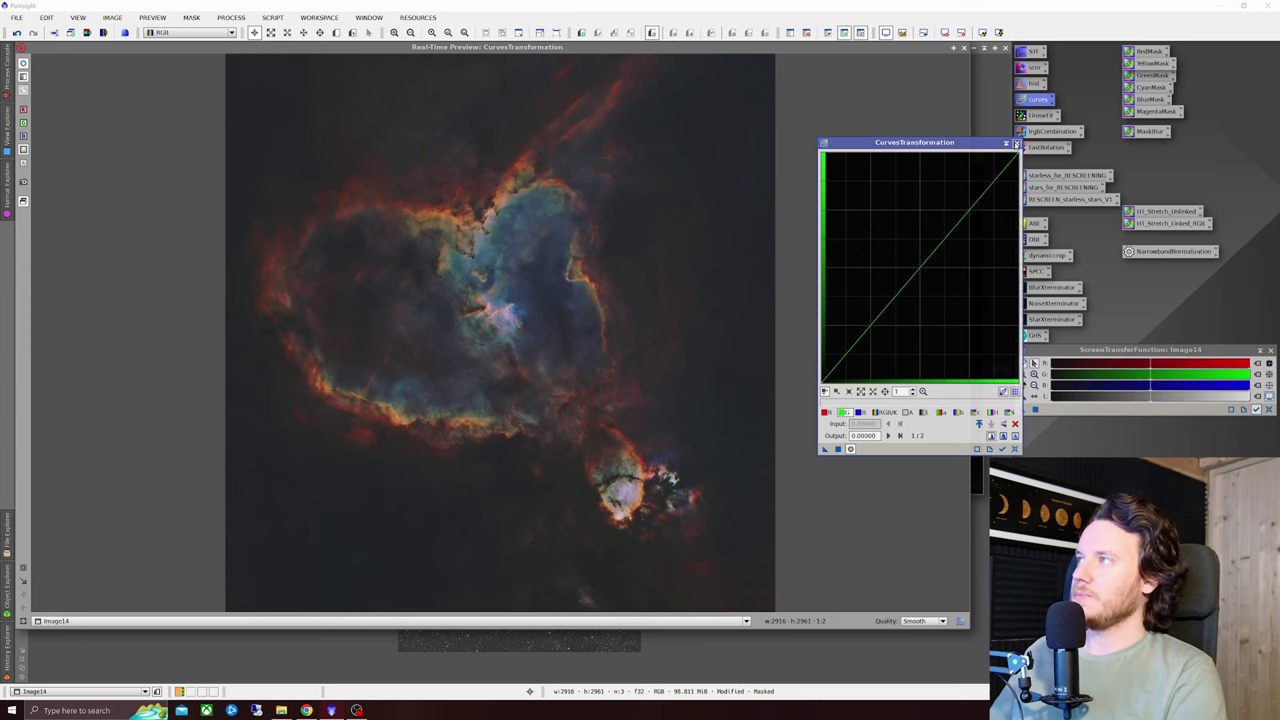
left_click(1015, 144)
Step: Close the preview and discard the unsaved YellowMask image
left_click(963, 47)
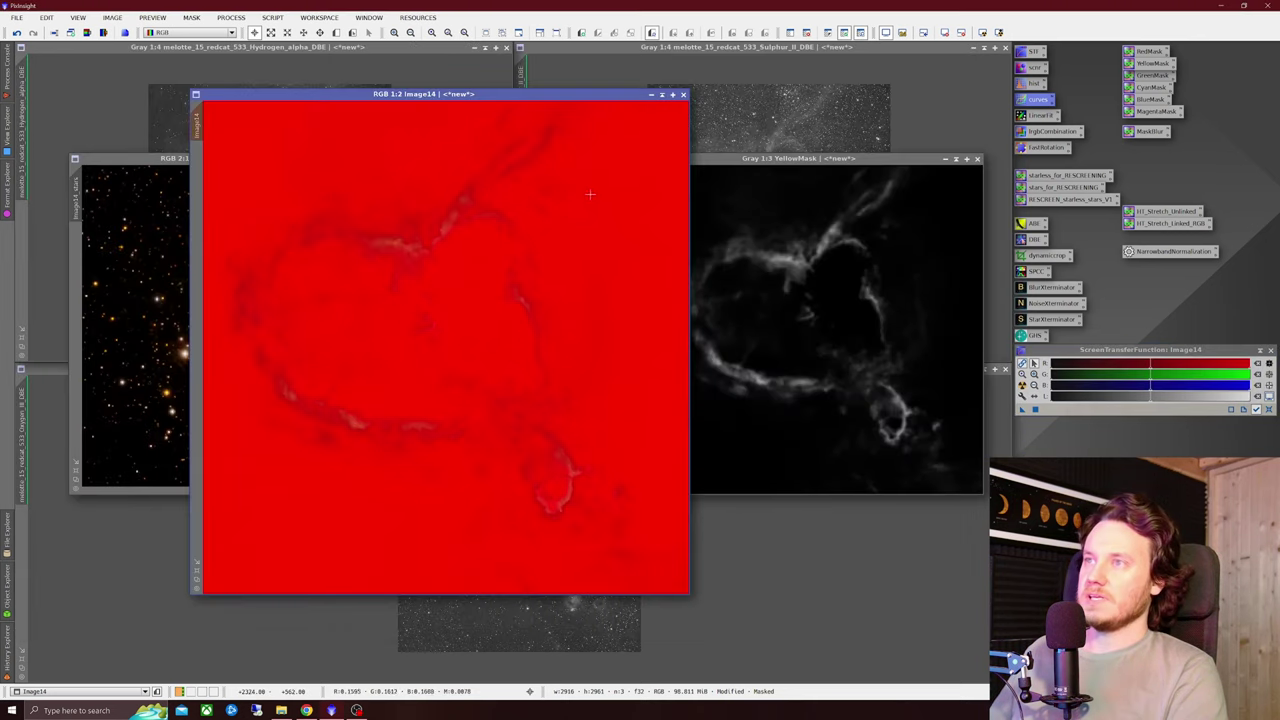
left_click(977, 159)
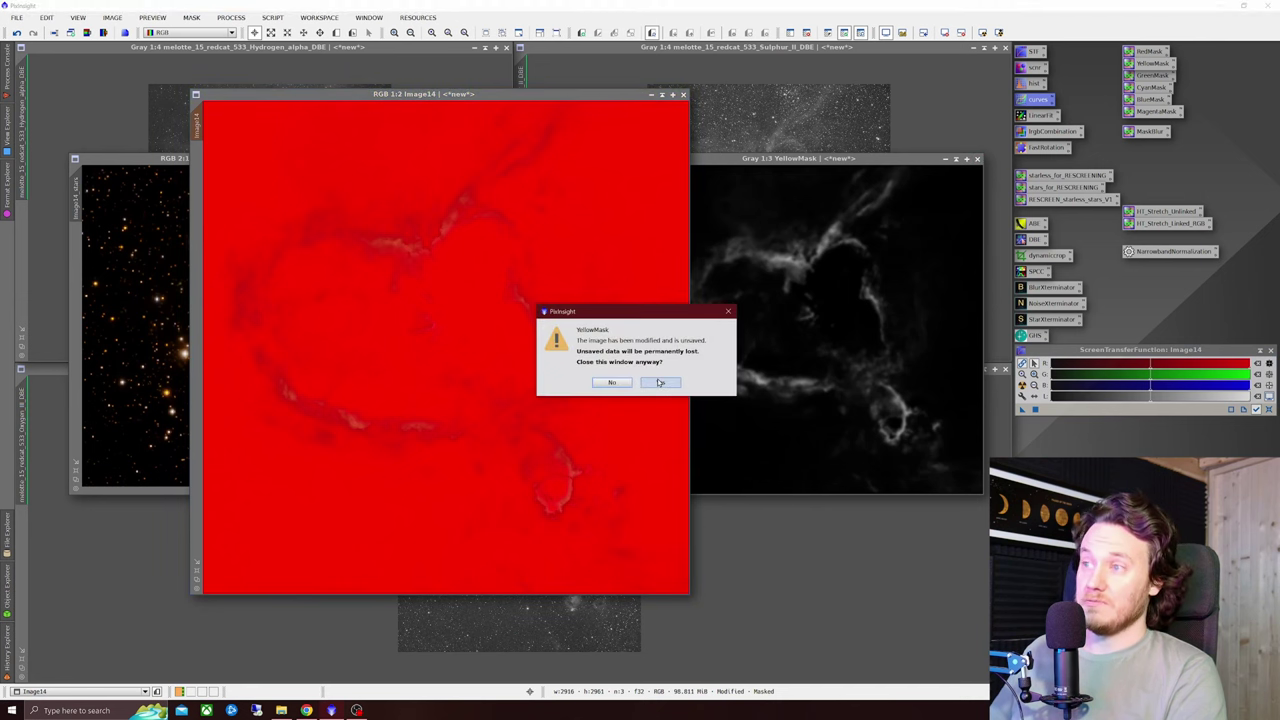
left_click(660, 386)
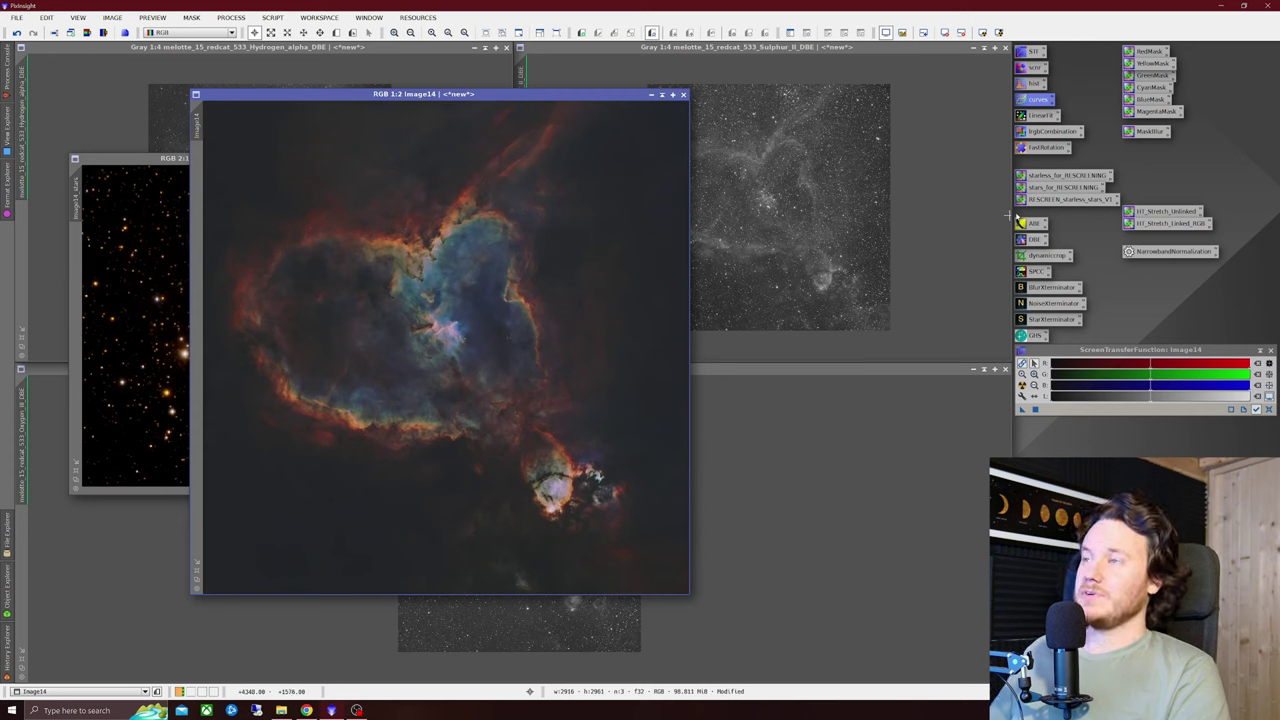
Step: Shape a mild S-curve on the combined RGB/K channel with Real-Time Preview on
double_click(1036, 100)
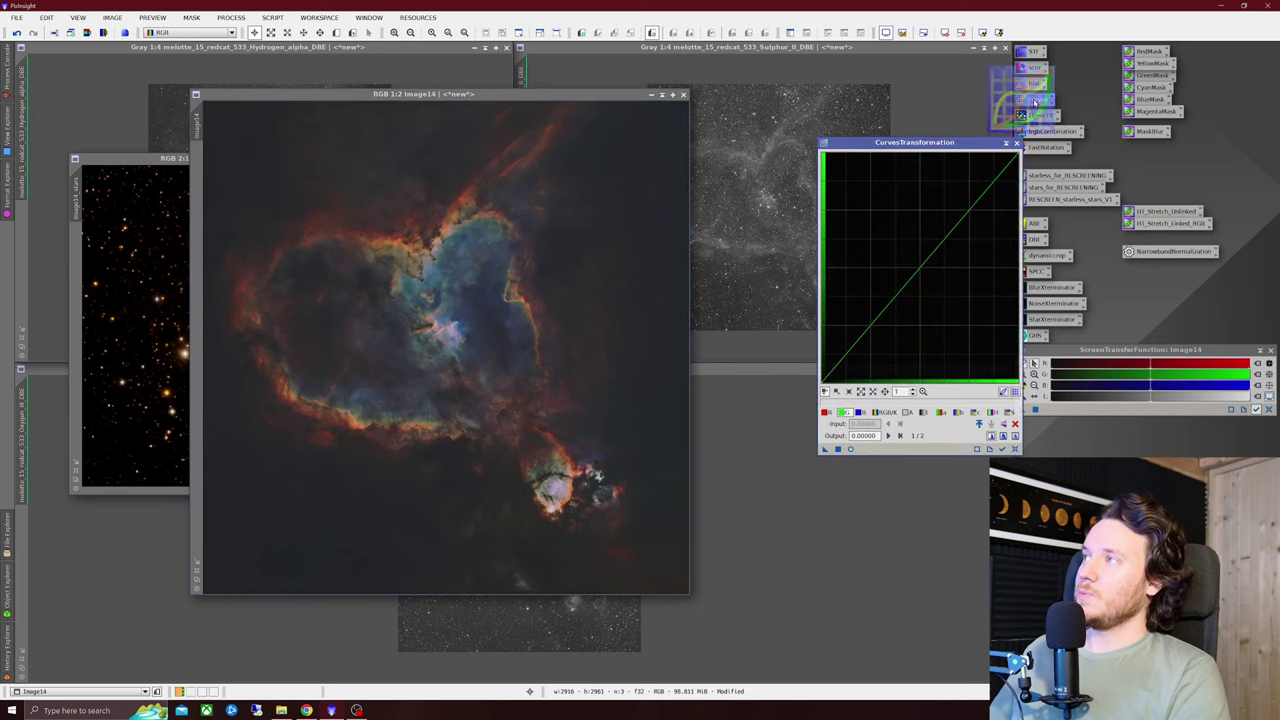
left_click(850, 449)
left_click(886, 413)
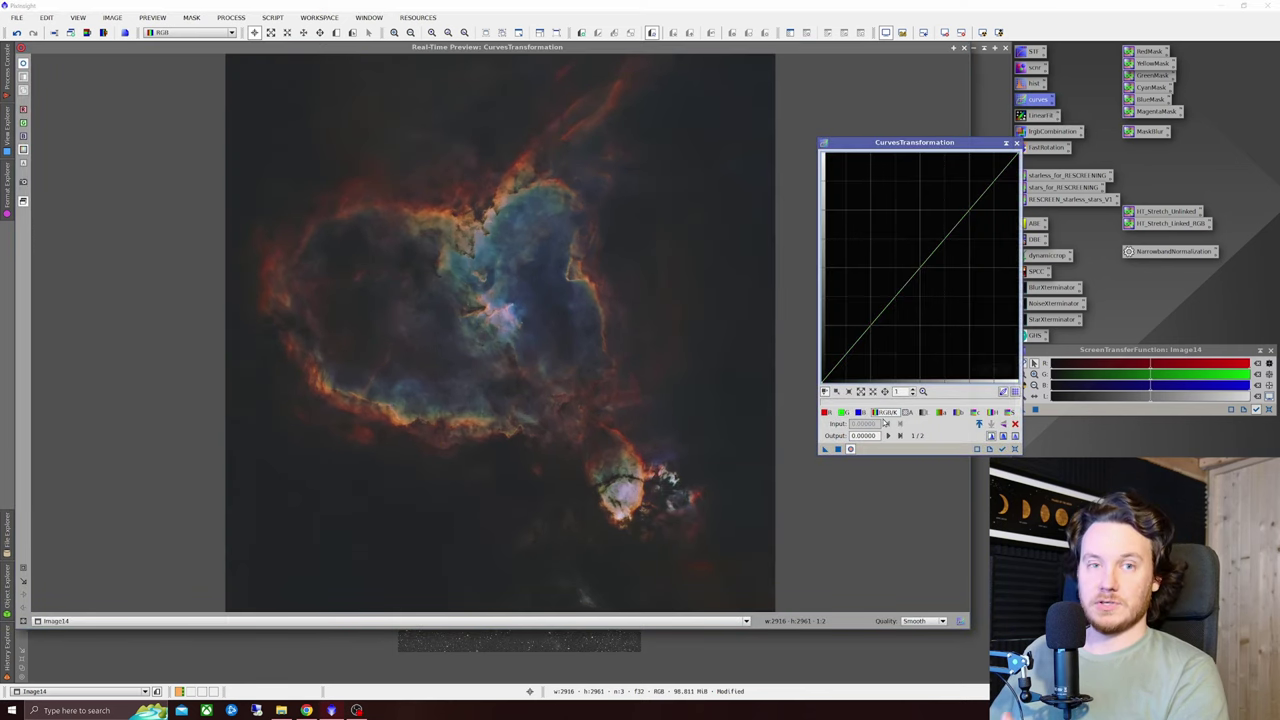
left_click(935, 223)
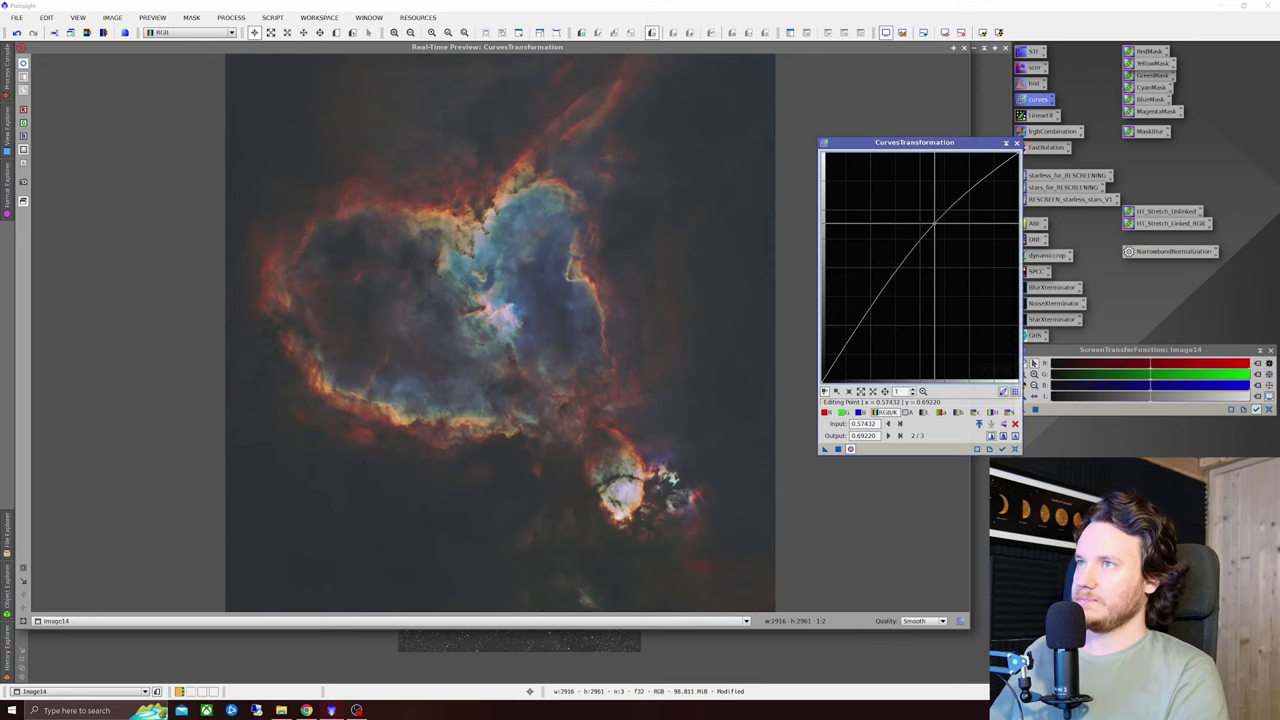
mouse_move(935, 223)
left_mouse_down()
mouse_move(940, 240)
mouse_move(942, 229)
left_mouse_up()
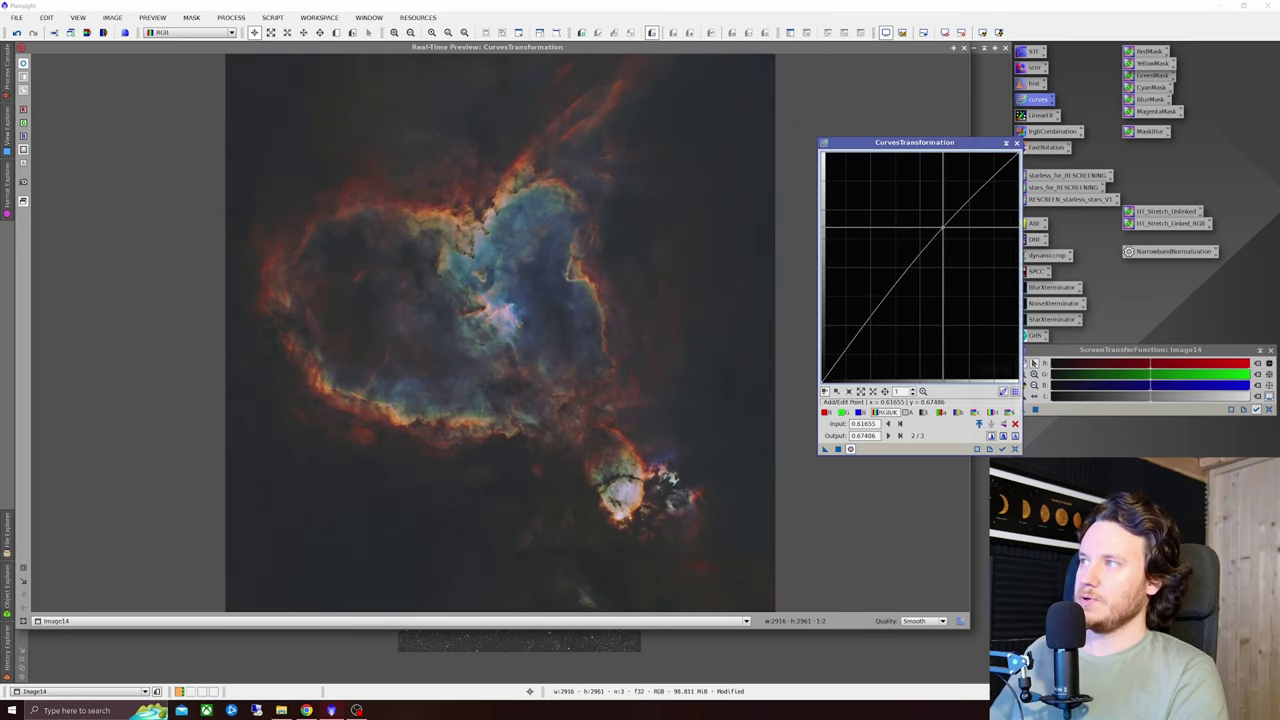
left_click(861, 340)
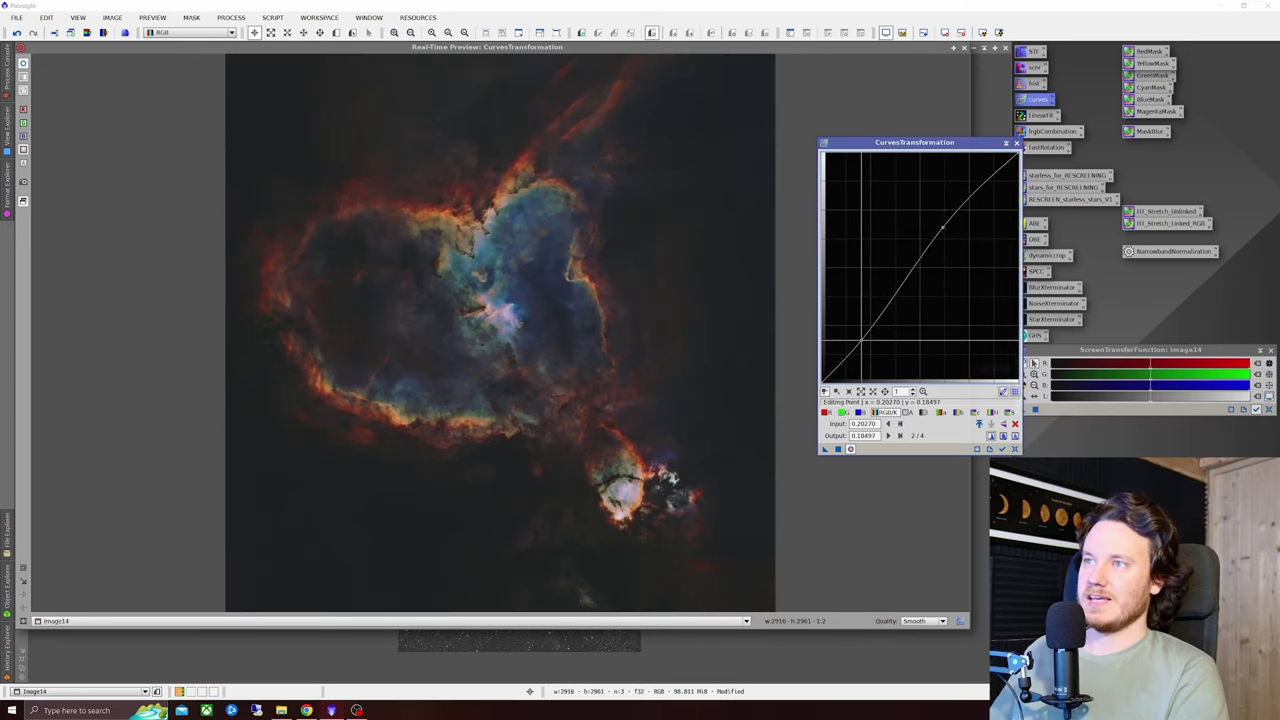
left_click_drag(861, 340, 862, 335)
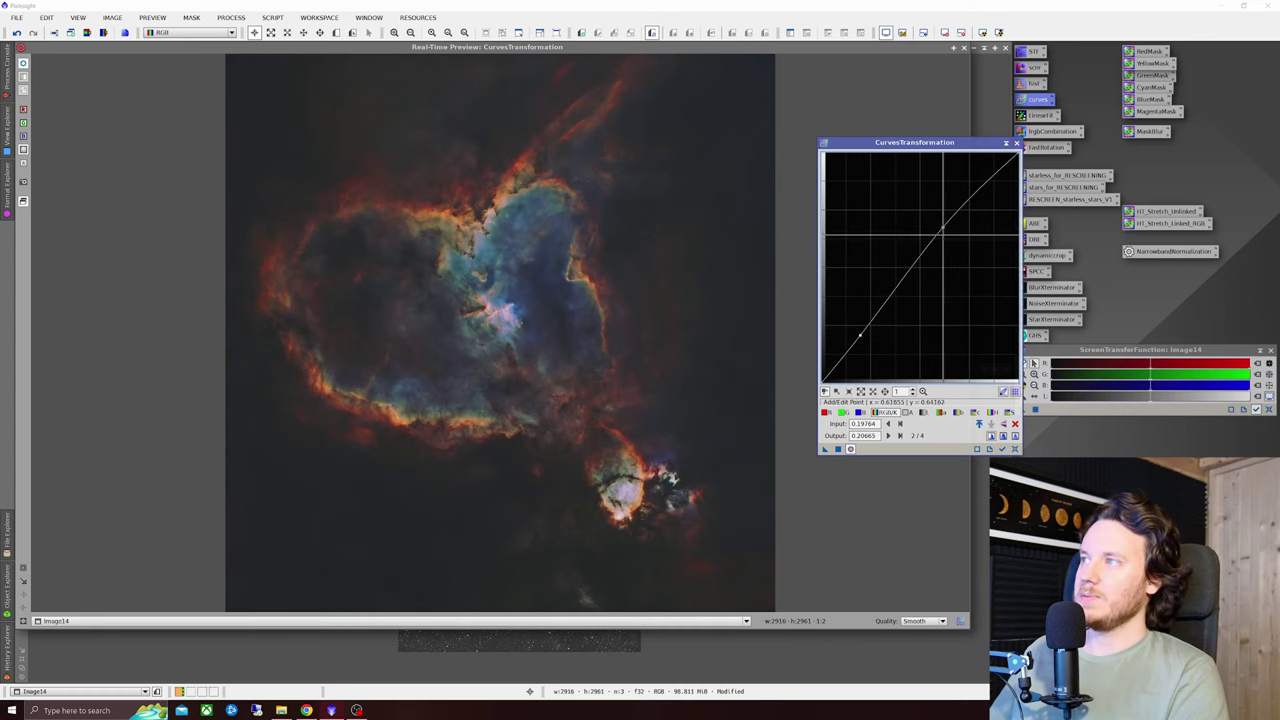
left_click(942, 236)
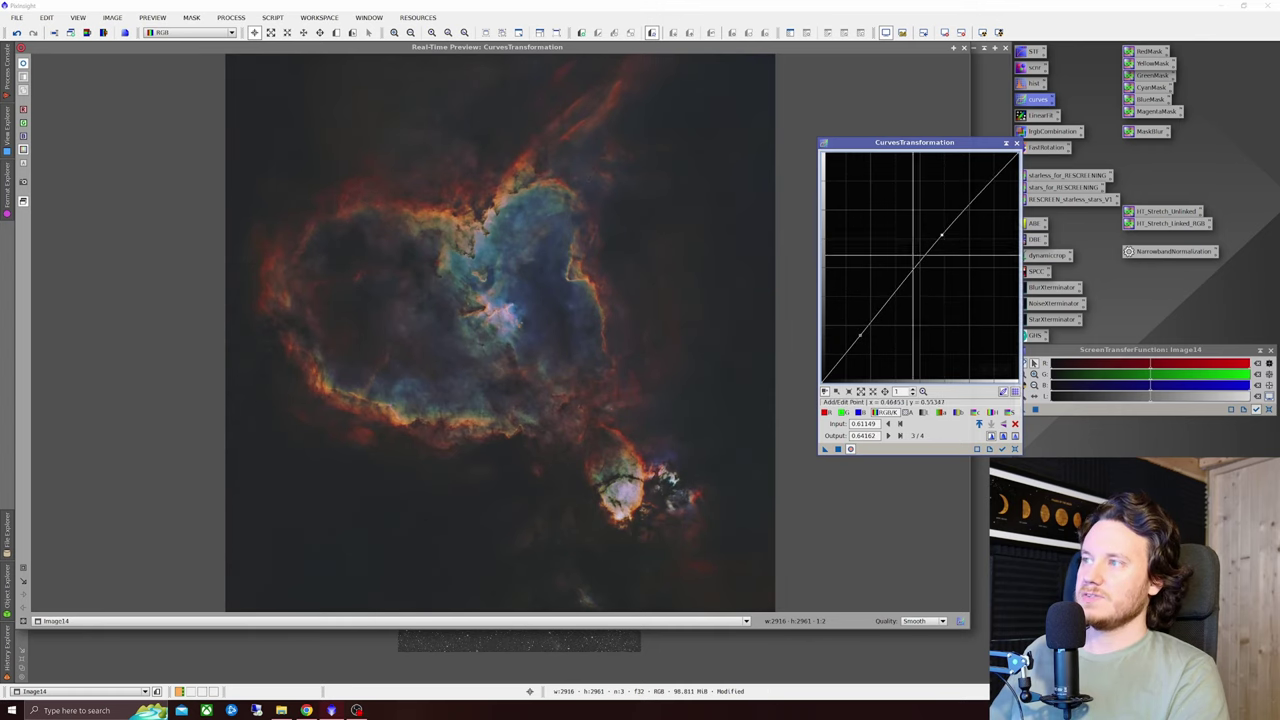
left_click_drag(860, 335, 861, 336)
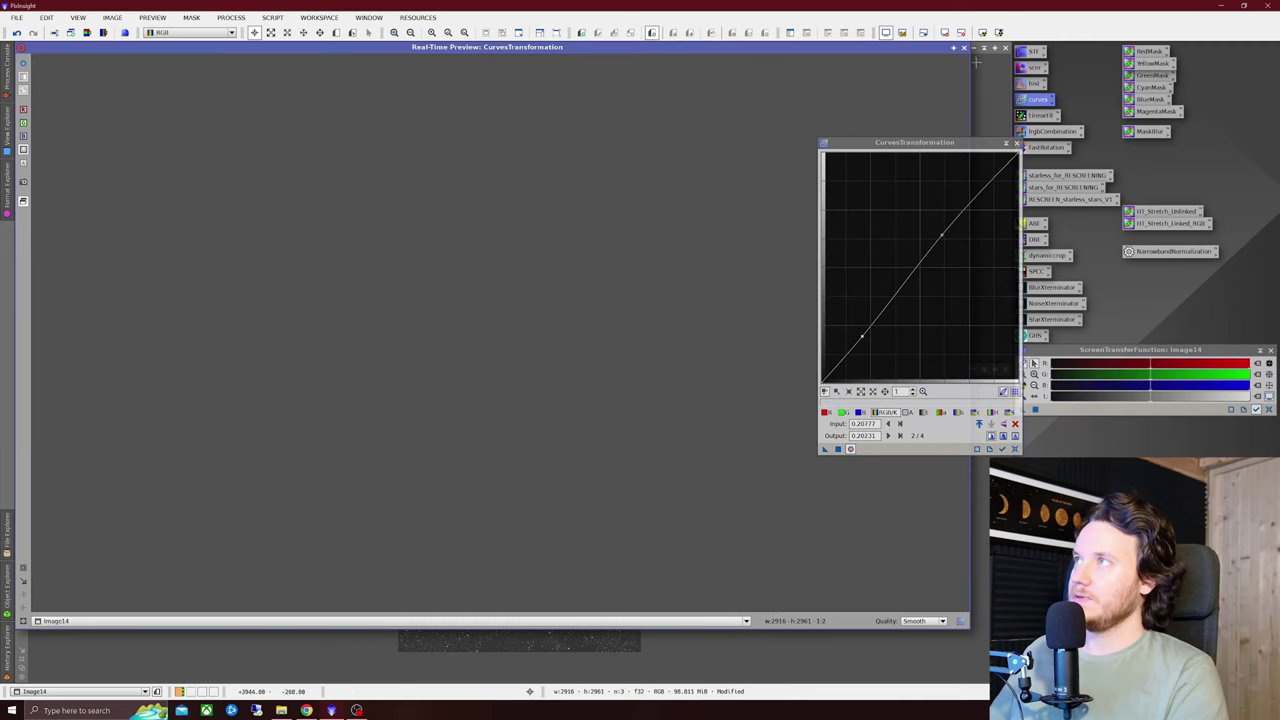
Step: Compare before and after, apply the contrast curve to Image14, and close Curves and preview
left_click(850, 449)
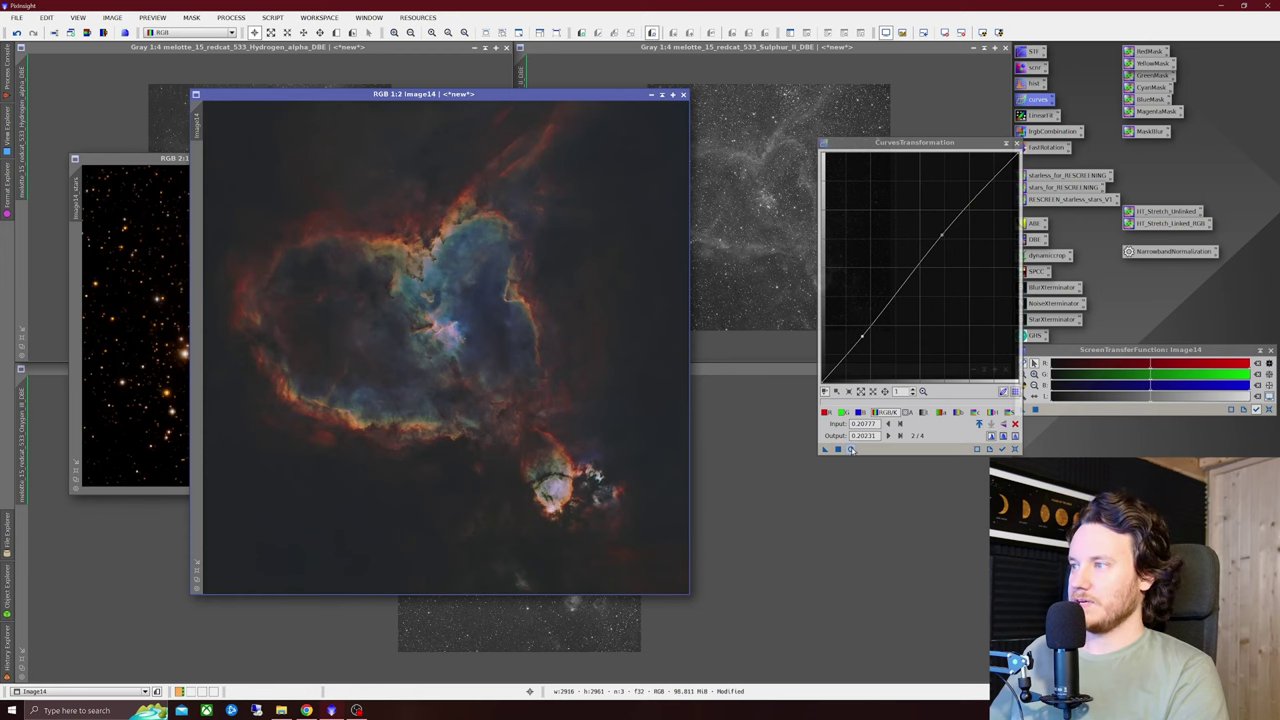
left_click(850, 449)
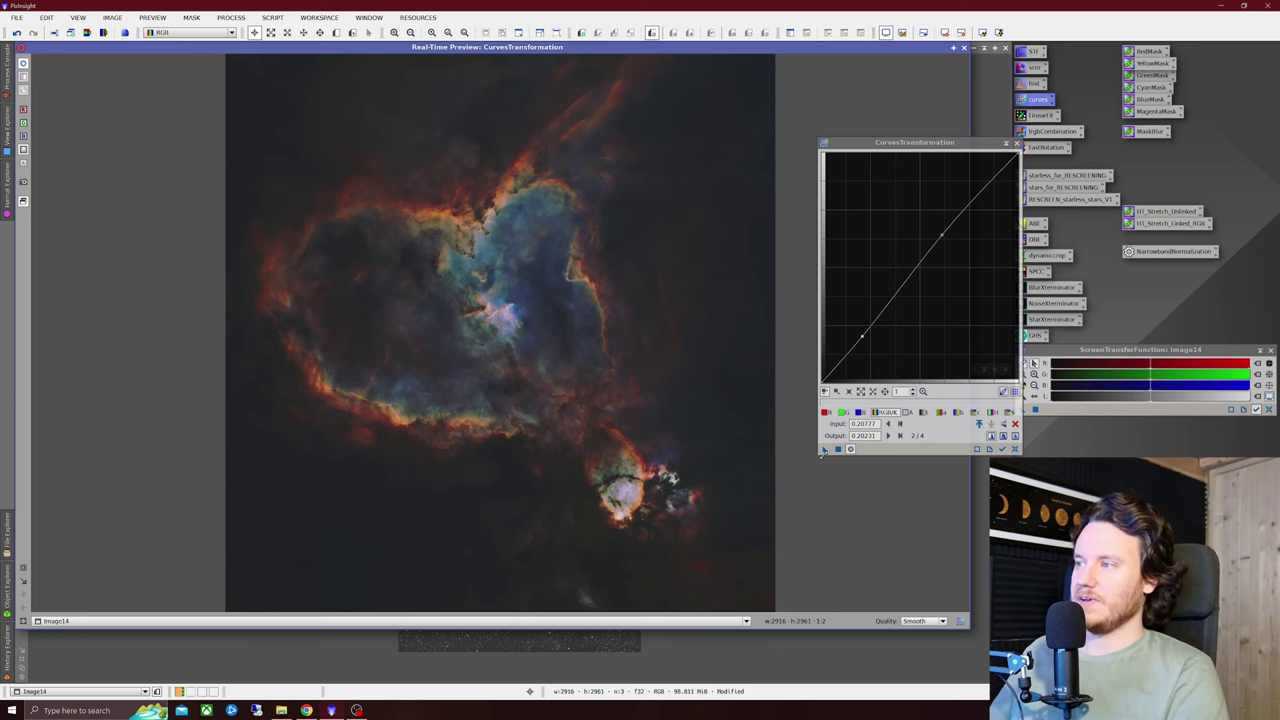
left_click_drag(824, 449, 790, 460)
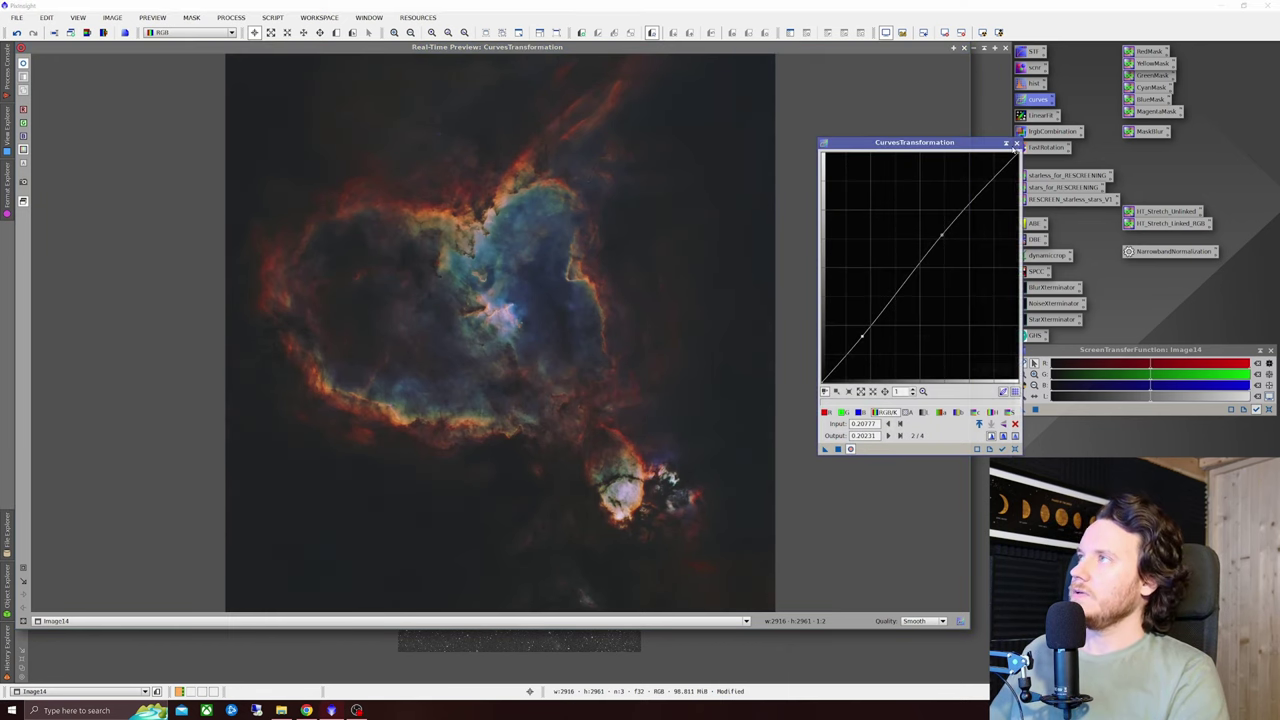
left_click(1016, 143)
left_click(964, 47)
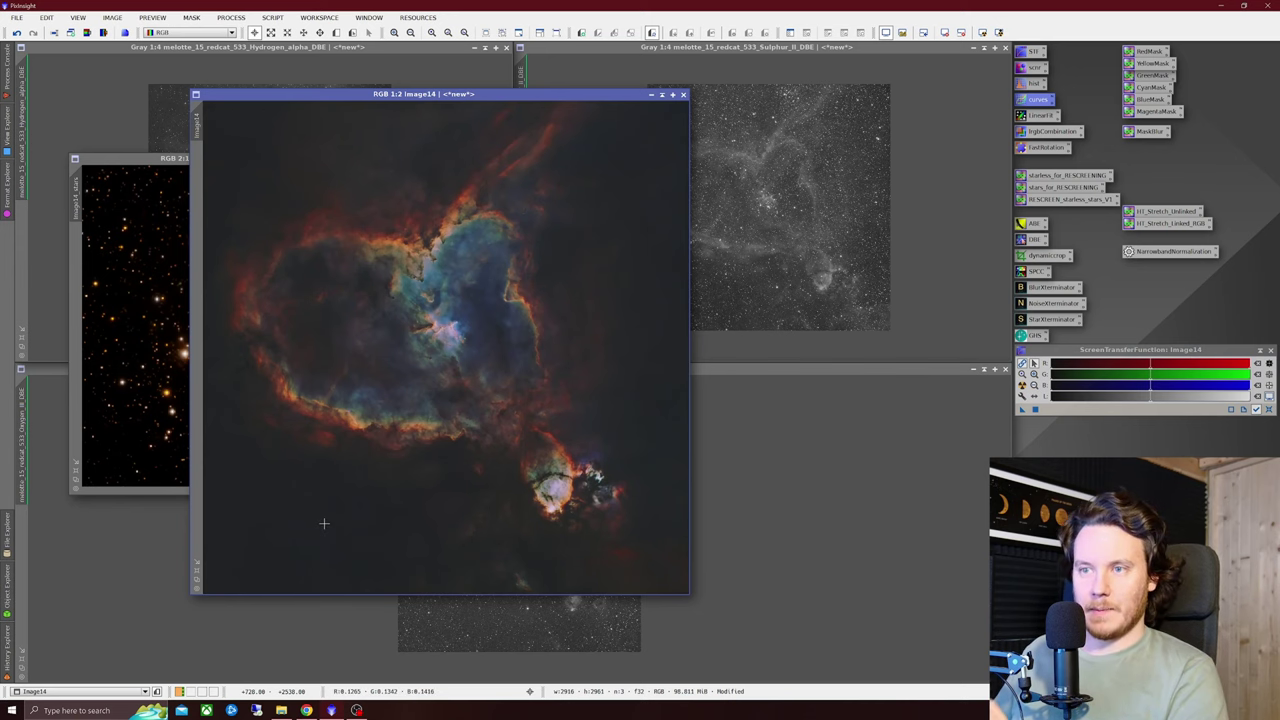
Step: Zoom Image14 in and out, then move it right to reveal Image14_stars beside it
scroll(406, 306, "up", 1)
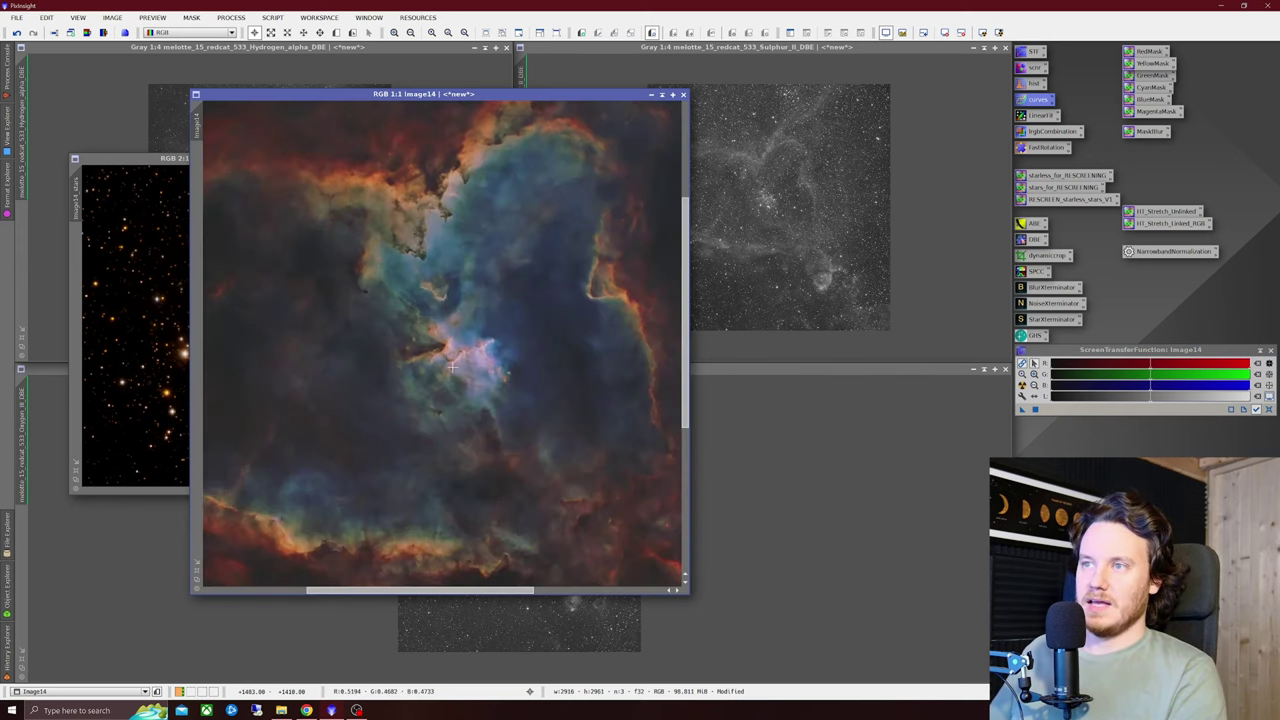
scroll(458, 365, "down", 1)
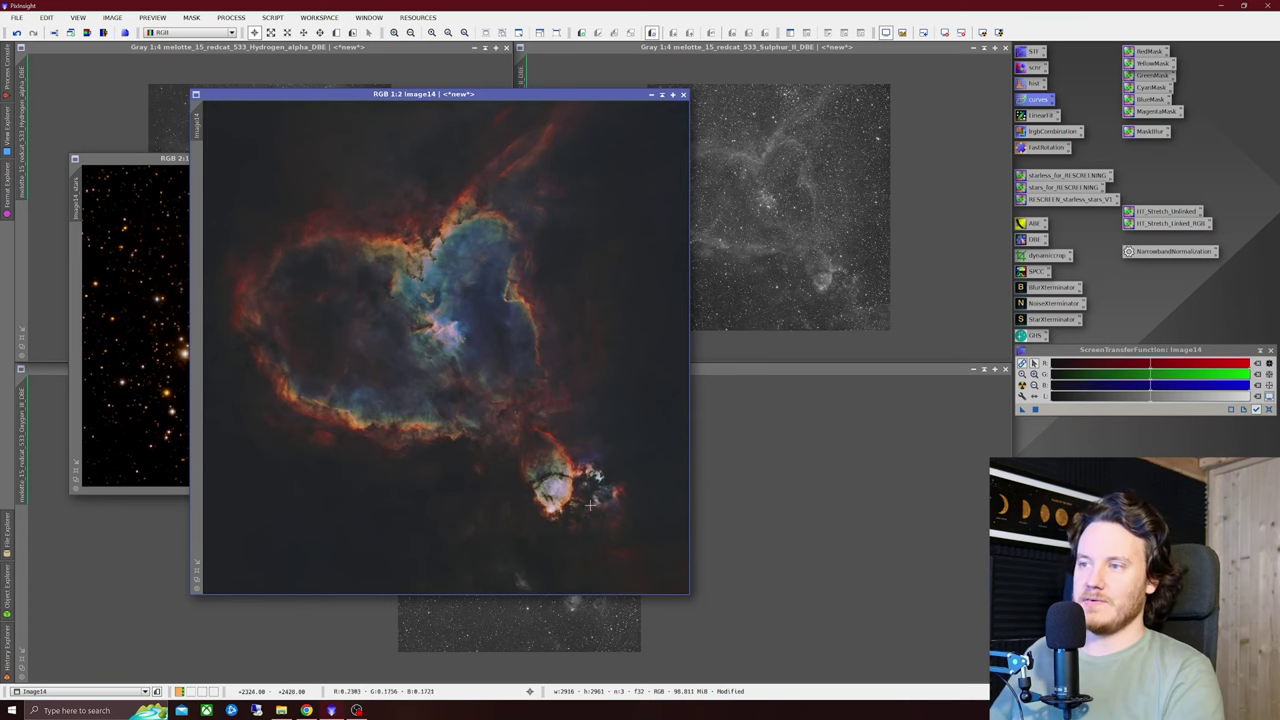
scroll(520, 483, "up", 1)
scroll(520, 450, "down", 1)
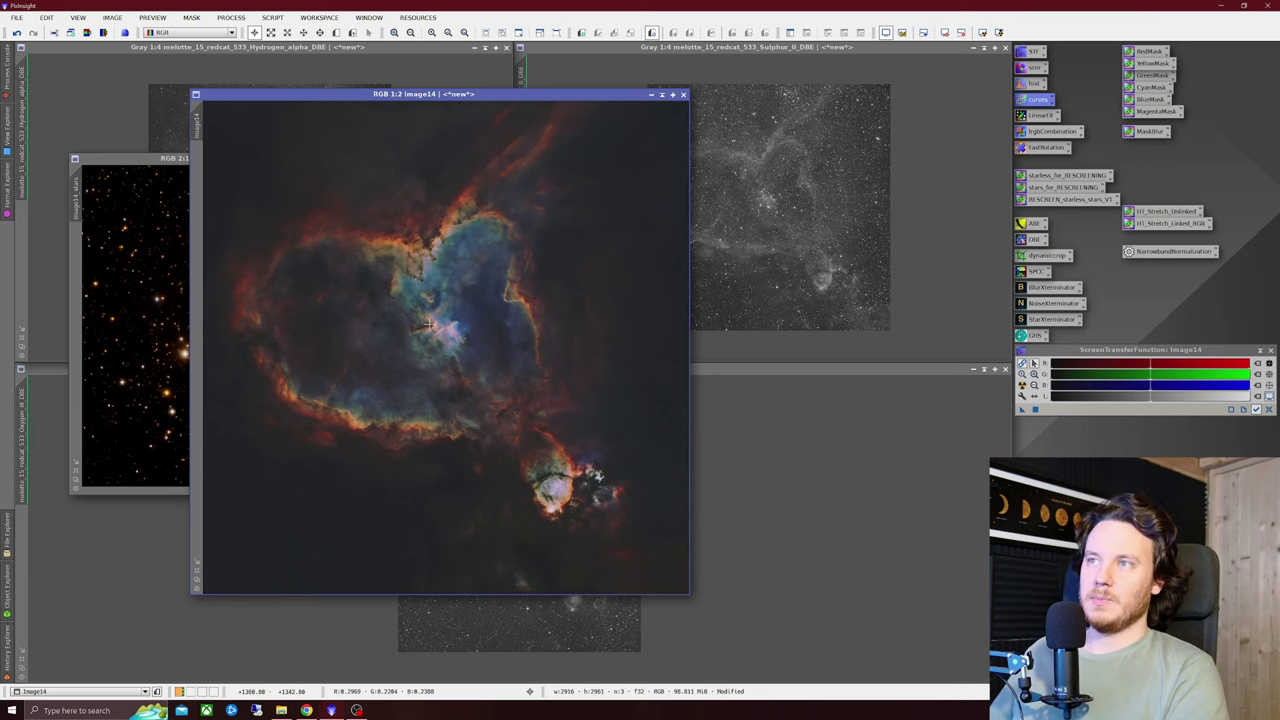
left_click_drag(492, 95, 692, 85)
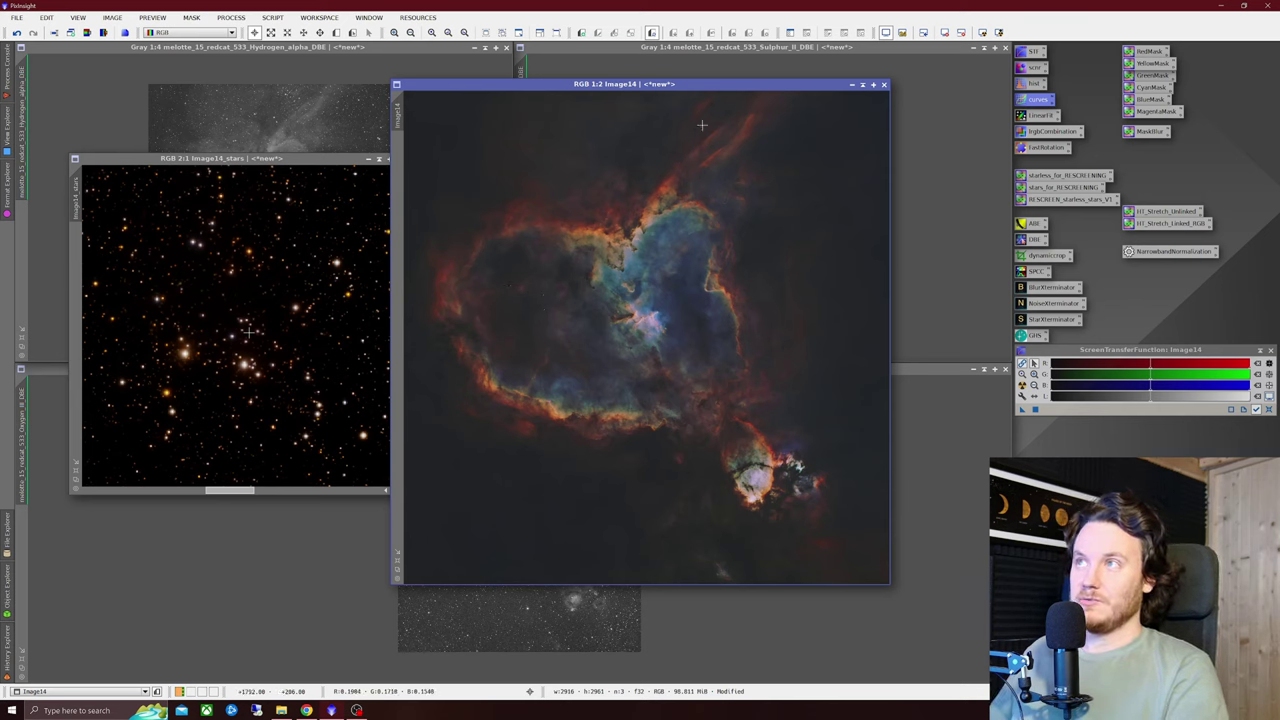
left_click_drag(727, 88, 718, 97)
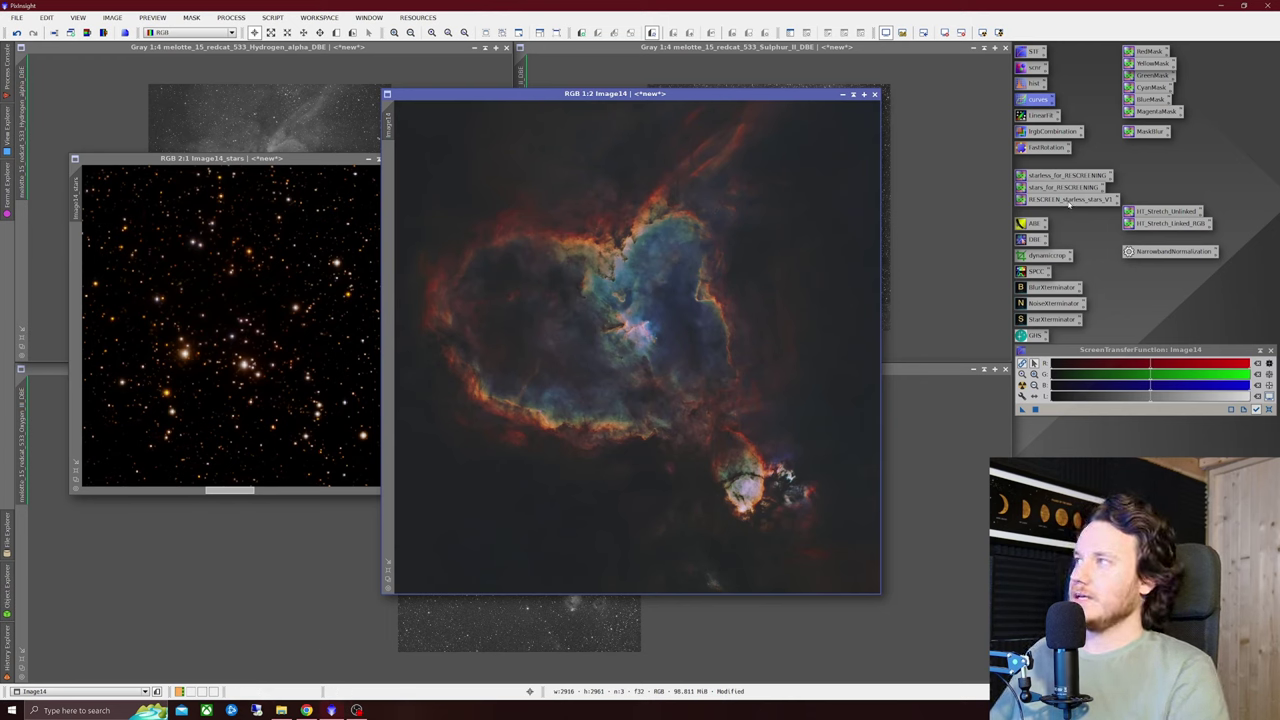
Step: Apply the three rescreening icons to Image14, the stars image and stars_1, then maximize RescreenedResult
left_click_drag(1075, 178, 684, 264)
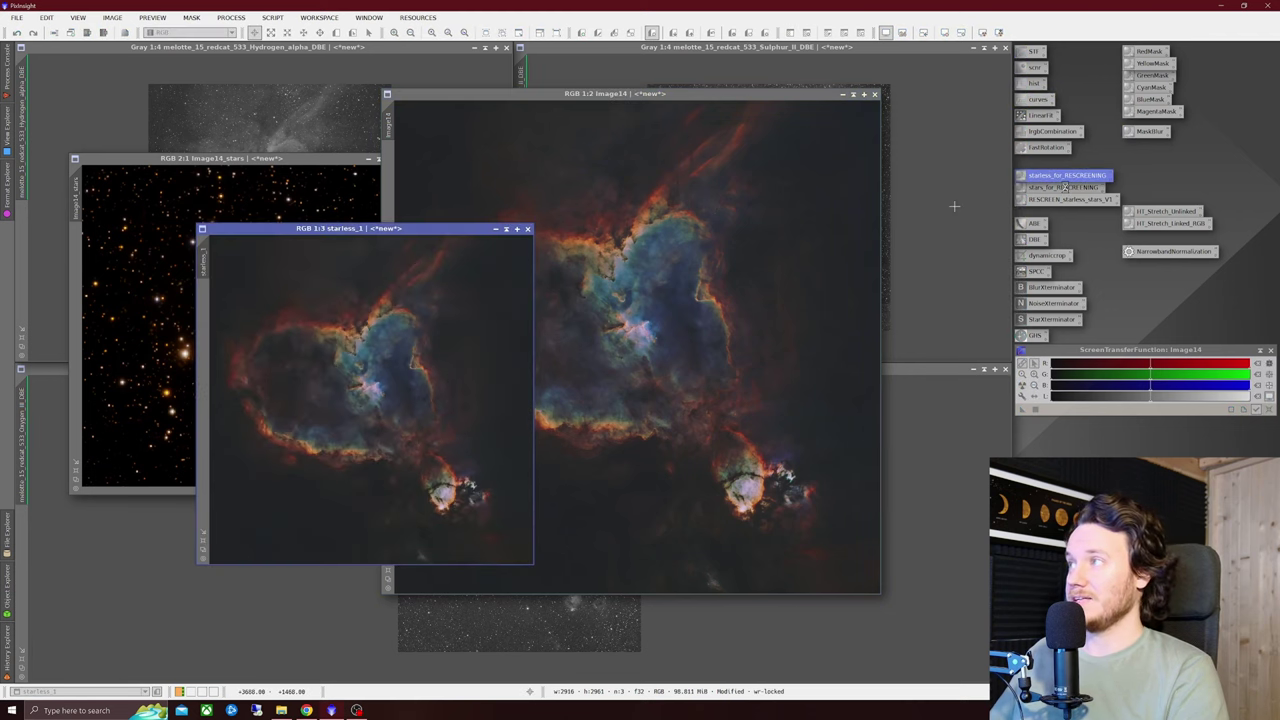
left_click_drag(1062, 187, 268, 218)
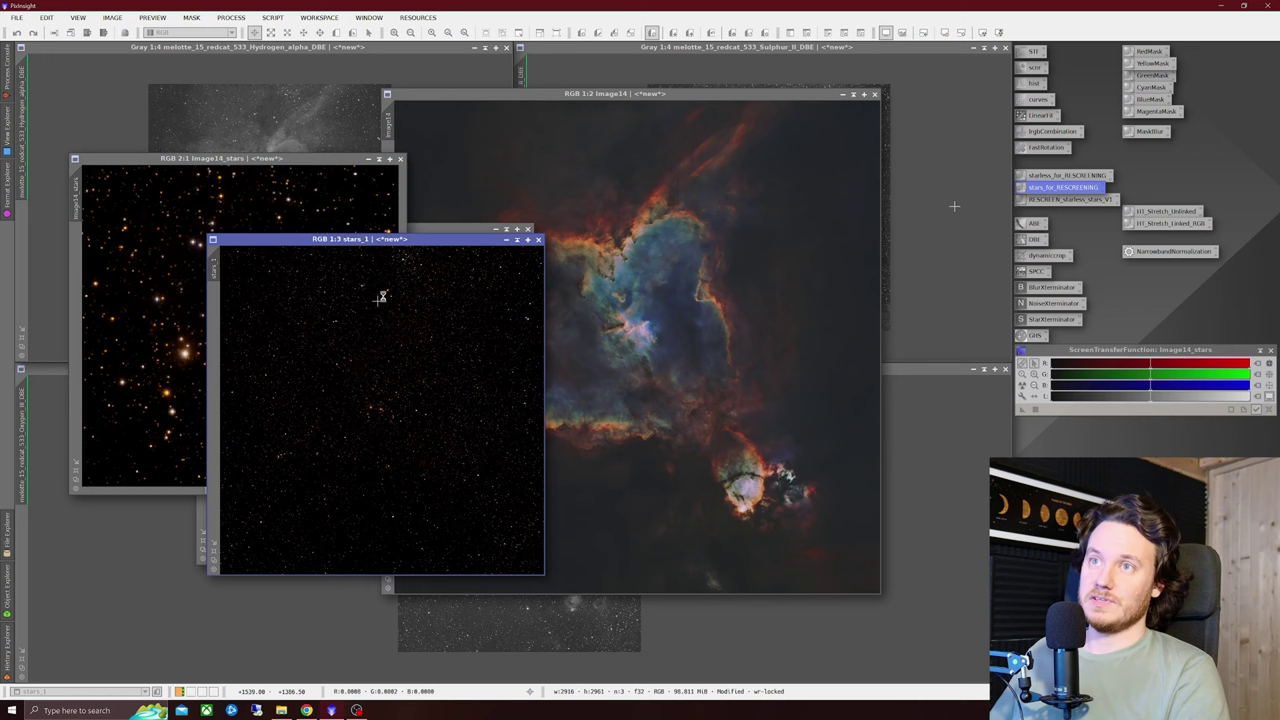
left_click_drag(1065, 200, 392, 330)
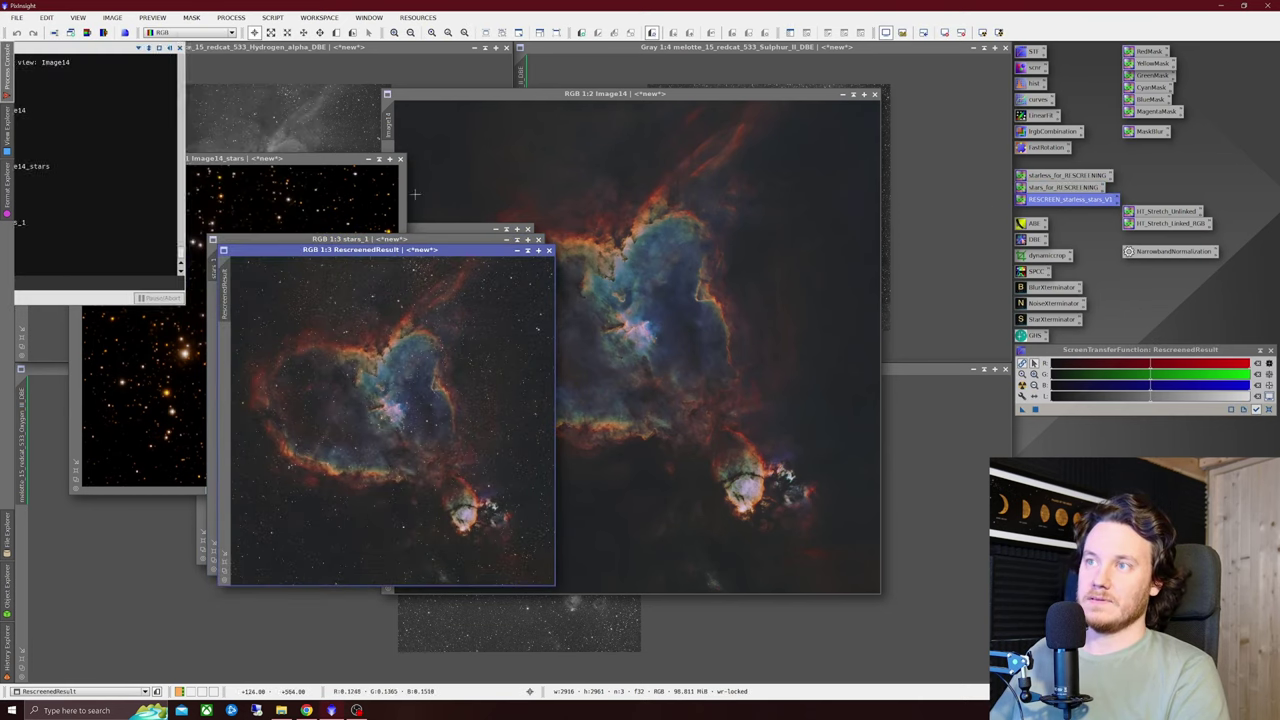
left_click_drag(474, 251, 790, 171)
scroll(703, 350, "up", 2)
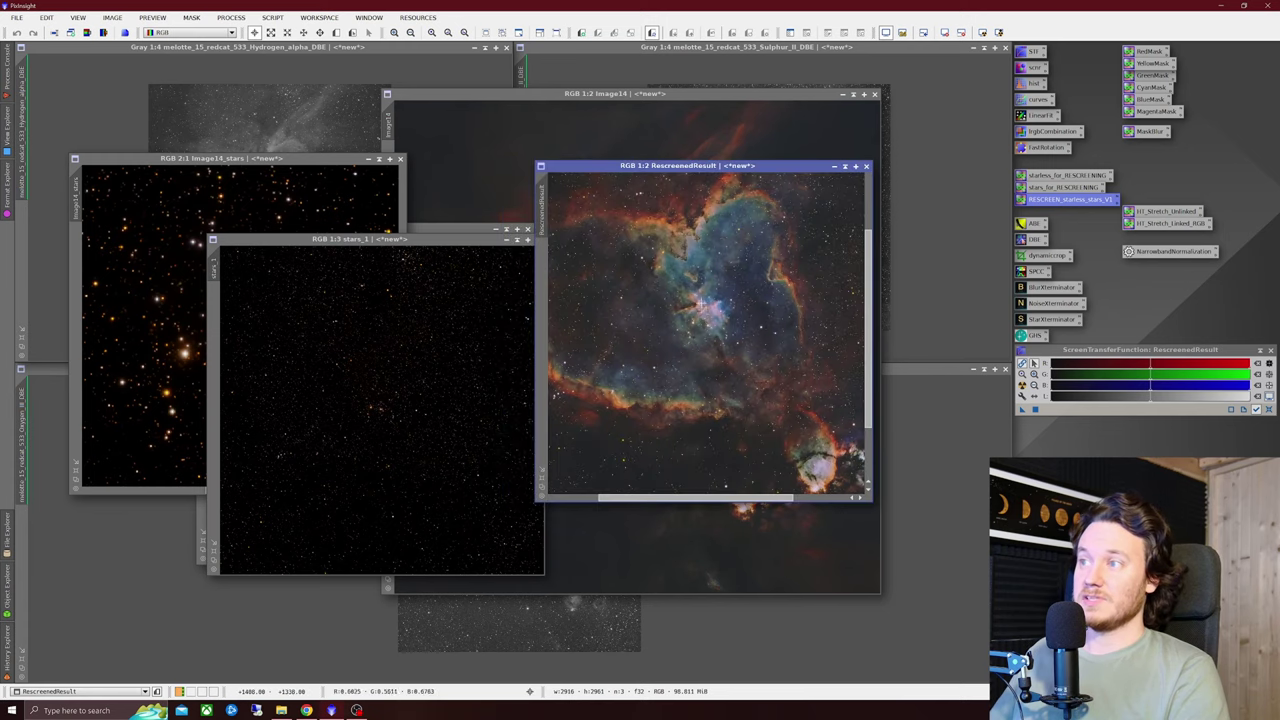
left_click(541, 471)
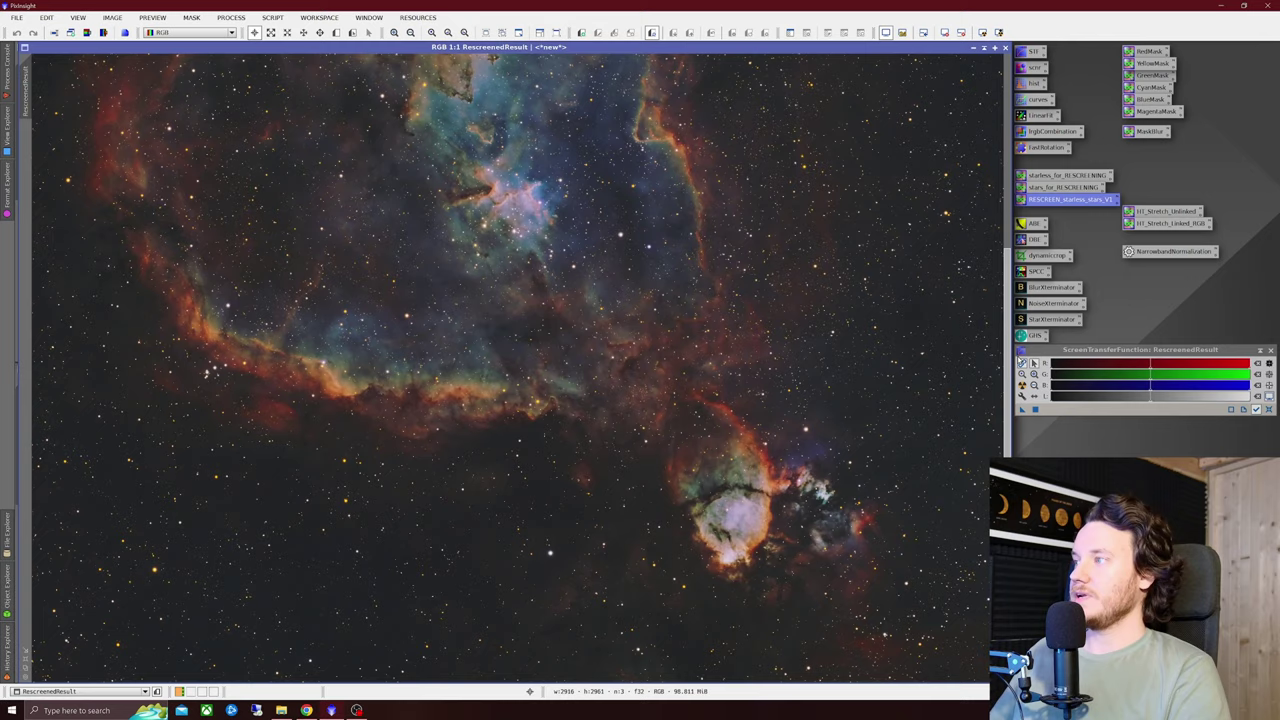
left_click_drag(1007, 330, 990, 248)
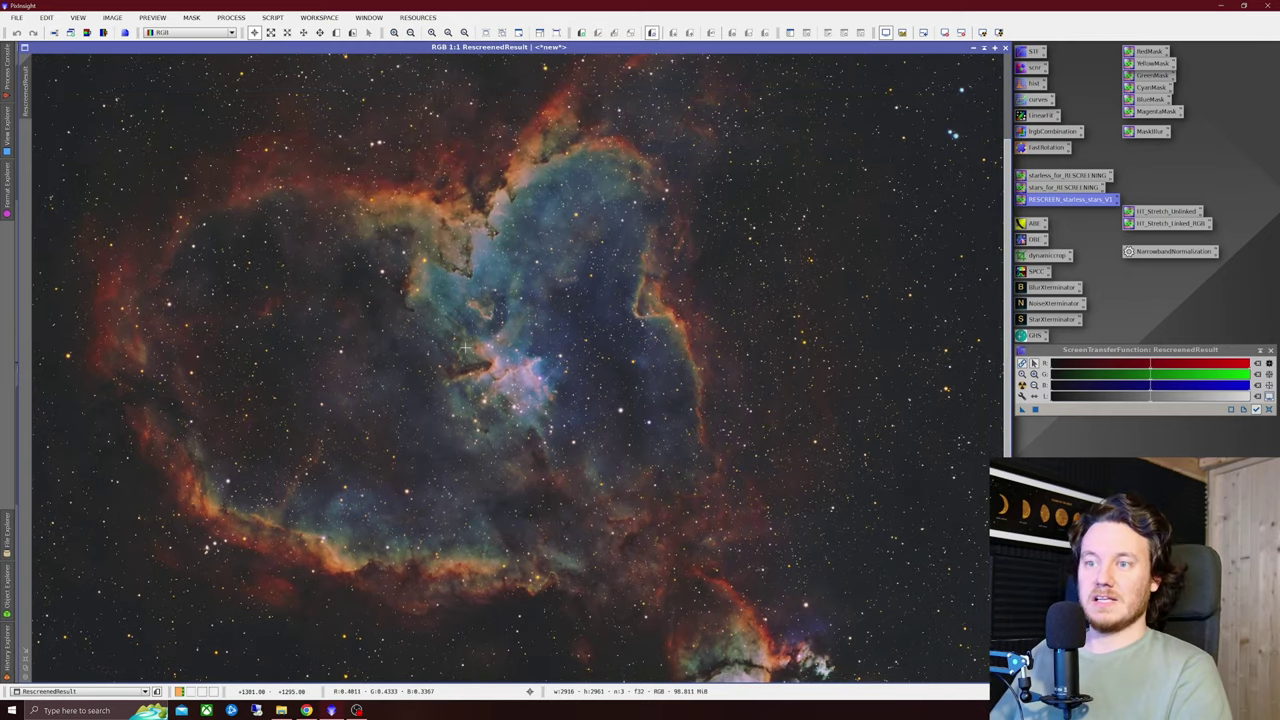
Step: Zoom out RescreenedResult and maximize the redcat_533_heart_v1 image for comparison
scroll(575, 358, "down", 1)
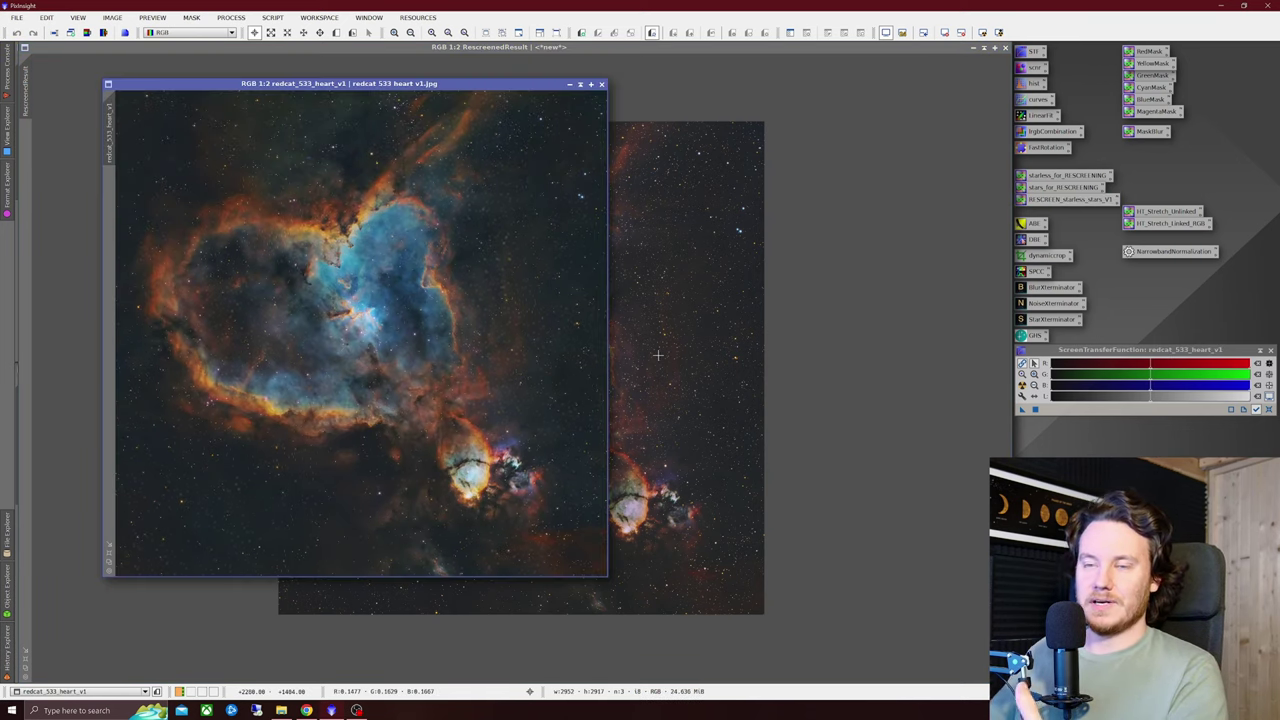
scroll(394, 289, "up", 1)
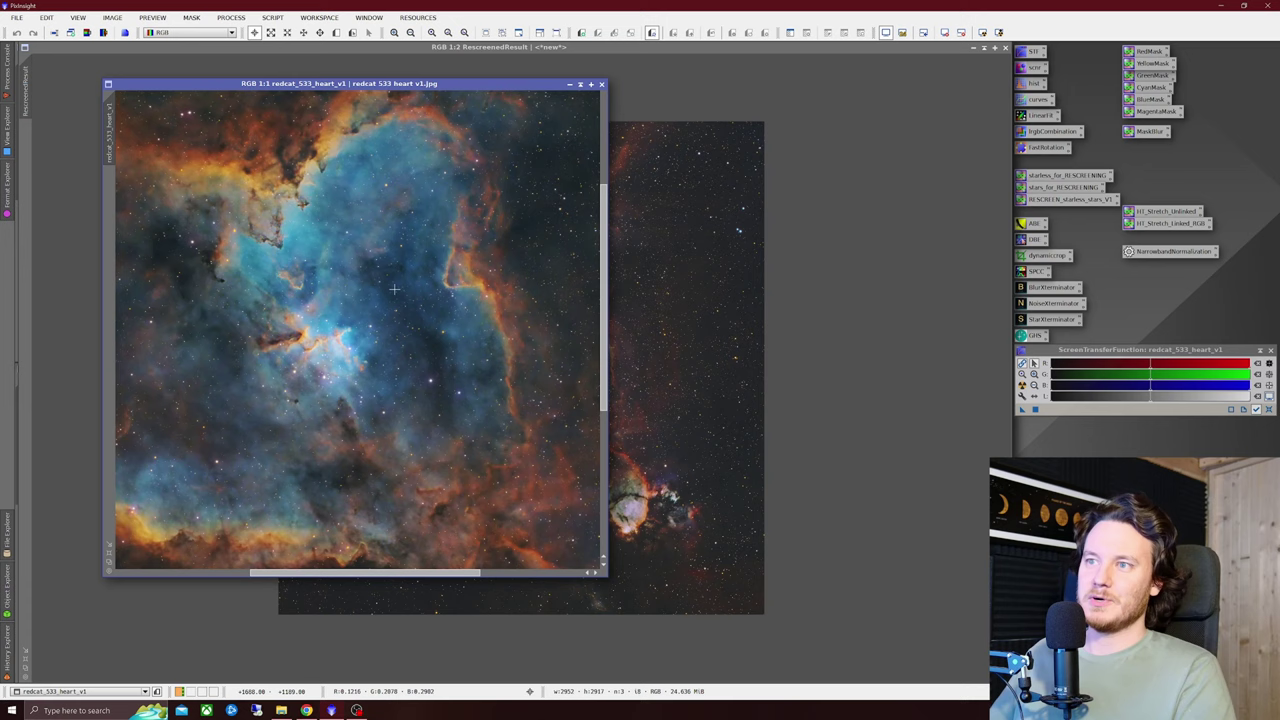
left_click(590, 84)
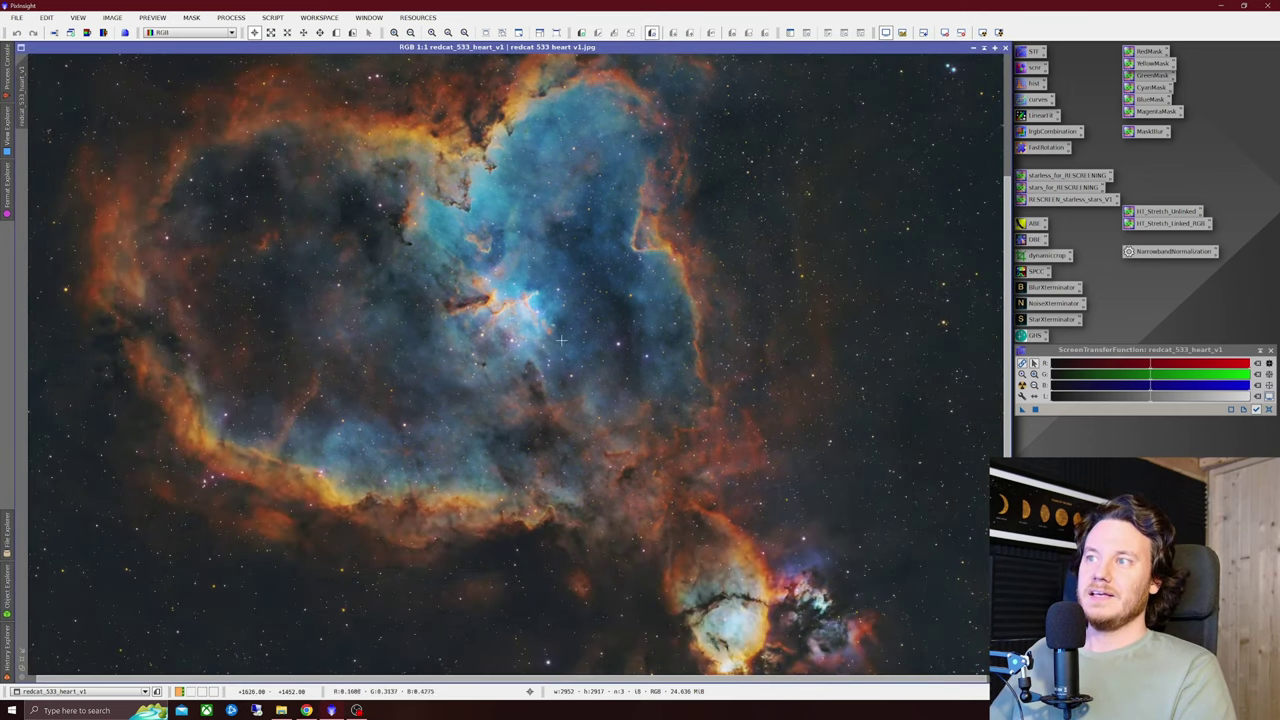